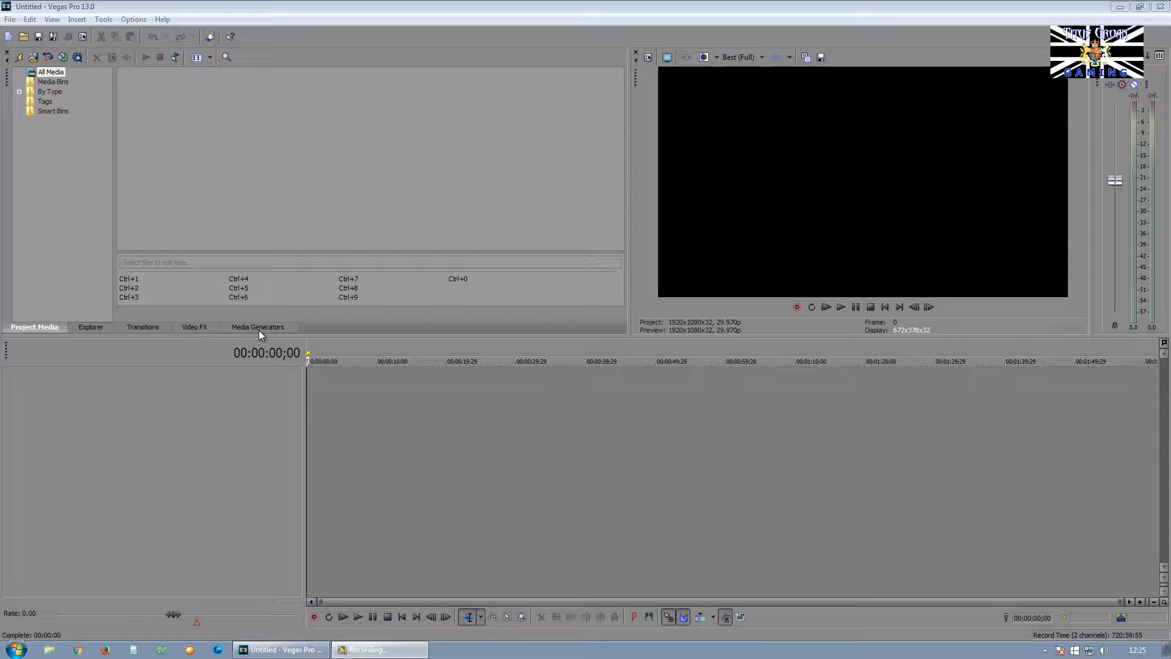
# Step: Add a Titles & Text event with the default preset at the start of the timeline on a new video track
pyautogui.click(259, 328)
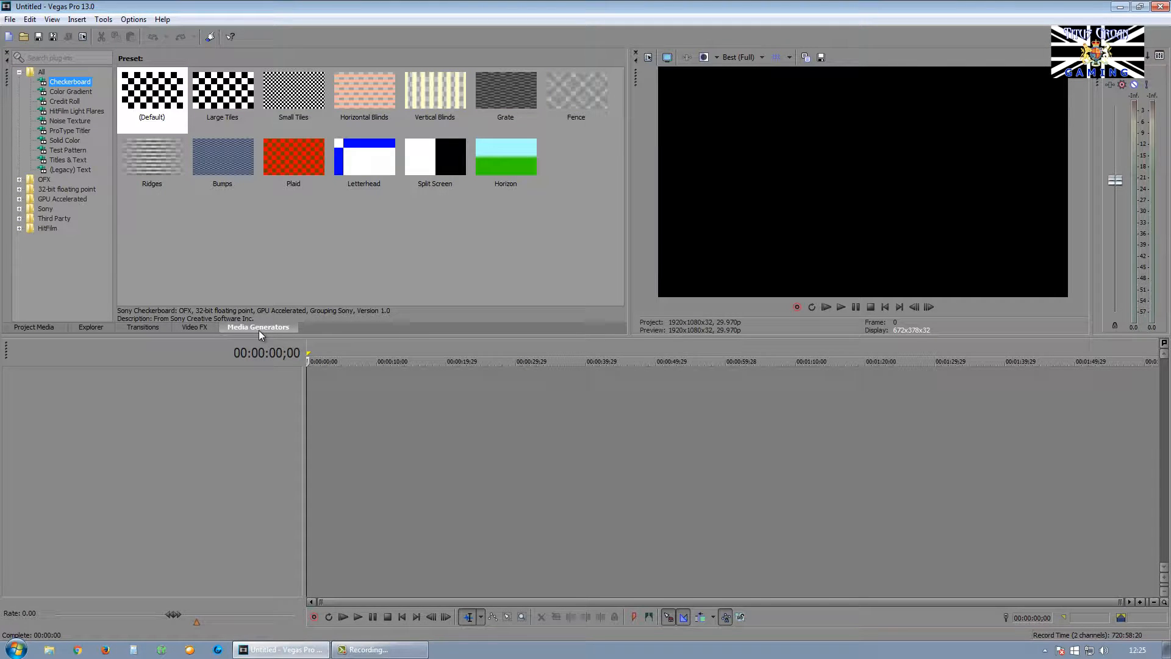
pyautogui.click(68, 159)
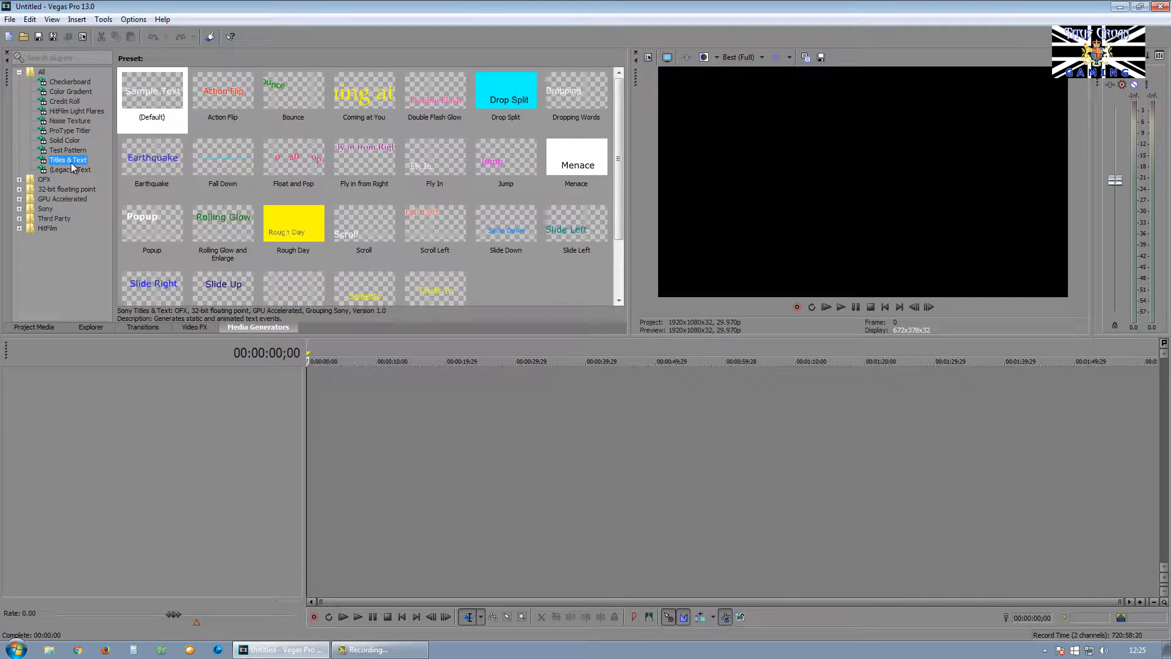
pyautogui.click(149, 89)
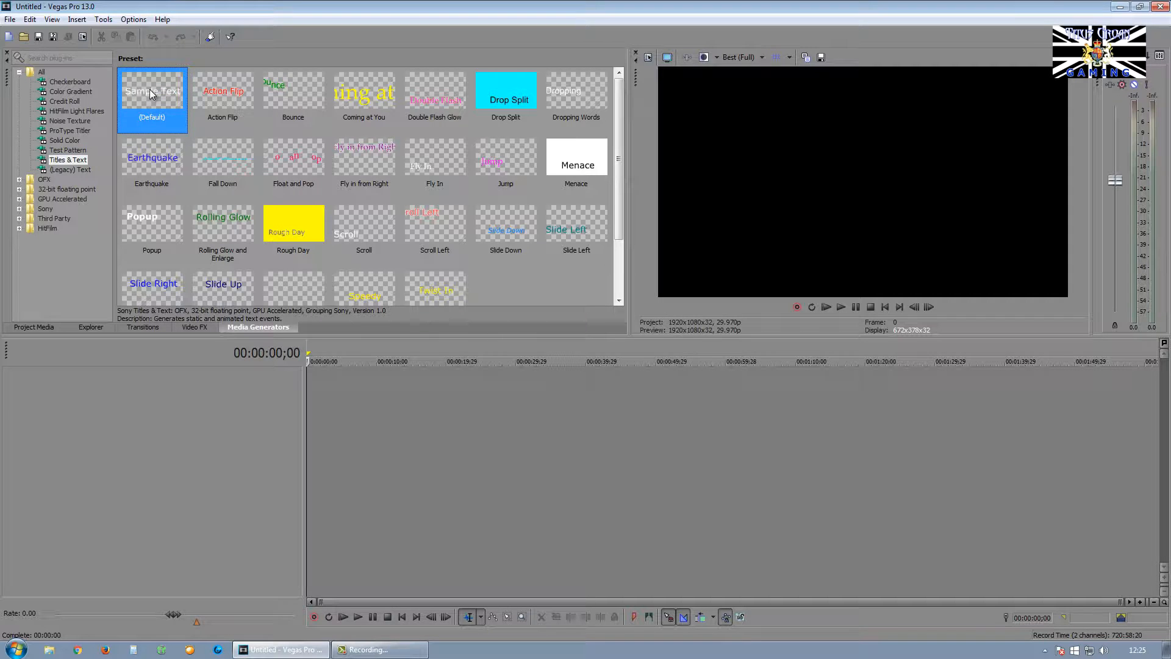
pyautogui.click(42, 327)
pyautogui.click(261, 327)
pyautogui.click(64, 161)
pyautogui.moveTo(64, 159); pyautogui.dragTo(43, 394)
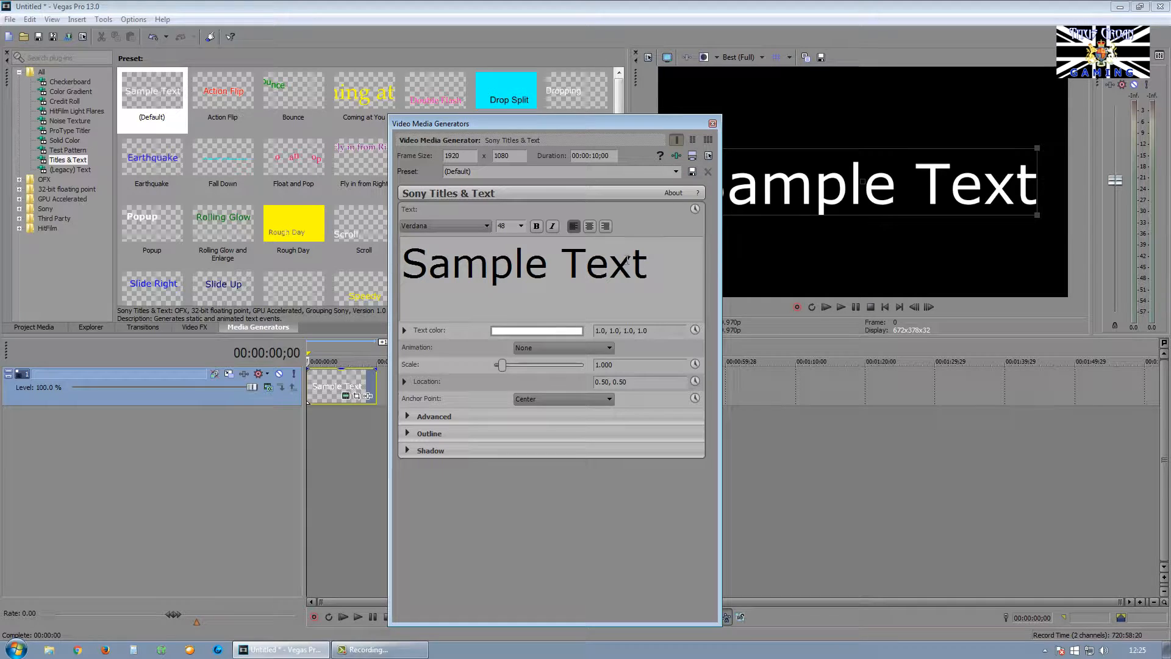
# Step: Center the title text and replace the sample with "Titus Groan" on one line and "GAMING" below it
pyautogui.click(589, 225)
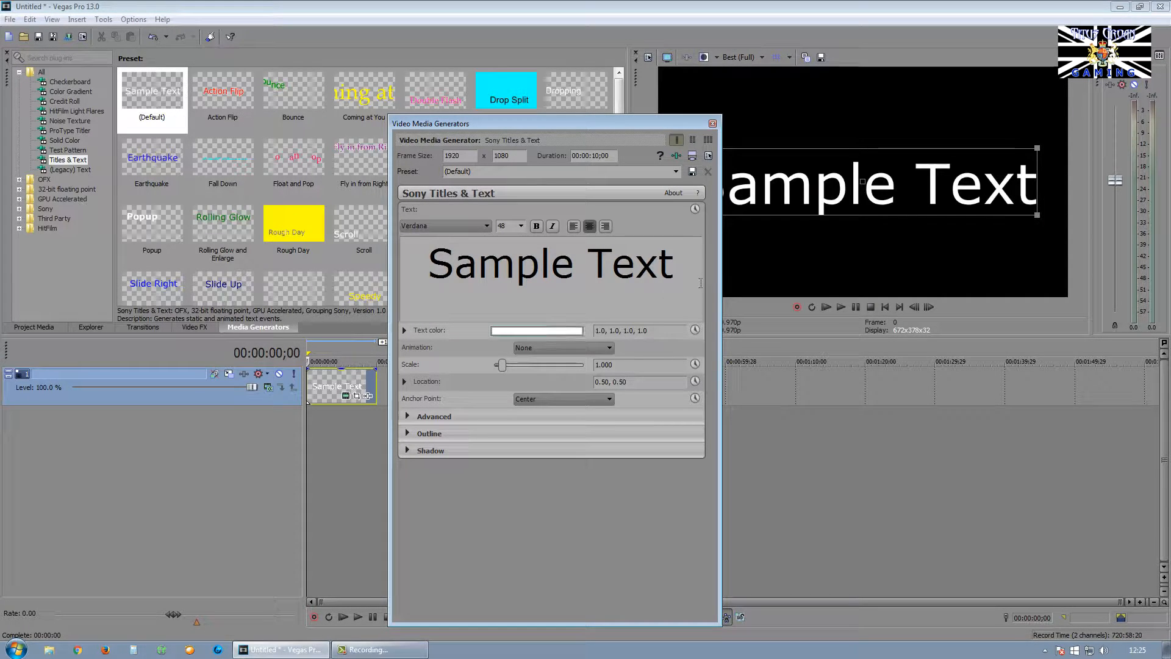
pyautogui.click(678, 262)
pyautogui.moveTo(678, 263); pyautogui.dragTo(460, 256)
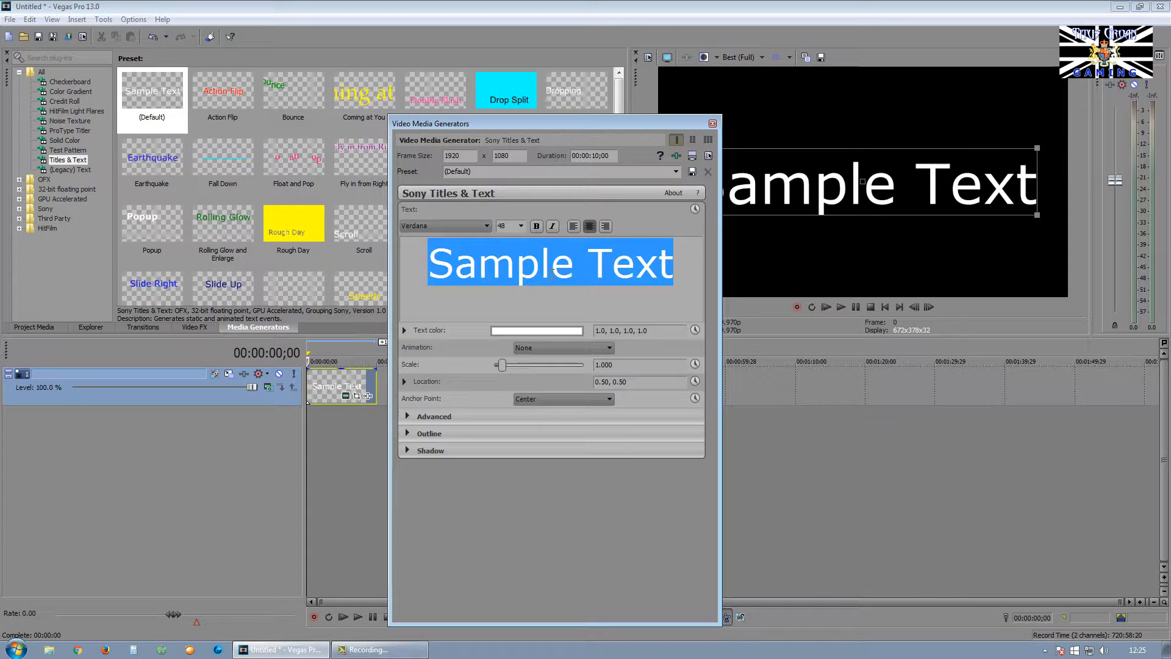
pyautogui.write('Titus')
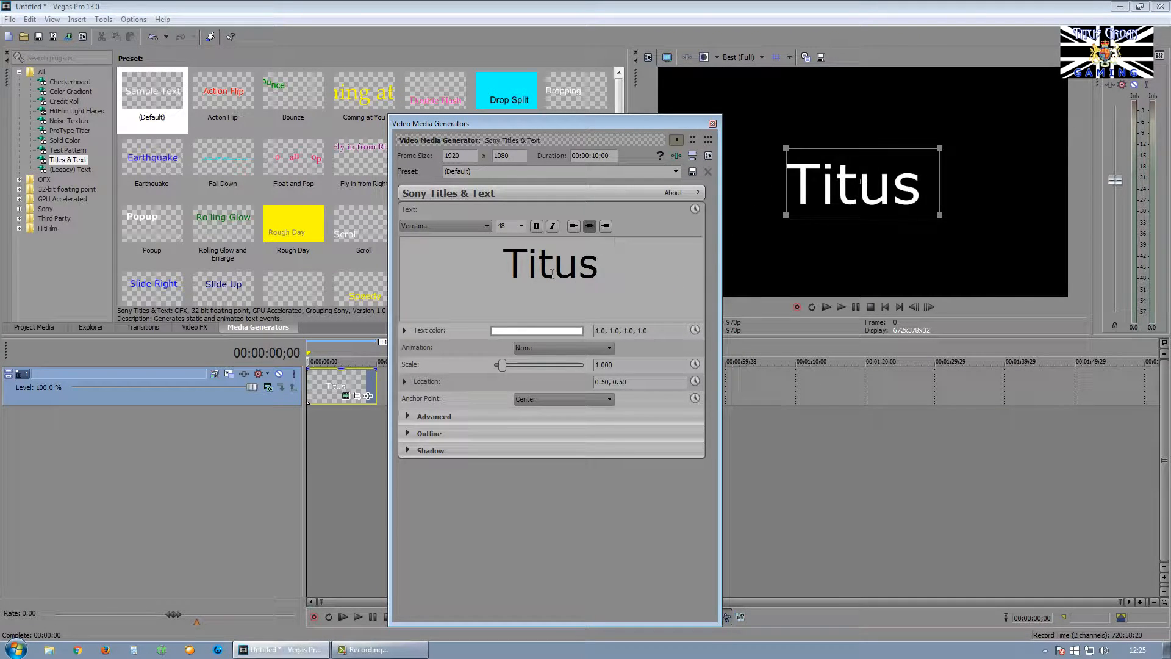
pyautogui.write(' Groan')
pyautogui.press('Return')
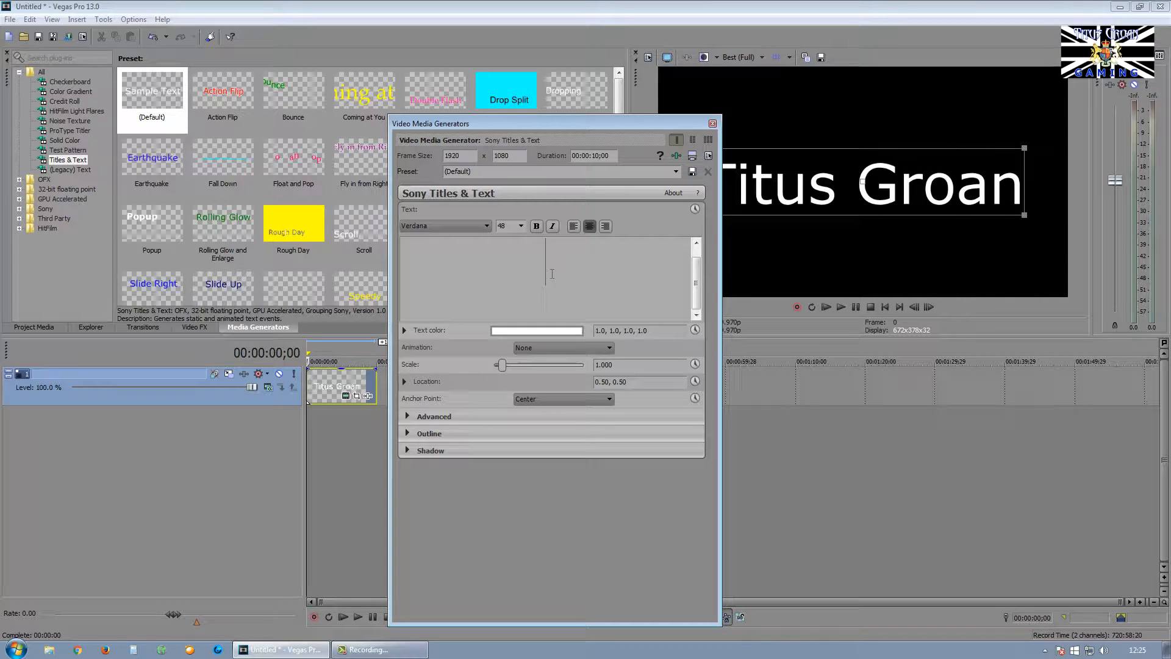
pyautogui.write('GAMING')
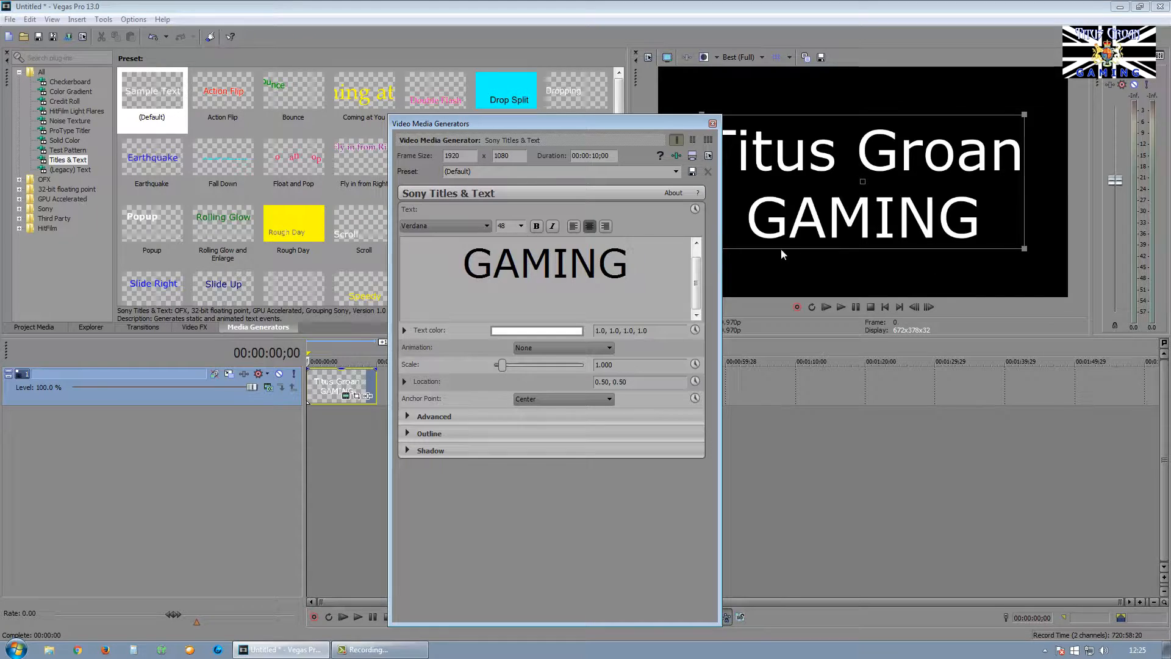
# Step: Set the font of the "Titus Groan" line to PentaGram's Malefissent
pyautogui.moveTo(697, 270); pyautogui.dragTo(429, 263)
pyautogui.click(478, 227)
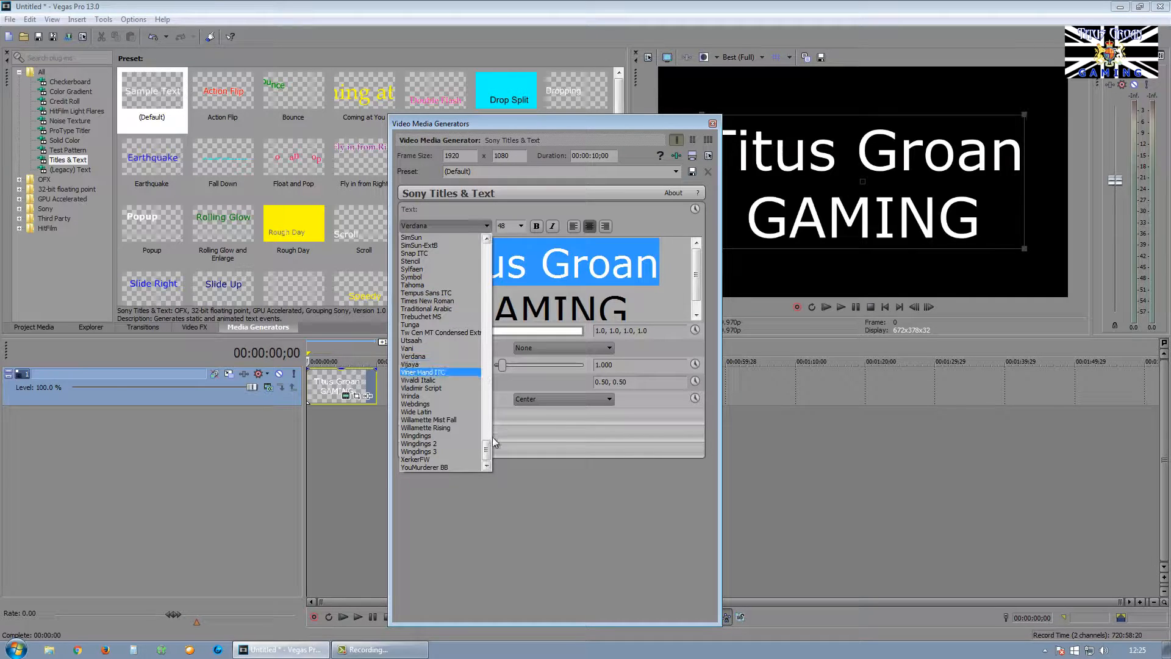
pyautogui.moveTo(486, 450); pyautogui.dragTo(488, 418)
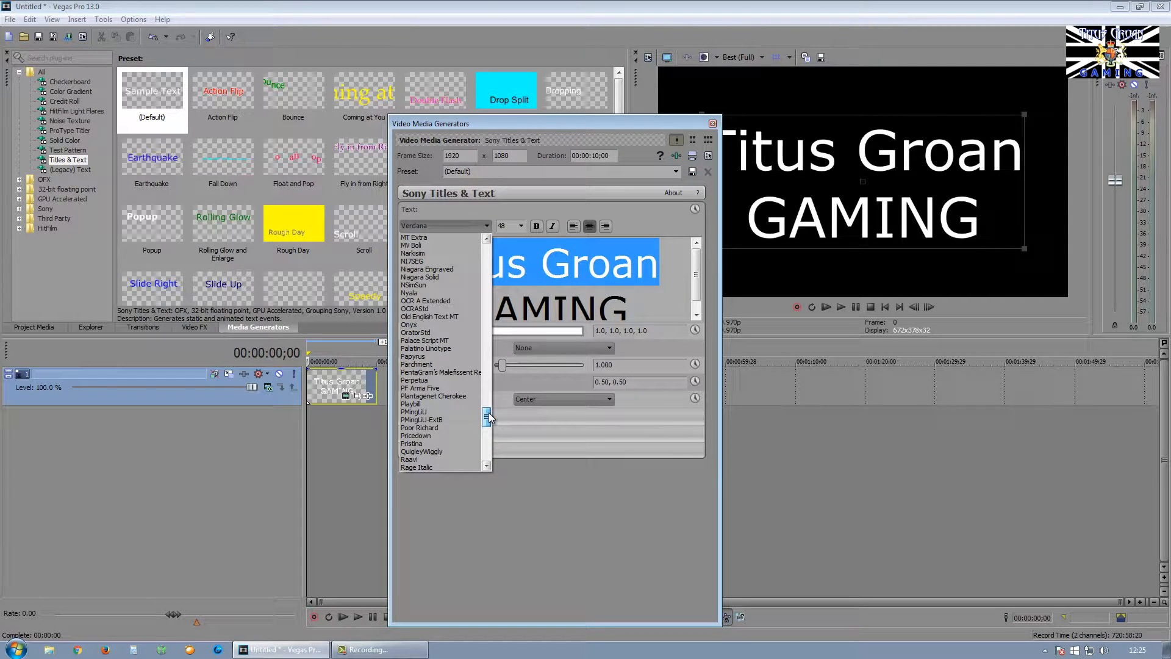
pyautogui.click(465, 371)
pyautogui.press('Delete')
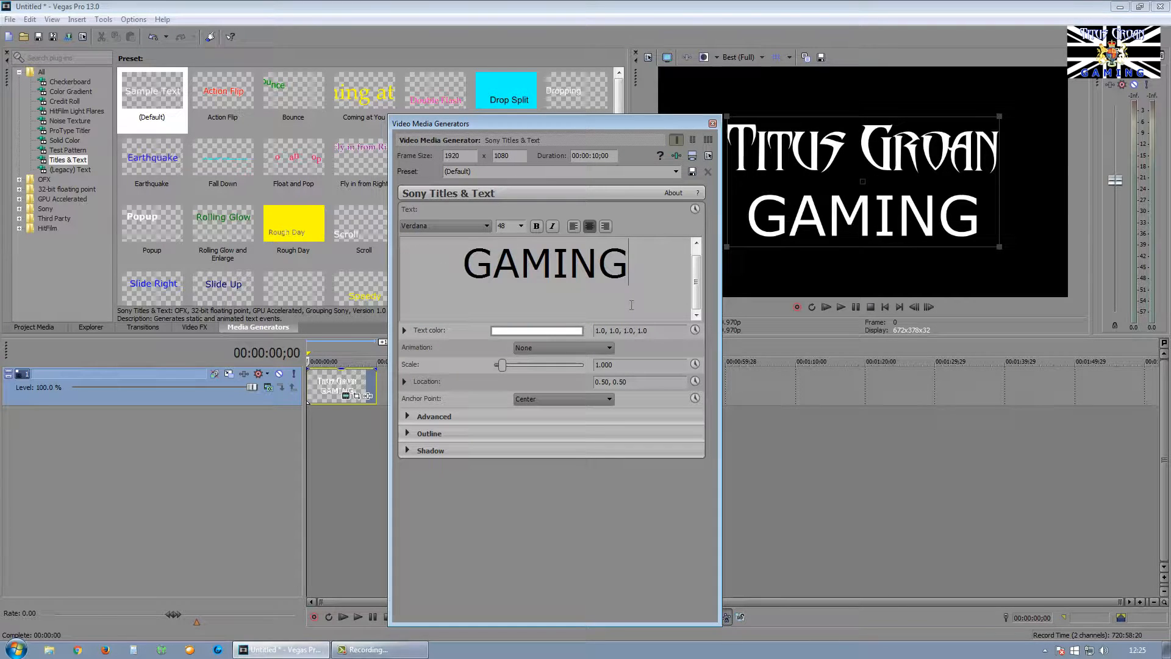
# Step: Change the font of the "GAMING" line to Meiryo UI
pyautogui.click(622, 268)
pyautogui.doubleClick(622, 269)
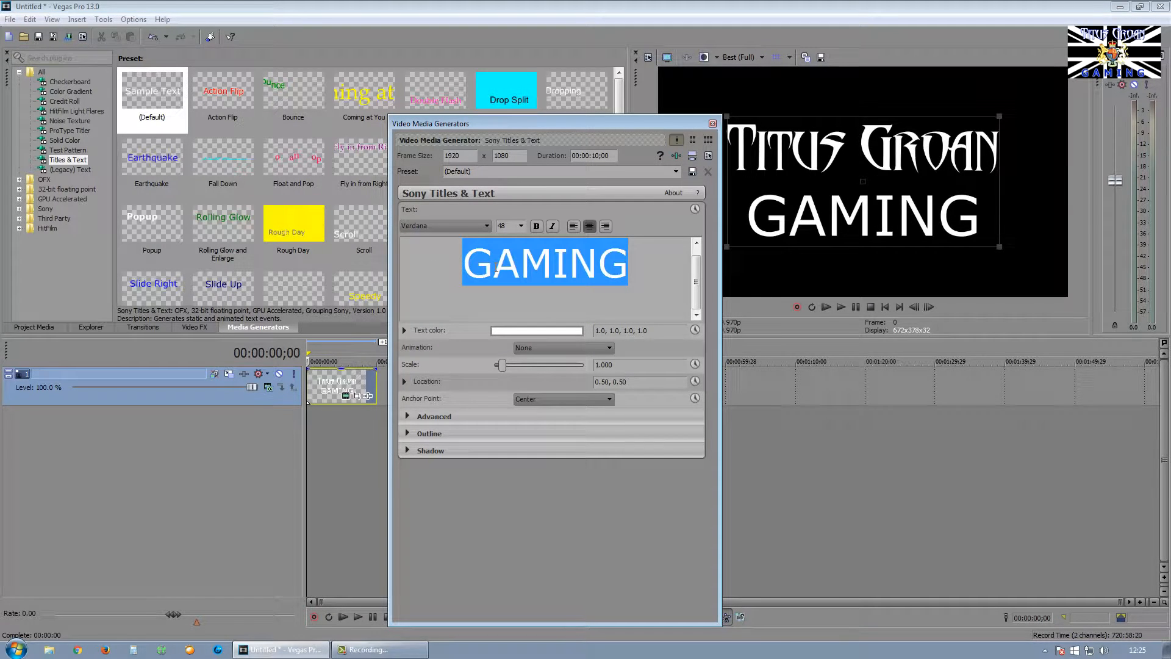
pyautogui.click(486, 226)
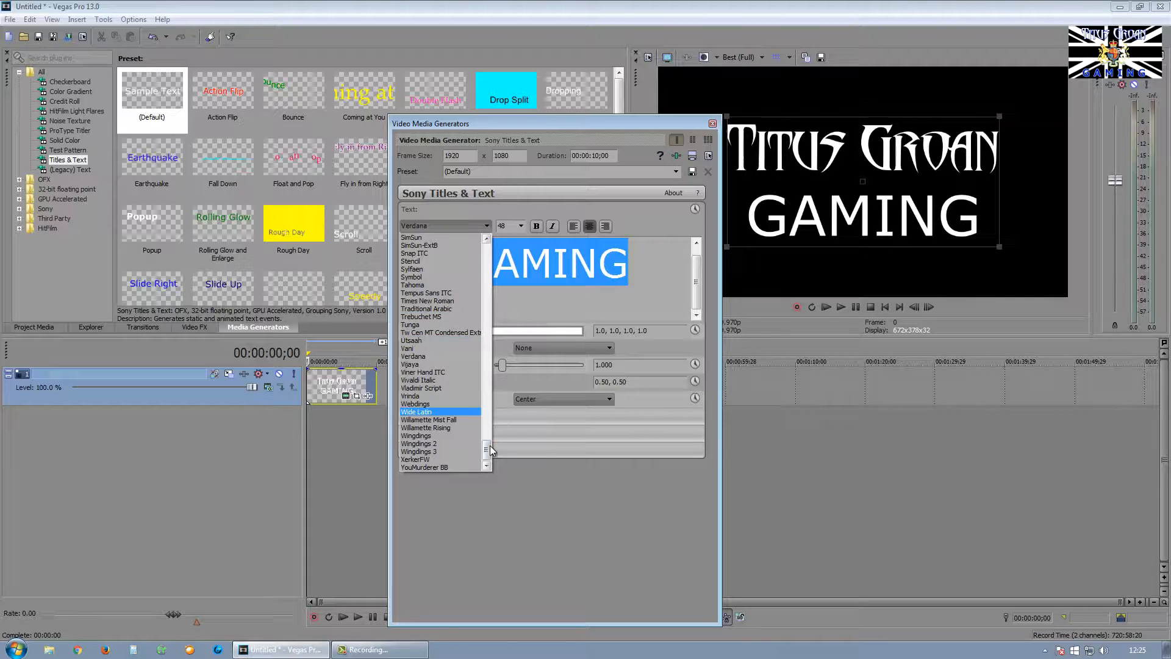
pyautogui.moveTo(486, 451); pyautogui.dragTo(484, 389)
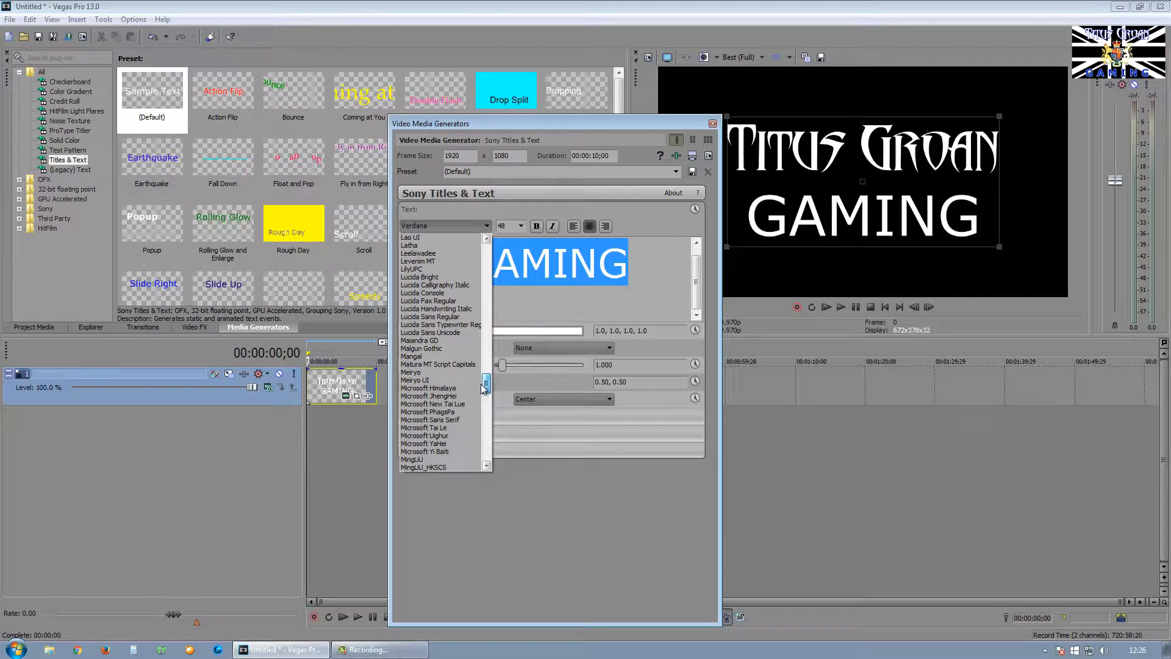
pyautogui.moveTo(484, 389); pyautogui.dragTo(483, 391)
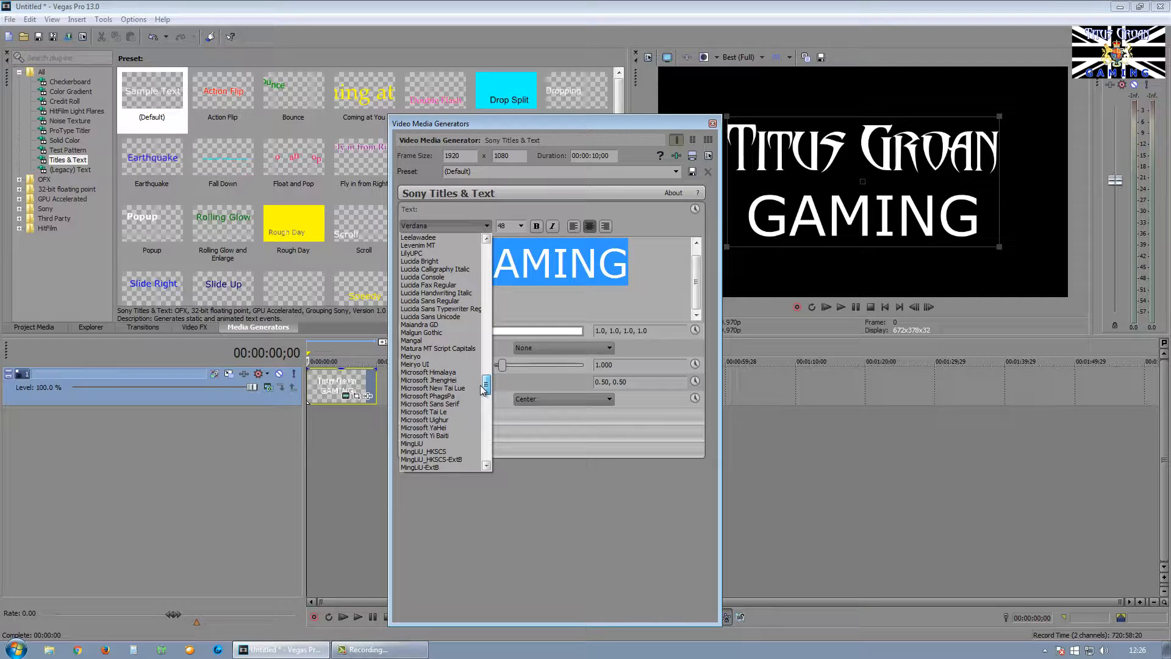
pyautogui.click(447, 365)
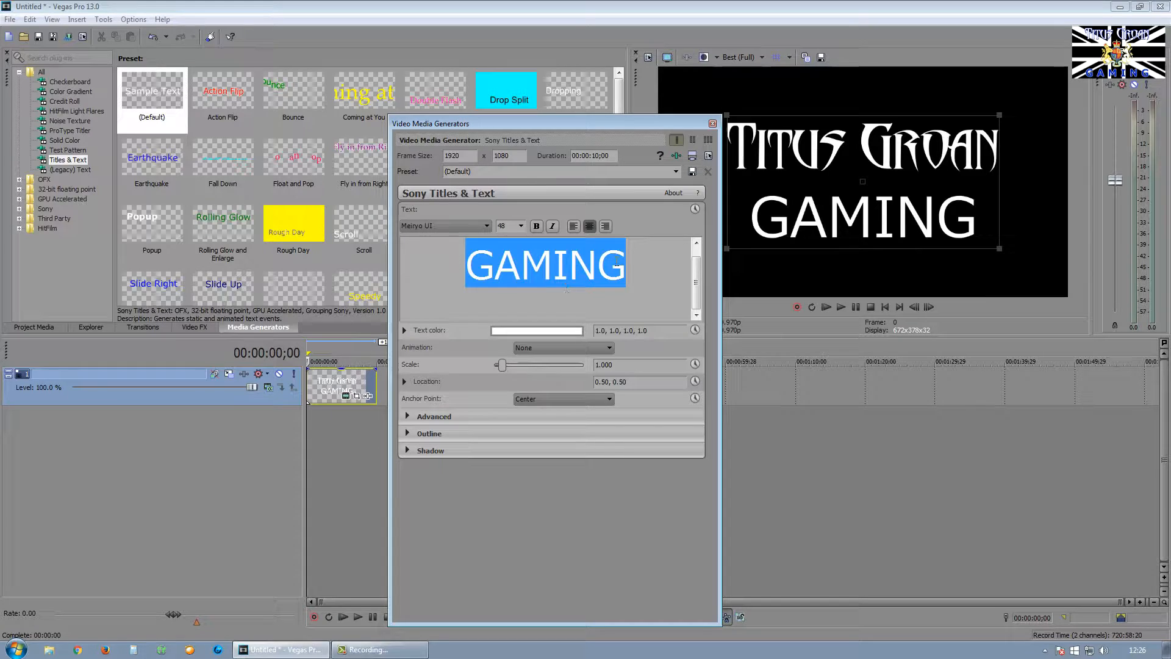
# Step: Try font sizes 52 and 60 on the "GAMING" line
pyautogui.click(503, 226)
pyautogui.write('52')
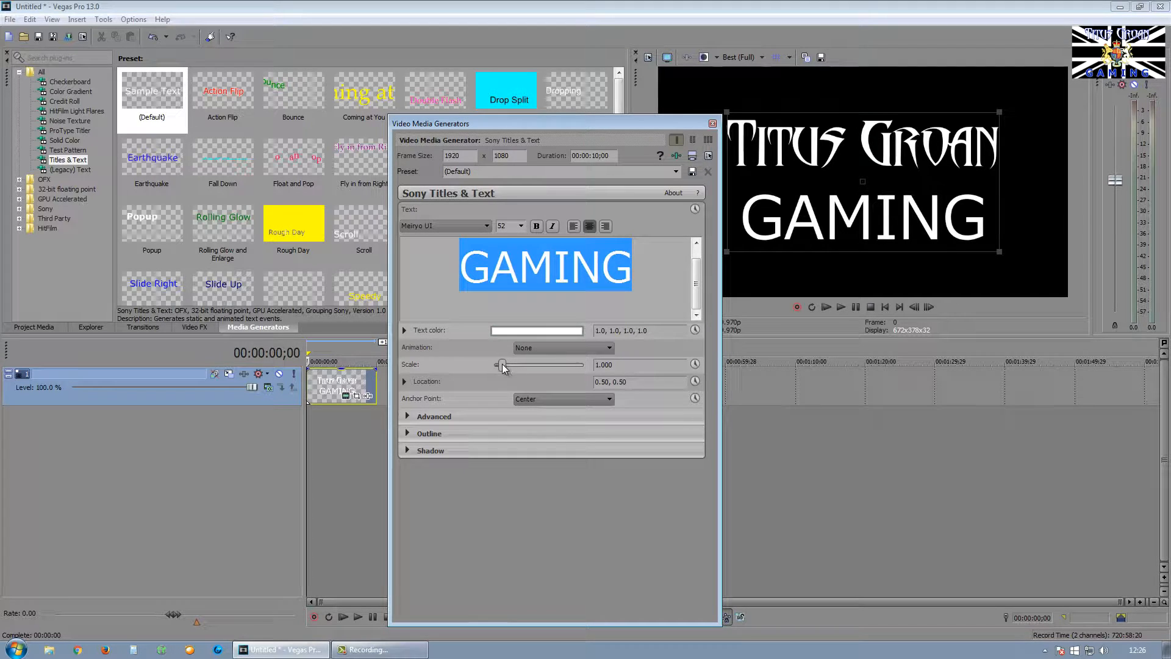
pyautogui.click(522, 226)
pyautogui.click(521, 227)
pyautogui.write('60')
pyautogui.press('Return')
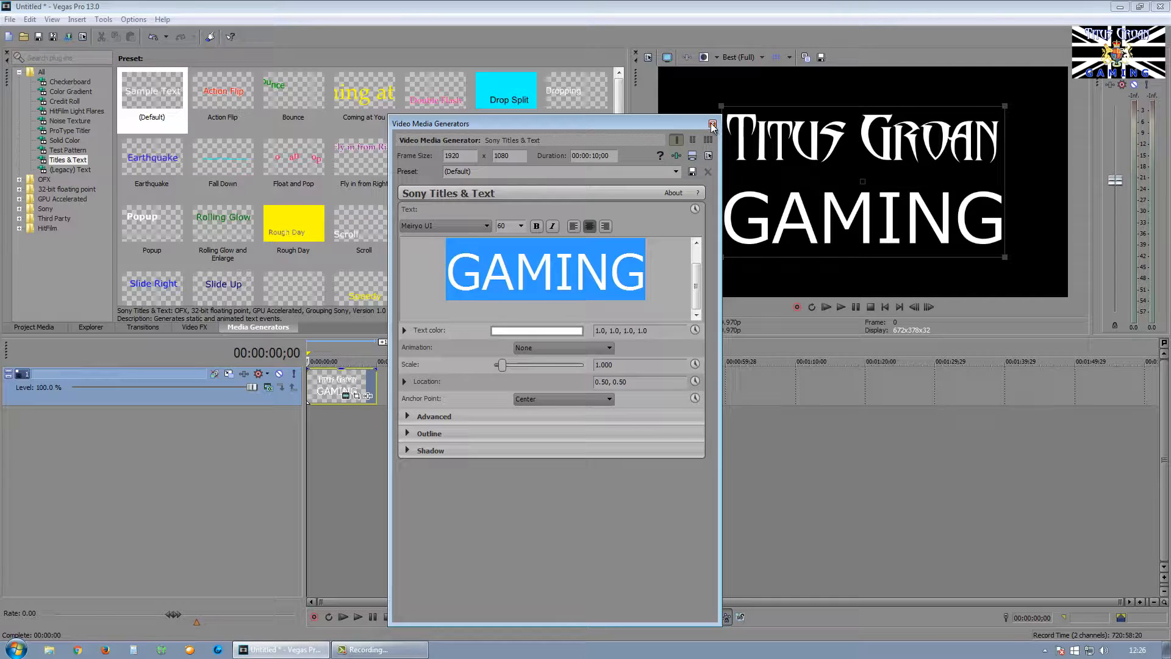
# Step: Scale the whole title to 1.380 and make the "GAMING" line bold at font size 52
pyautogui.moveTo(502, 366); pyautogui.dragTo(509, 371)
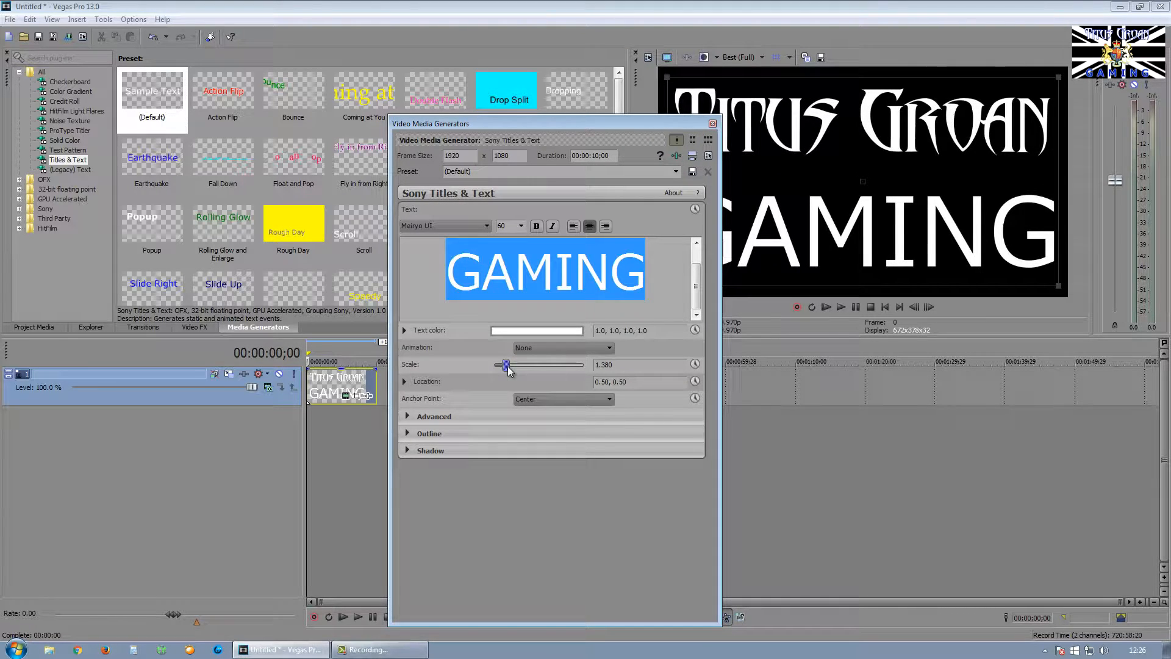
pyautogui.click(536, 226)
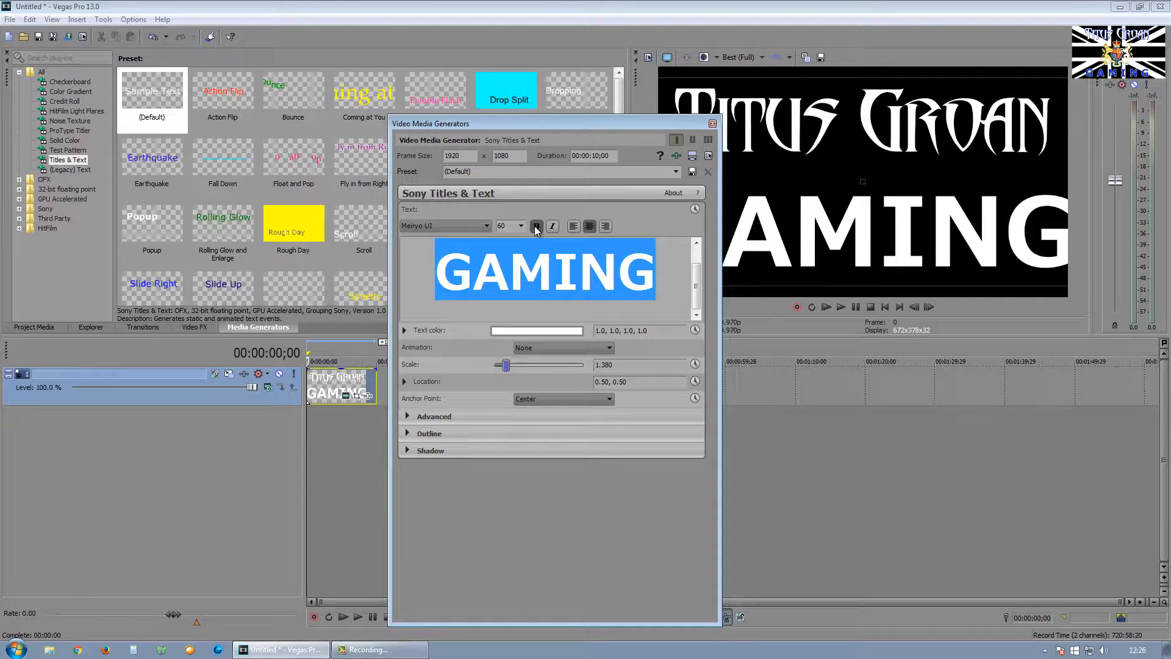
pyautogui.doubleClick(507, 225)
pyautogui.write('52')
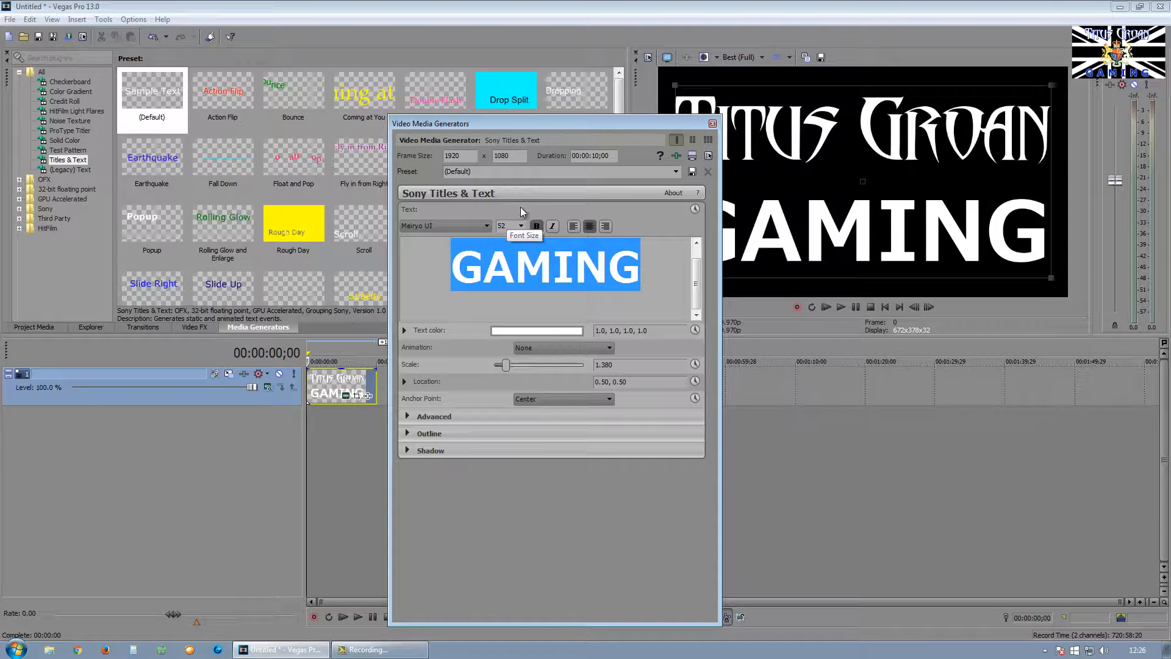
# Step: Try bold formatting on the "Titus Groan" line and turn it off again
pyautogui.click(667, 263)
pyautogui.scroll(1, 666, 263)
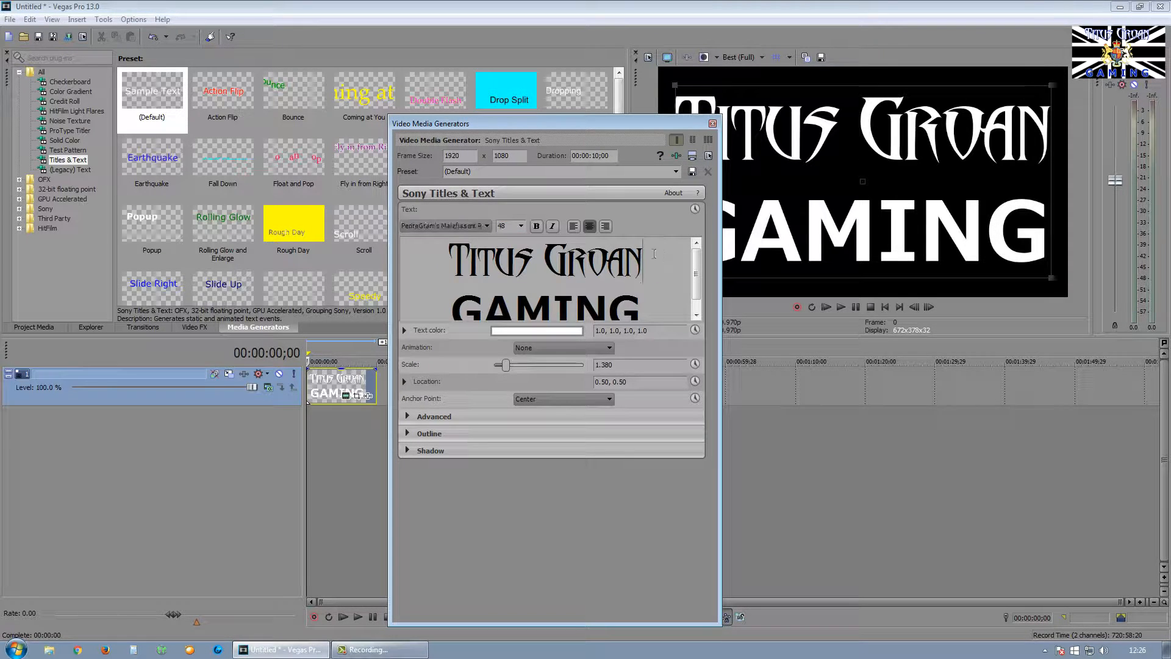
pyautogui.tripleClick(667, 263)
pyautogui.click(537, 227)
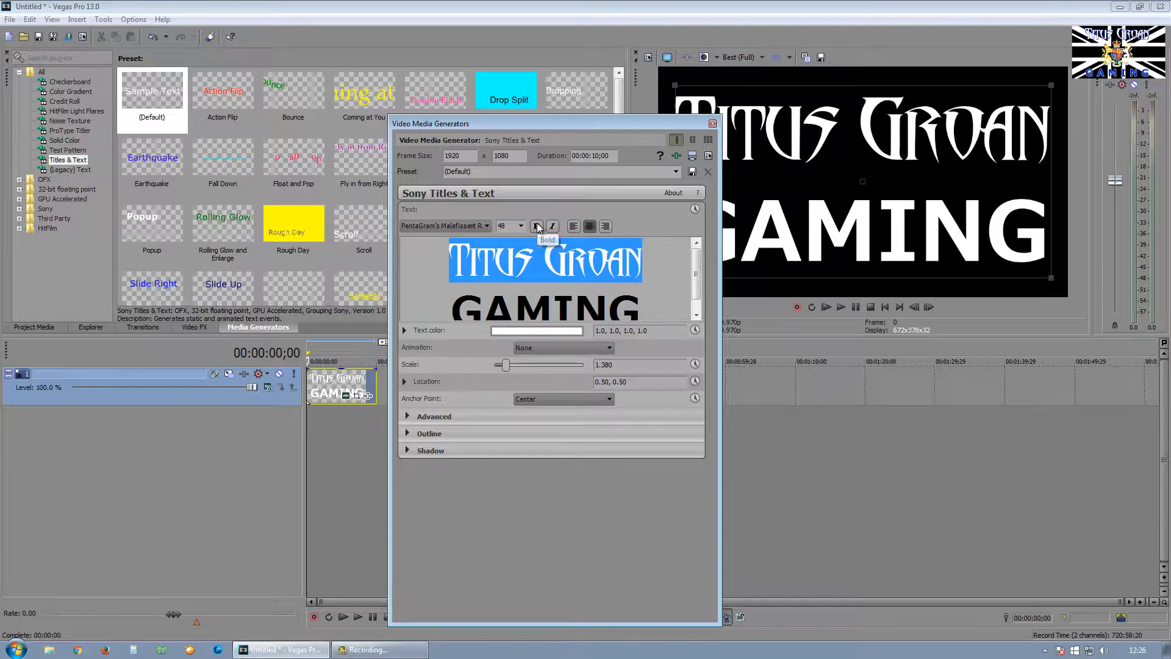
pyautogui.click(536, 226)
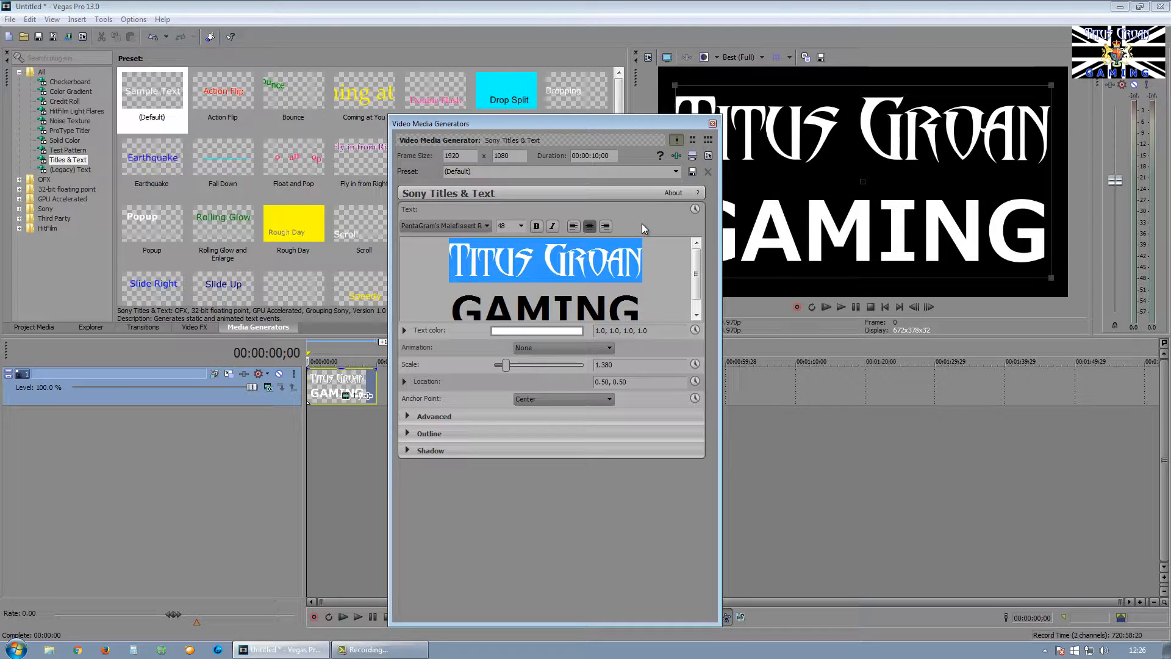
# Step: Close the first title's settings and add a second default Titles & Text event right after it, with centered text
pyautogui.click(712, 123)
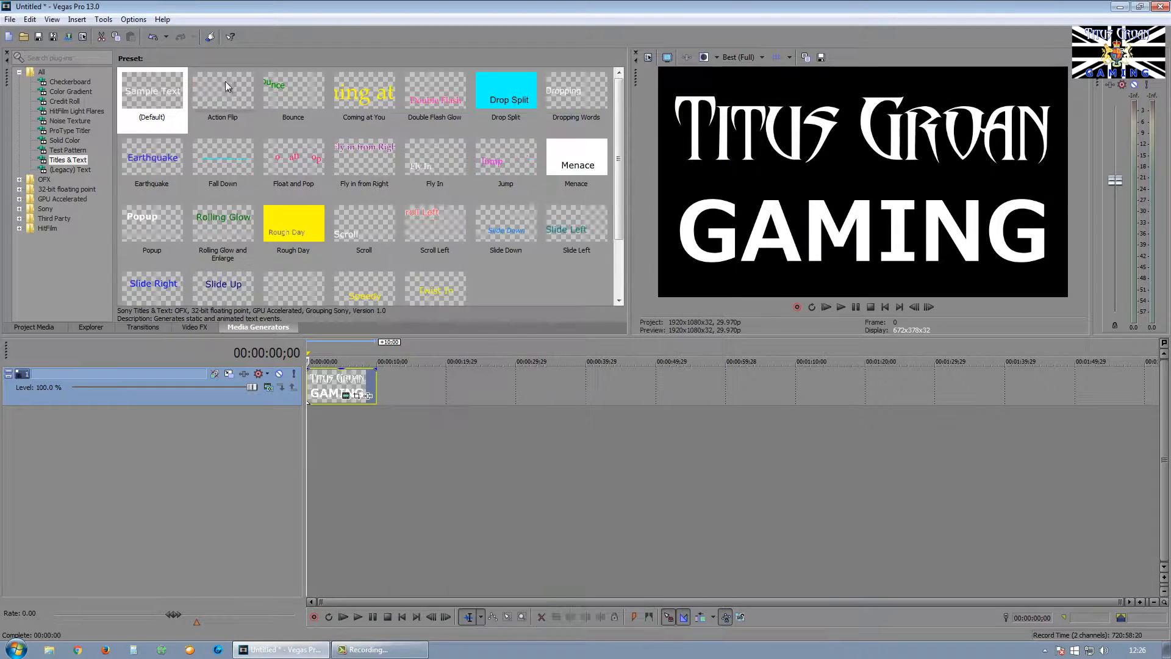
pyautogui.moveTo(163, 90); pyautogui.dragTo(384, 383)
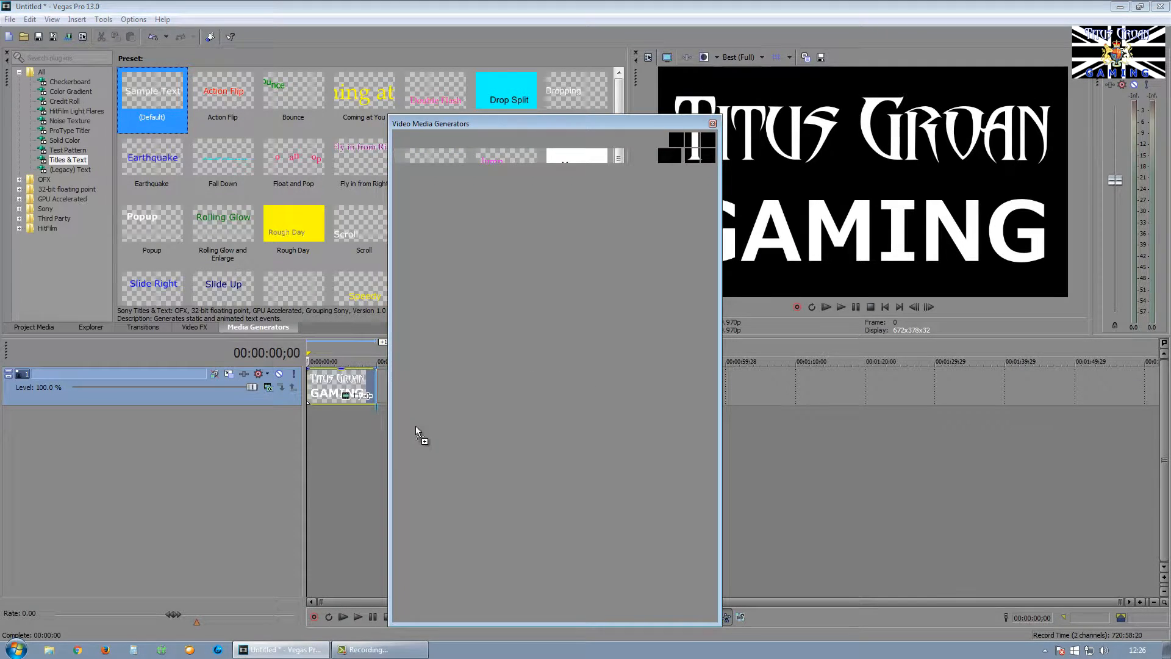
pyautogui.click(589, 226)
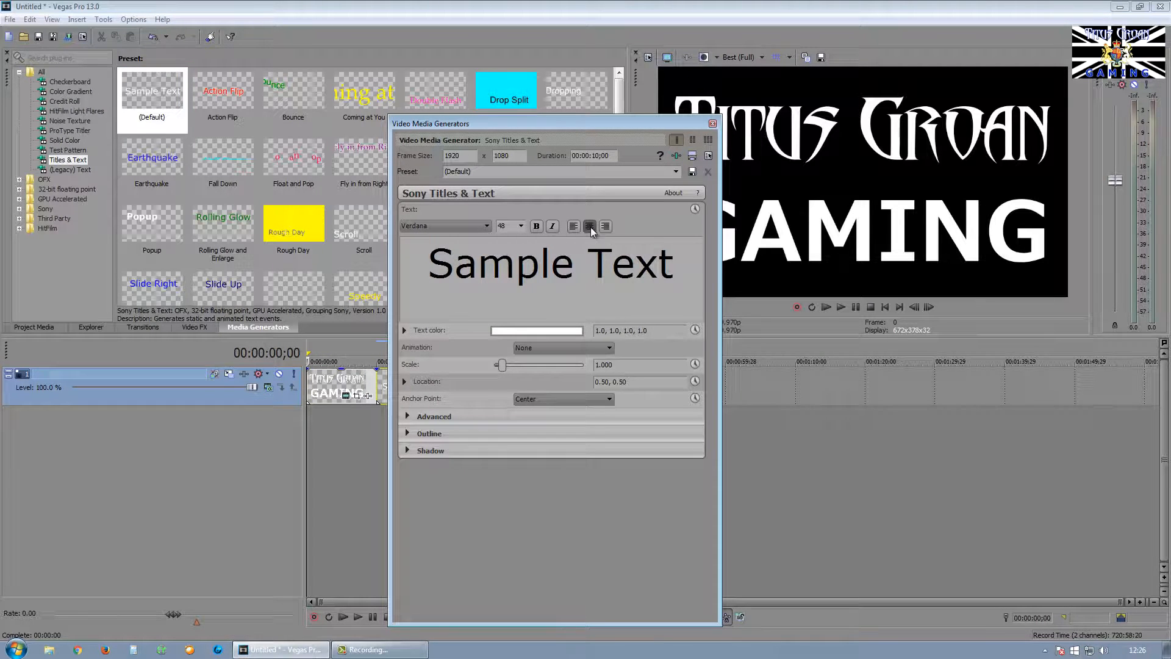
pyautogui.click(459, 264)
pyautogui.hotkey('ctrl', 'a')
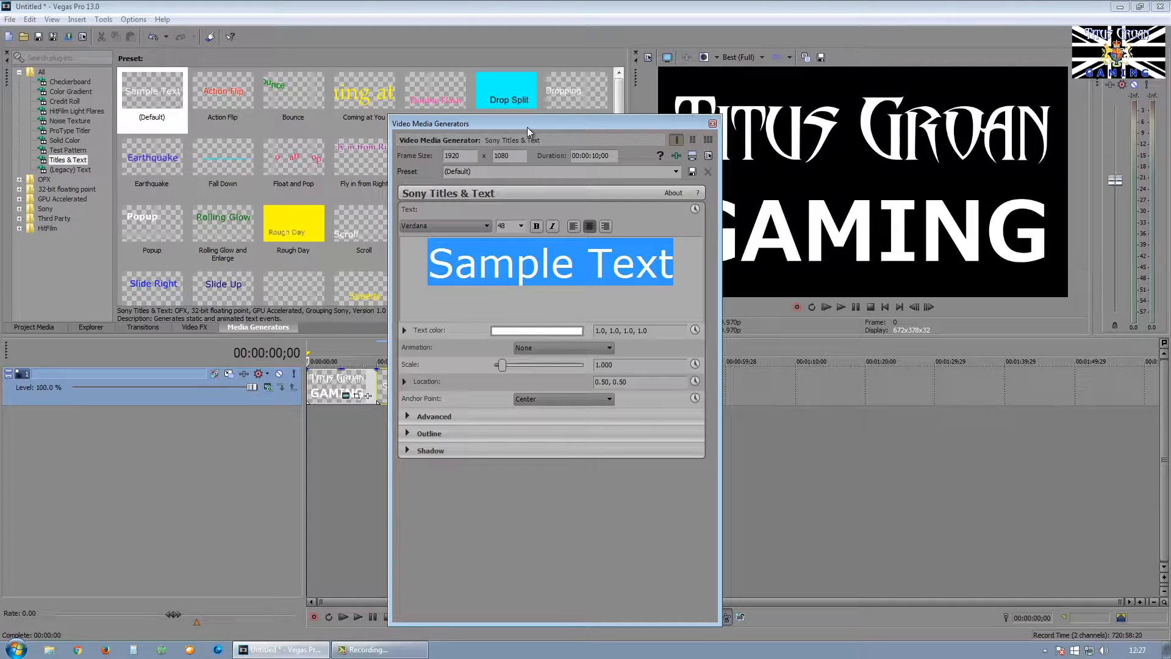
# Step: Place the playhead on the second title at about 00:00:14;28 and move the generator window clear of the preview
pyautogui.moveTo(528, 124); pyautogui.dragTo(619, 125)
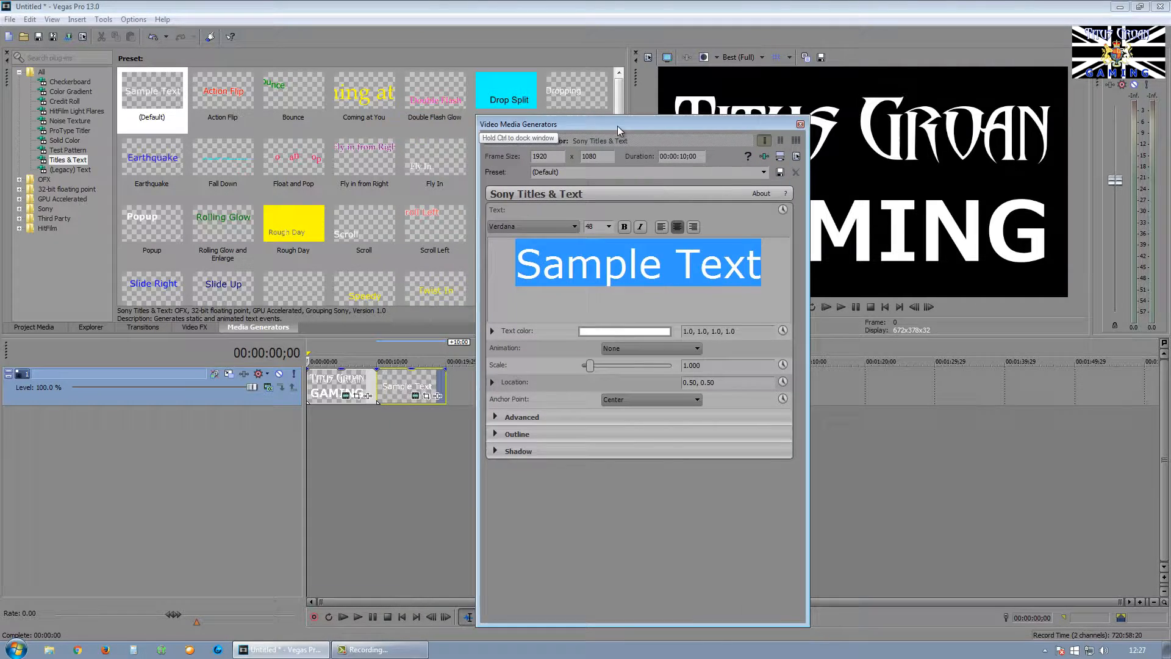
pyautogui.click(411, 470)
pyautogui.moveTo(651, 129); pyautogui.dragTo(386, 128)
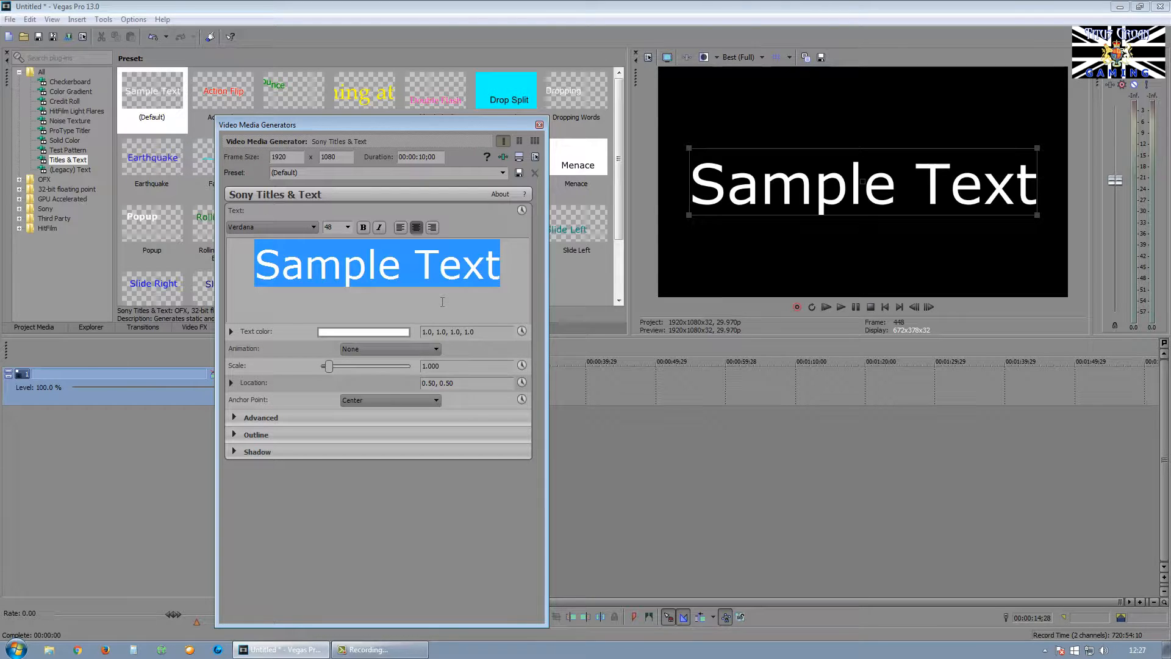
# Step: Replace the second title's sample text with "Exile" and "Chernarus" on two lines and select the "Exile" line
pyautogui.tripleClick(490, 264)
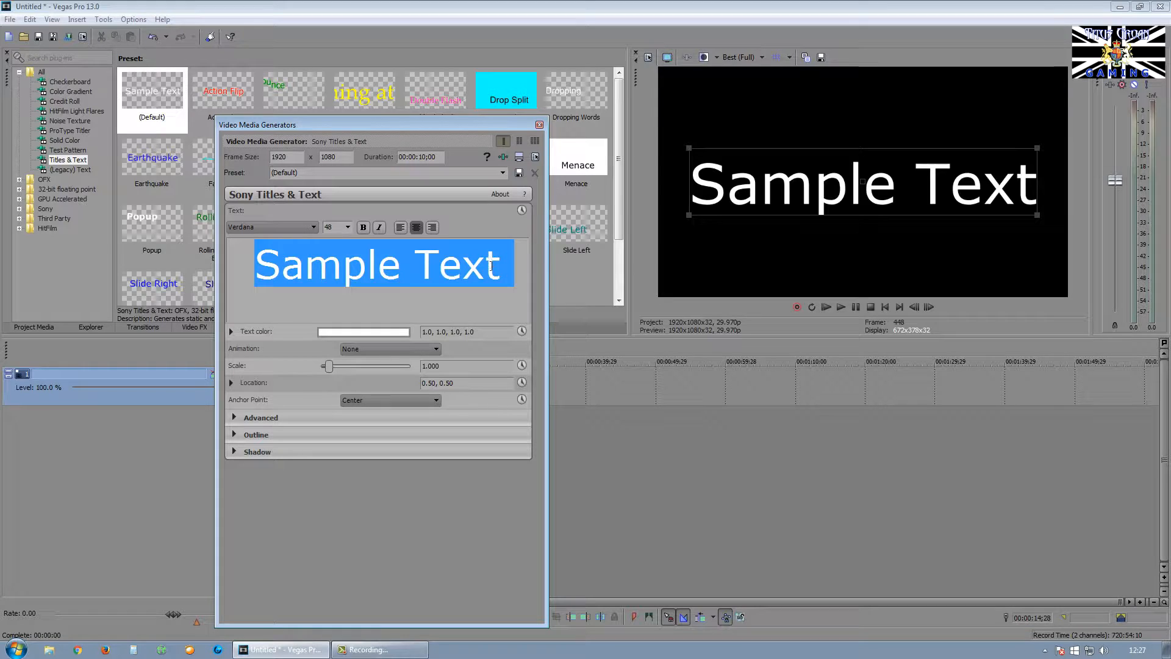
pyautogui.write('Exile')
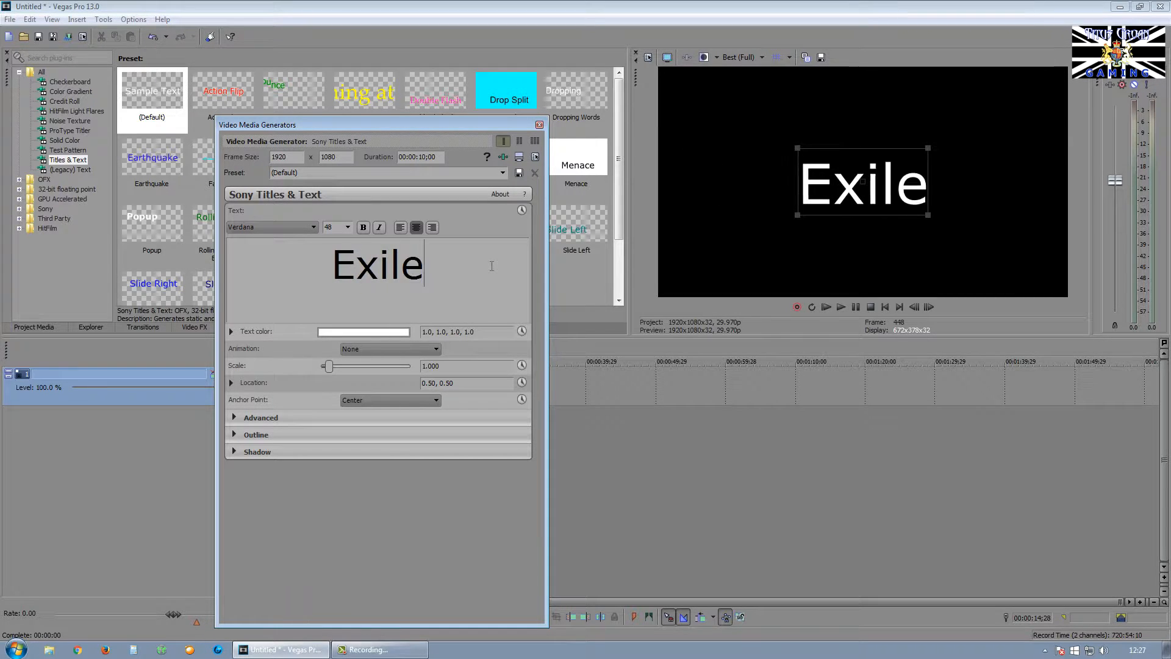
pyautogui.press('Return')
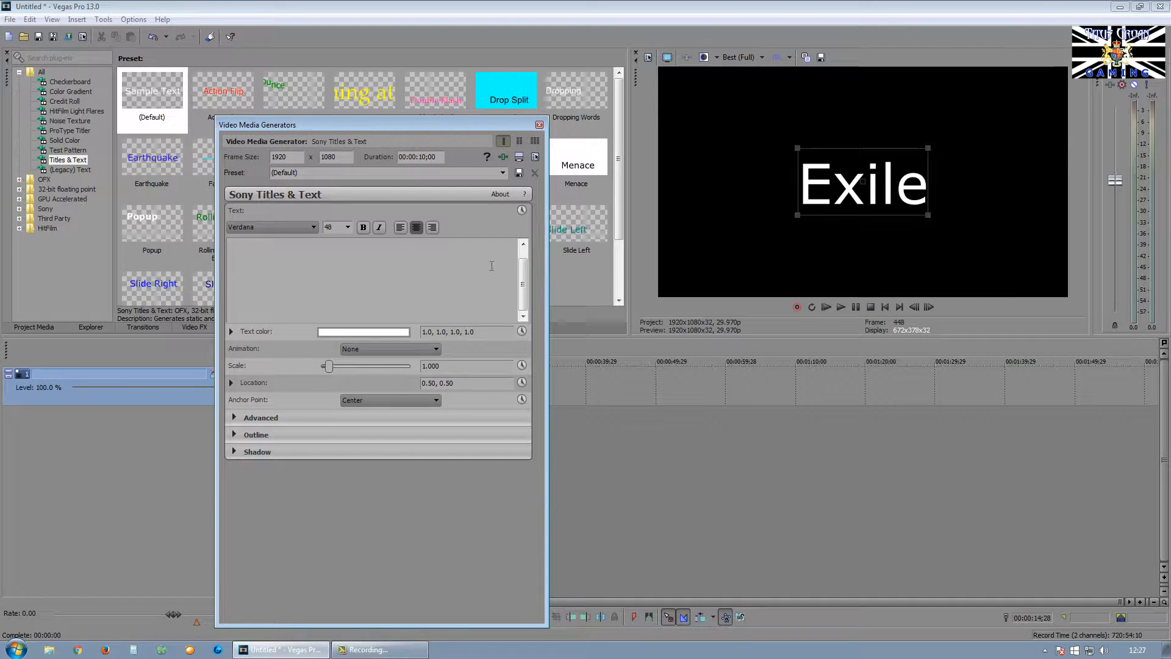
pyautogui.write('Chernar')
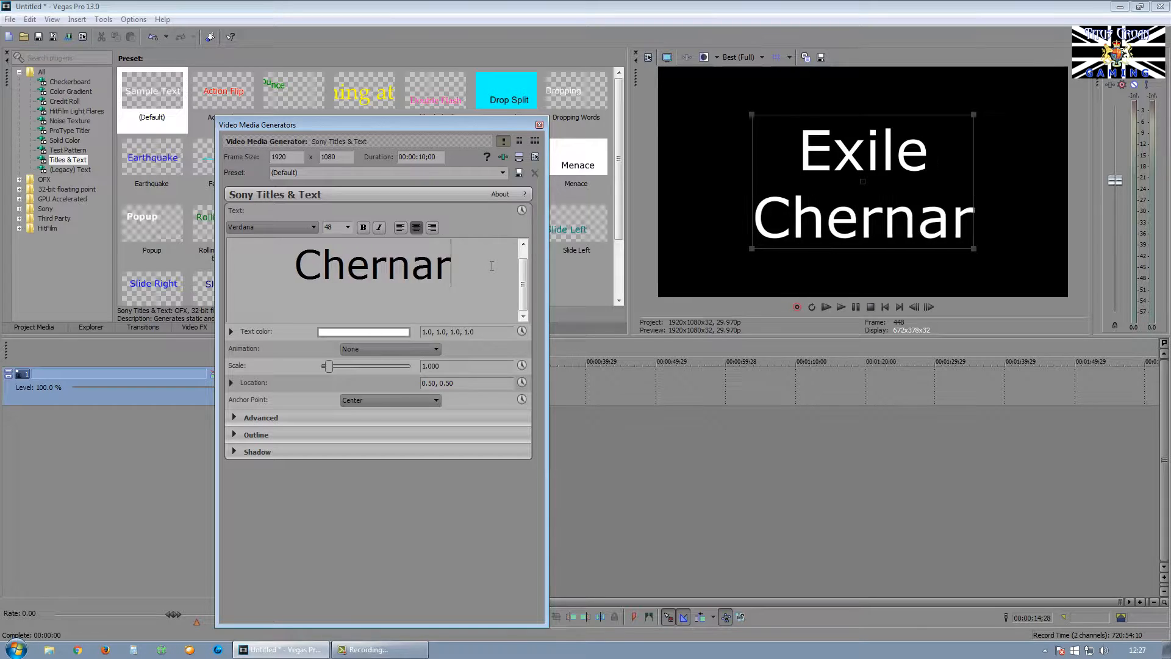
pyautogui.write('us')
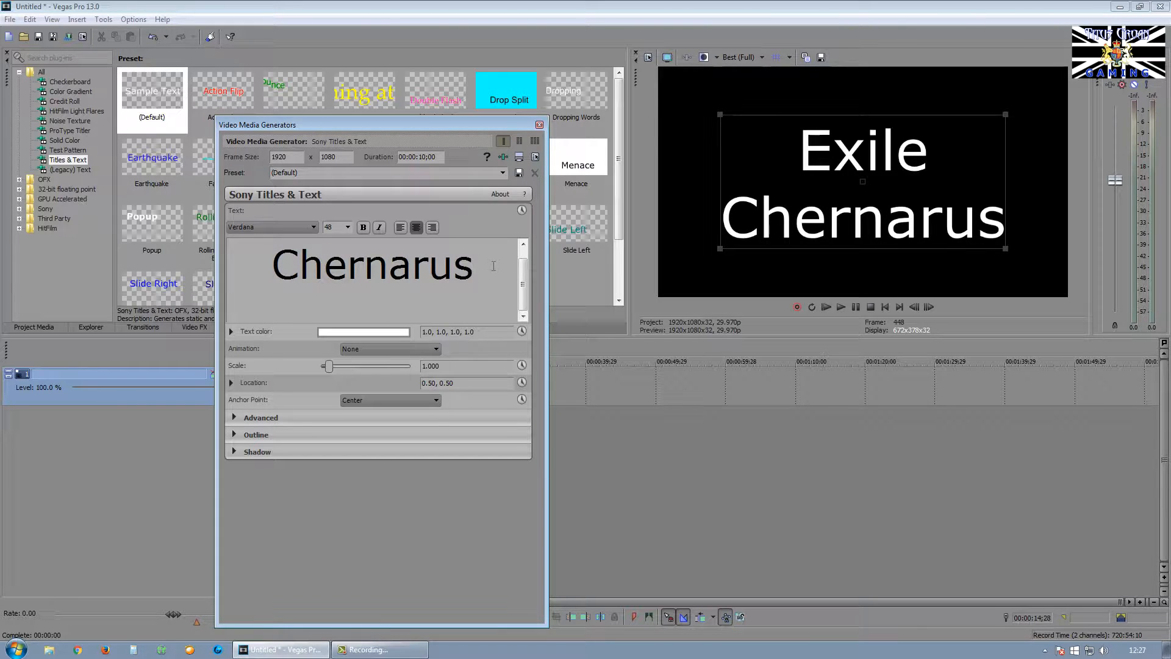
pyautogui.moveTo(489, 272)
pyautogui.mouseDown()
pyautogui.moveTo(504, 272)
pyautogui.moveTo(511, 237)
pyautogui.moveTo(511, 277)
pyautogui.mouseUp()
pyautogui.moveTo(427, 262); pyautogui.dragTo(268, 264)
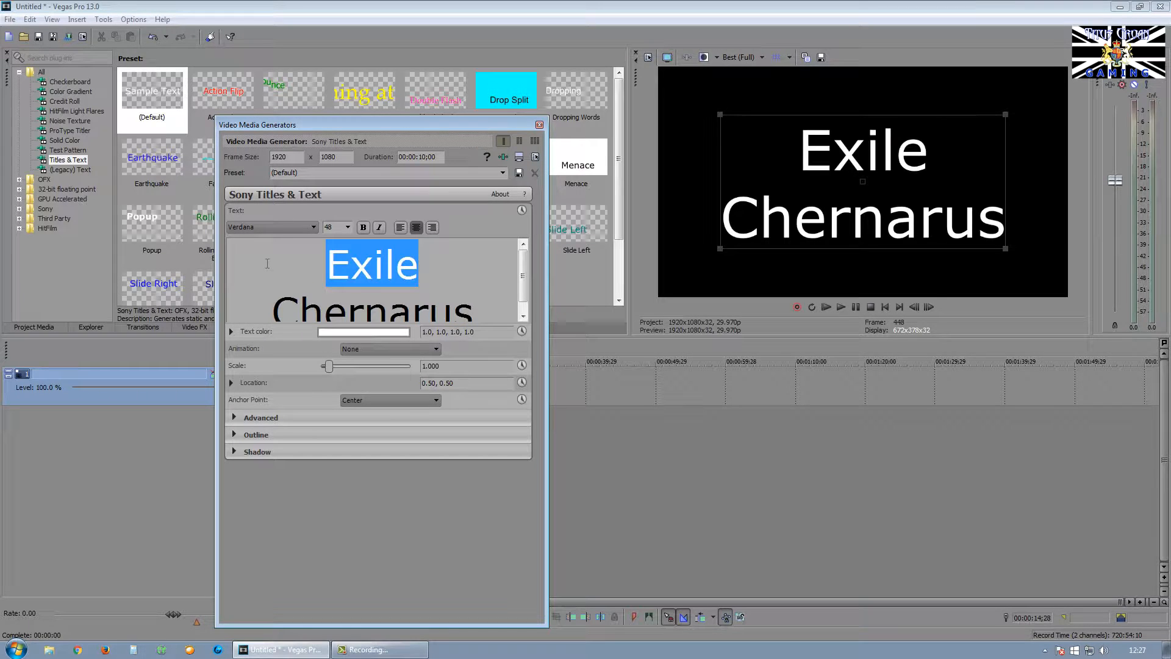
# Step: Try the Miriam font and then the MingLiU font on the selected "Exile" line
pyautogui.click(293, 228)
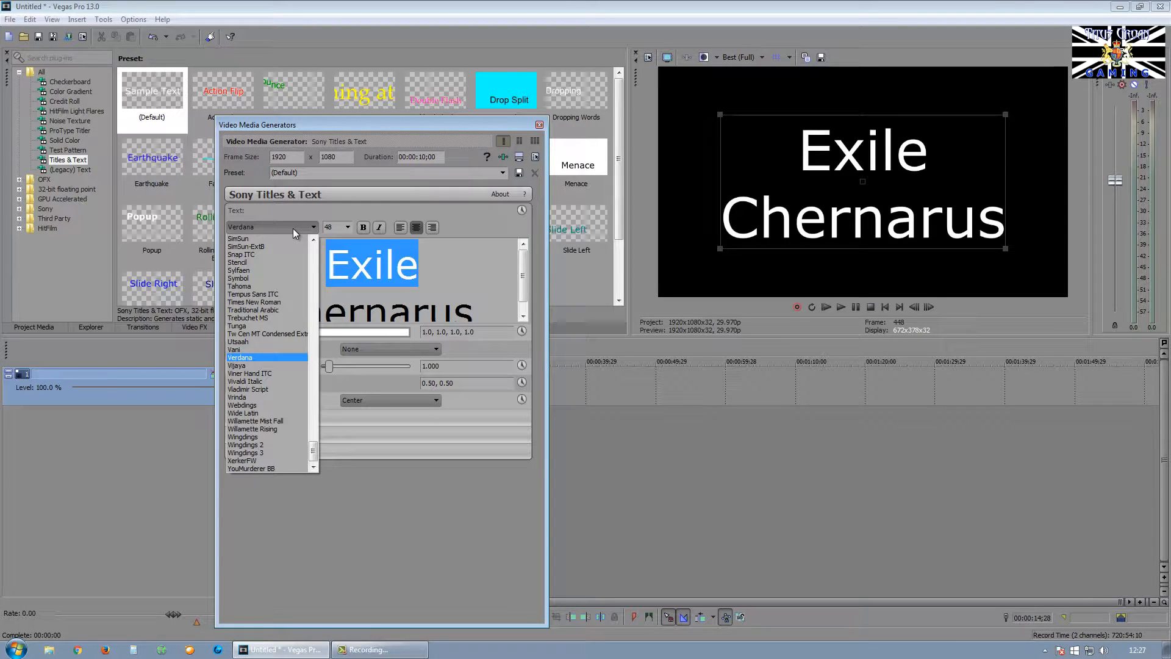
pyautogui.moveTo(313, 454); pyautogui.dragTo(312, 397)
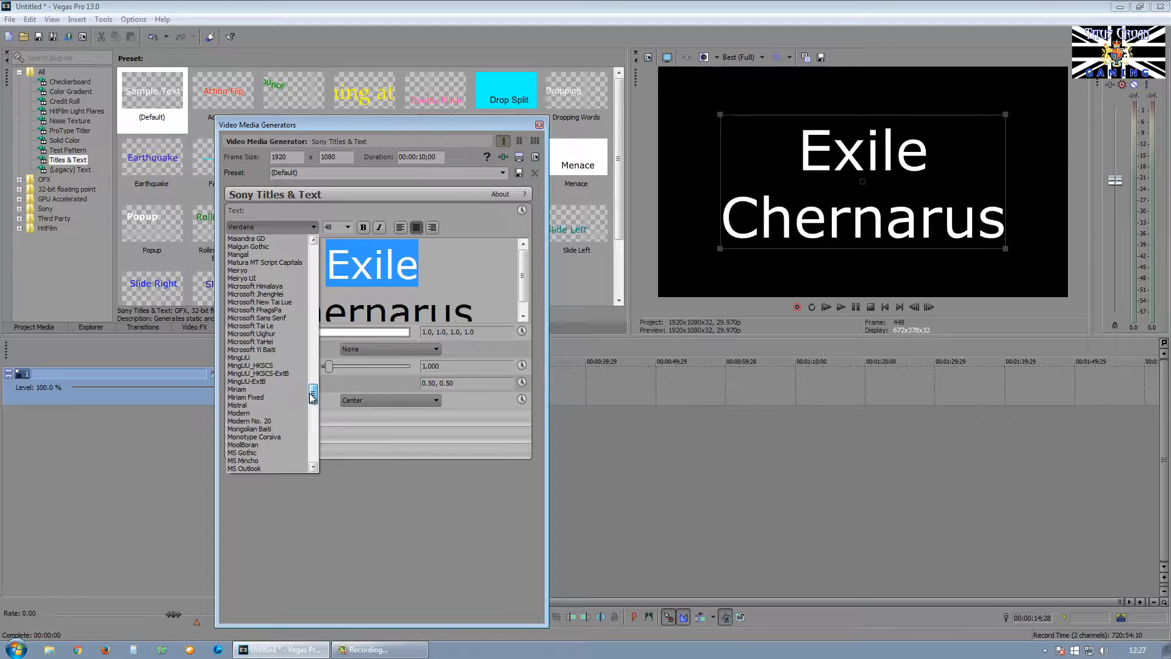
pyautogui.click(280, 390)
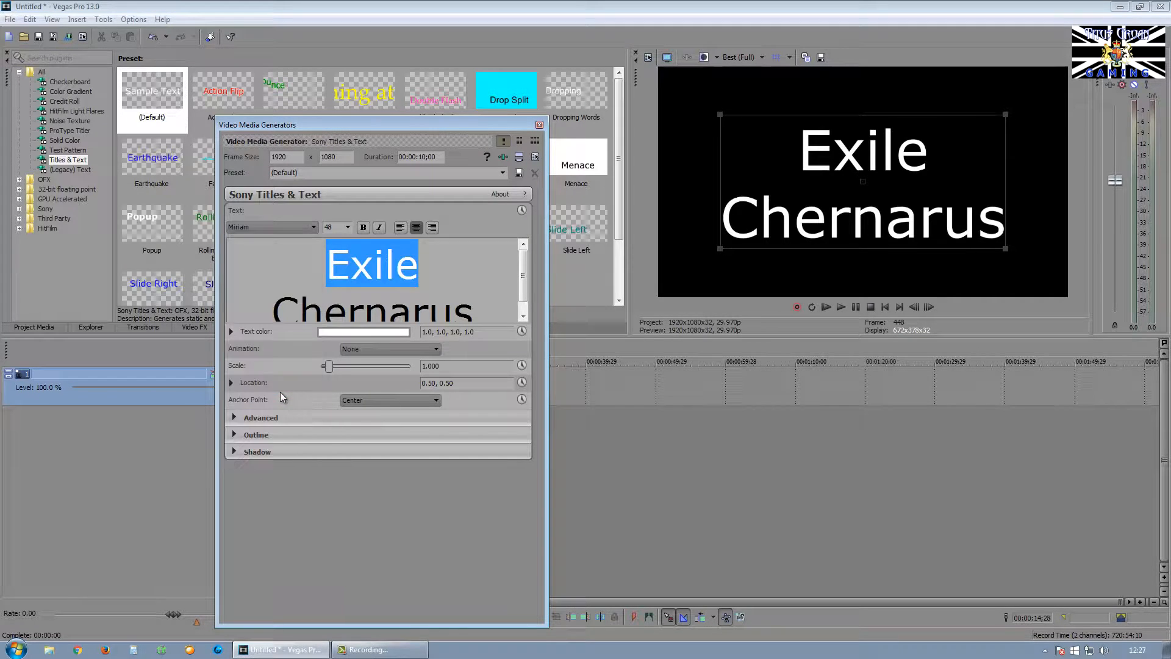
pyautogui.click(280, 228)
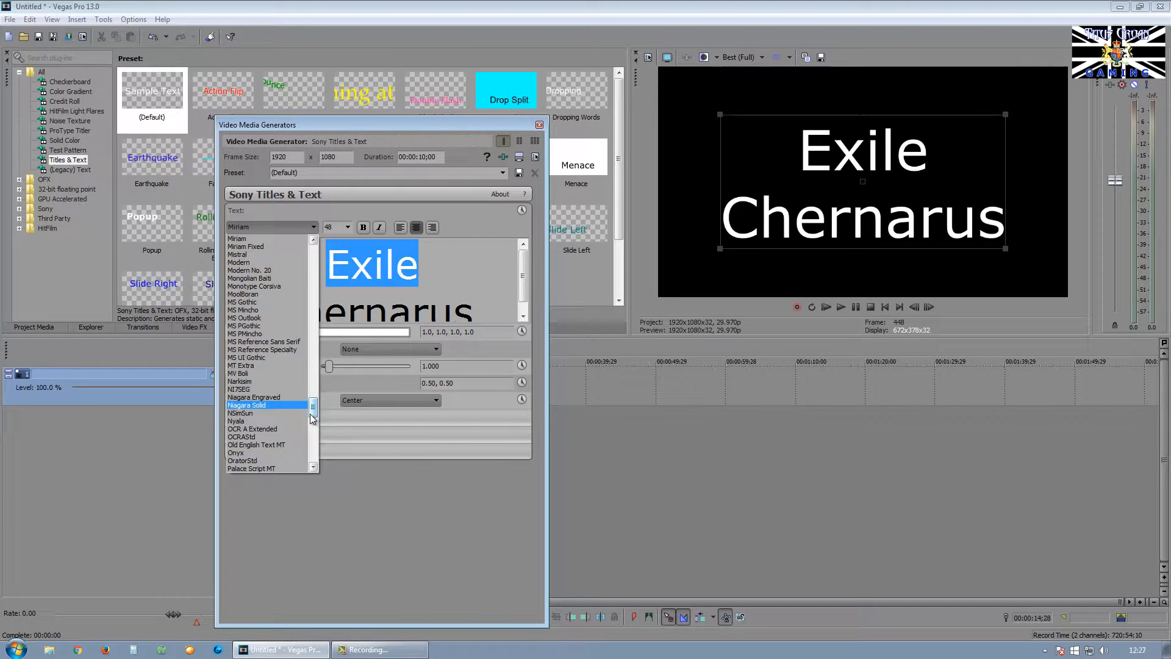
pyautogui.moveTo(312, 407); pyautogui.dragTo(313, 405)
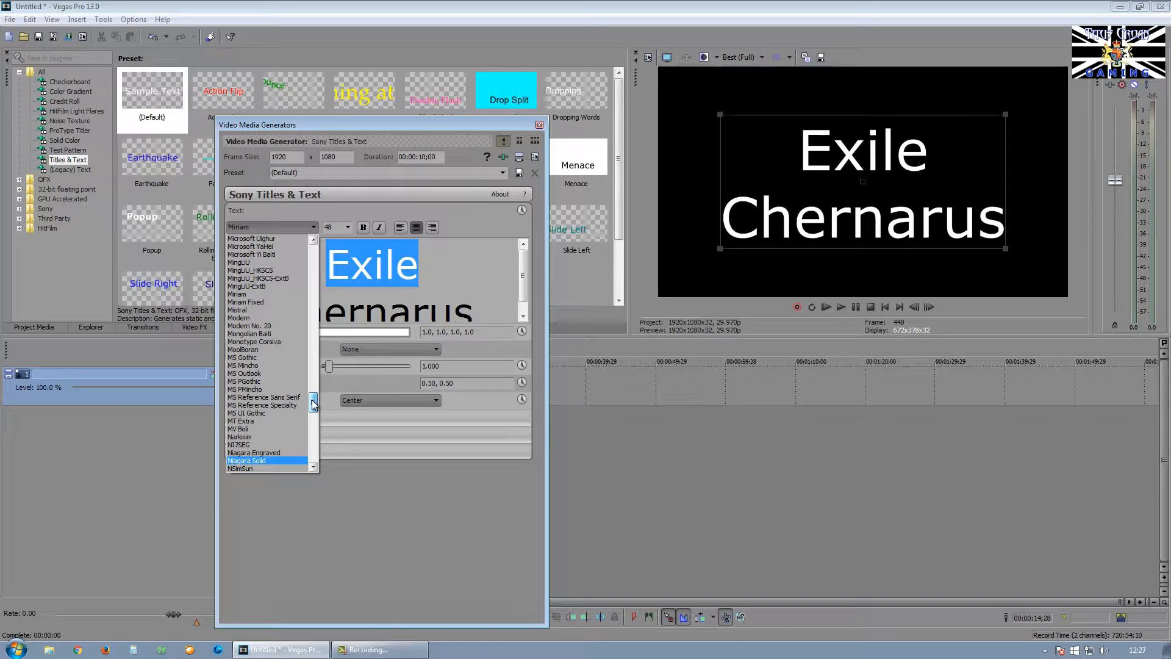
pyautogui.moveTo(313, 400); pyautogui.dragTo(312, 395)
pyautogui.click(250, 332)
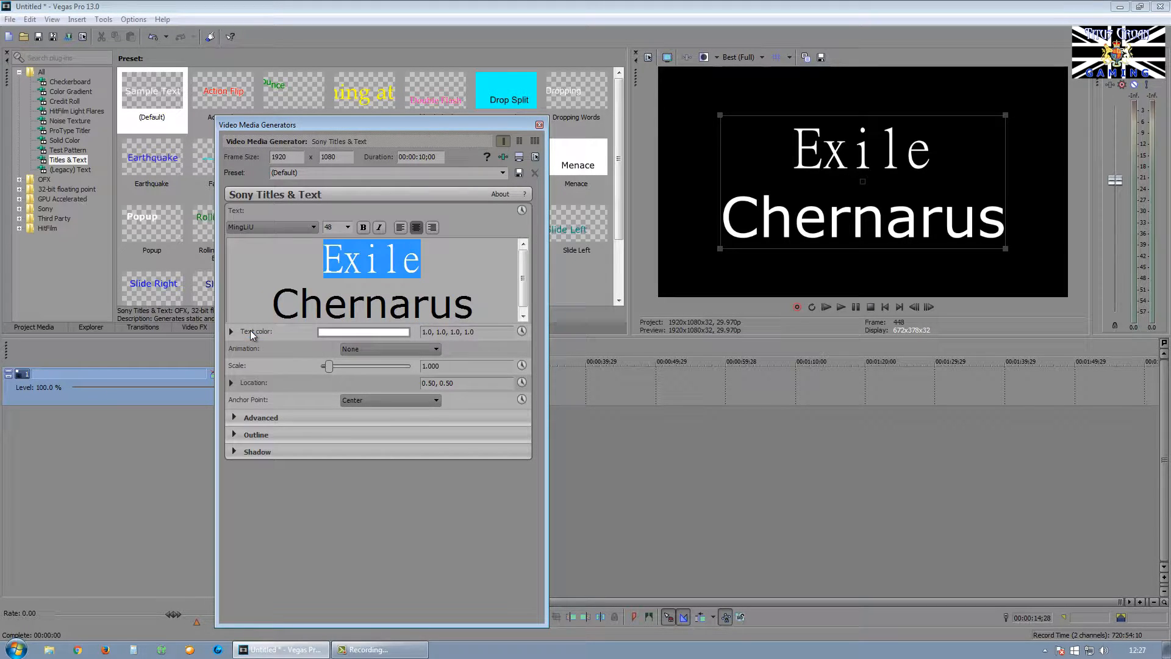
# Step: Try the Mangal font on the "Exile" line of the second title
pyautogui.click(312, 227)
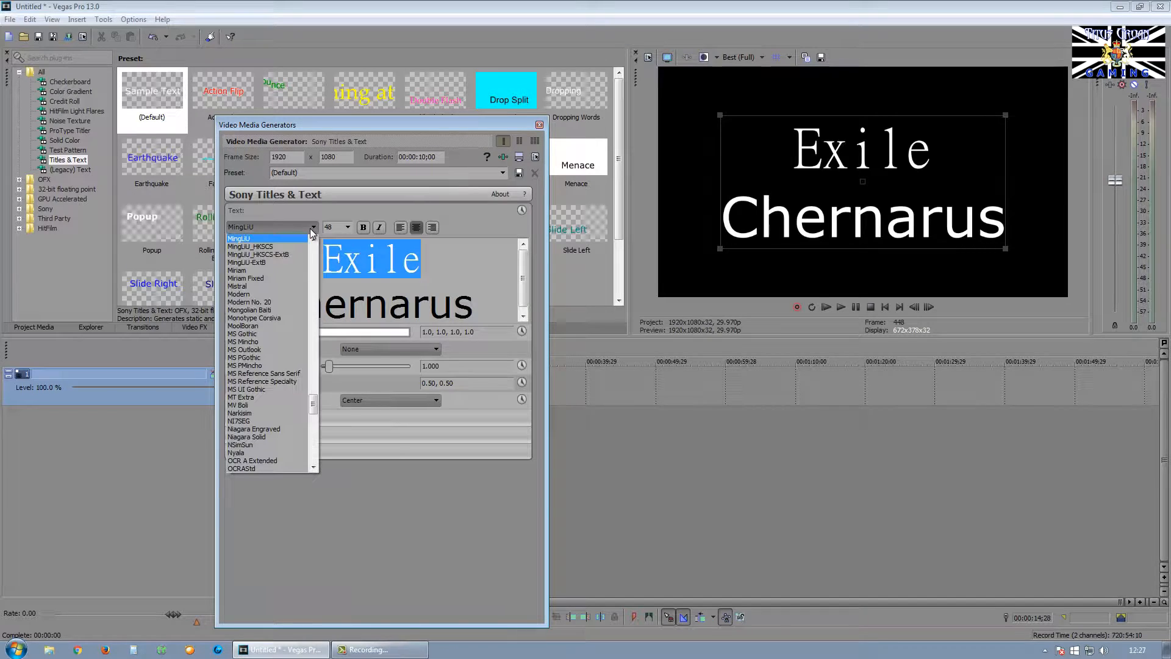
pyautogui.click(313, 240)
pyautogui.click(312, 240)
pyautogui.click(313, 240)
pyautogui.click(313, 241)
pyautogui.click(313, 241)
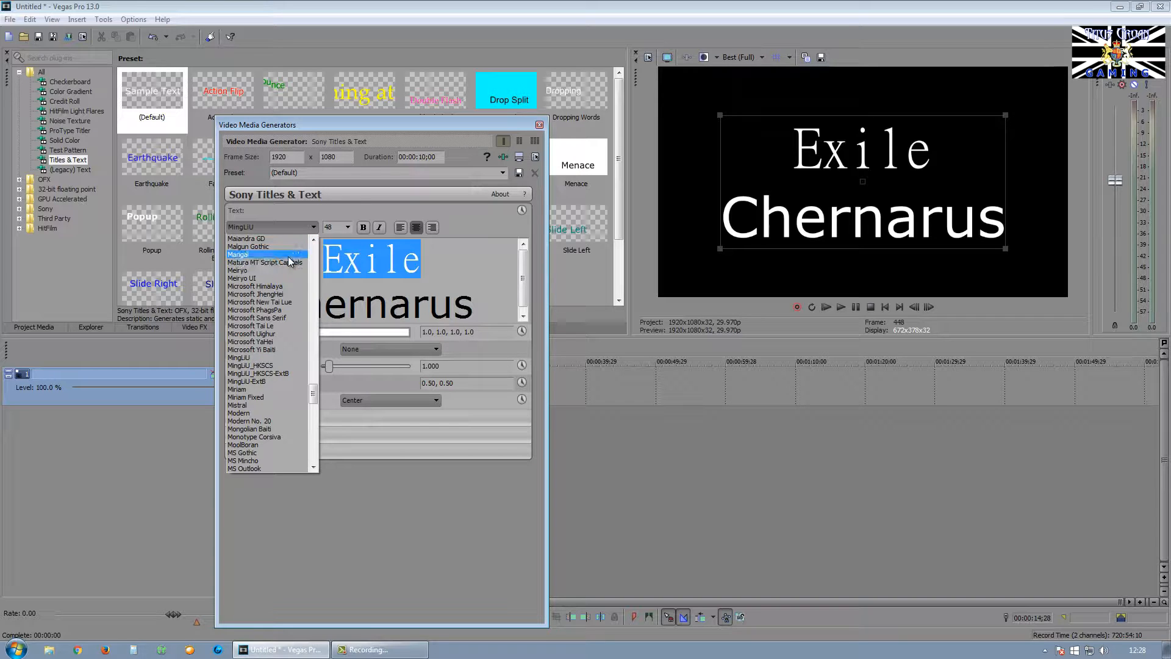
pyautogui.click(289, 255)
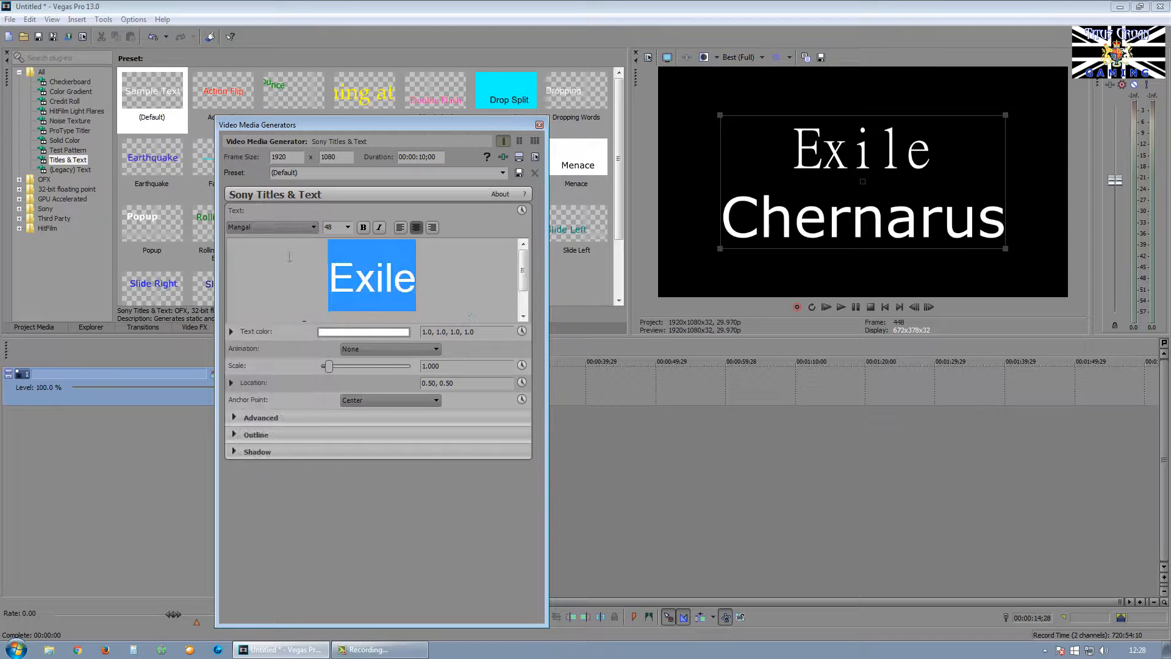
# Step: Try the LilyUPC font on the "Exile" line of the second title
pyautogui.click(315, 228)
pyautogui.click(314, 239)
pyautogui.click(314, 241)
pyautogui.click(314, 240)
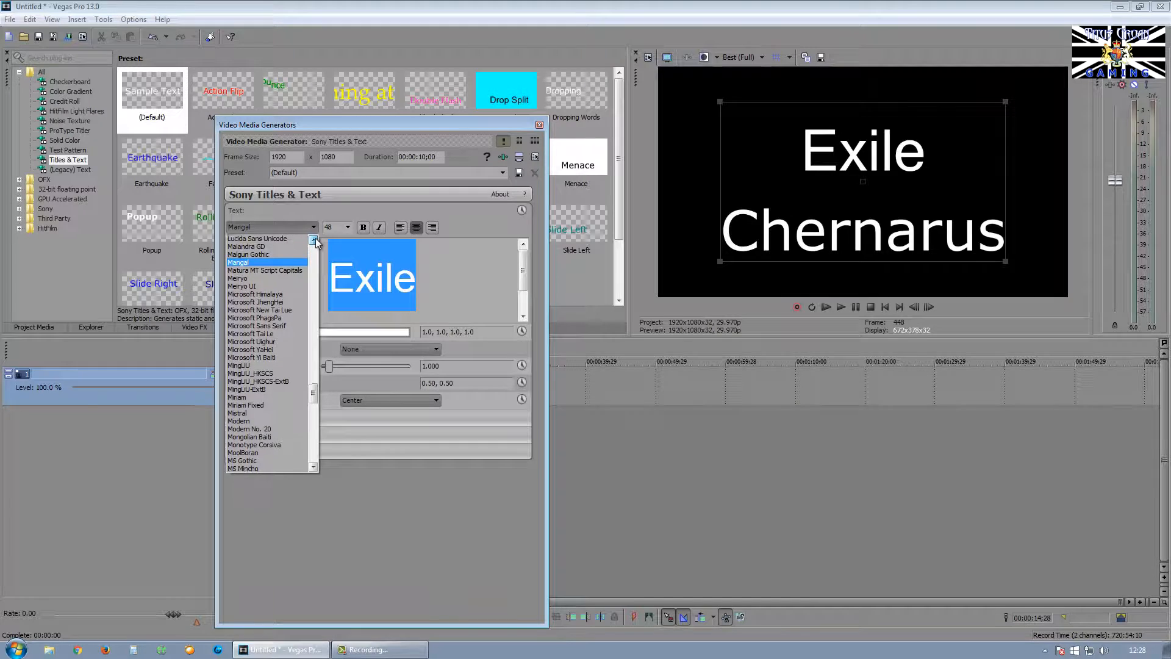
pyautogui.click(314, 241)
pyautogui.click(314, 241)
pyautogui.click(314, 240)
pyautogui.click(314, 240)
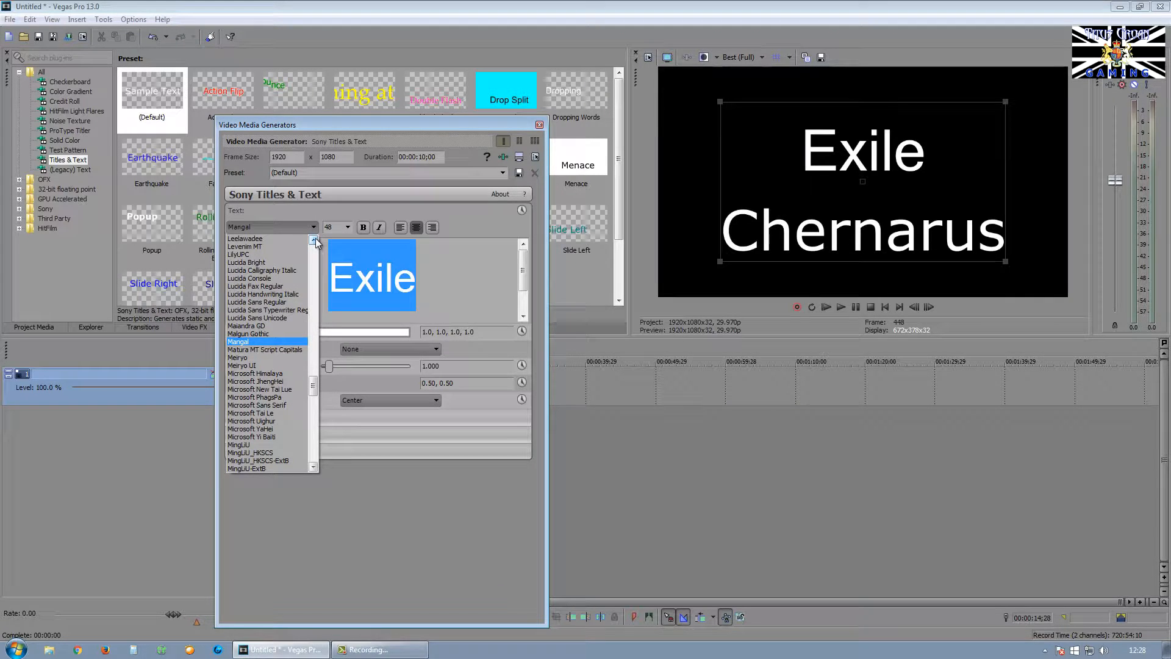
pyautogui.click(302, 253)
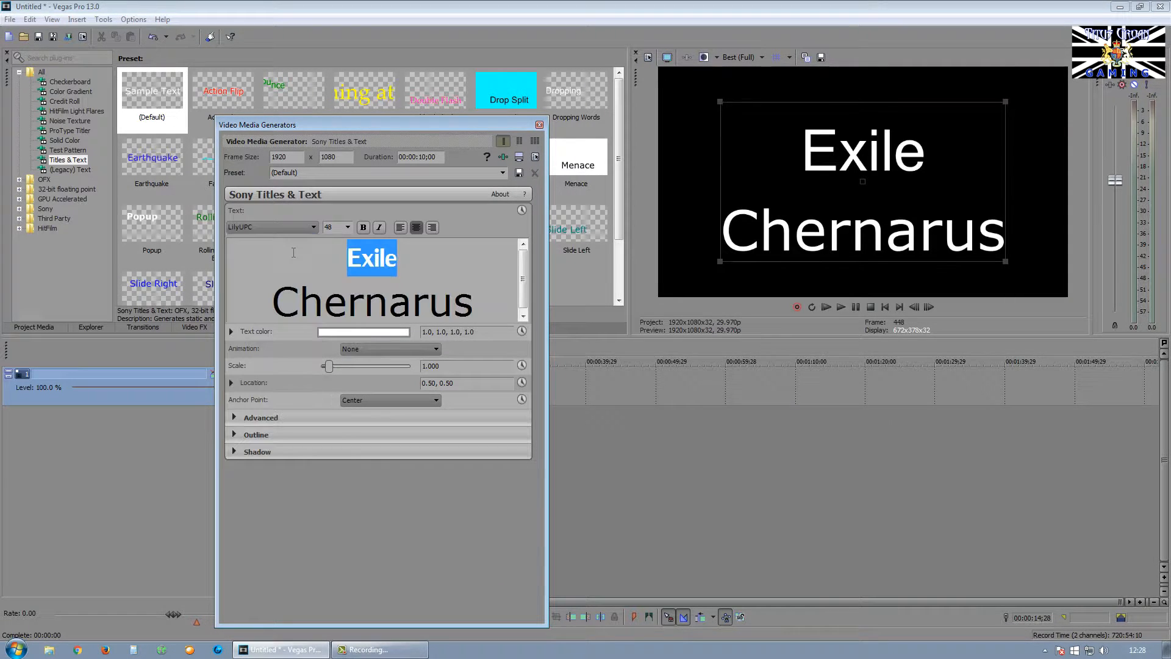
# Step: Try the Malgun Gothic font and then the Meiryo UI font on the "Exile" line
pyautogui.click(314, 228)
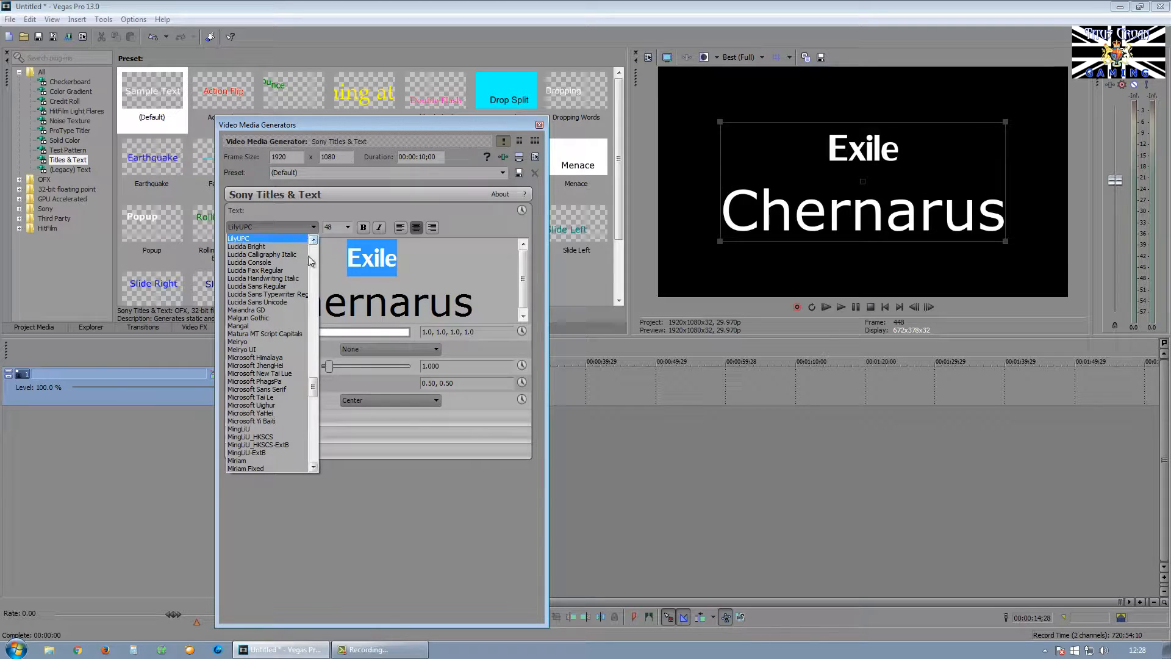
pyautogui.click(284, 319)
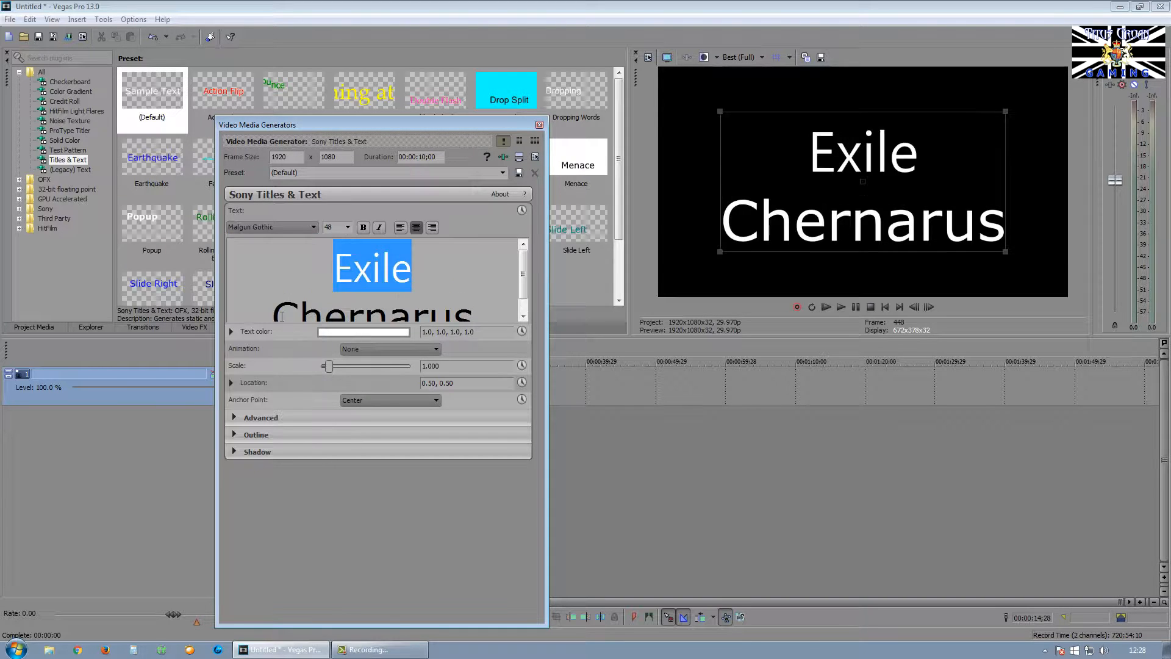
pyautogui.click(314, 229)
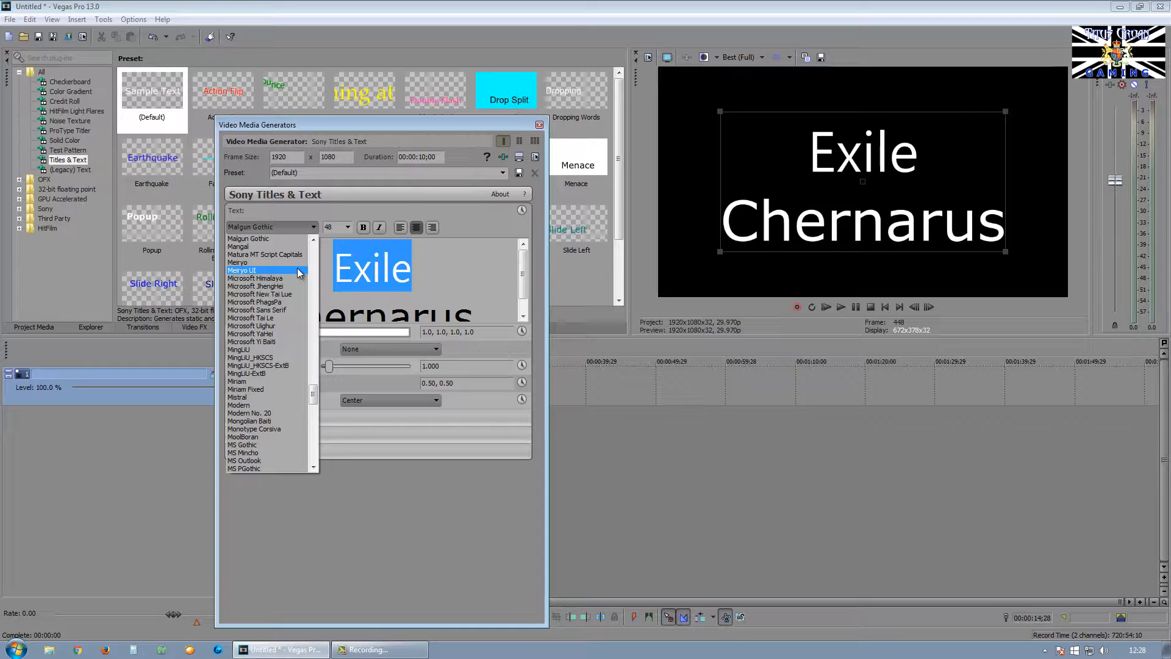
pyautogui.click(300, 271)
# Step: Try the Latha font on the "Exile" line of the second title
pyautogui.click(306, 230)
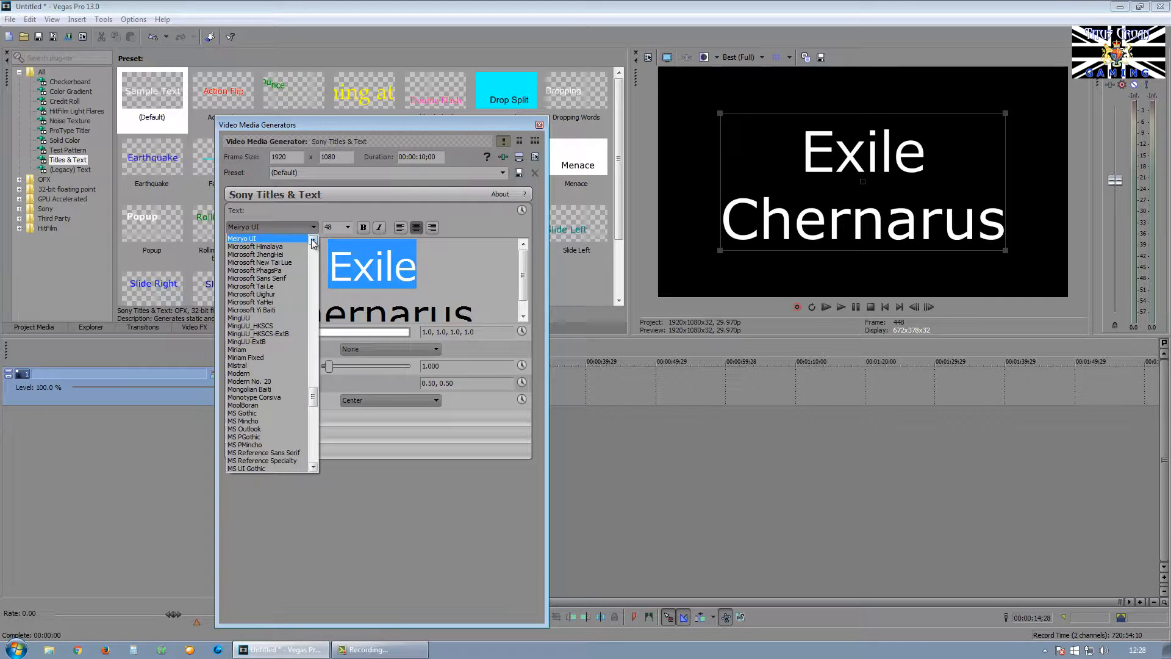
pyautogui.click(312, 239)
pyautogui.click(312, 239)
pyautogui.click(312, 239)
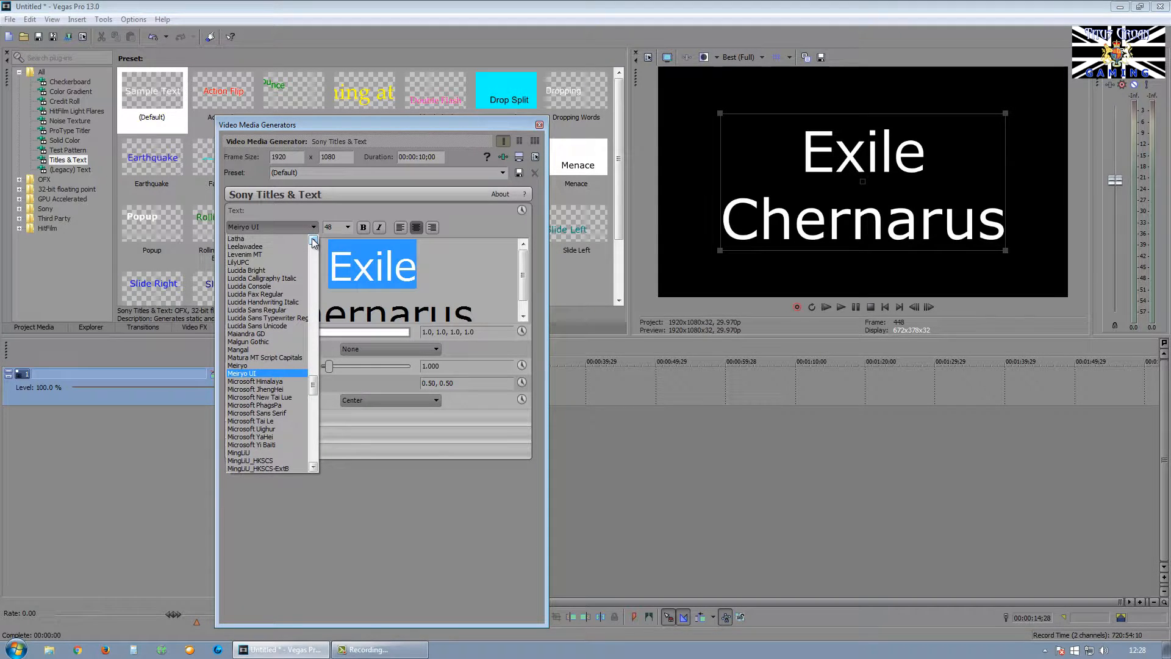
pyautogui.click(313, 239)
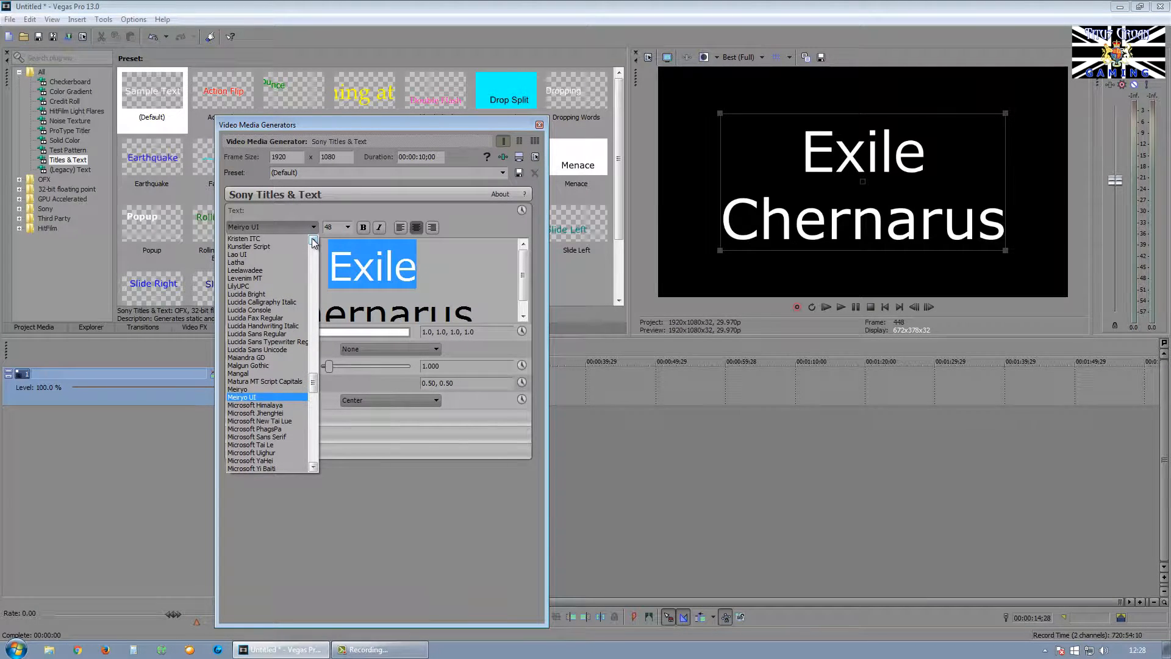
pyautogui.click(287, 271)
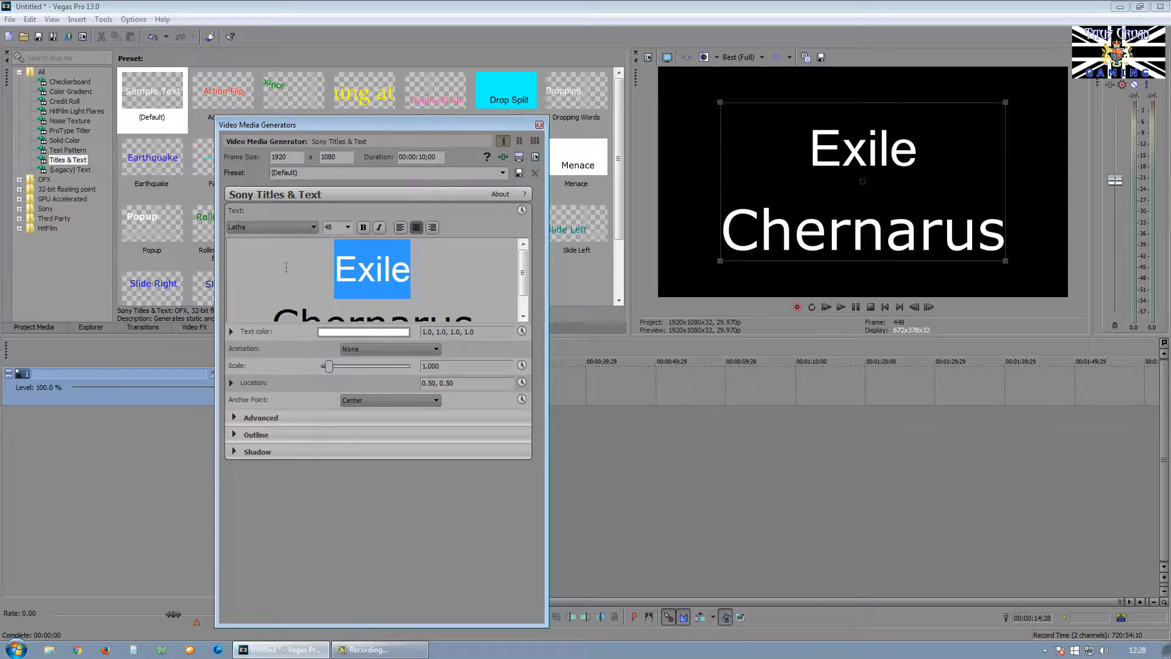
# Step: Try the Narkisim font and then the Perpetua font on the "Exile" line
pyautogui.click(288, 226)
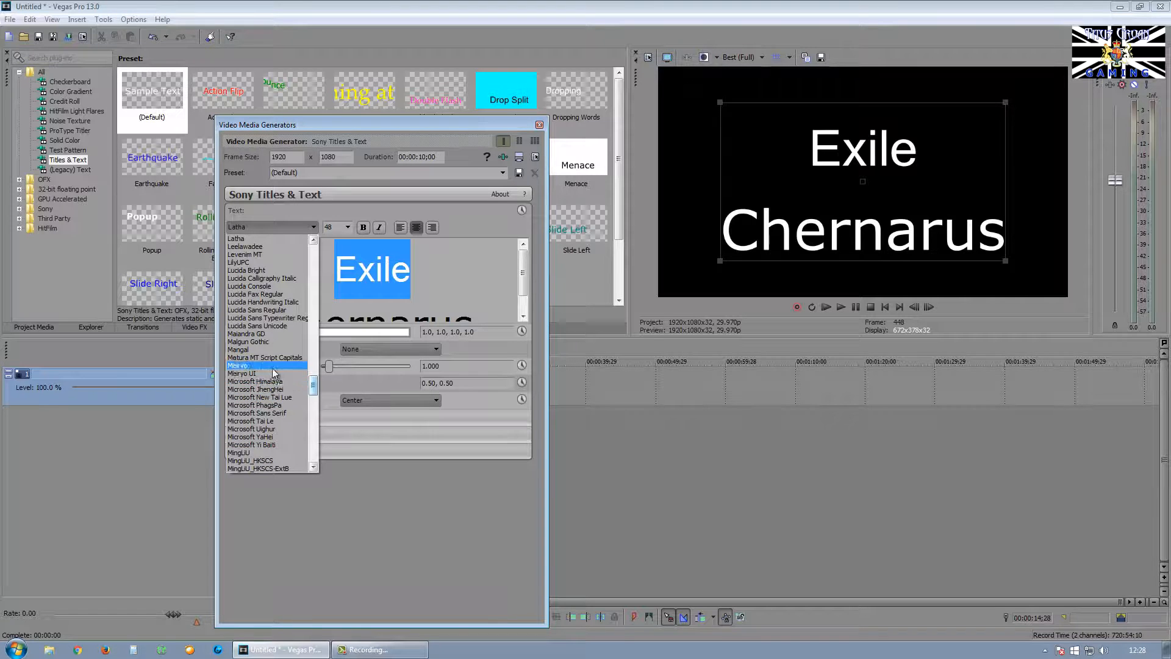
pyautogui.moveTo(316, 386); pyautogui.dragTo(314, 404)
pyautogui.click(255, 413)
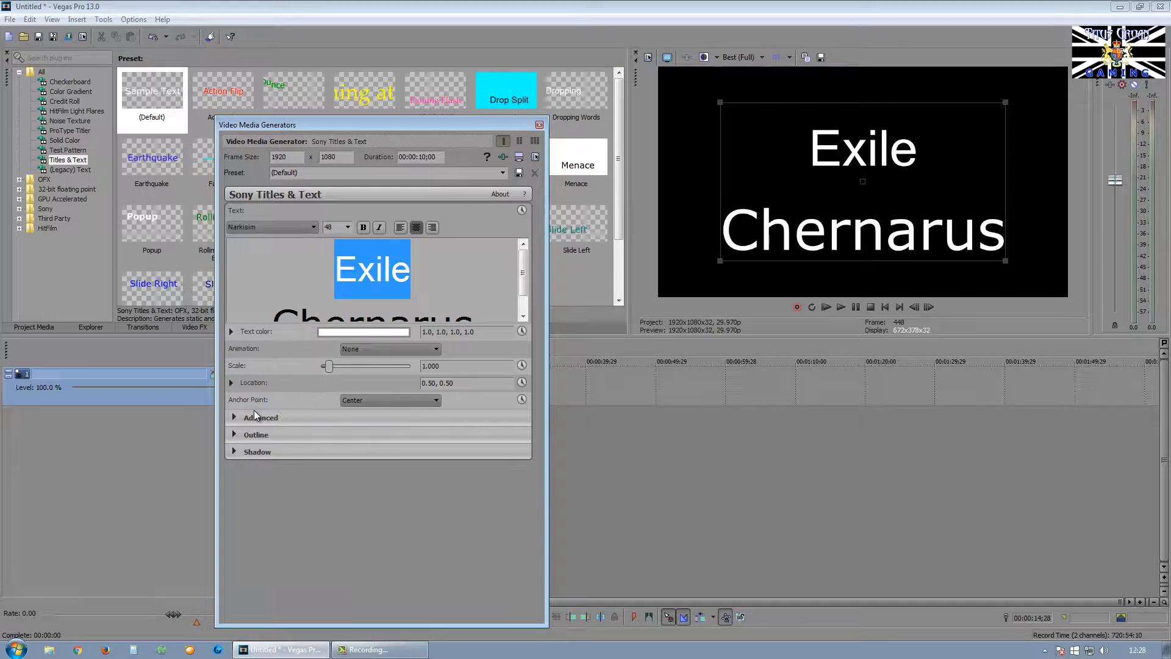
pyautogui.click(302, 228)
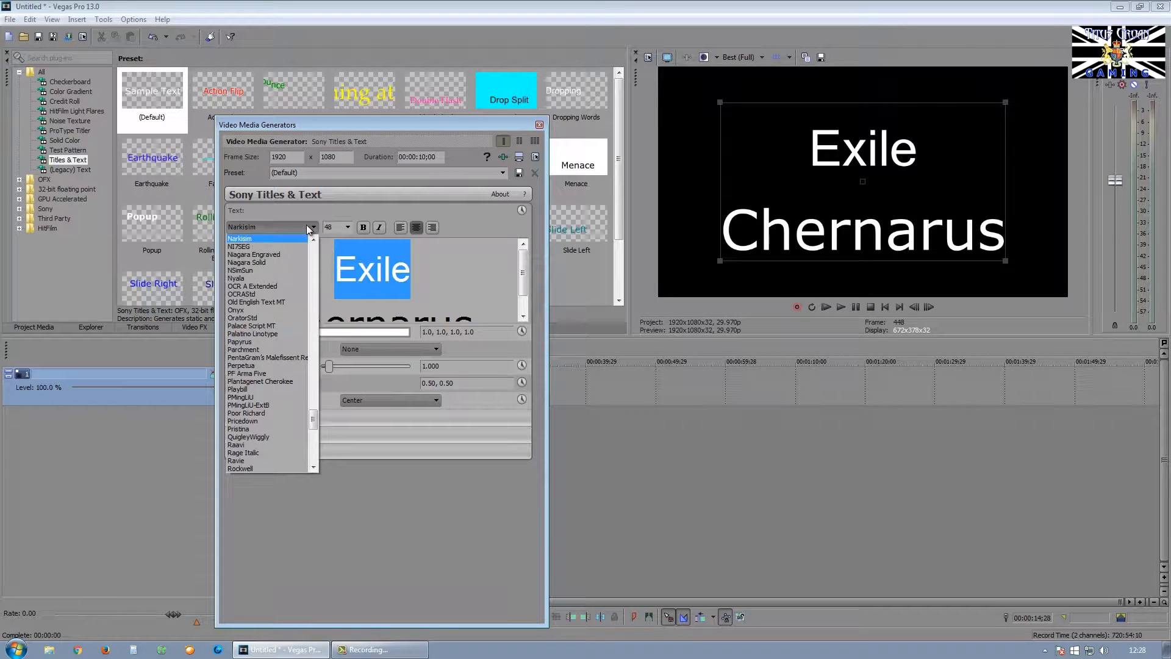
pyautogui.click(280, 365)
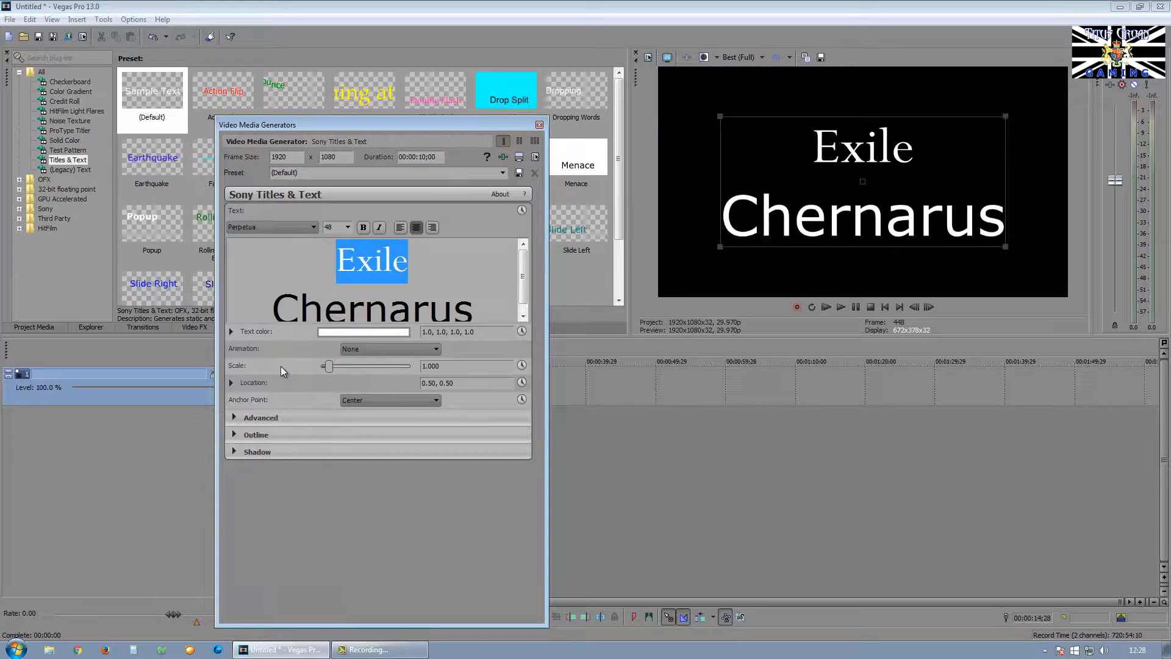
# Step: Try the Ravie font on the "Exile" line and switch it to the Shruti font
pyautogui.click(303, 229)
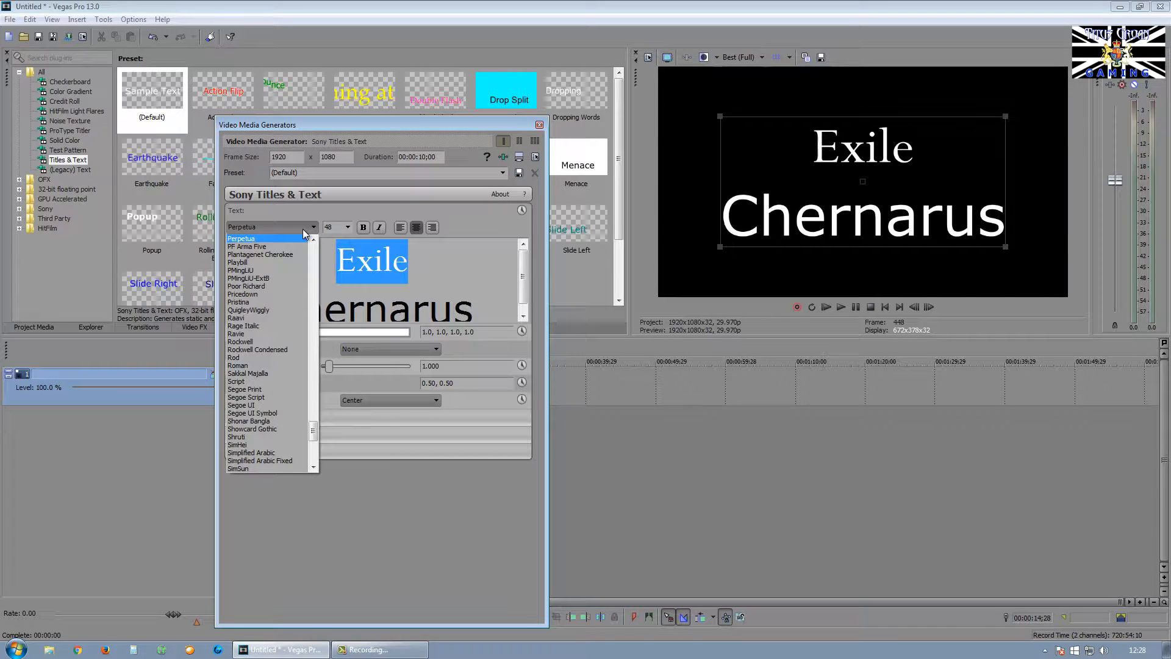
pyautogui.click(280, 333)
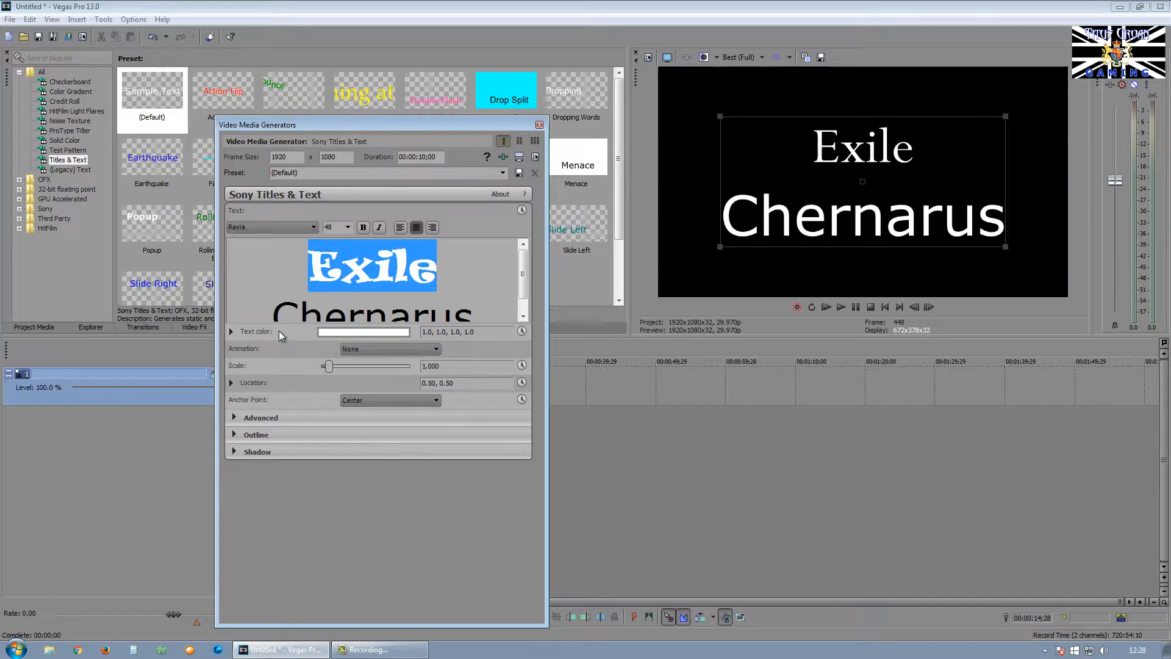
pyautogui.click(299, 229)
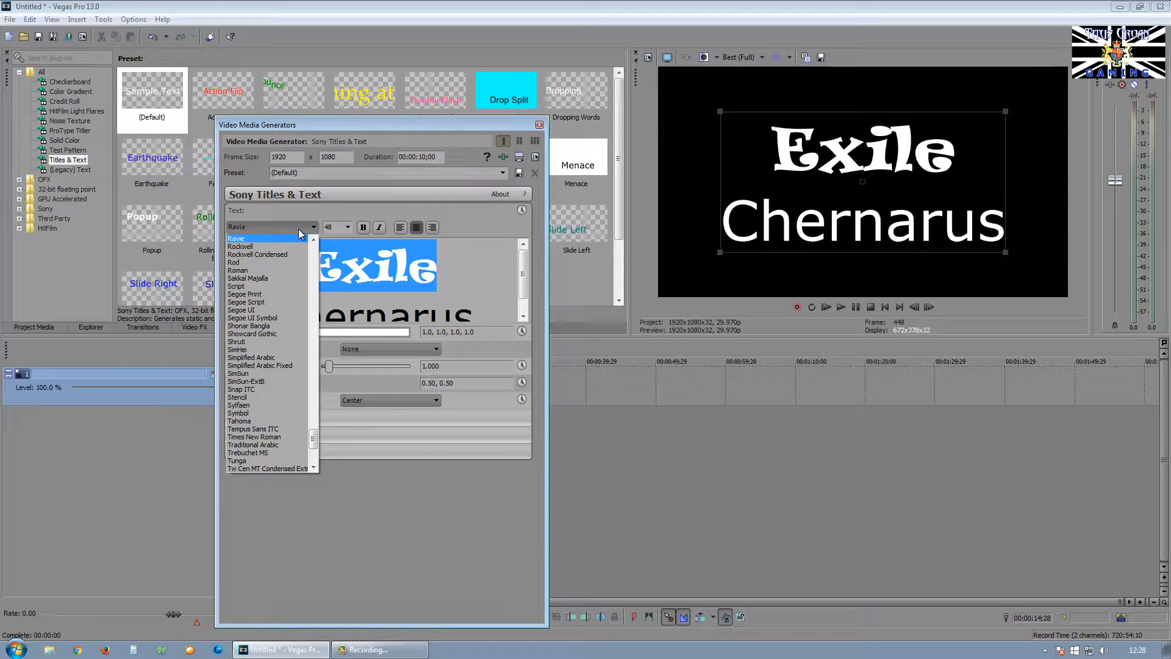
pyautogui.click(272, 342)
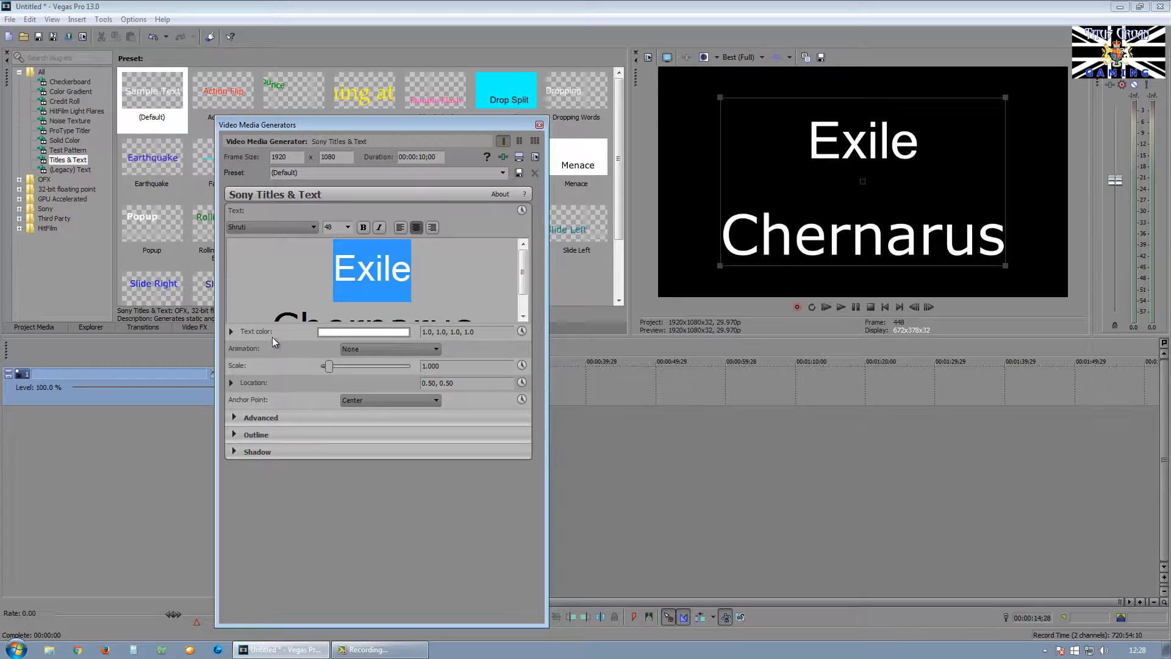
# Step: Set the "Exile" line of the second title to the Ravie font
pyautogui.click(287, 229)
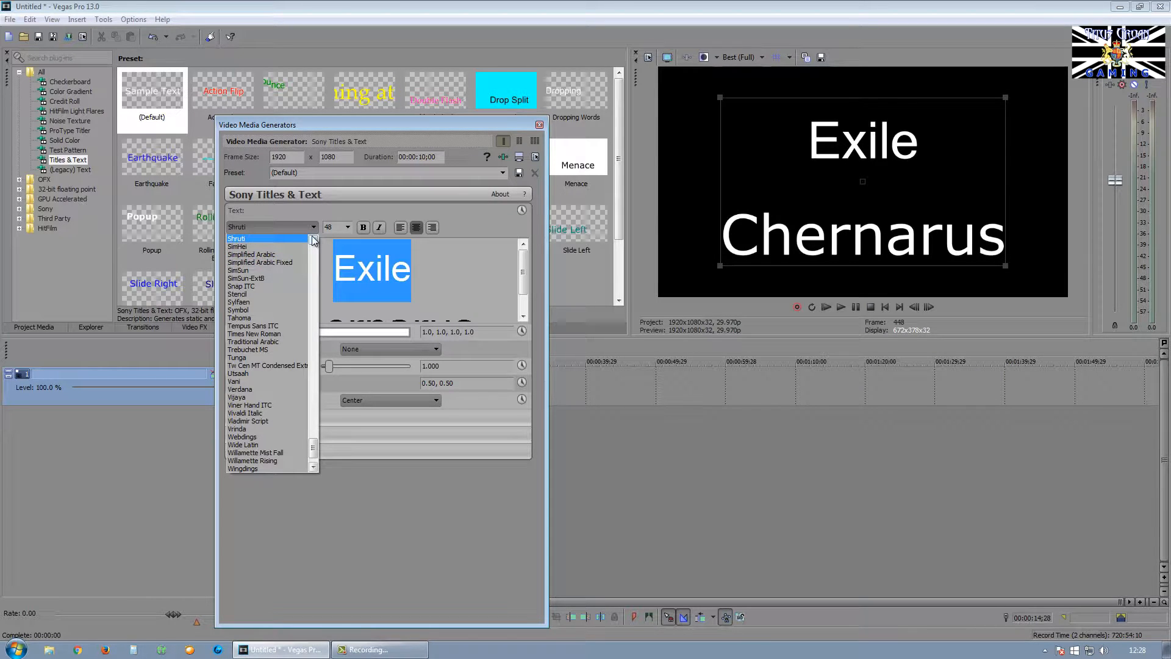
pyautogui.scroll(6, 315, 244)
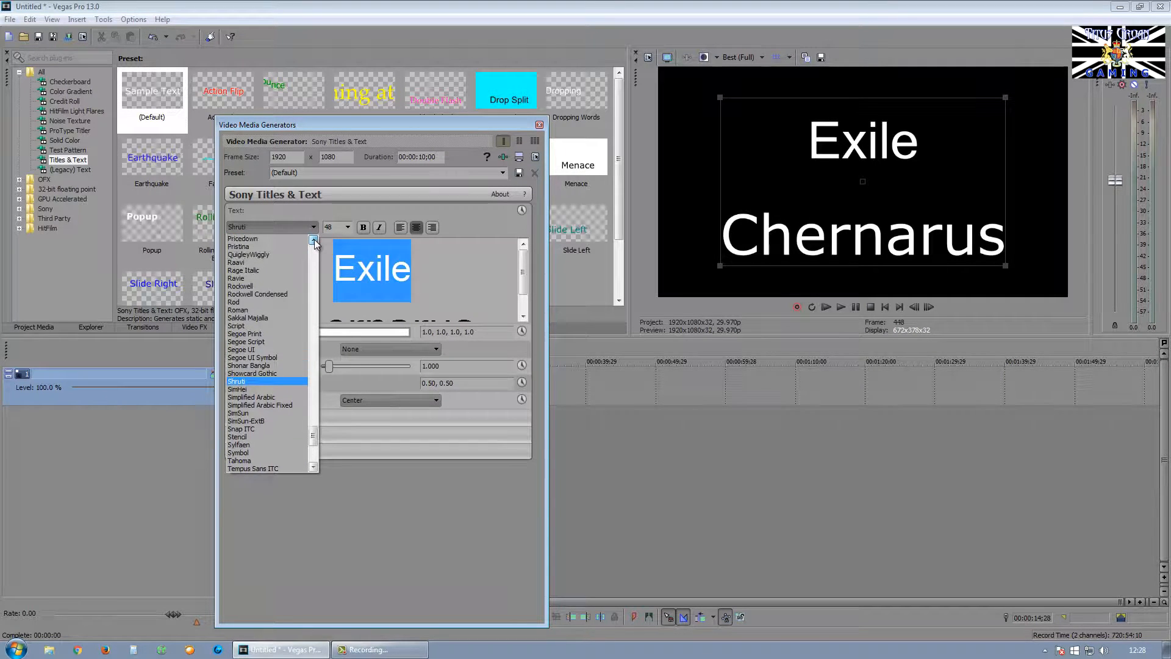
pyautogui.scroll(1, 315, 243)
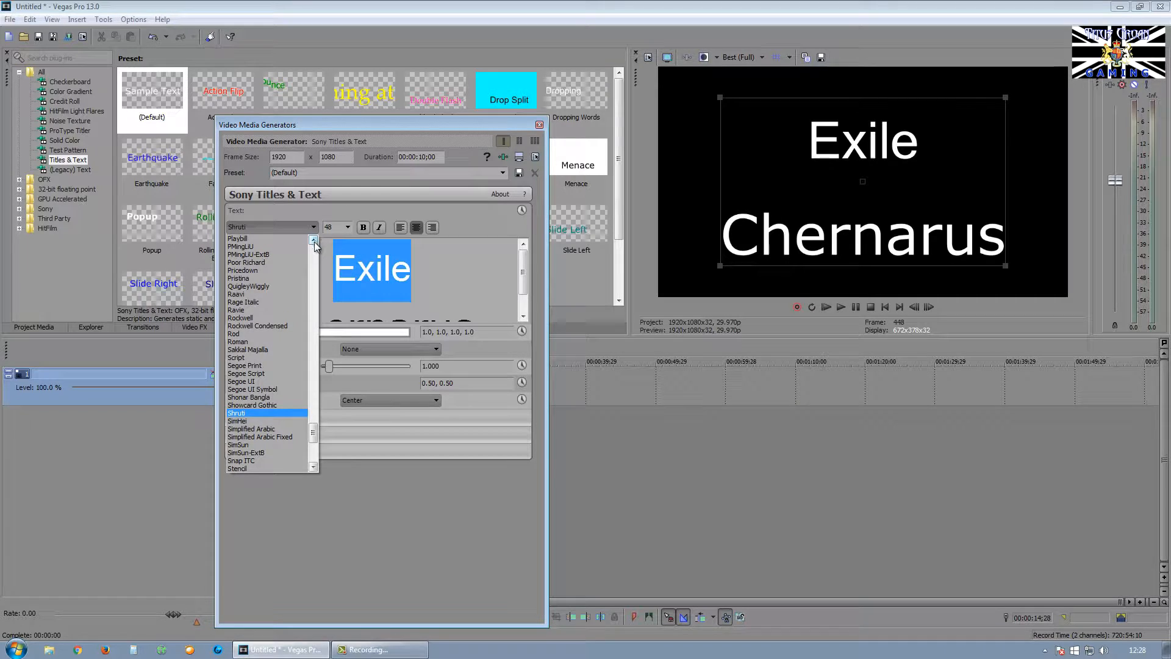
pyautogui.click(281, 311)
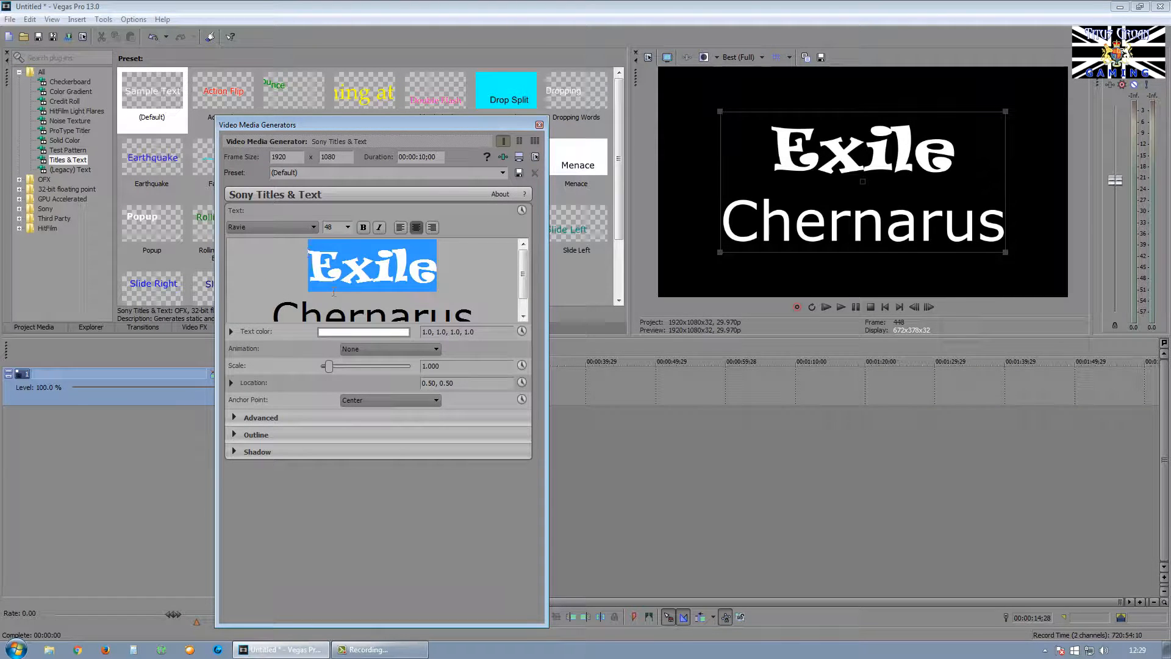
# Step: Format the "Chernarus" line in the Trebuchet MS font and make it bold
pyautogui.doubleClick(456, 299)
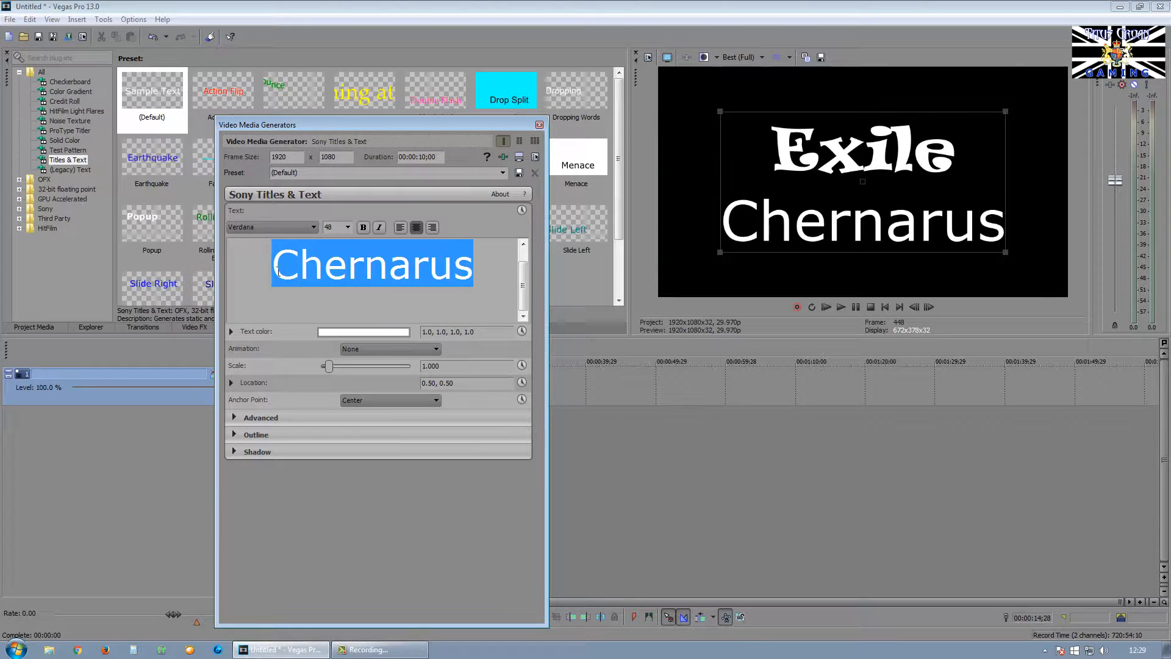
pyautogui.click(313, 227)
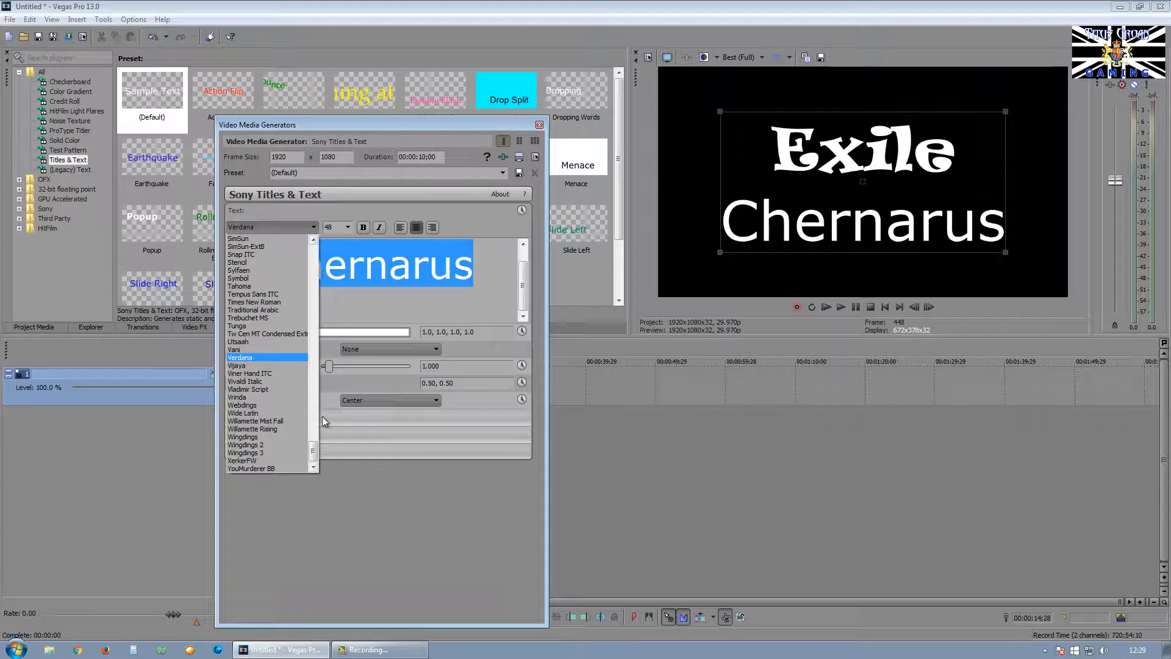
pyautogui.scroll(10, 317, 439)
pyautogui.scroll(-6, 313, 437)
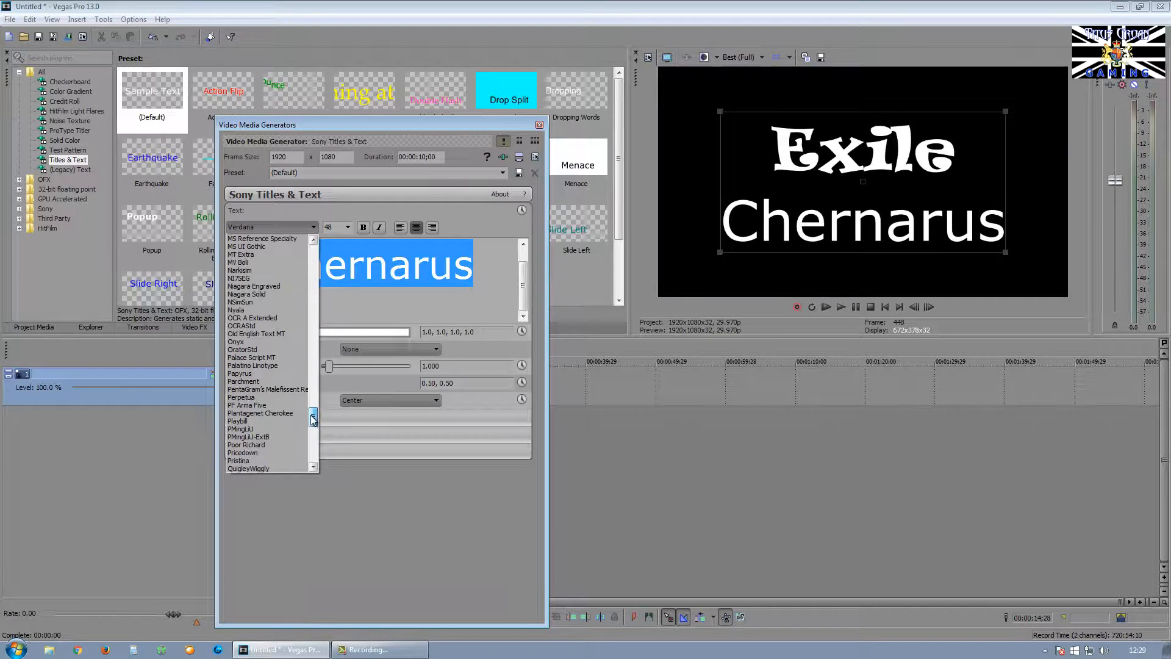
pyautogui.scroll(-4, 313, 438)
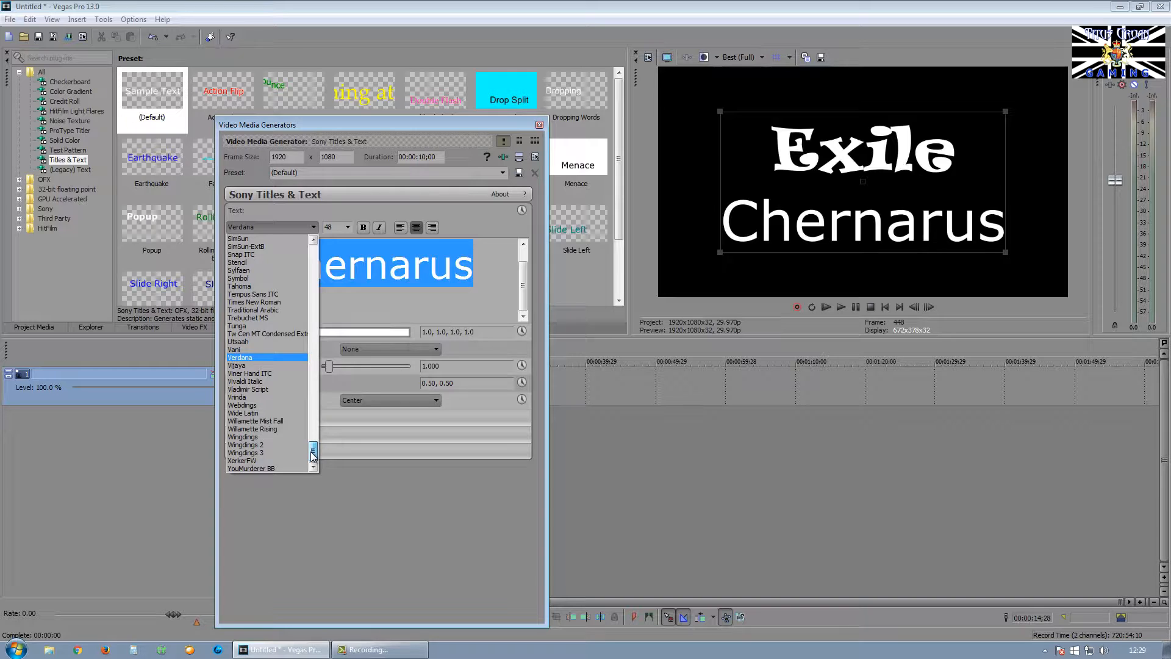
pyautogui.moveTo(311, 444); pyautogui.dragTo(312, 443)
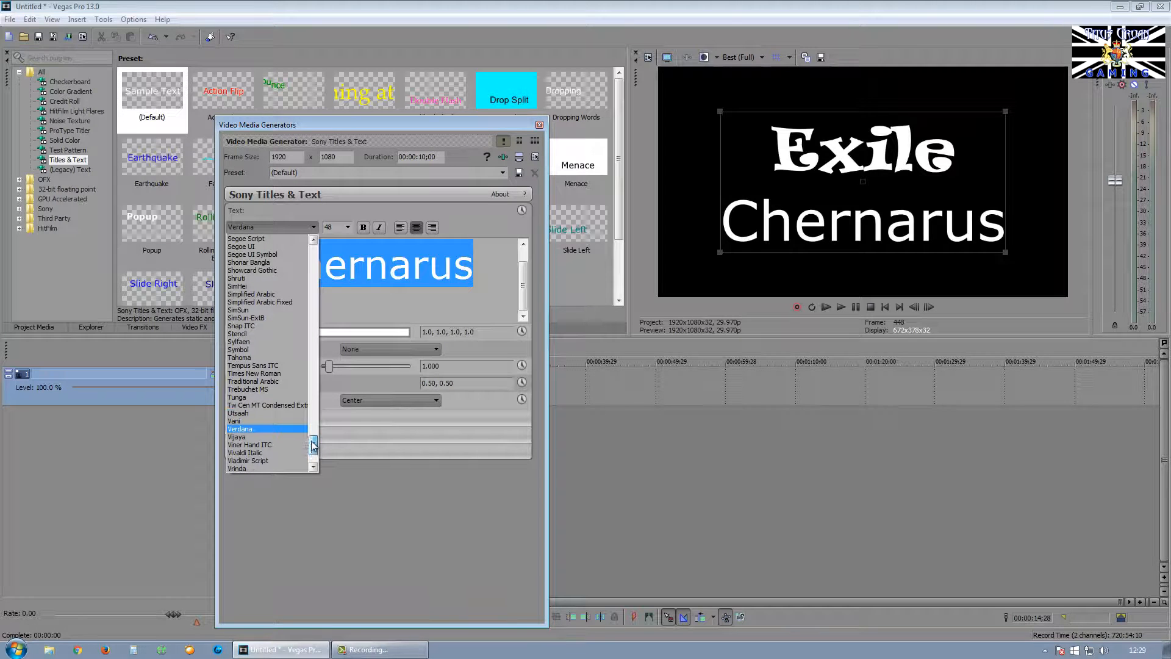
pyautogui.click(294, 389)
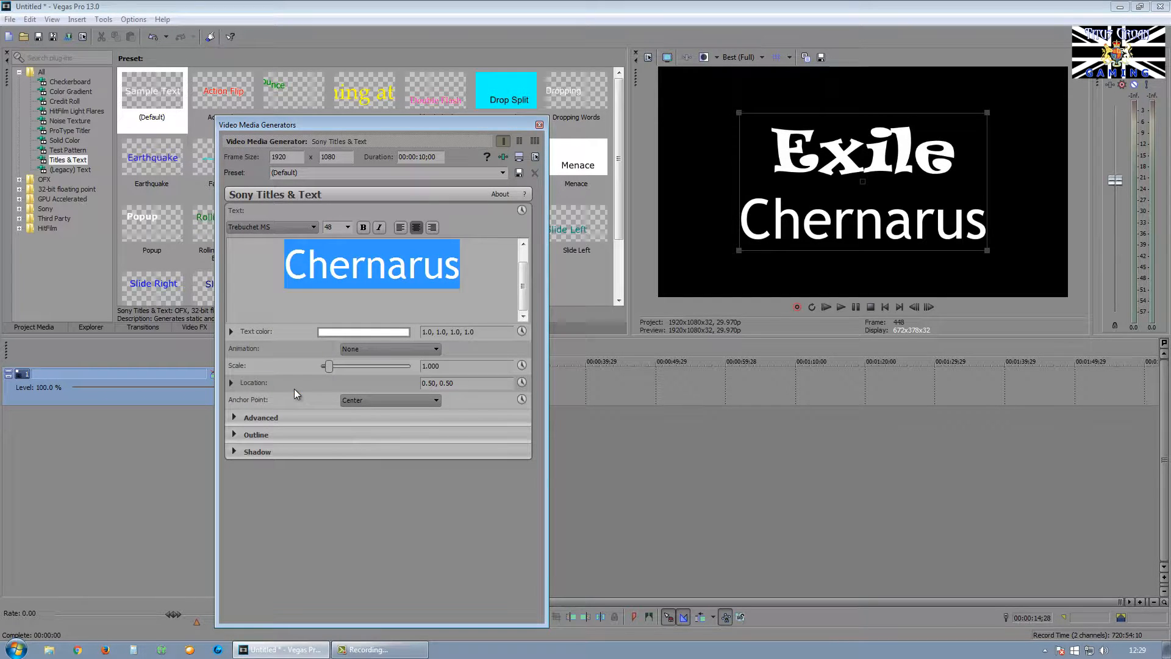
pyautogui.click(363, 231)
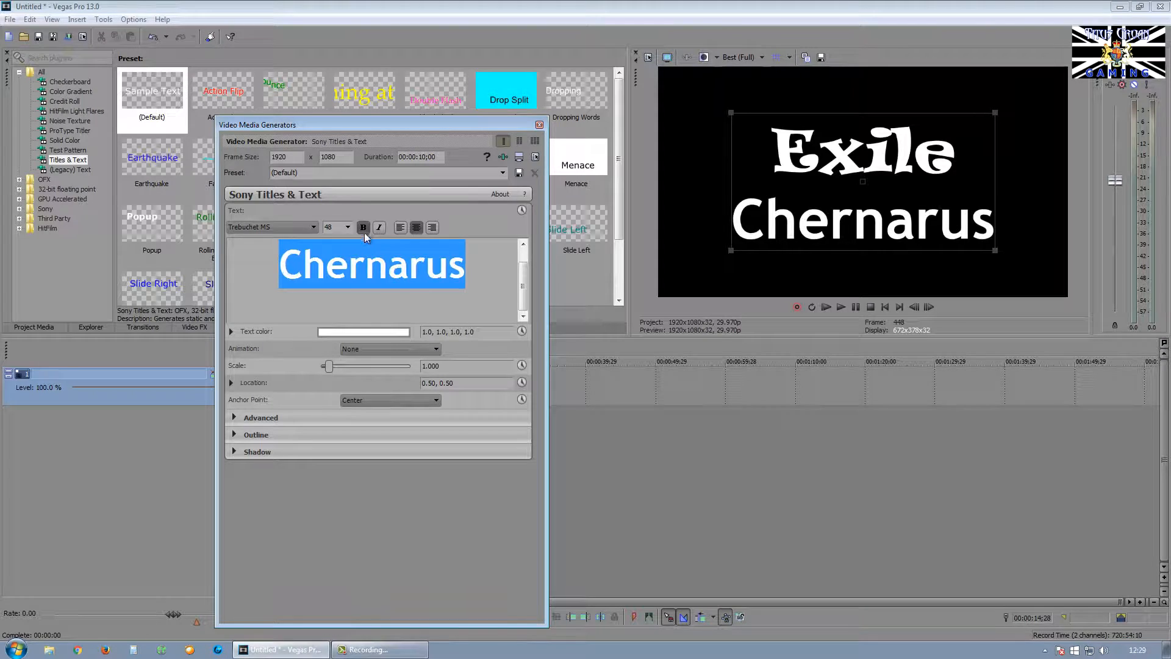
# Step: Make the "Exile" line bold and set its font size to 80
pyautogui.moveTo(528, 275); pyautogui.dragTo(527, 251)
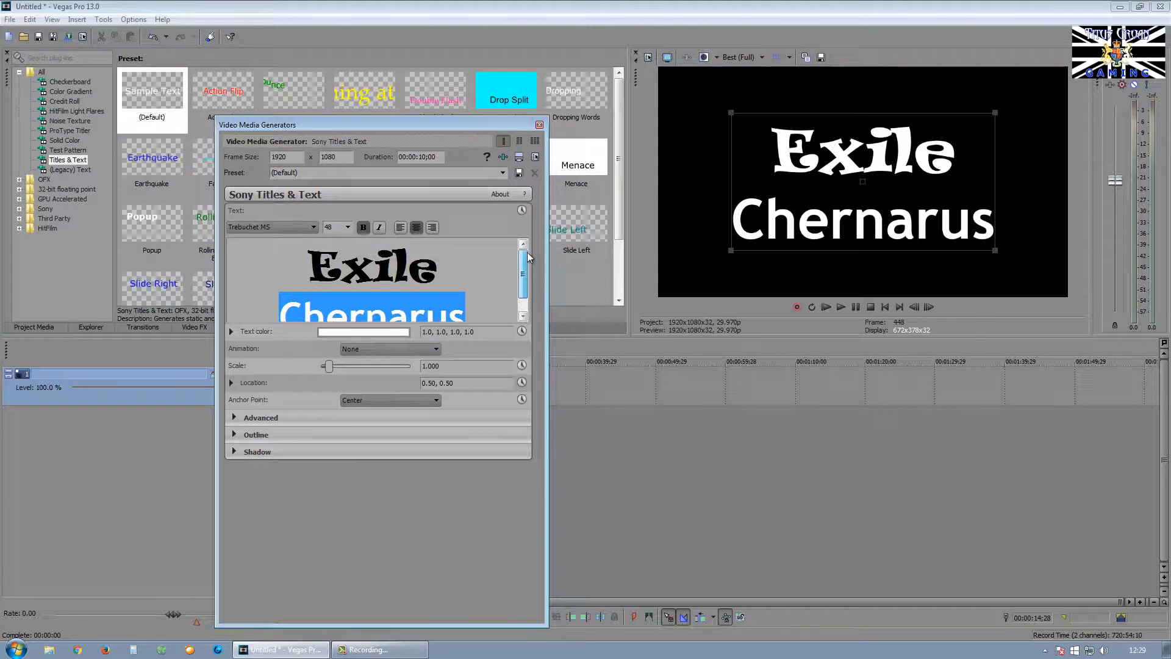
pyautogui.doubleClick(294, 258)
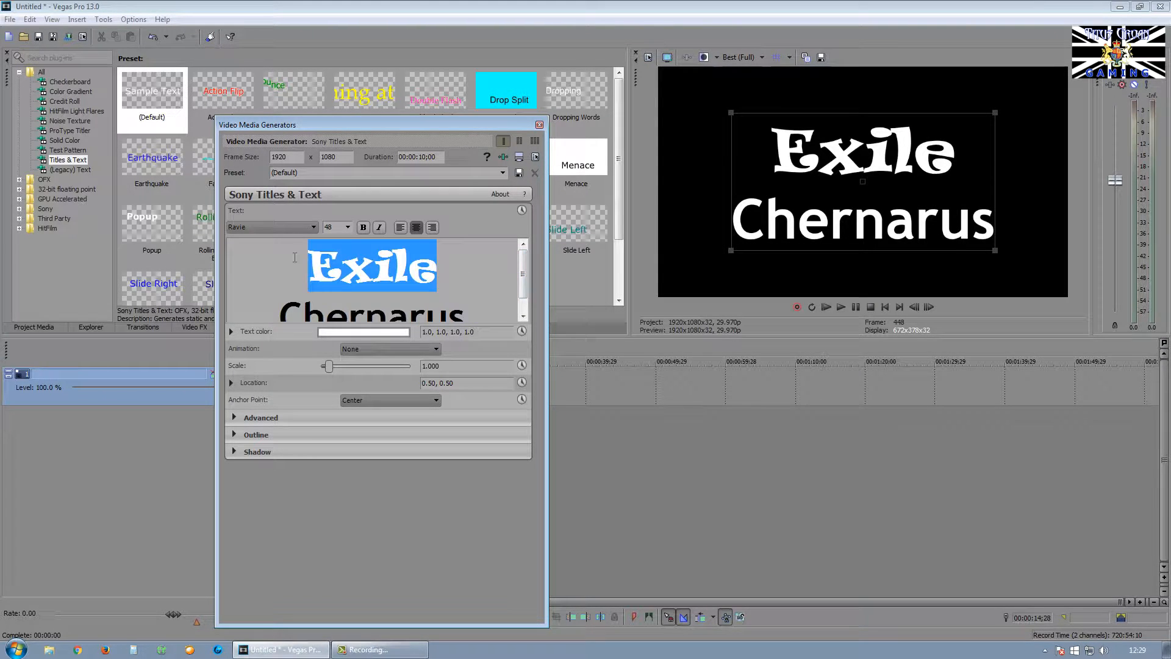
pyautogui.click(363, 228)
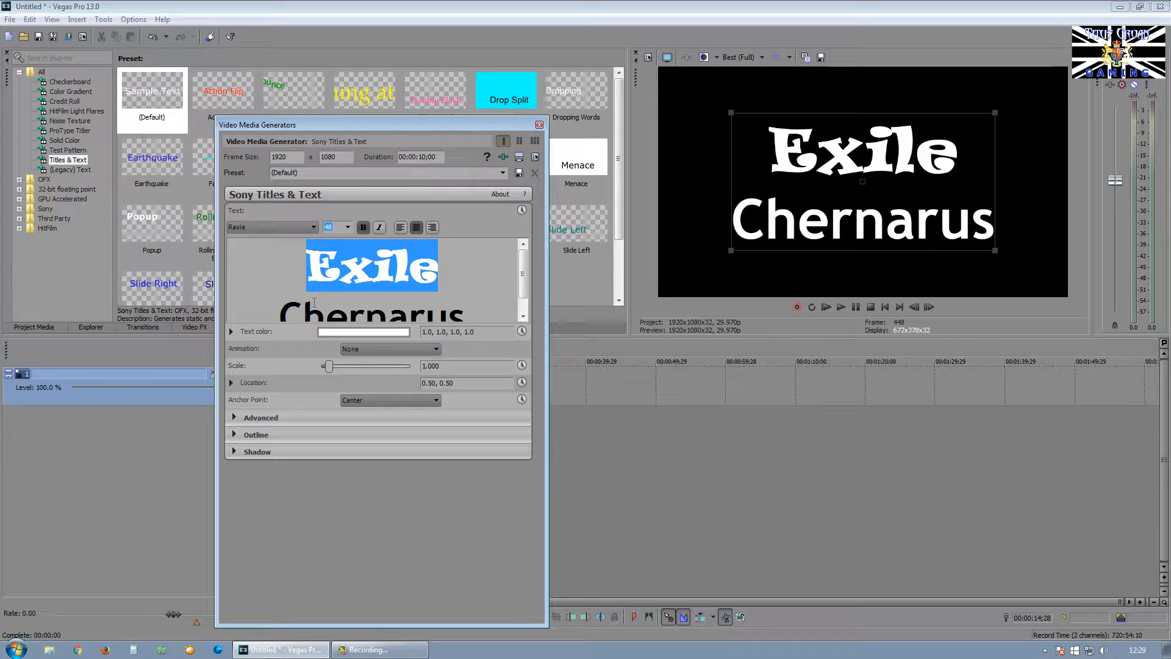
pyautogui.write('52')
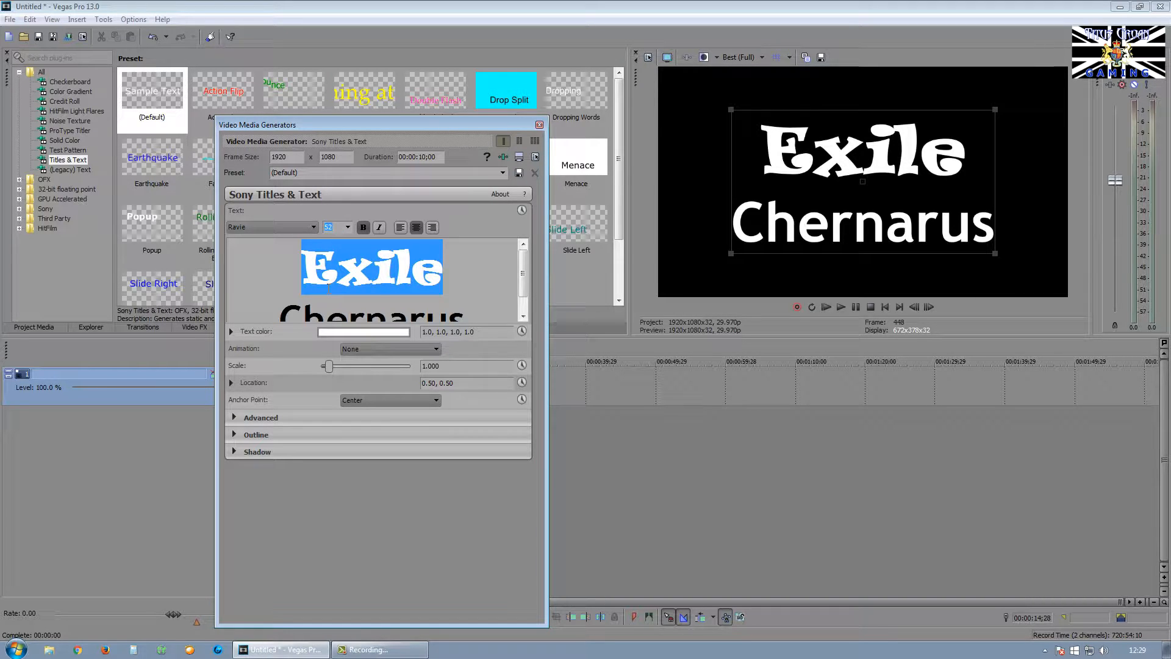
pyautogui.write('80')
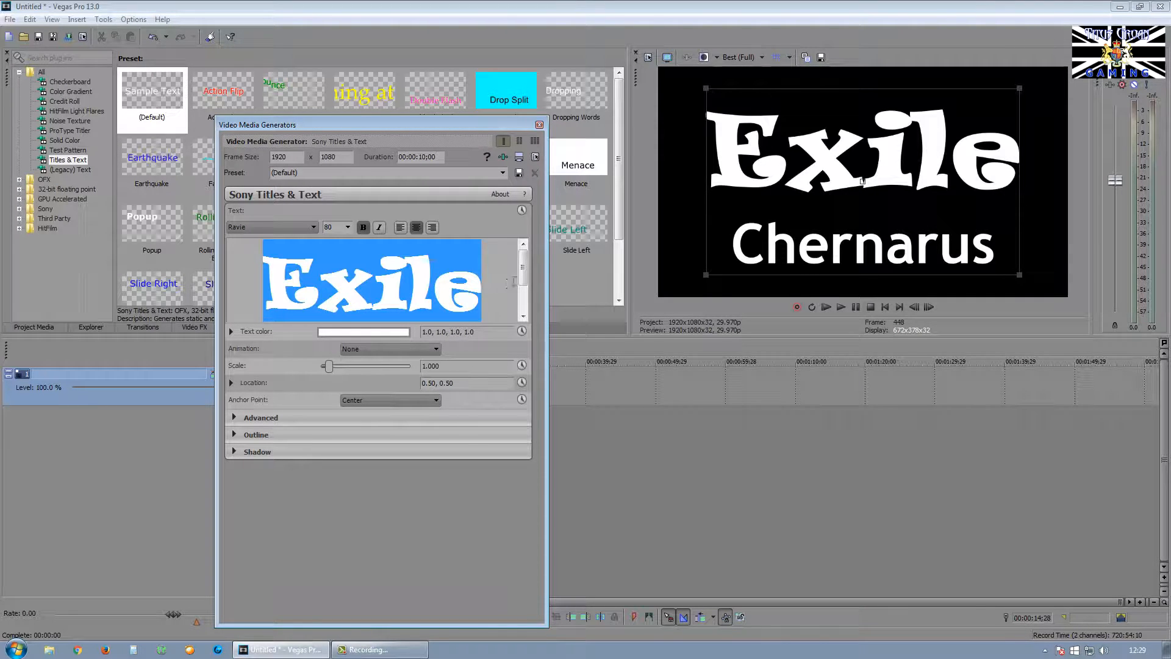
# Step: Set the "Chernarus" line to font size 58 and scale the whole title to about 1.178, then close the title settings
pyautogui.scroll(-3, 522, 269)
pyautogui.doubleClick(320, 285)
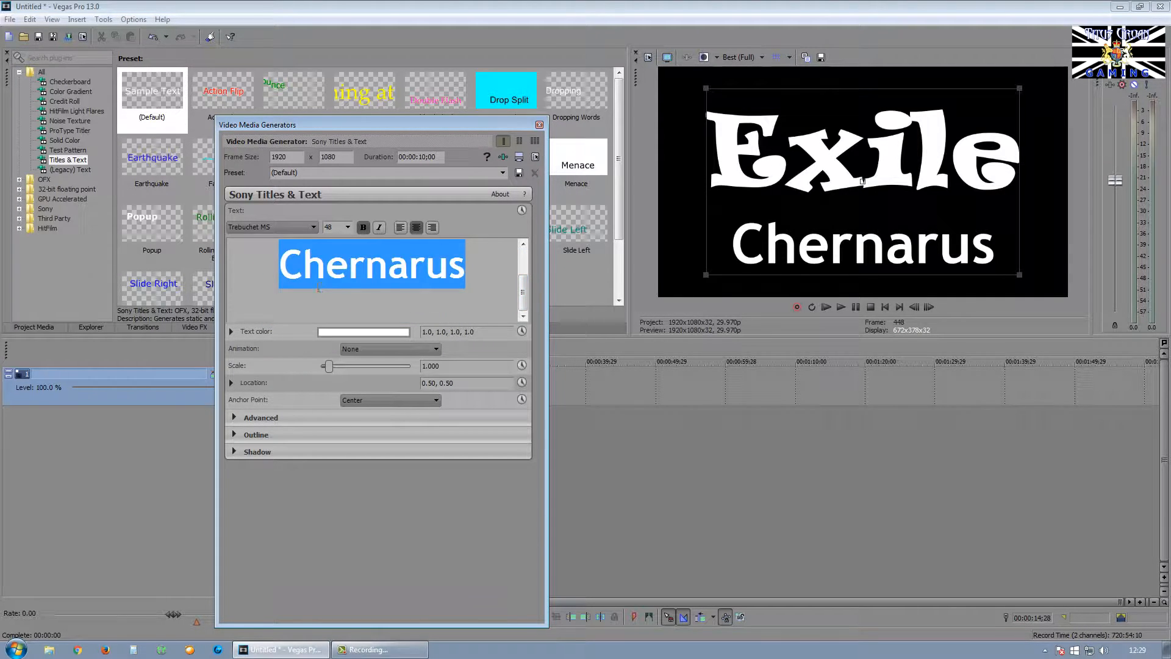
pyautogui.click(348, 227)
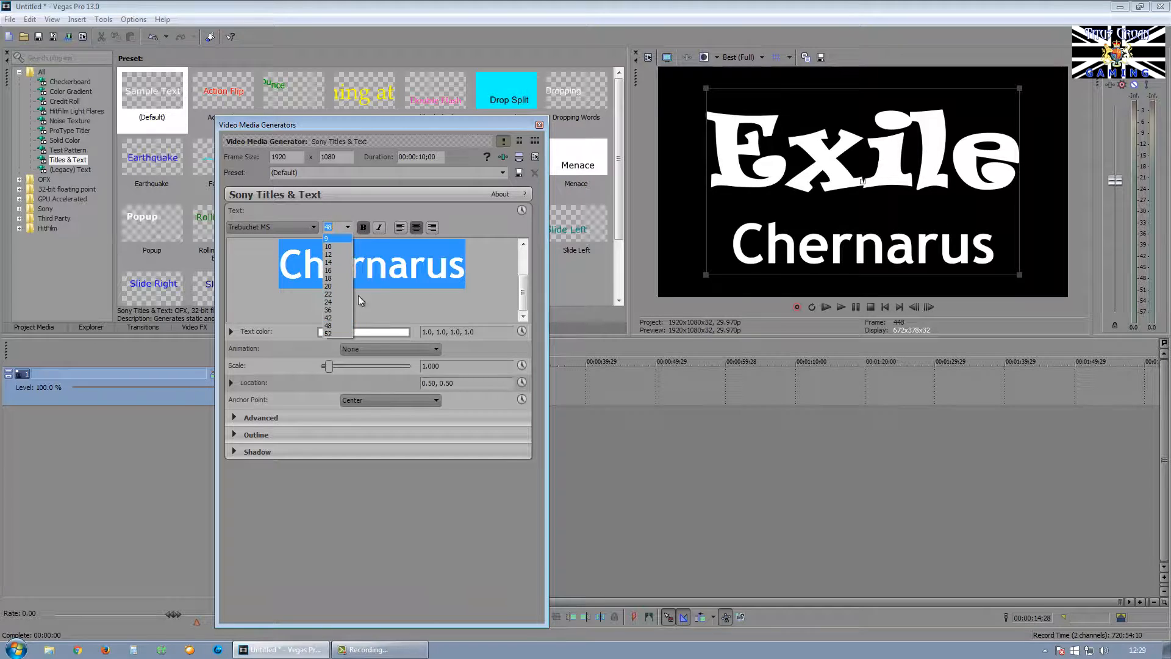
pyautogui.click(341, 334)
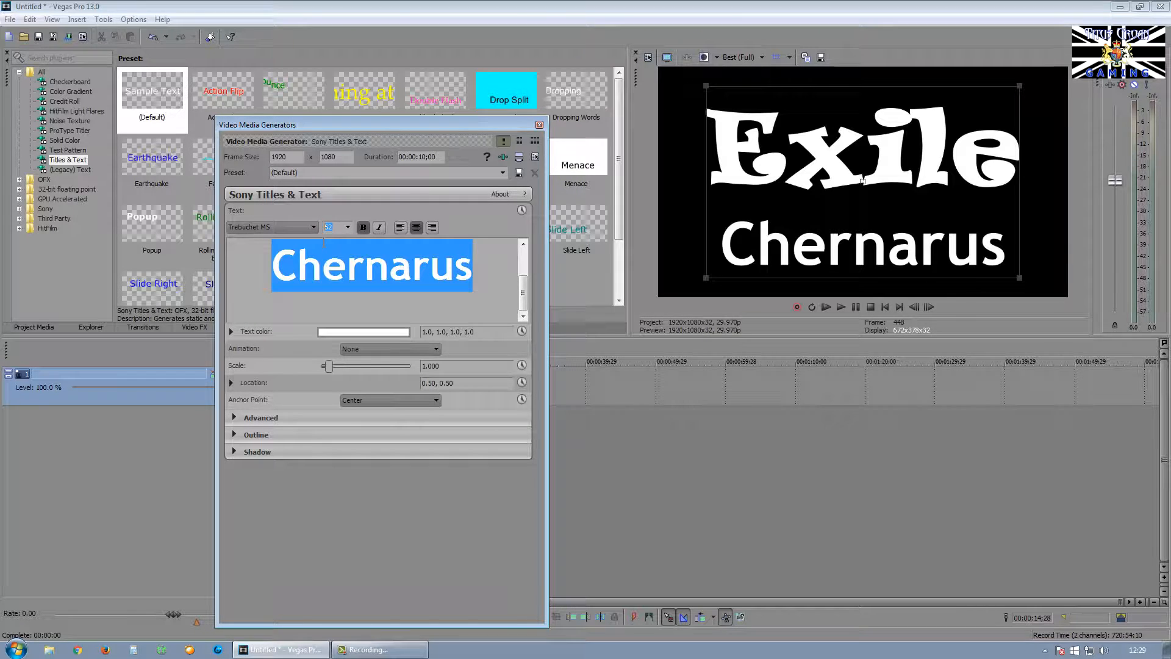
pyautogui.write('58')
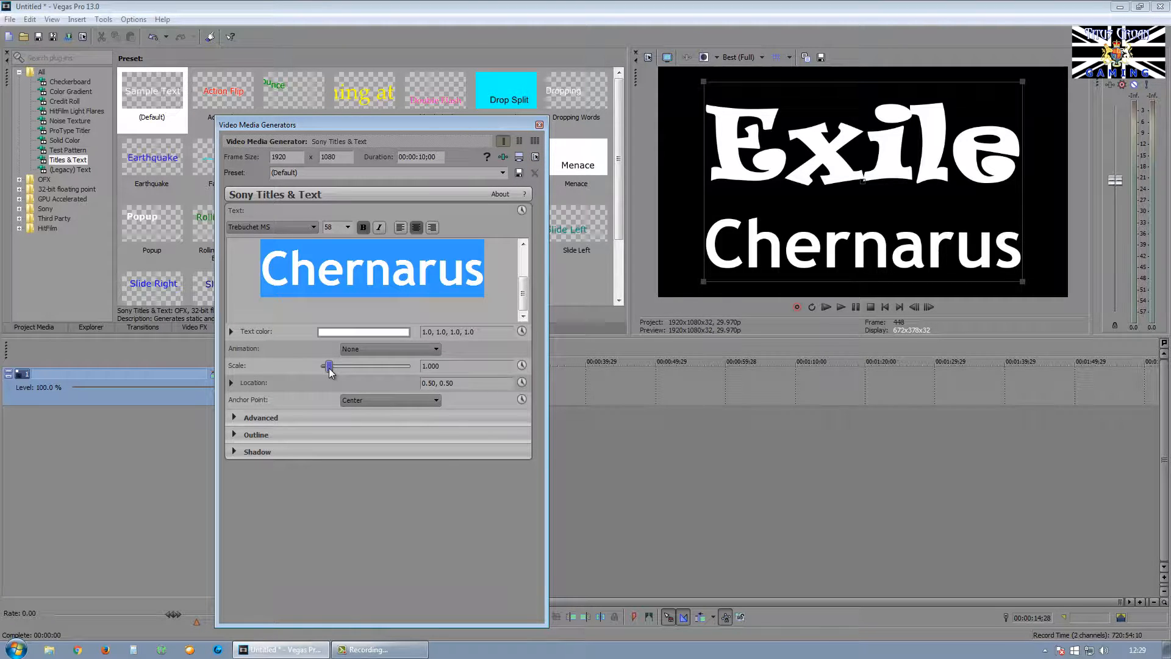
pyautogui.moveTo(330, 372); pyautogui.dragTo(333, 372)
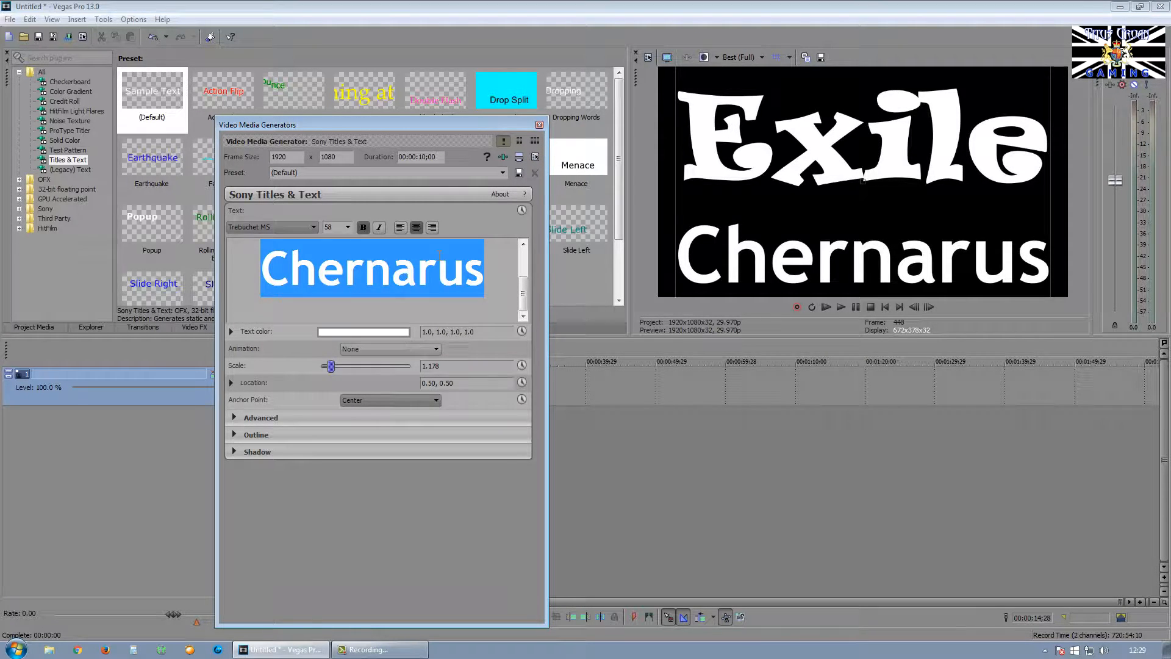
pyautogui.click(539, 124)
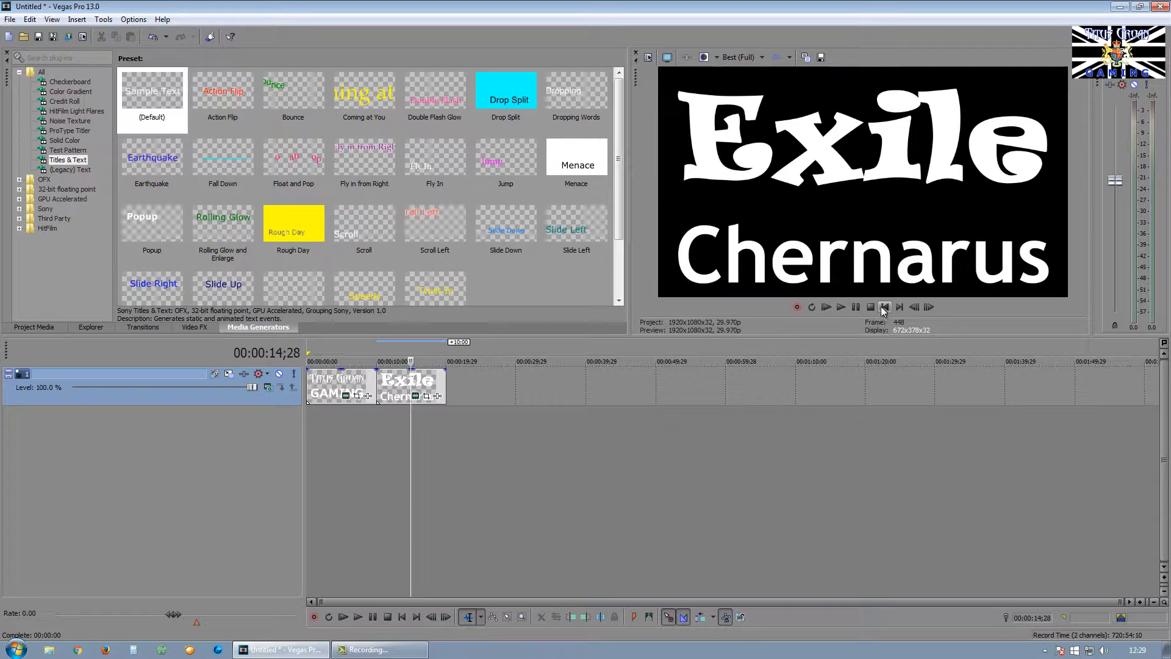
# Step: Play the timeline from the start to preview the first title, view the project media, and stop playback
pyautogui.click(885, 307)
pyautogui.click(841, 307)
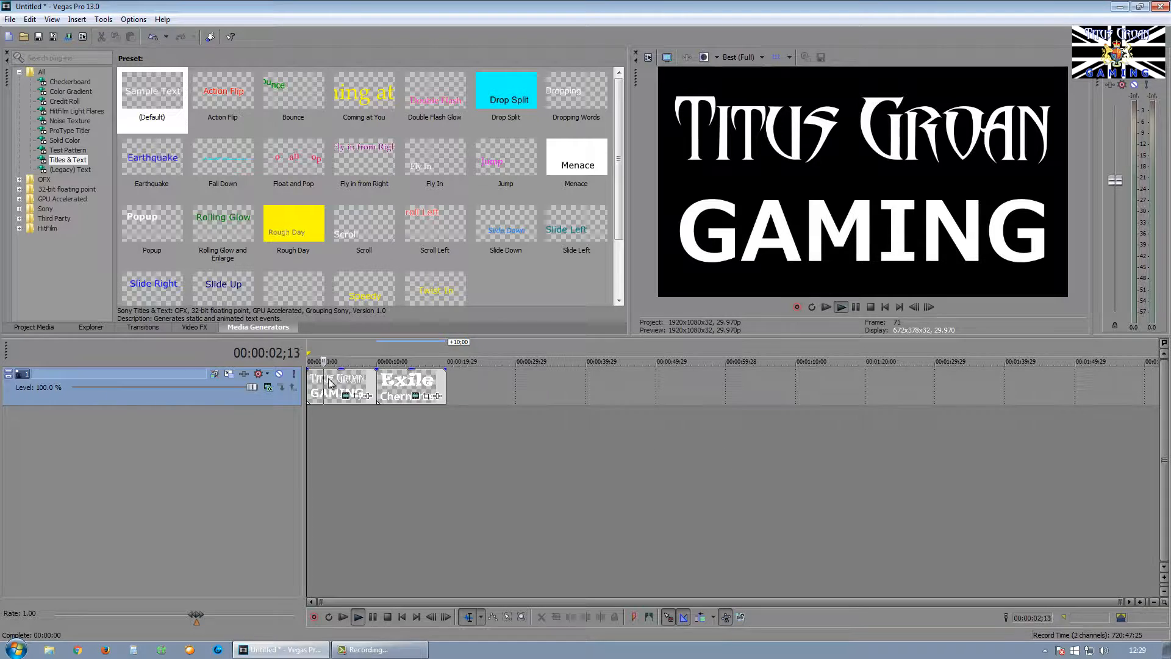
pyautogui.click(34, 327)
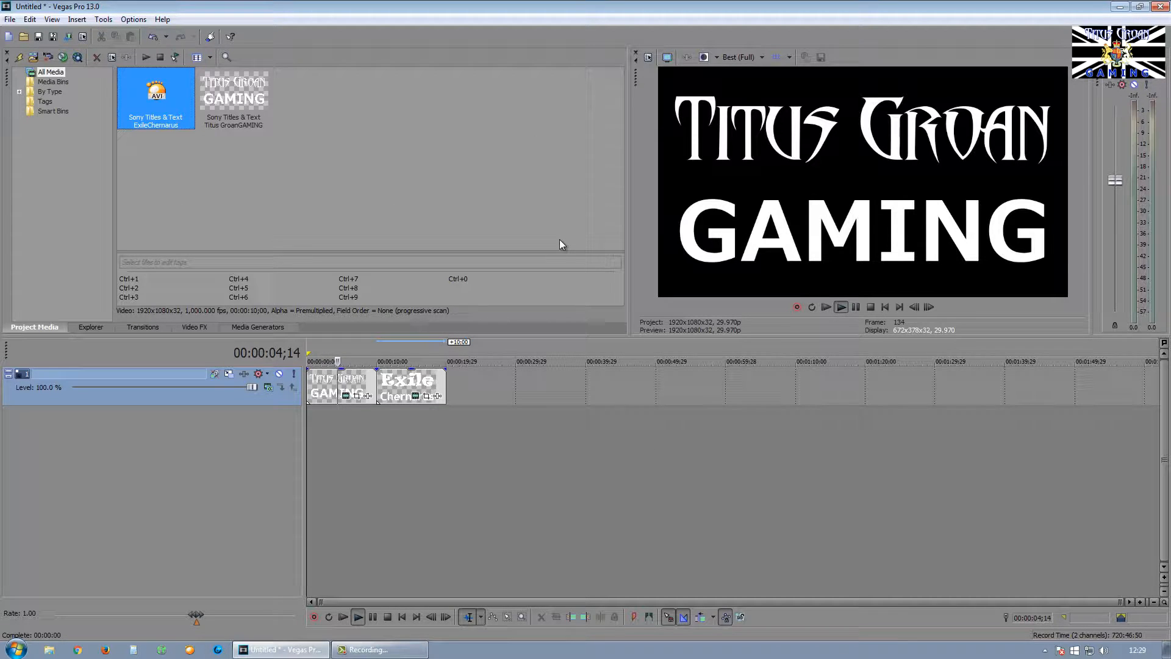
pyautogui.click(874, 307)
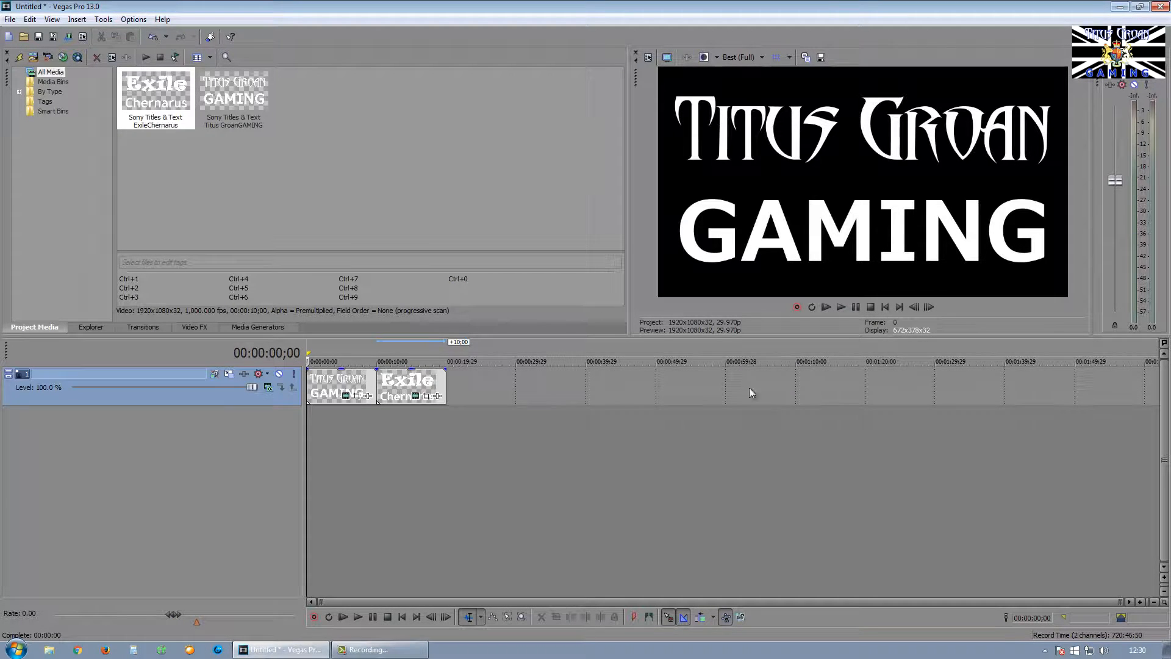
# Step: Enable masking in the first title's Event Pan/Crop and draw a thin, tall rectangular mask at the frame's left edge at time 0
pyautogui.click(356, 395)
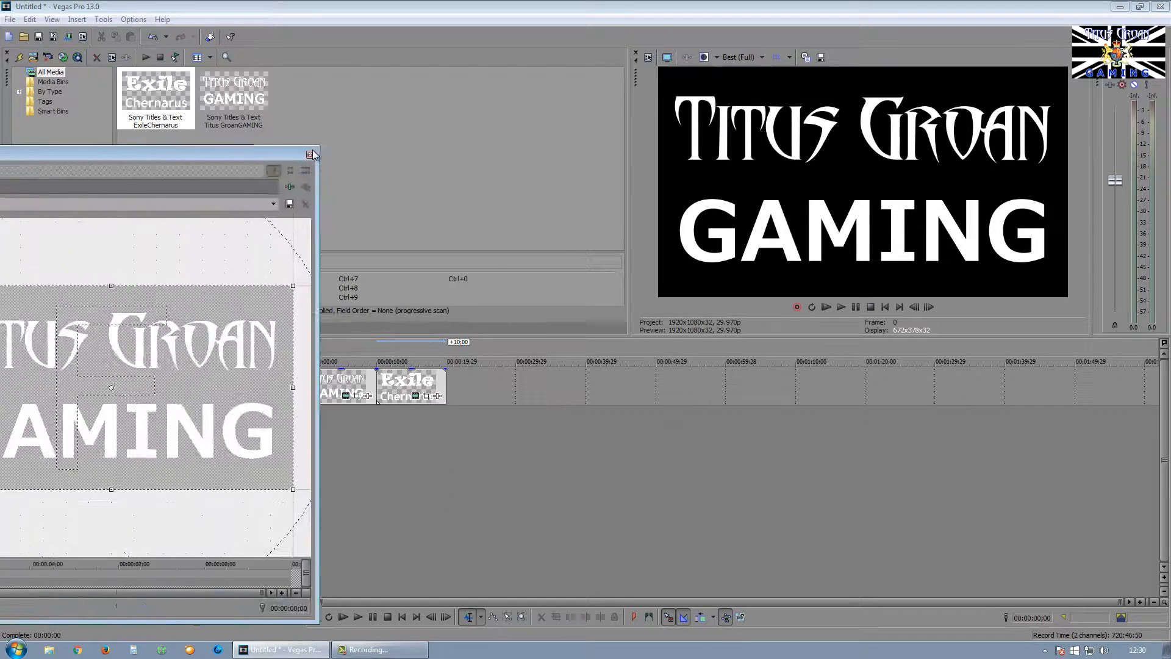
pyautogui.moveTo(478, 126); pyautogui.dragTo(521, 71)
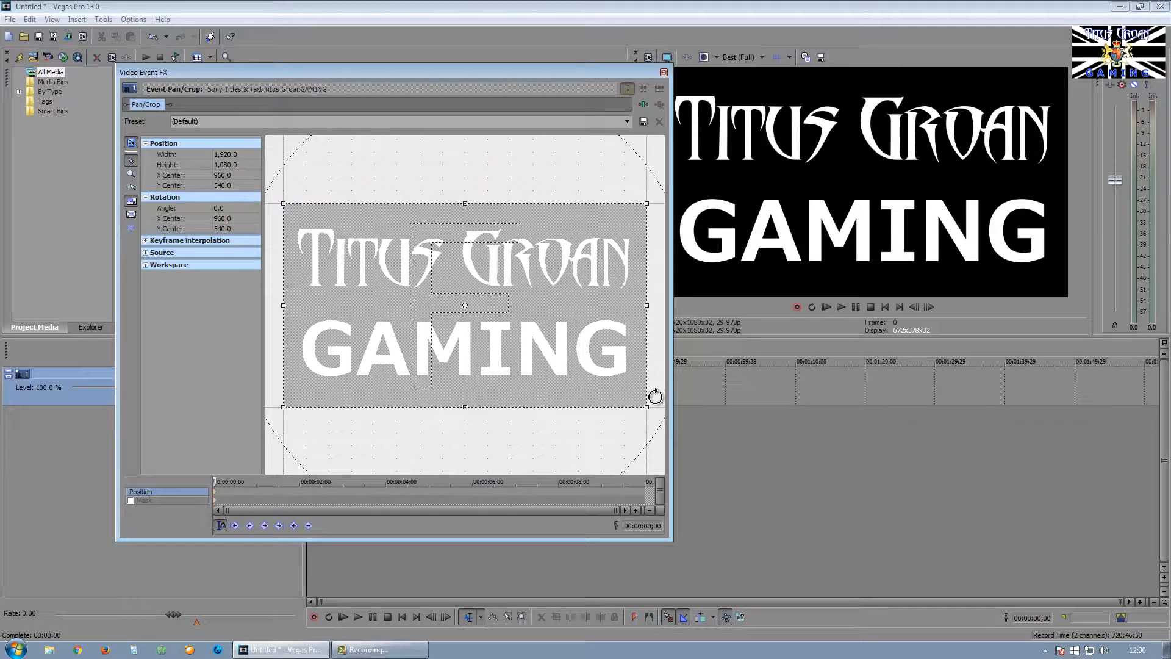
pyautogui.click(130, 500)
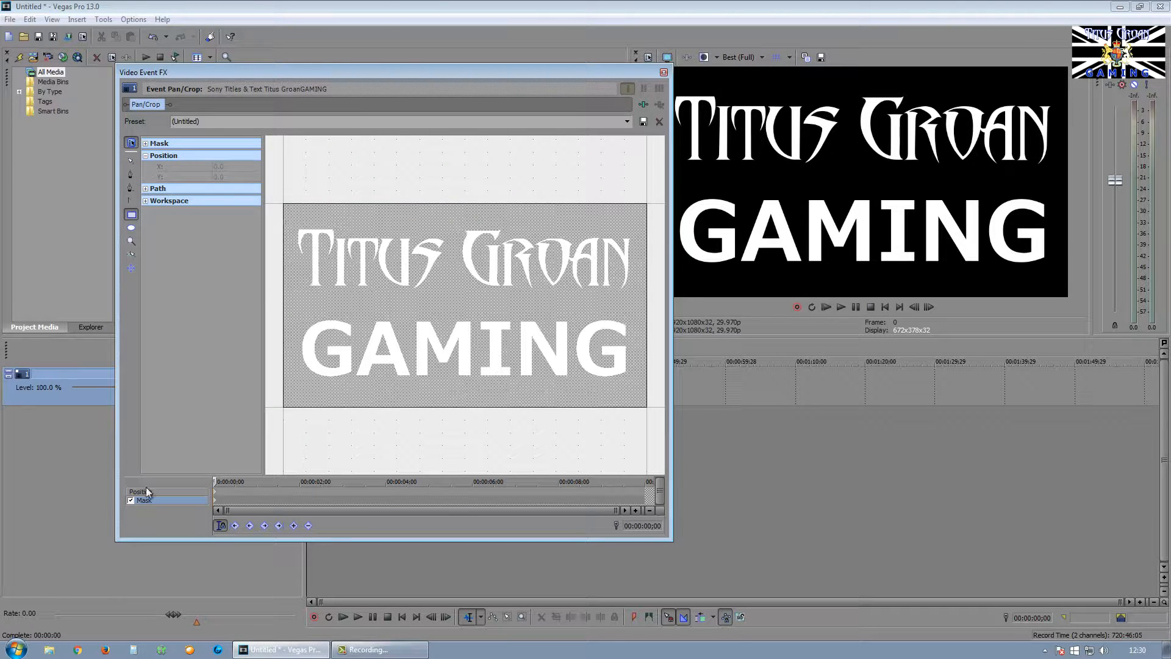
pyautogui.click(132, 215)
pyautogui.moveTo(274, 223); pyautogui.dragTo(289, 383)
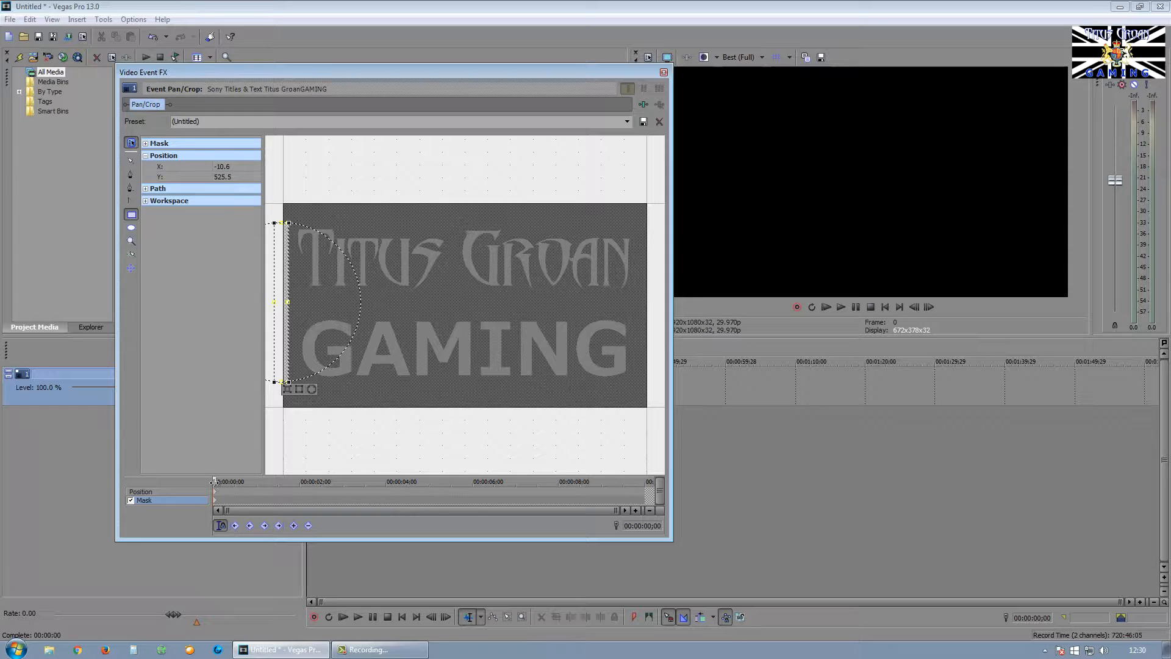
# Step: At 00:00:10;00, stretch the mask's right side across the full first title to keyframe a left-to-right reveal, and close the mask editor
pyautogui.moveTo(214, 481); pyautogui.dragTo(644, 481)
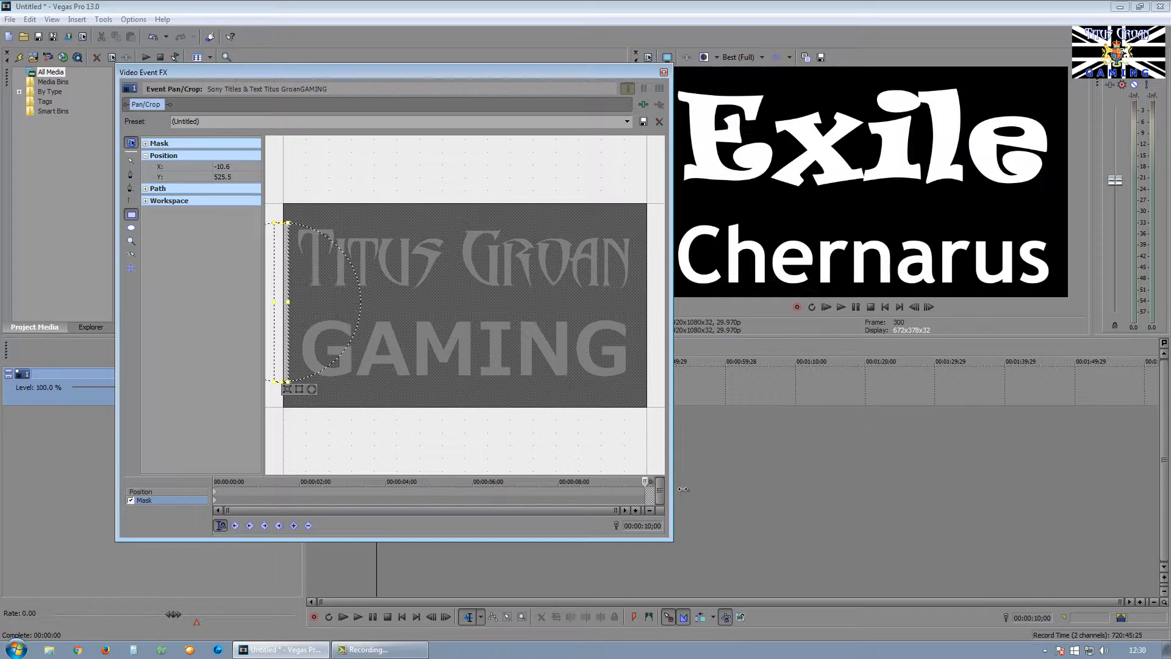
pyautogui.moveTo(293, 301); pyautogui.dragTo(635, 302)
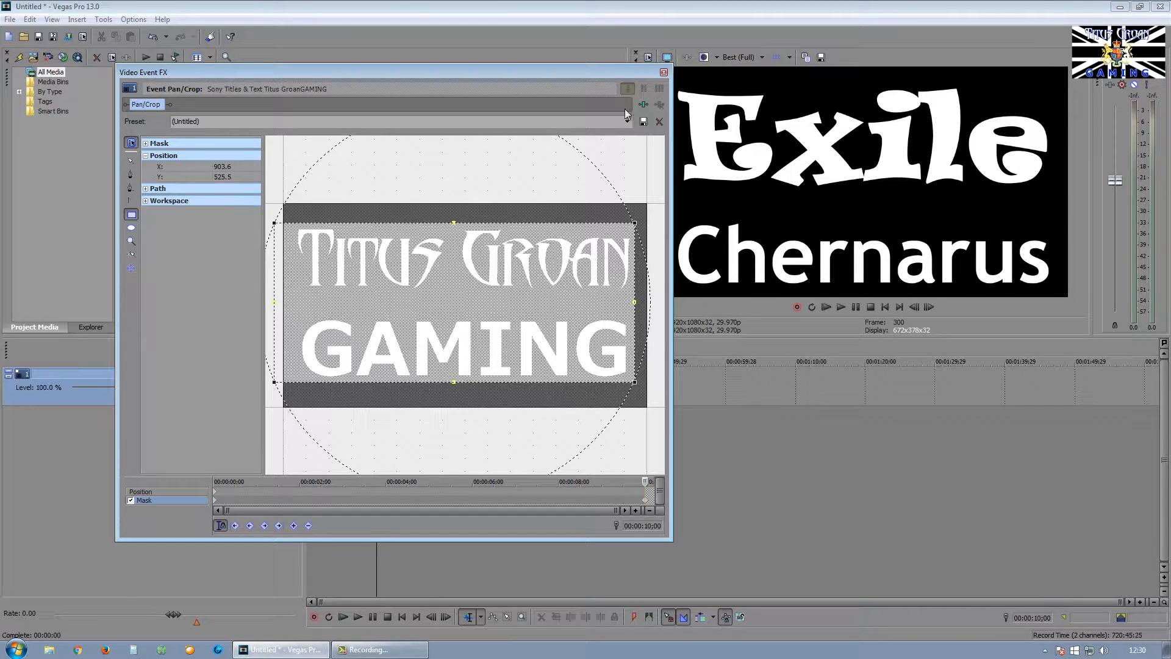
pyautogui.click(663, 72)
# Step: Play the timeline from the start to preview the first title's mask reveal, pausing just after the second title begins
pyautogui.click(886, 308)
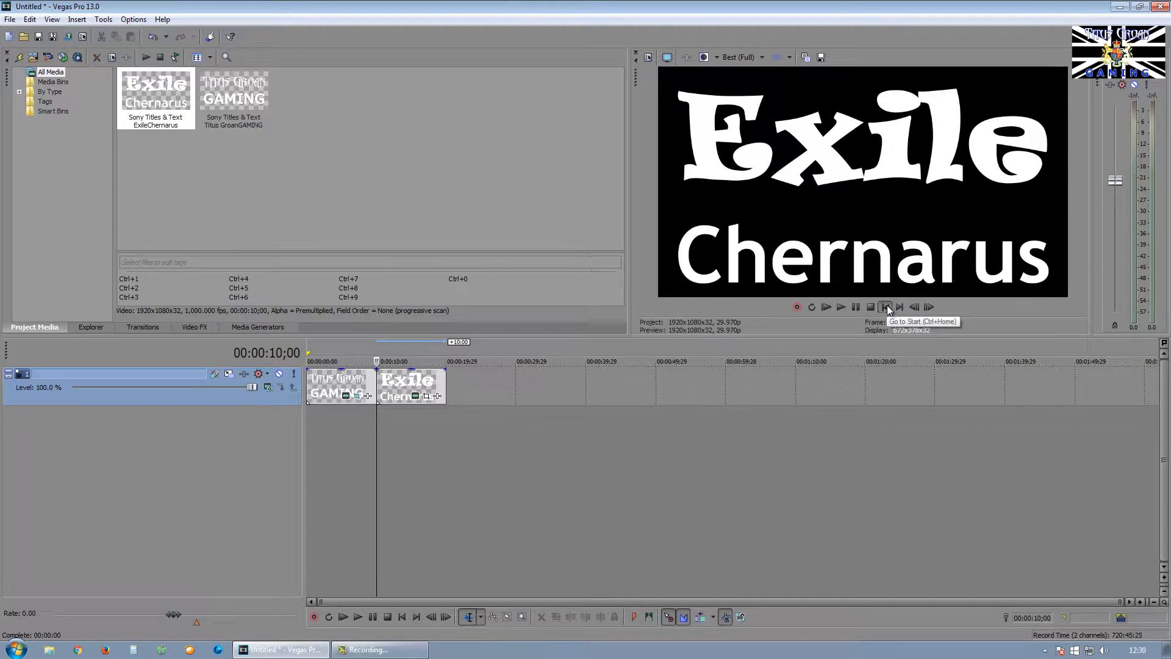
pyautogui.click(856, 308)
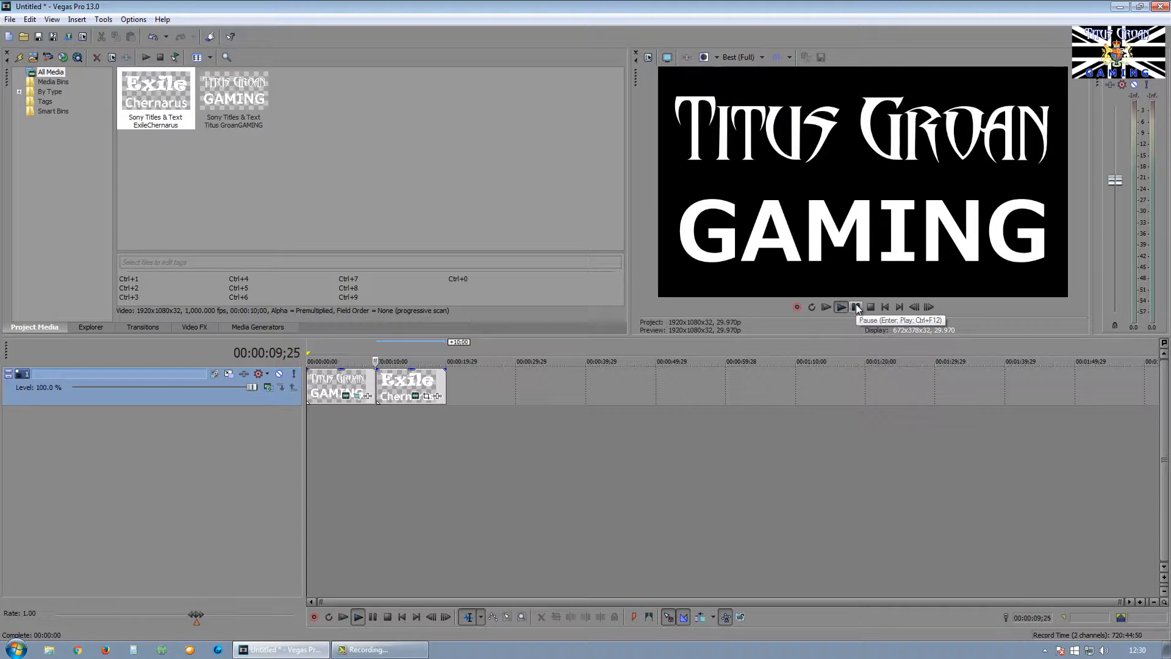
pyautogui.click(855, 306)
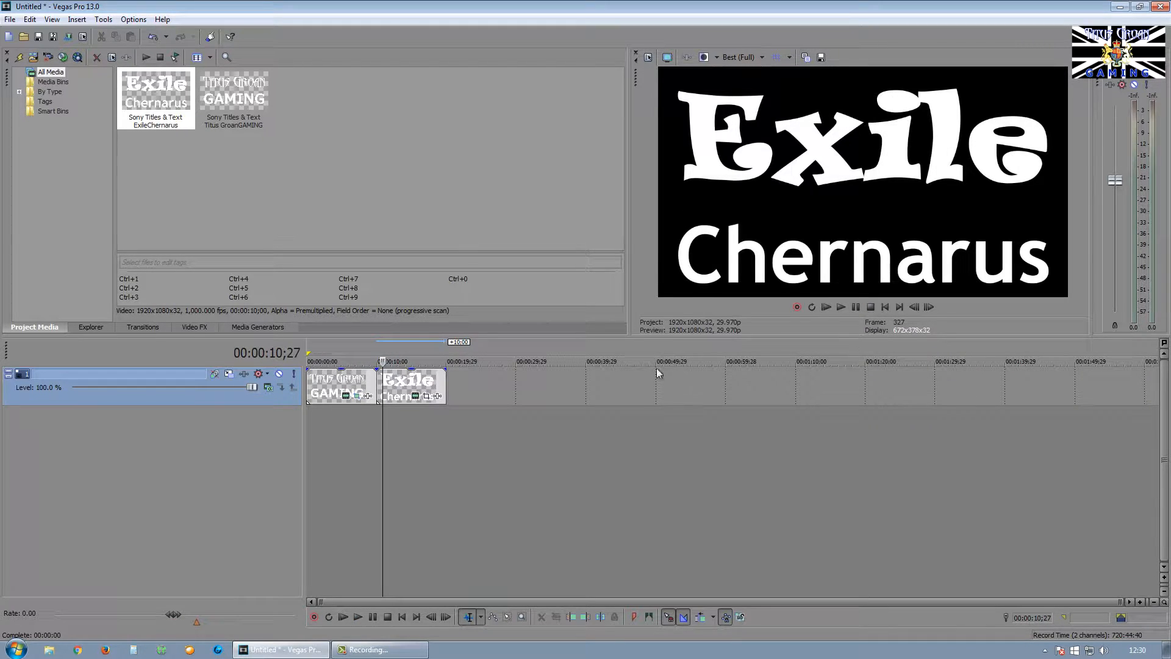
# Step: In the second title's Event Pan/Crop at time 0, move the crop frame up to a Y Center of -472.5
pyautogui.click(374, 448)
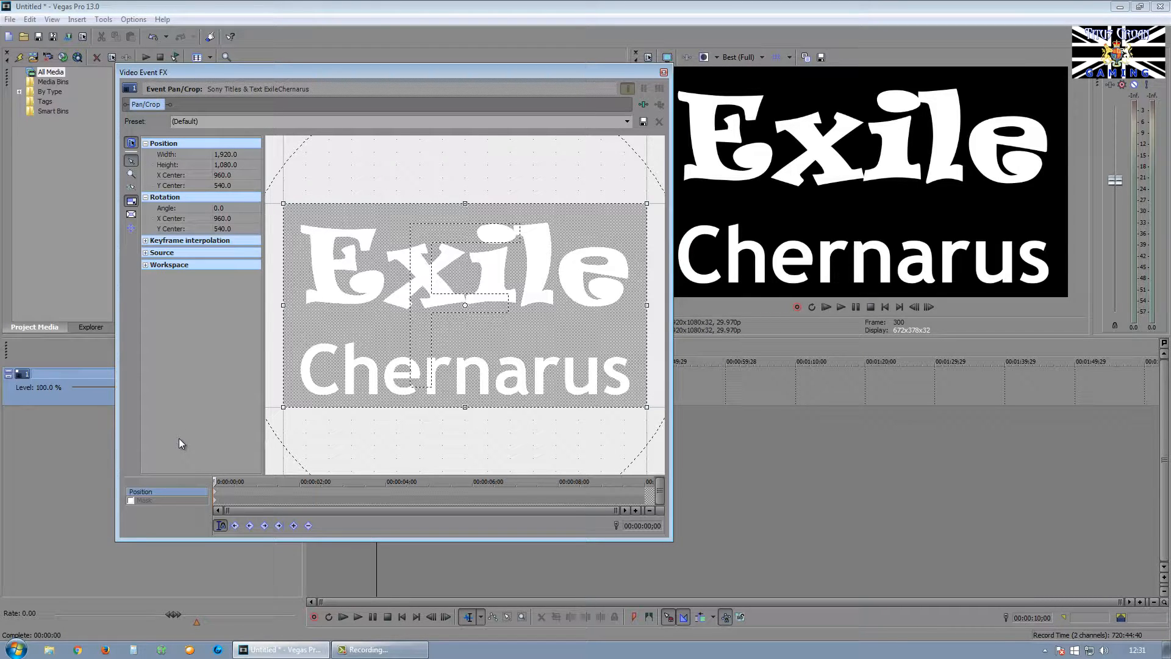
pyautogui.press('Up')
pyautogui.press('Up')
pyautogui.press('Up')
pyautogui.press('Up')
pyautogui.press('Up')
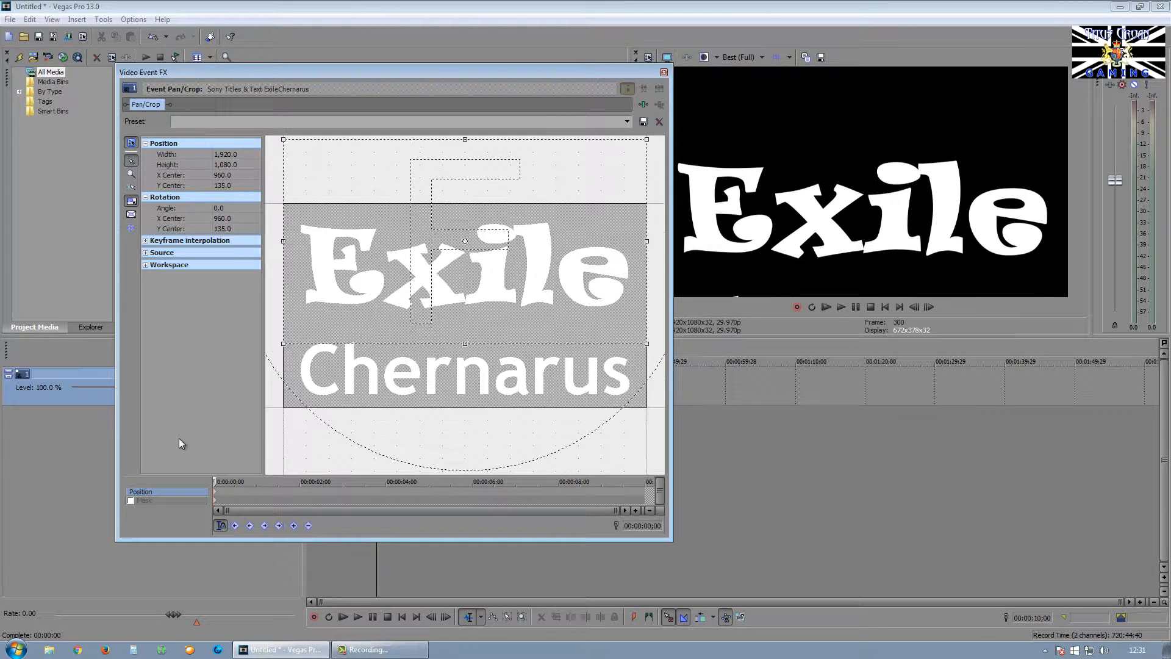
pyautogui.press('Up')
pyautogui.press('Up')
pyautogui.press('Up')
pyautogui.press('Up')
pyautogui.press('Up')
pyautogui.press('Up')
pyautogui.press('Up')
pyautogui.press('Up')
pyautogui.press('Up')
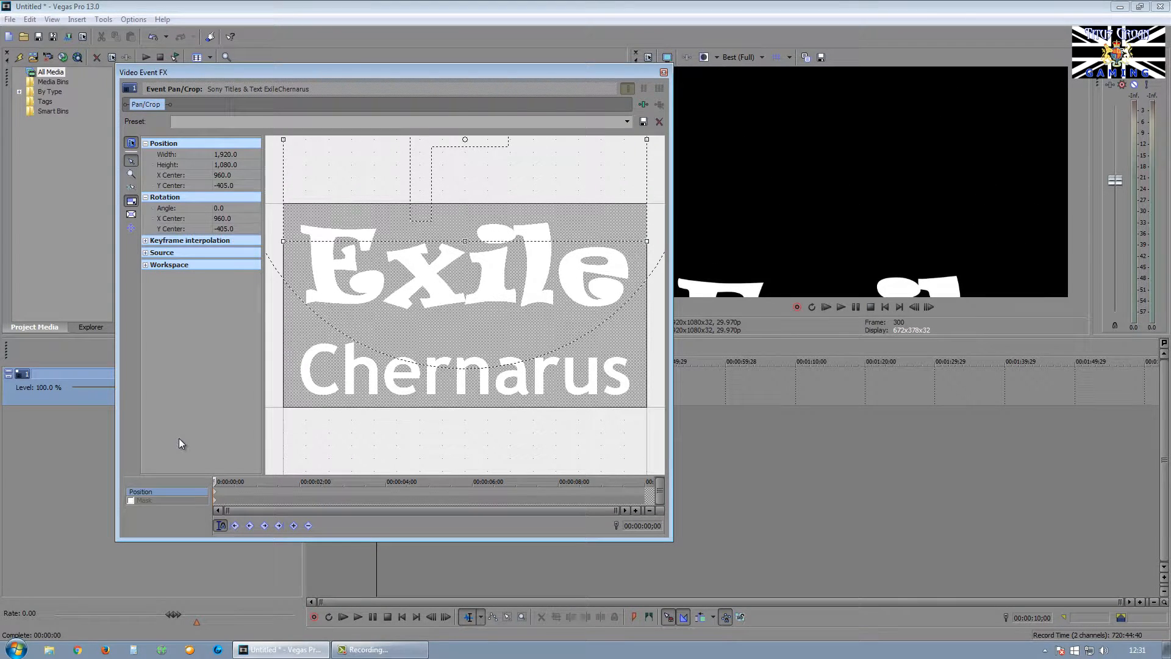
pyautogui.press('Up')
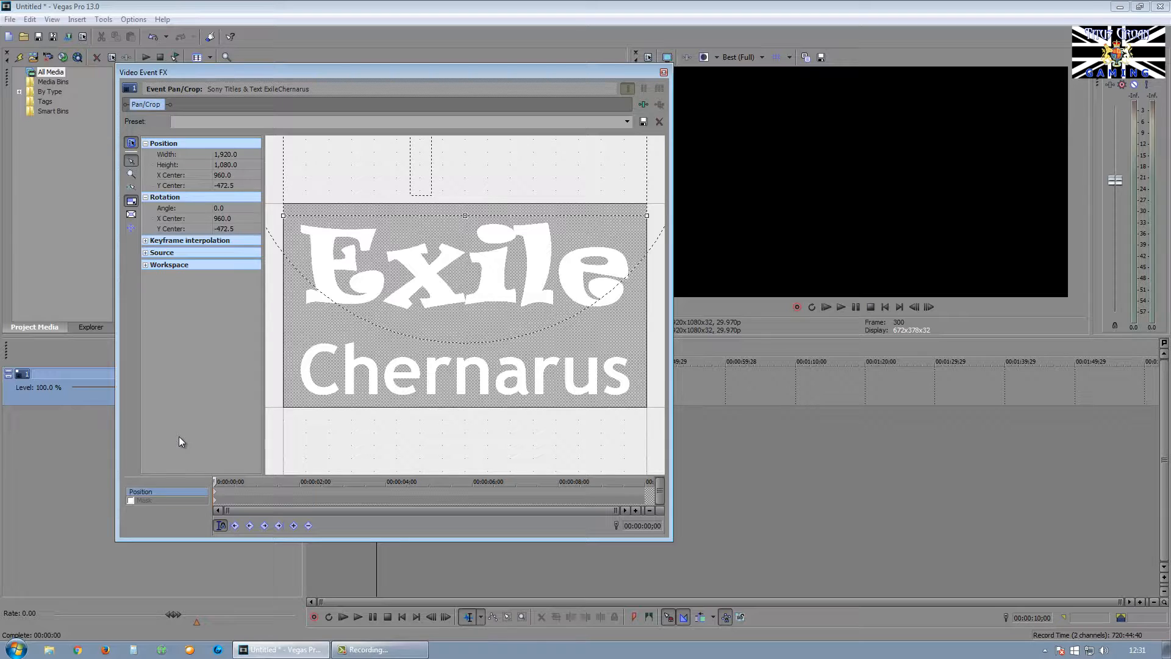
# Step: At 00:00:10;00 in the second title's Pan/Crop, keyframe the crop frame back down to a Y Center of 540
pyautogui.moveTo(214, 480); pyautogui.dragTo(645, 481)
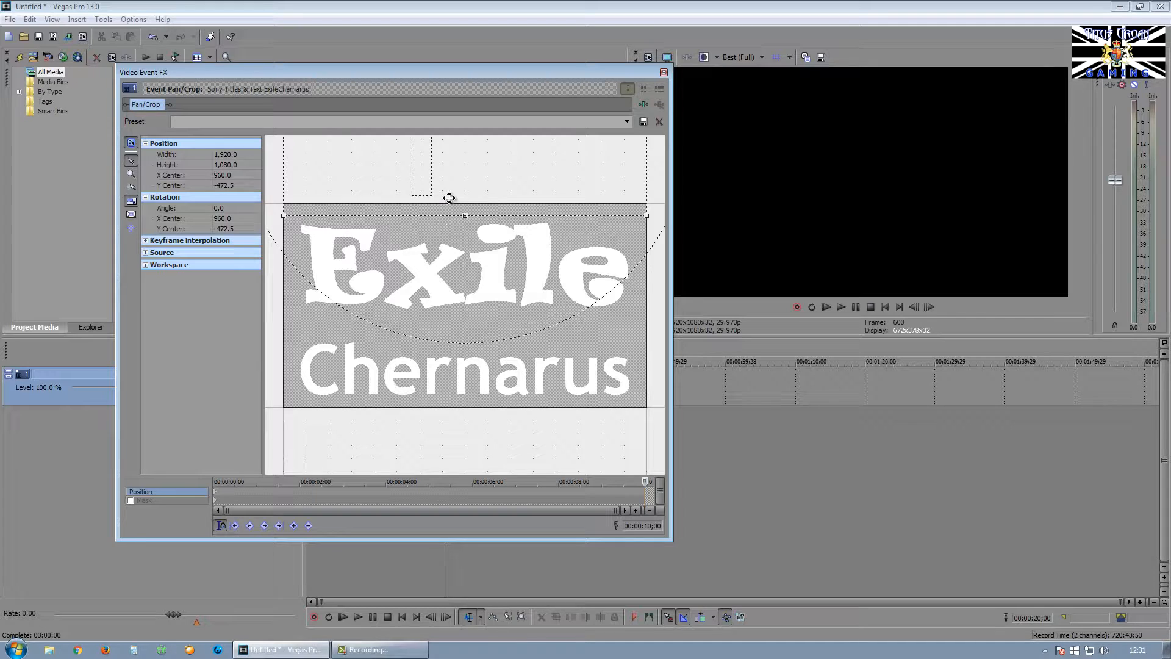
pyautogui.press('Down')
pyautogui.press('Down')
pyautogui.press('Down')
pyautogui.press('Down')
pyautogui.press('Down')
pyautogui.press('Down')
pyautogui.press('Down')
pyautogui.press('Down')
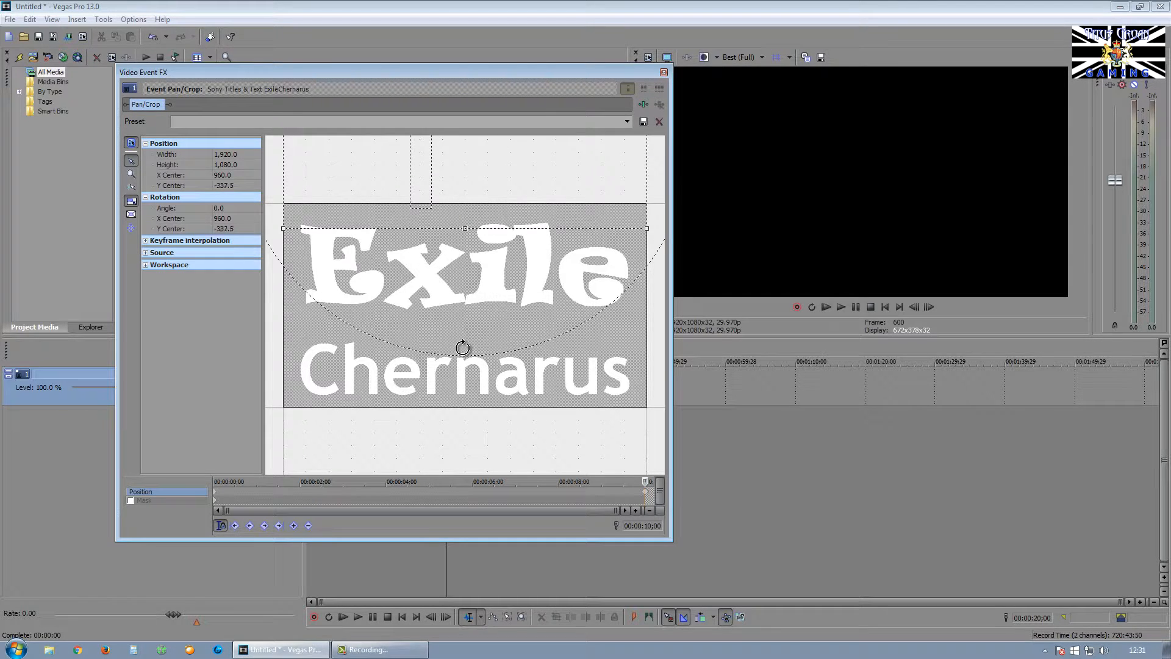
pyautogui.press('Down')
pyautogui.press('Down')
pyautogui.press('Down')
pyautogui.press('Down')
pyautogui.press('Down')
pyautogui.press('Down')
pyautogui.press('Down')
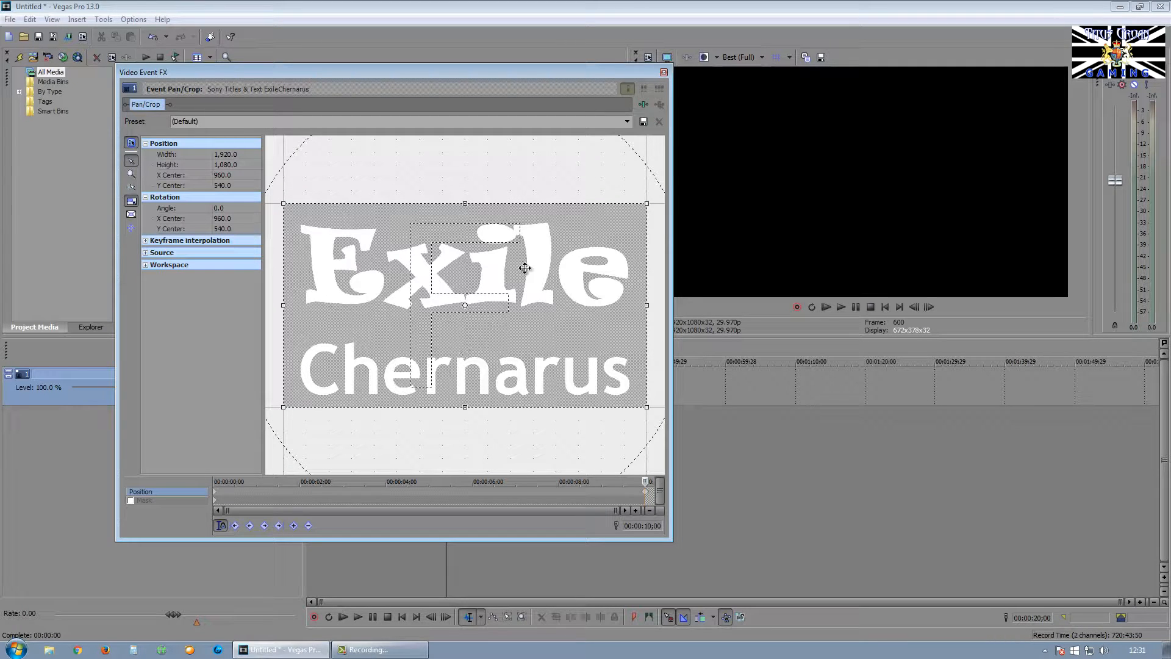
# Step: Close the Pan/Crop editor and play the timeline from the start to preview the second title's movement, stopping near its end
pyautogui.click(664, 73)
pyautogui.click(885, 307)
pyautogui.click(857, 306)
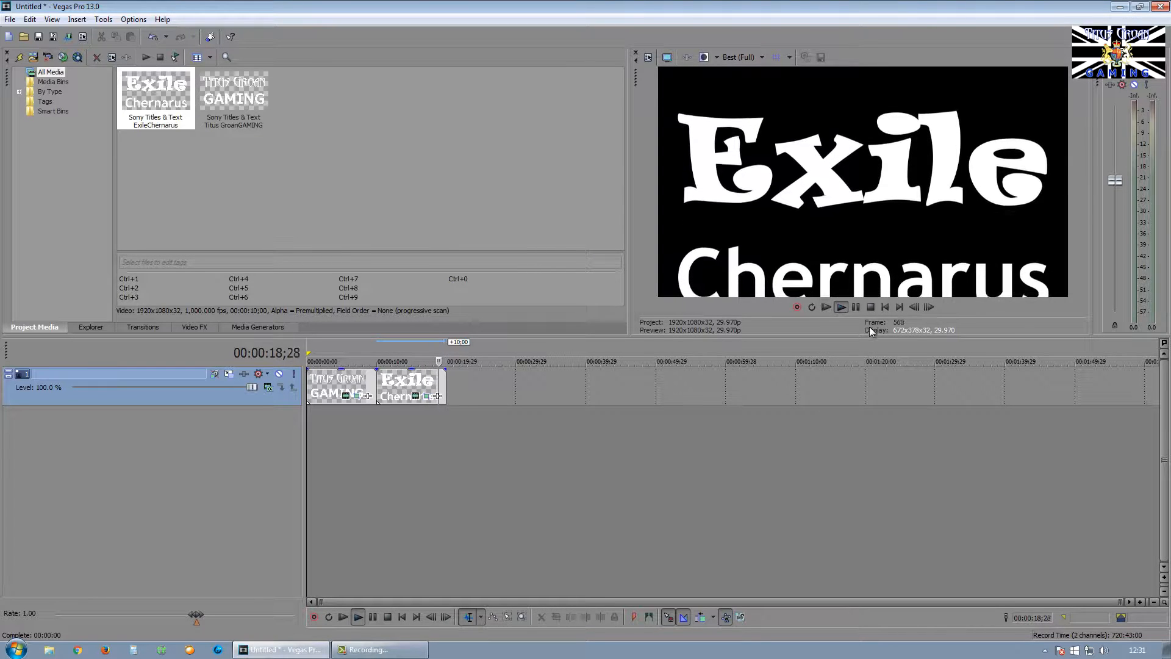
pyautogui.click(871, 309)
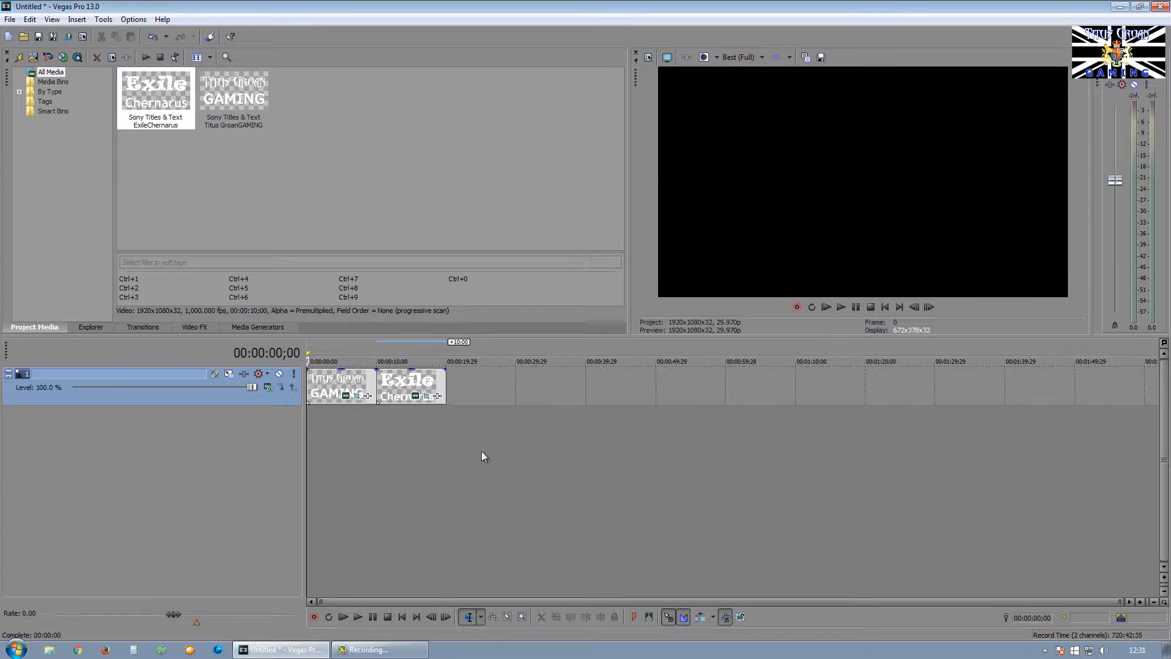
# Step: View the second title's generated media settings, close them, and select its event on the timeline
pyautogui.click(416, 395)
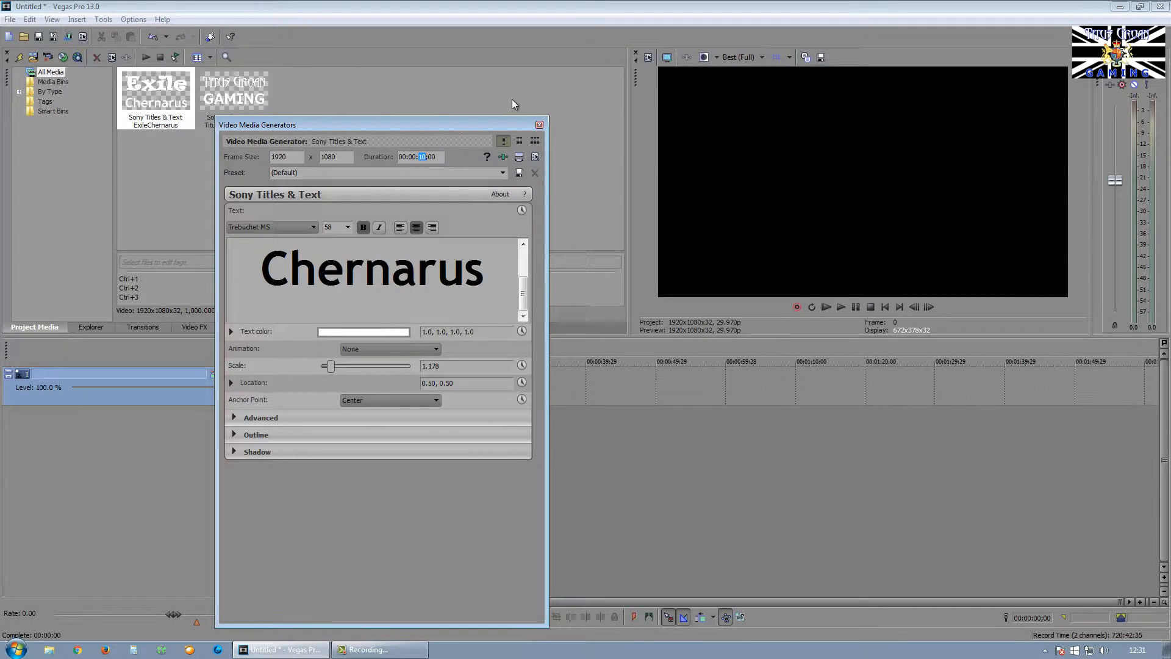
pyautogui.click(539, 125)
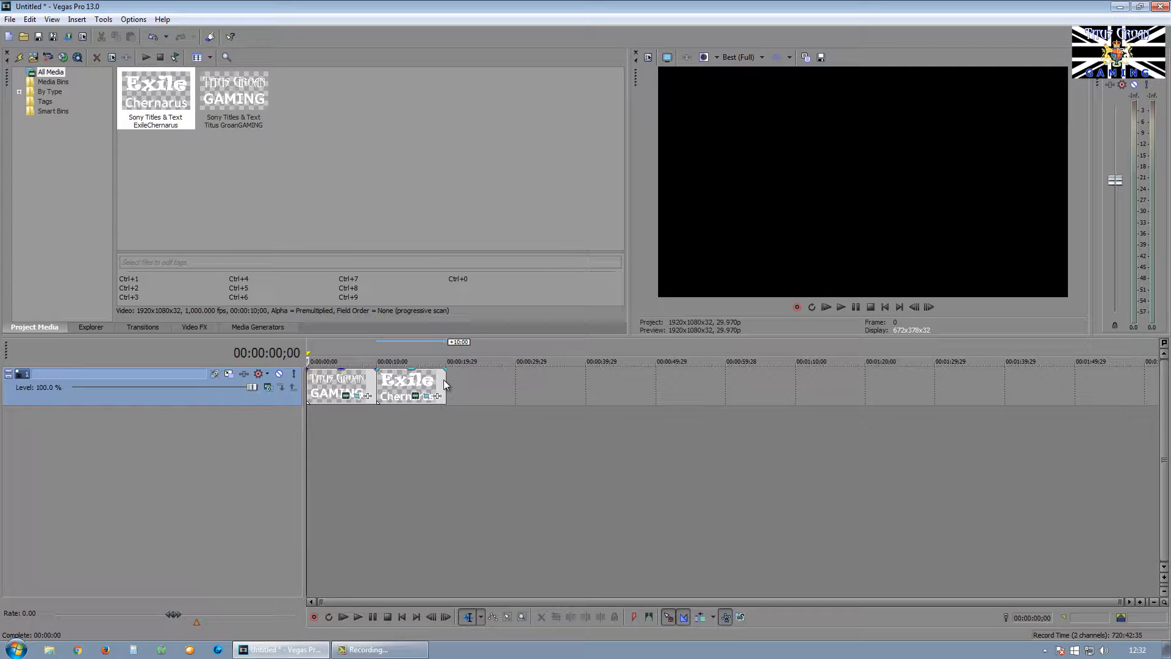
pyautogui.moveTo(443, 380)
pyautogui.mouseDown()
pyautogui.moveTo(411, 374)
pyautogui.moveTo(444, 374)
pyautogui.mouseUp()
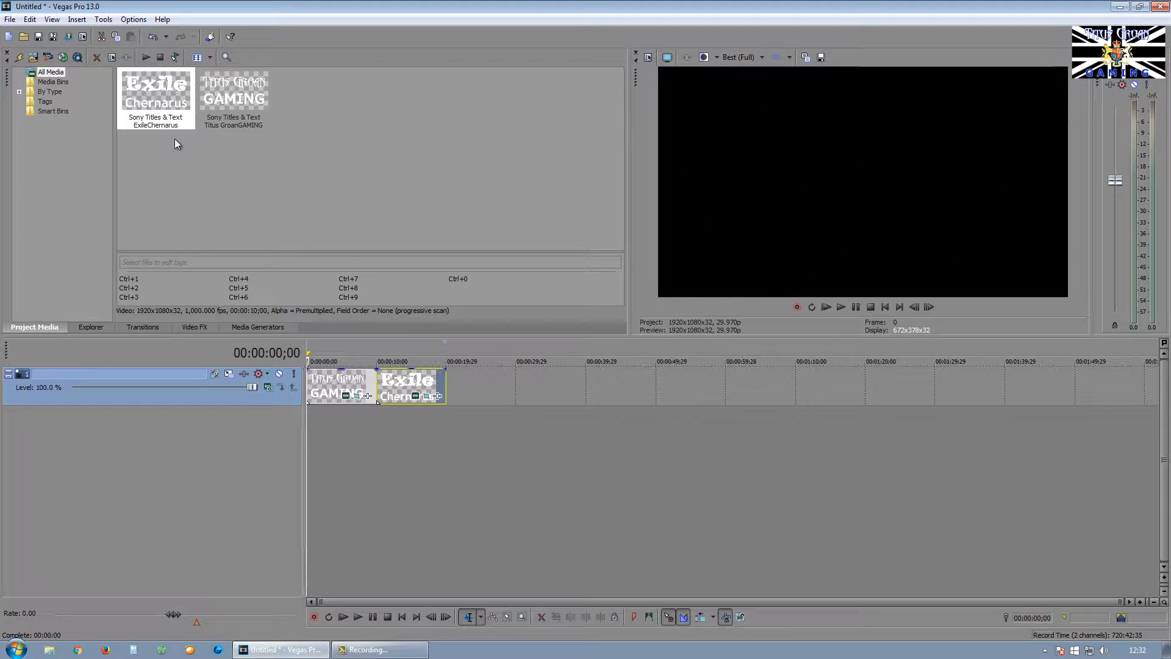
# Step: Import "S02E04 ArmA 3 Mod Exile Chernarus Electro Shootout.mp4" from the Exile Chernarus Series 2 folder and place it on new tracks below the titles
pyautogui.click(34, 57)
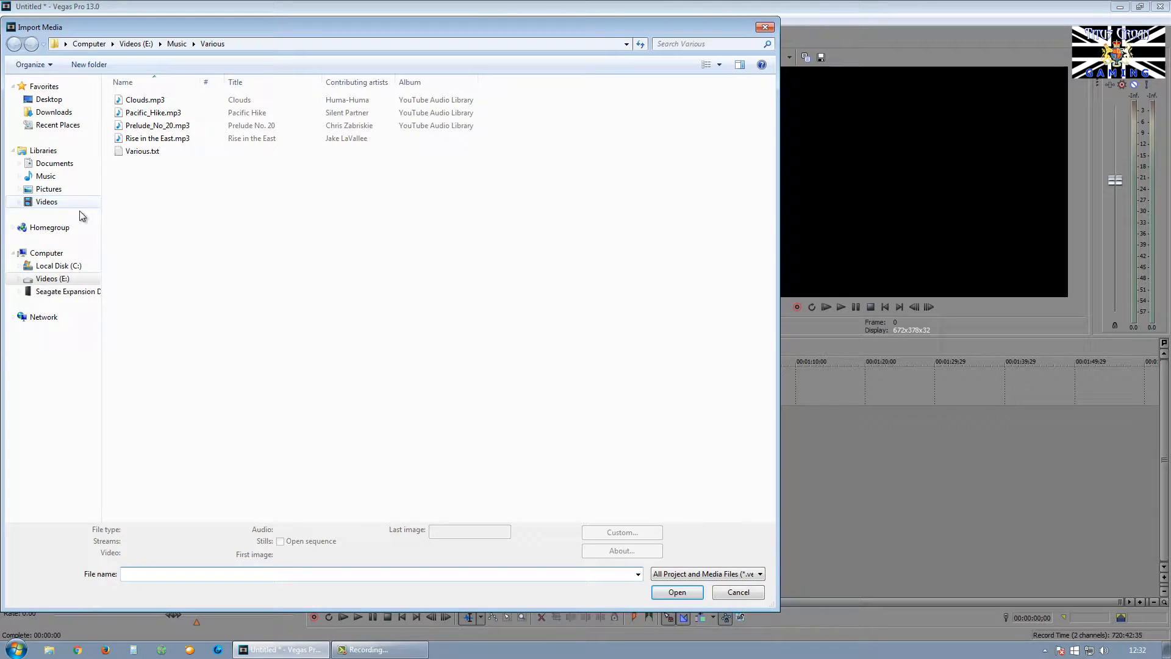
pyautogui.click(64, 292)
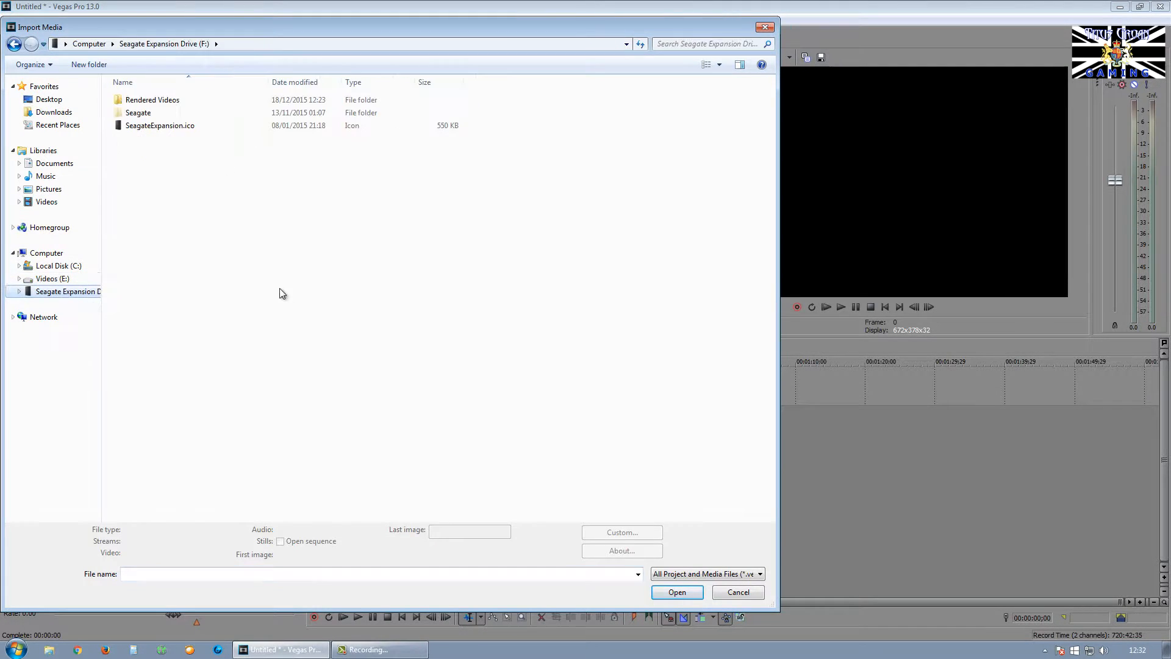
pyautogui.doubleClick(162, 101)
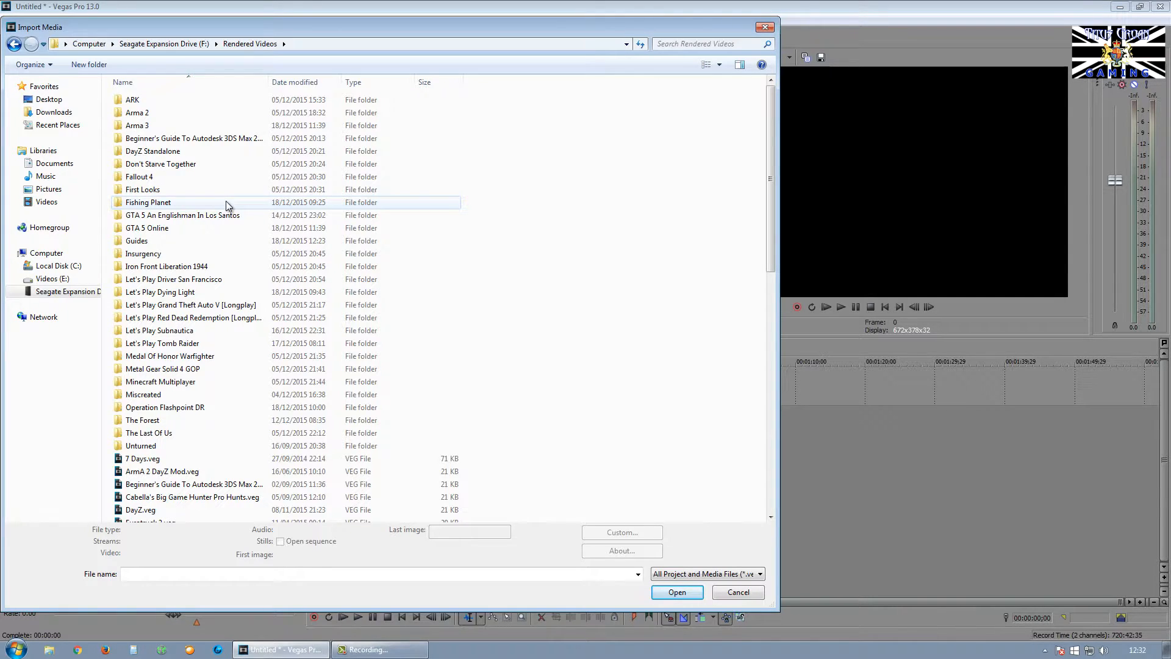
pyautogui.doubleClick(163, 125)
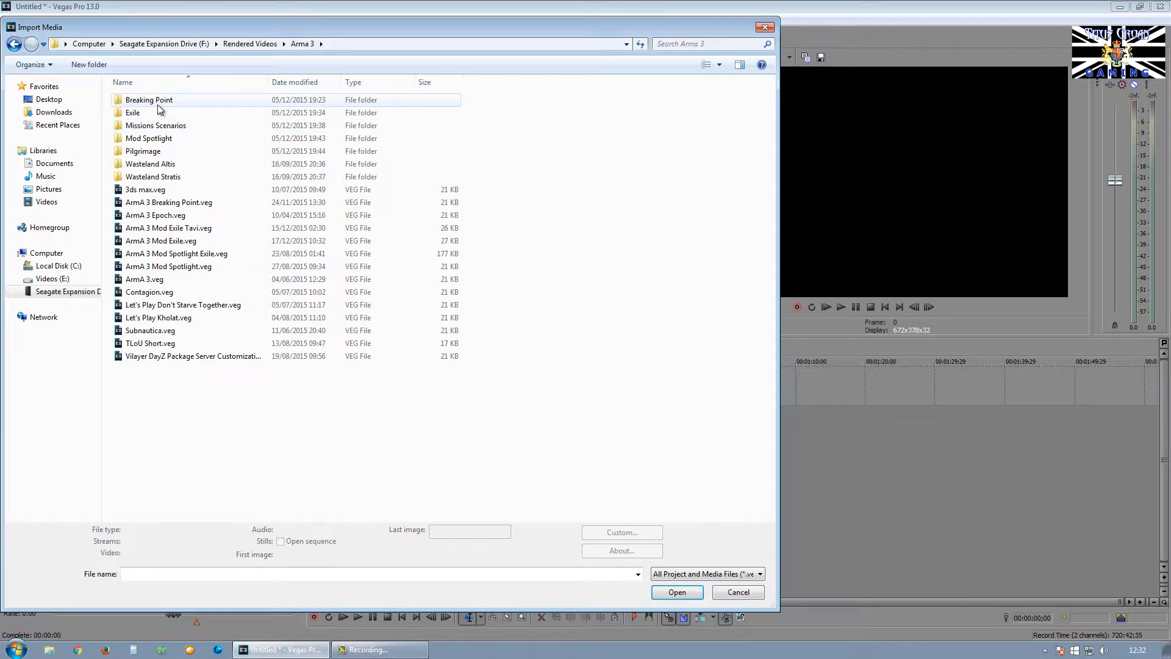
pyautogui.doubleClick(156, 112)
pyautogui.doubleClick(147, 101)
pyautogui.doubleClick(174, 112)
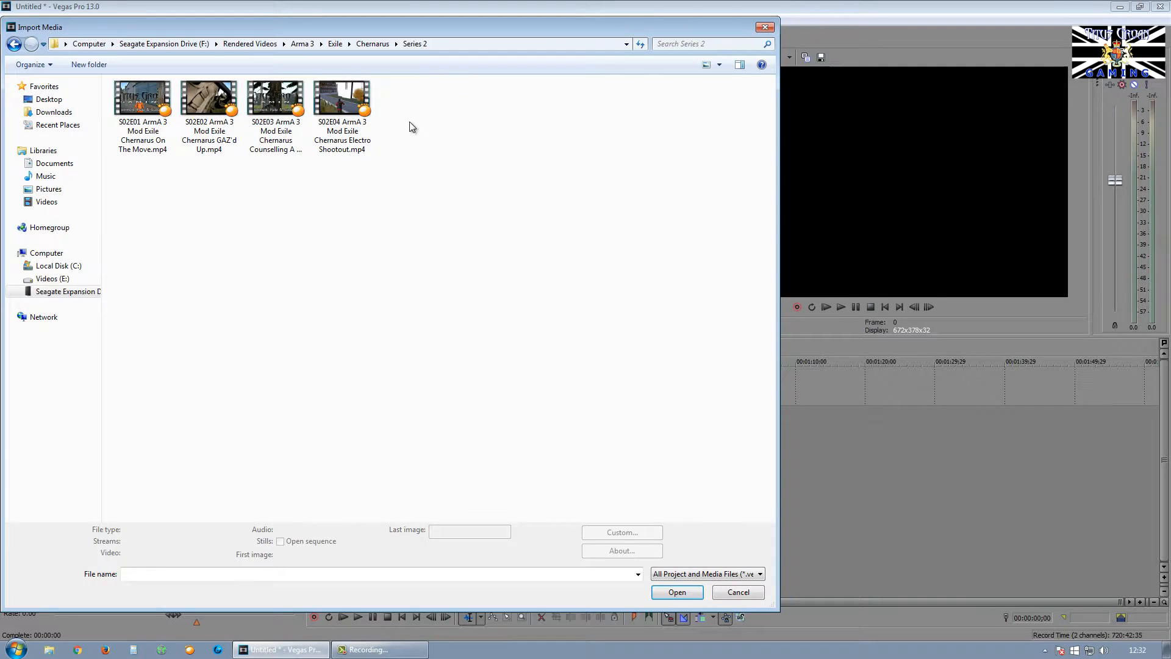
pyautogui.click(356, 115)
pyautogui.click(677, 601)
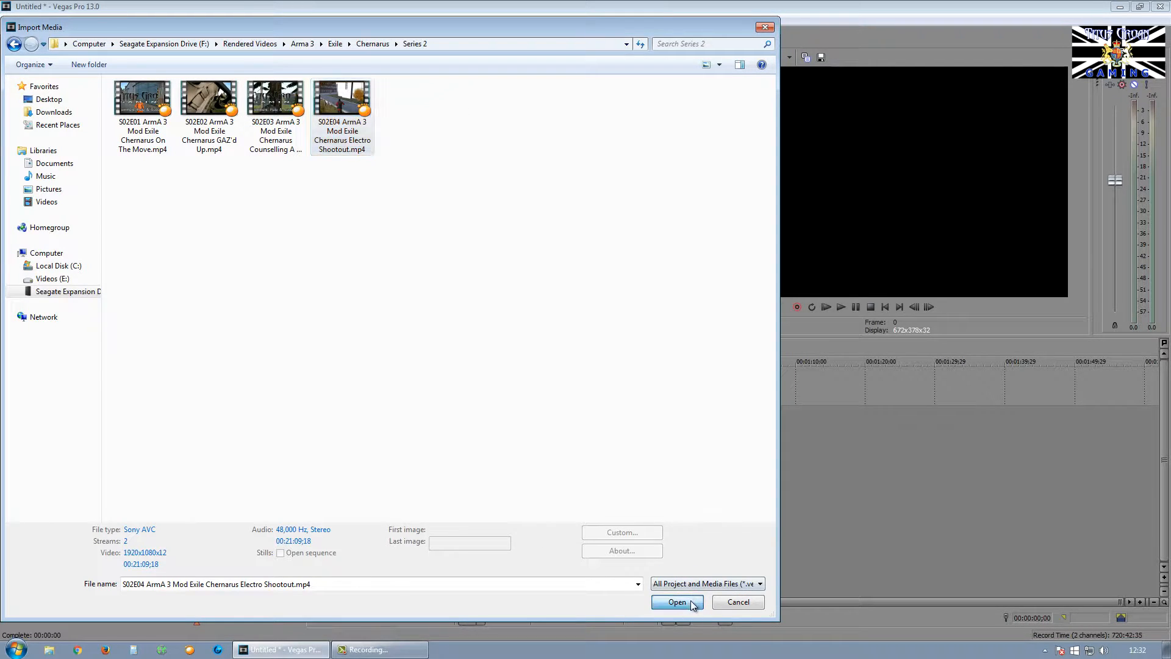
pyautogui.moveTo(146, 91); pyautogui.dragTo(572, 419)
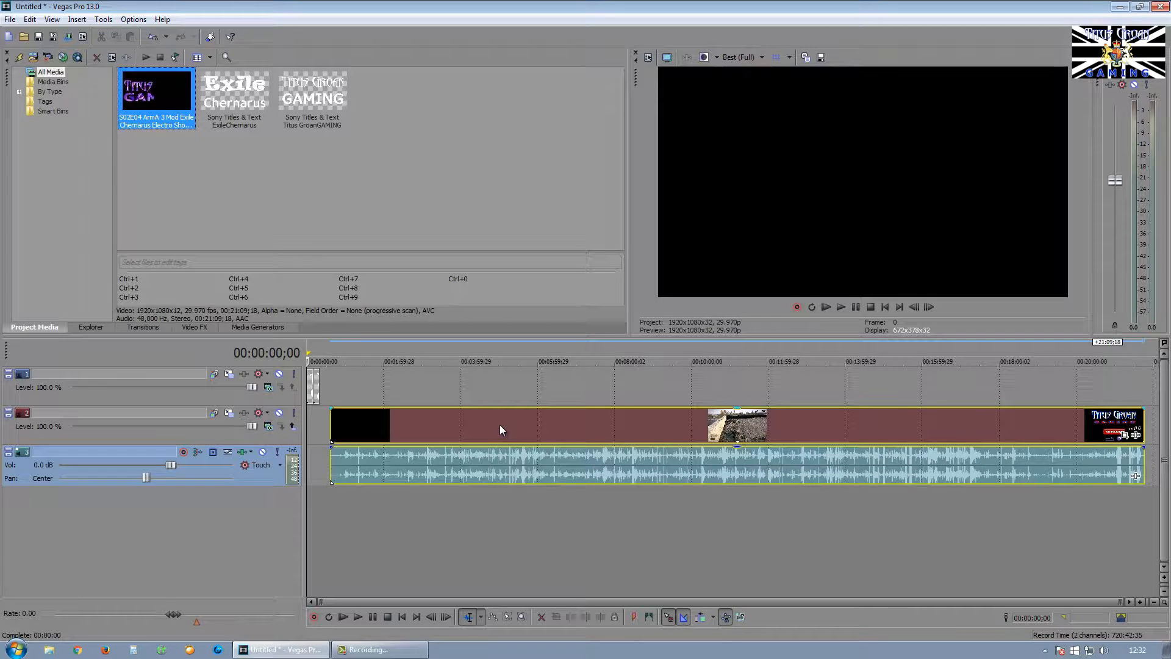
# Step: In the gameplay video event's properties, disable resampling and enable Reduce interlace flicker
pyautogui.rightClick(500, 425)
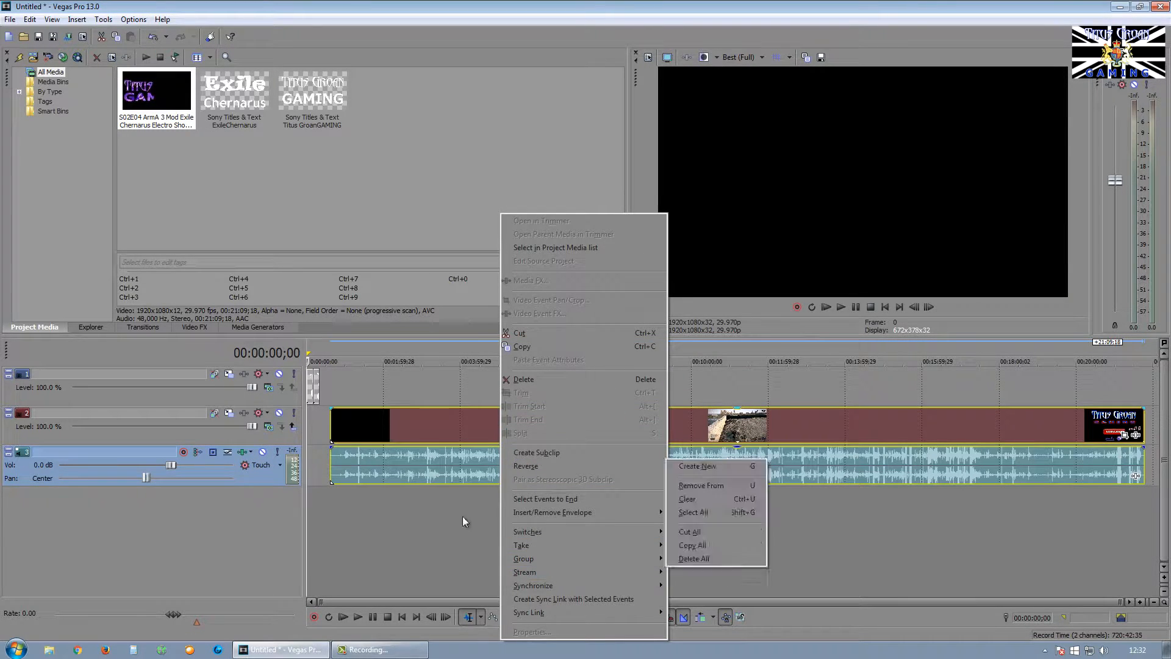
pyautogui.click(427, 426)
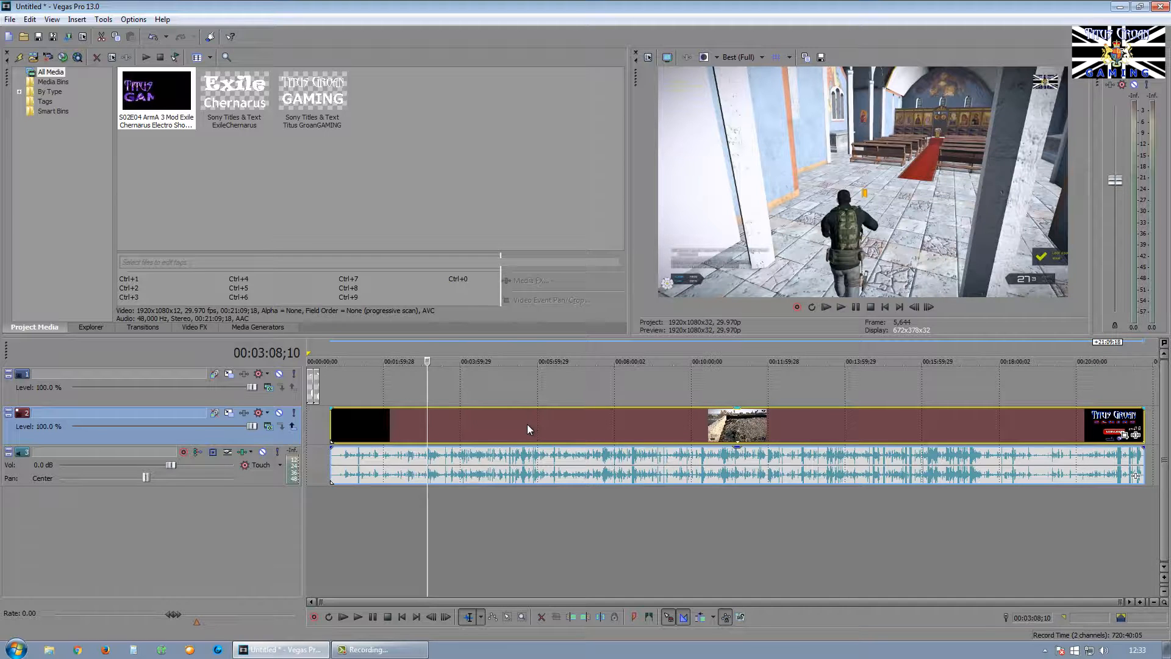
pyautogui.rightClick(527, 423)
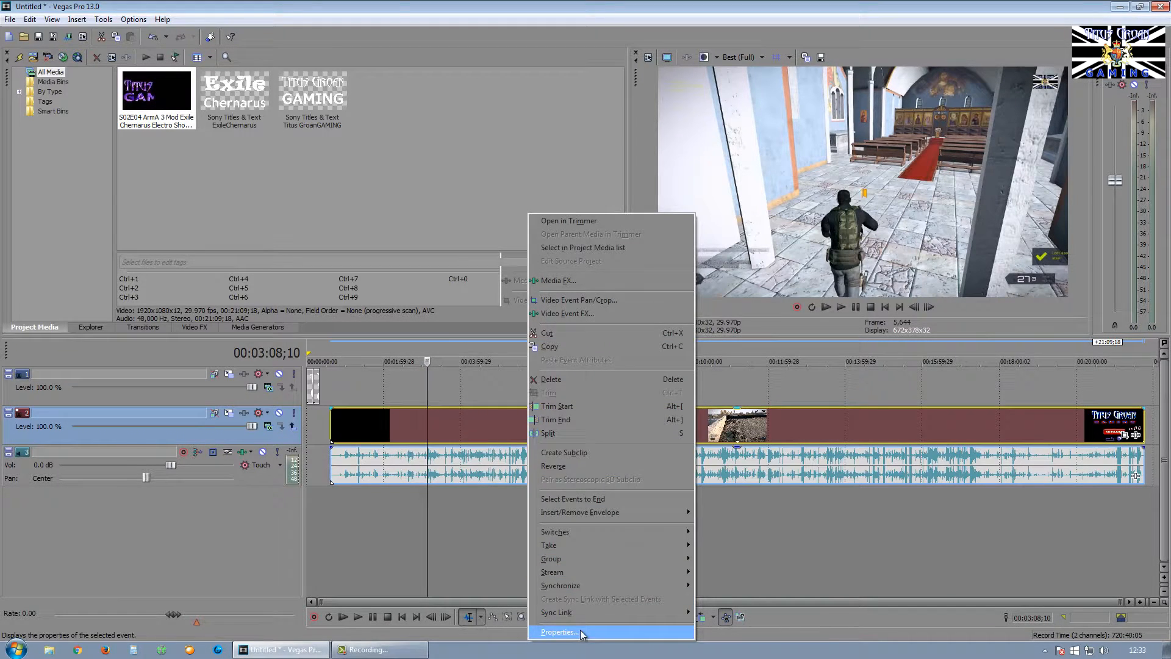
pyautogui.click(559, 632)
pyautogui.click(493, 255)
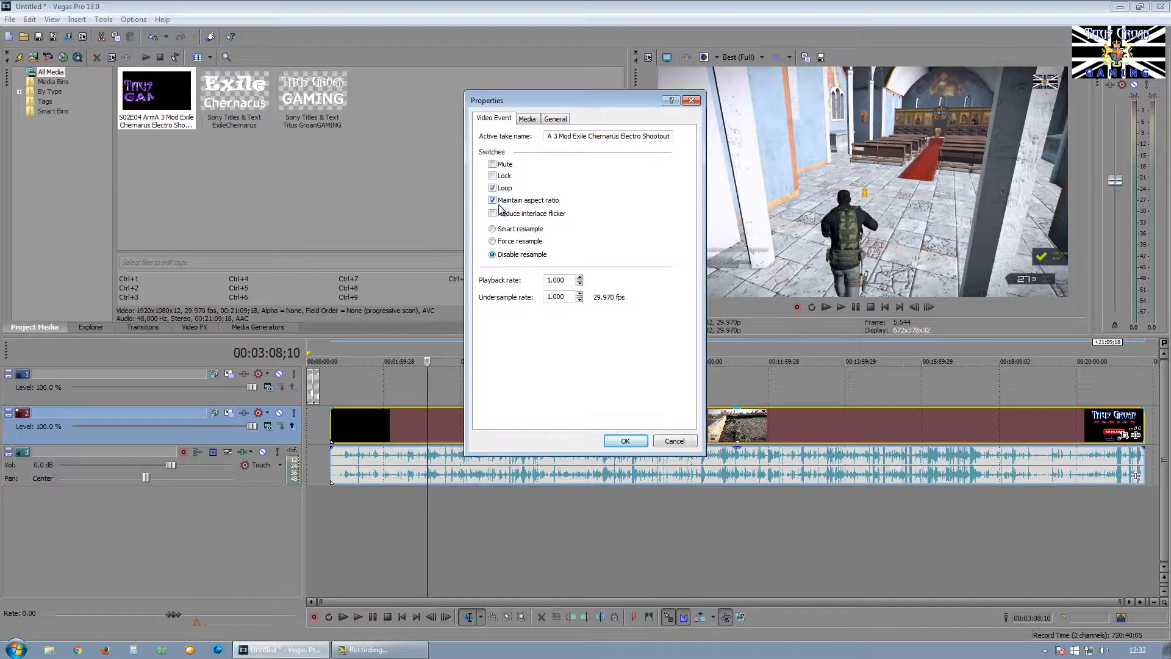
pyautogui.click(493, 214)
pyautogui.click(625, 441)
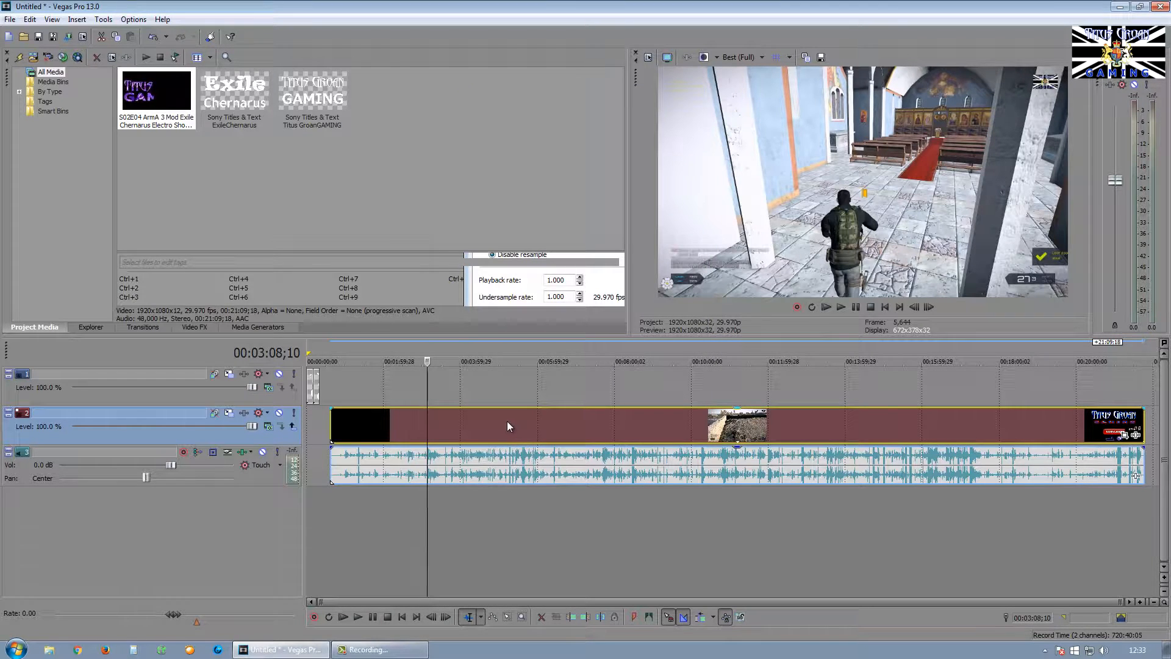
# Step: Review the gameplay video event's switches for Reduce Interlace Flicker and Disable Resample, leaving without a change
pyautogui.rightClick(446, 416)
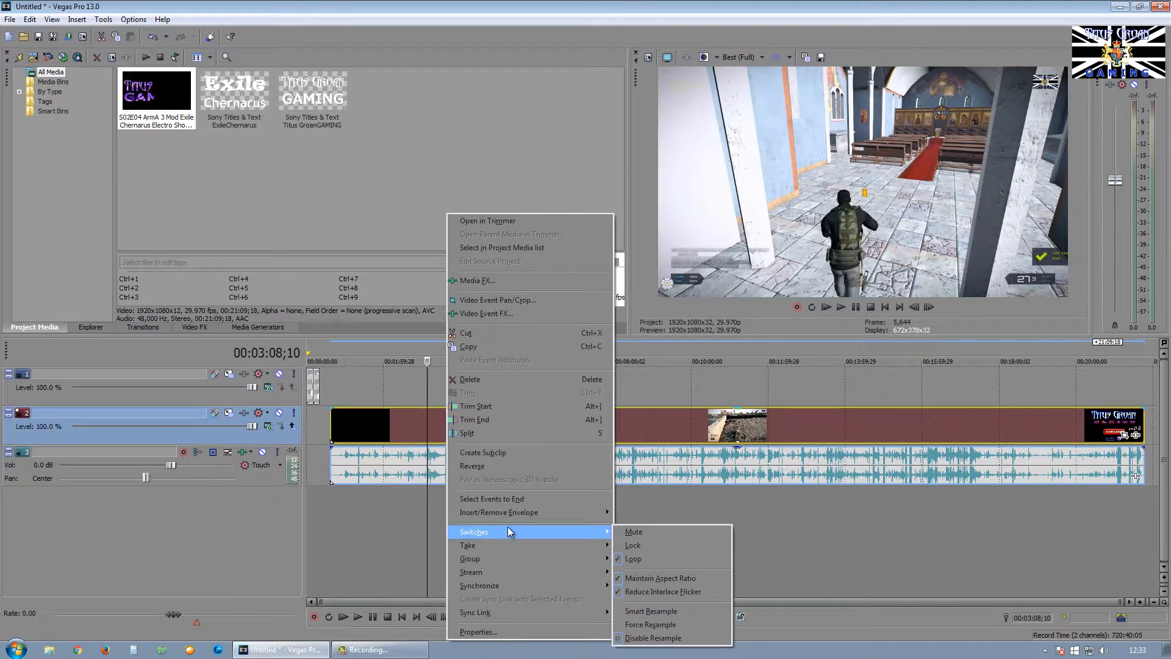
pyautogui.rightClick(433, 419)
pyautogui.rightClick(434, 419)
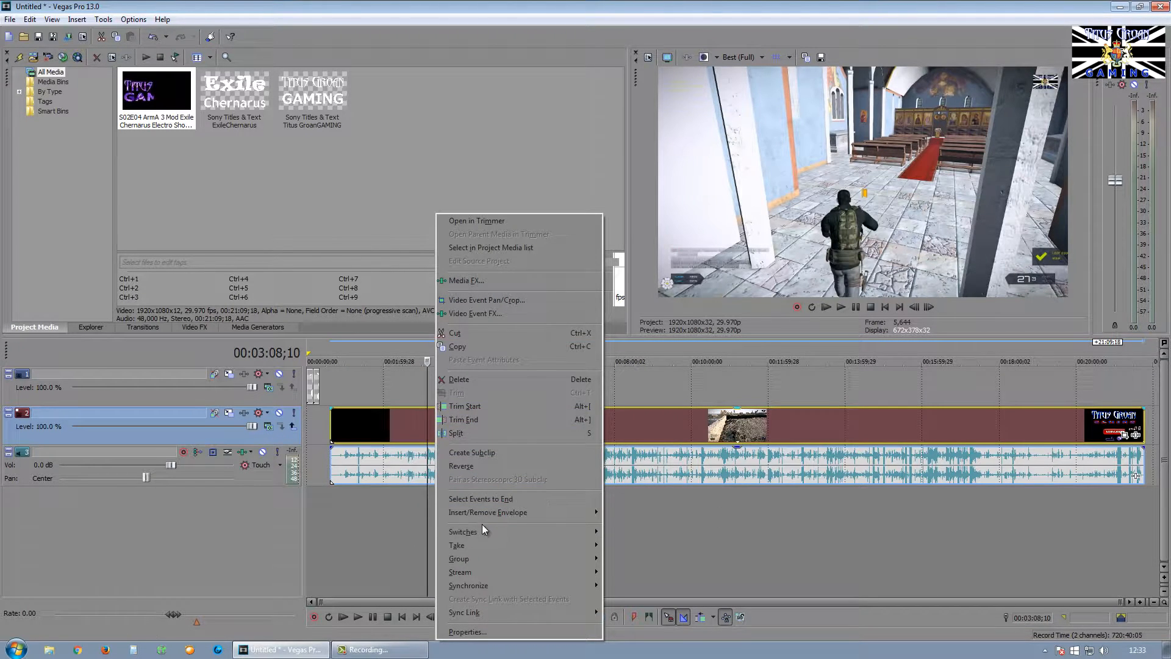
pyautogui.moveTo(483, 530)
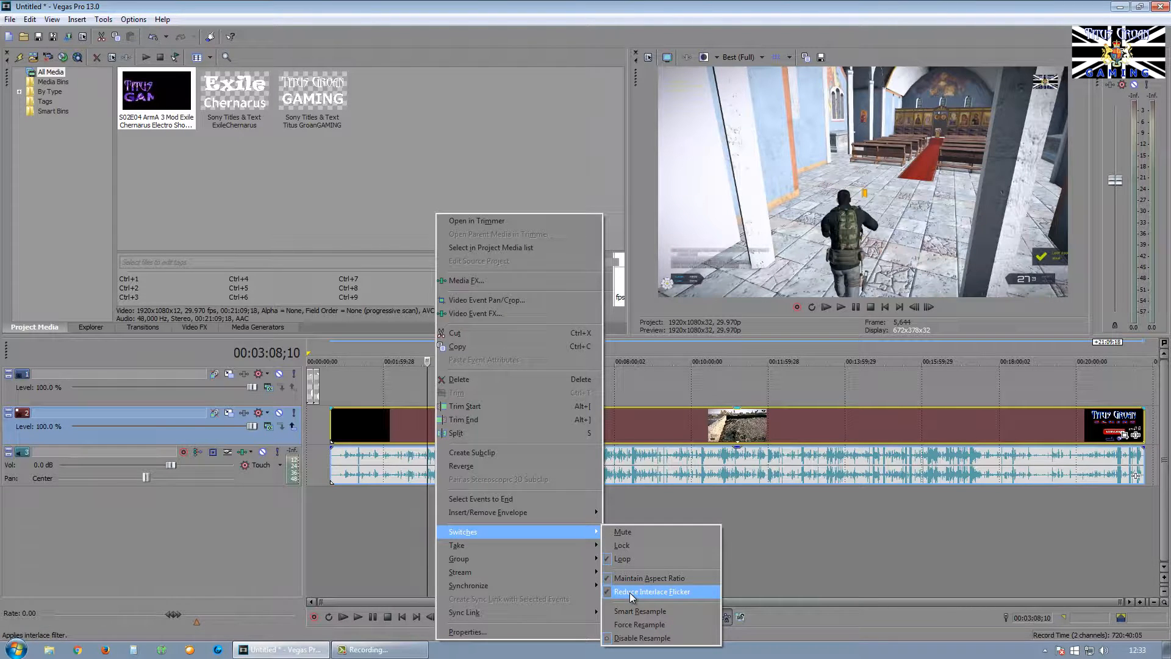
pyautogui.press('Escape')
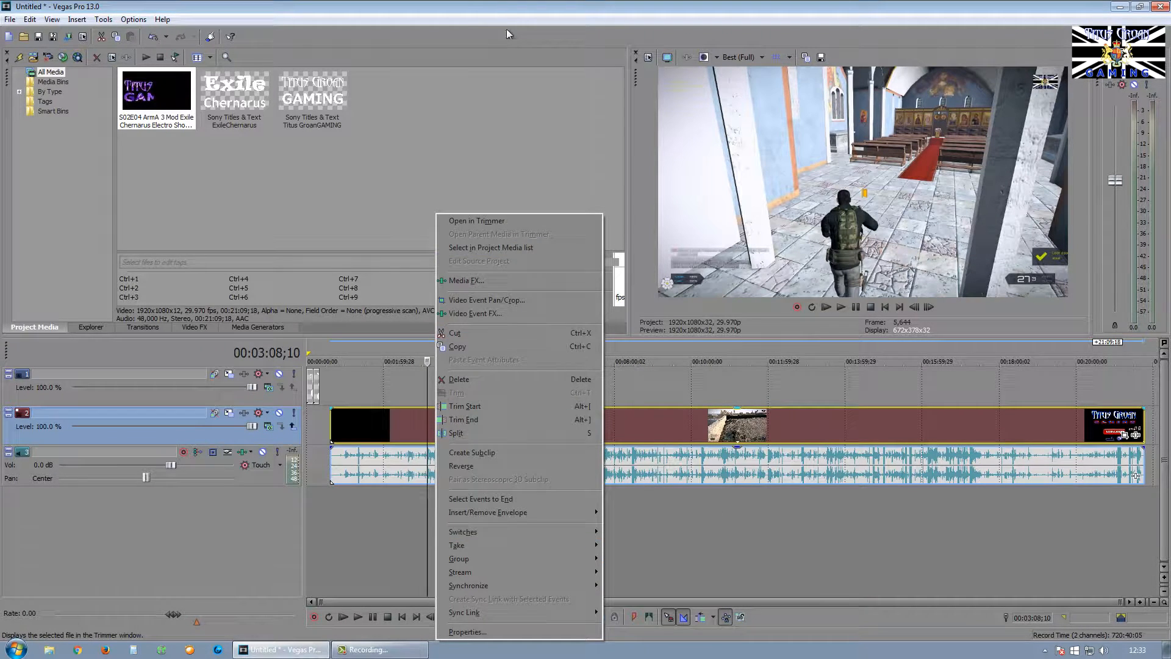
pyautogui.press('Escape')
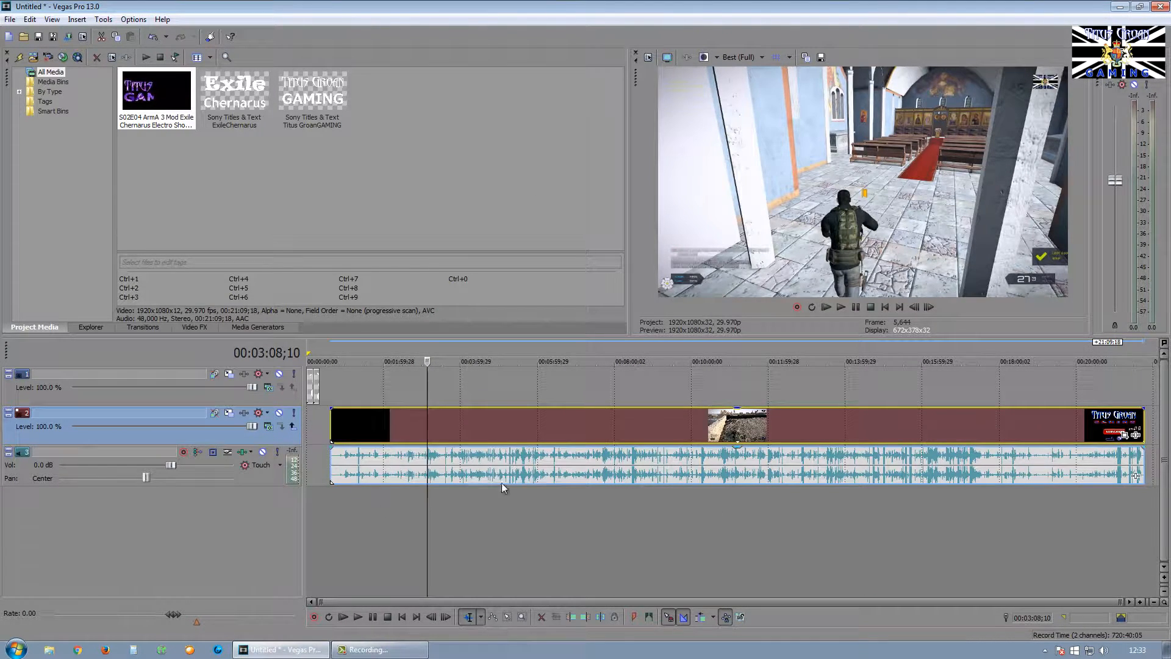
# Step: Split the gameplay clip at 00:06:21;12 and delete the portion before the split
pyautogui.click(511, 541)
pyautogui.click(561, 539)
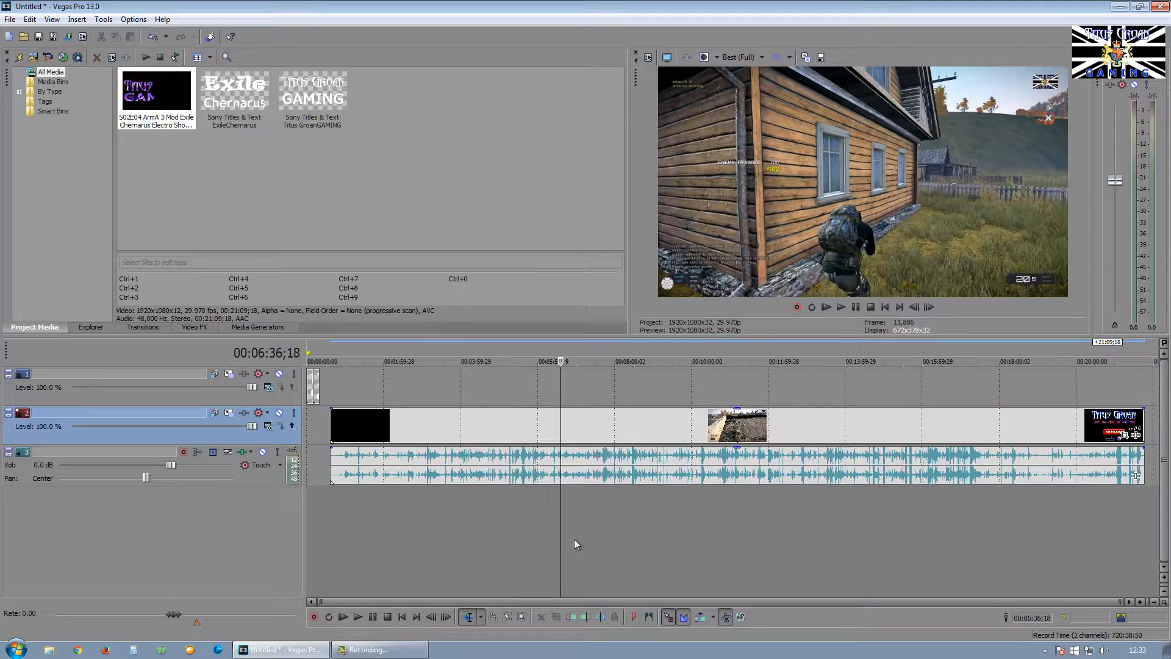
pyautogui.click(537, 536)
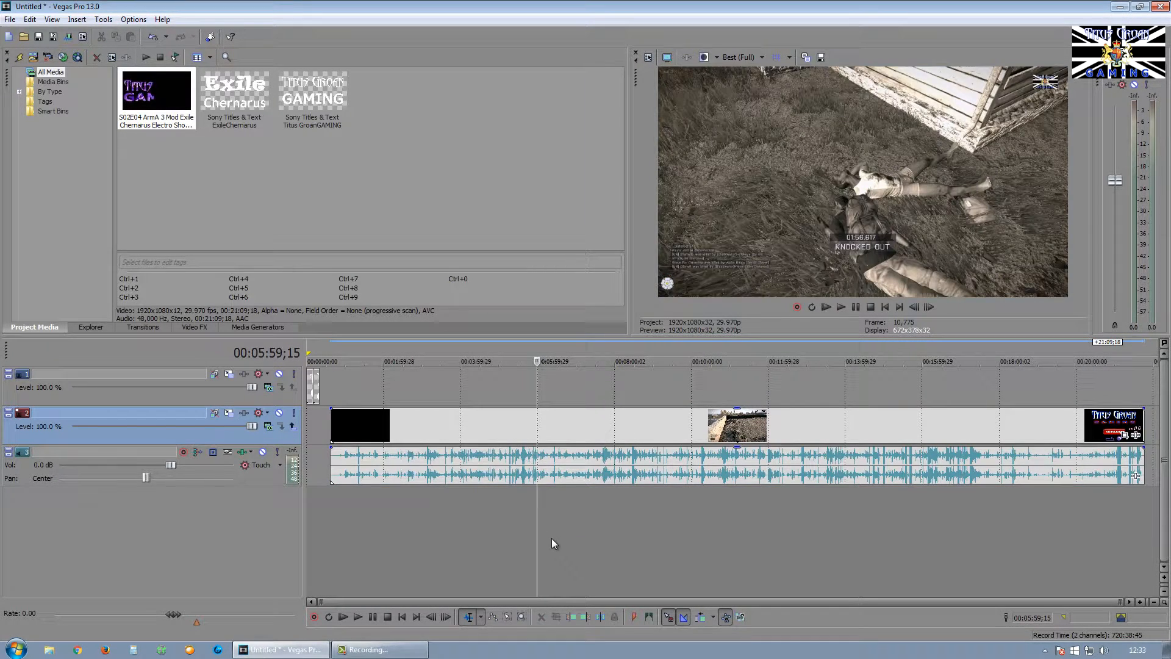
pyautogui.click(557, 537)
pyautogui.click(550, 529)
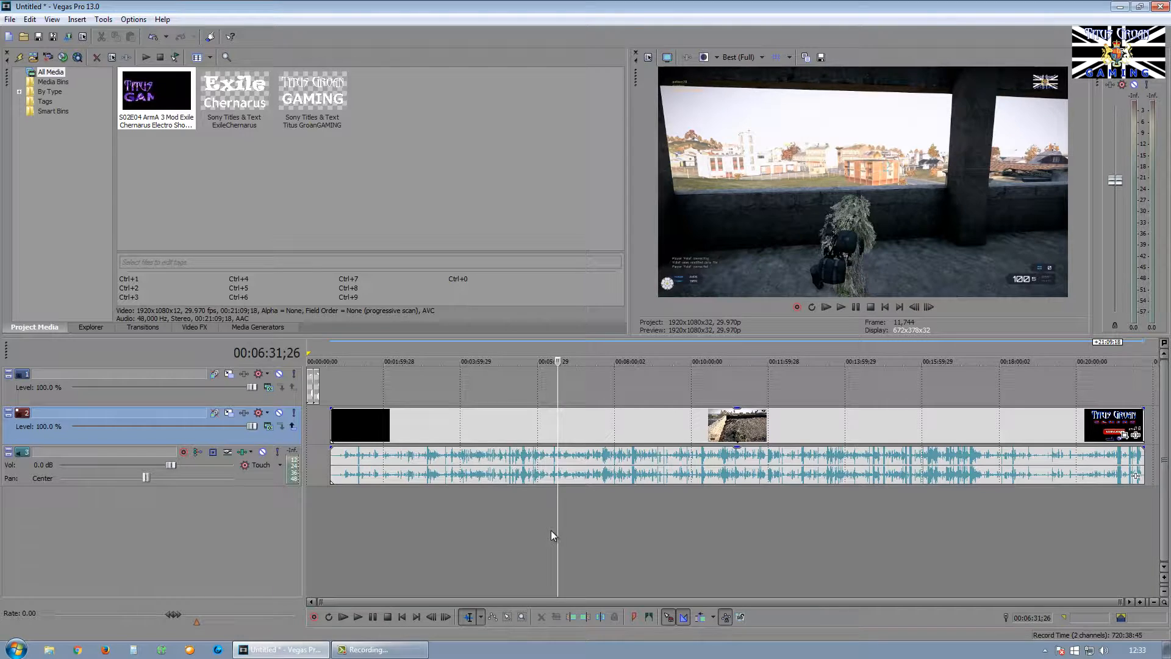
pyautogui.press('s')
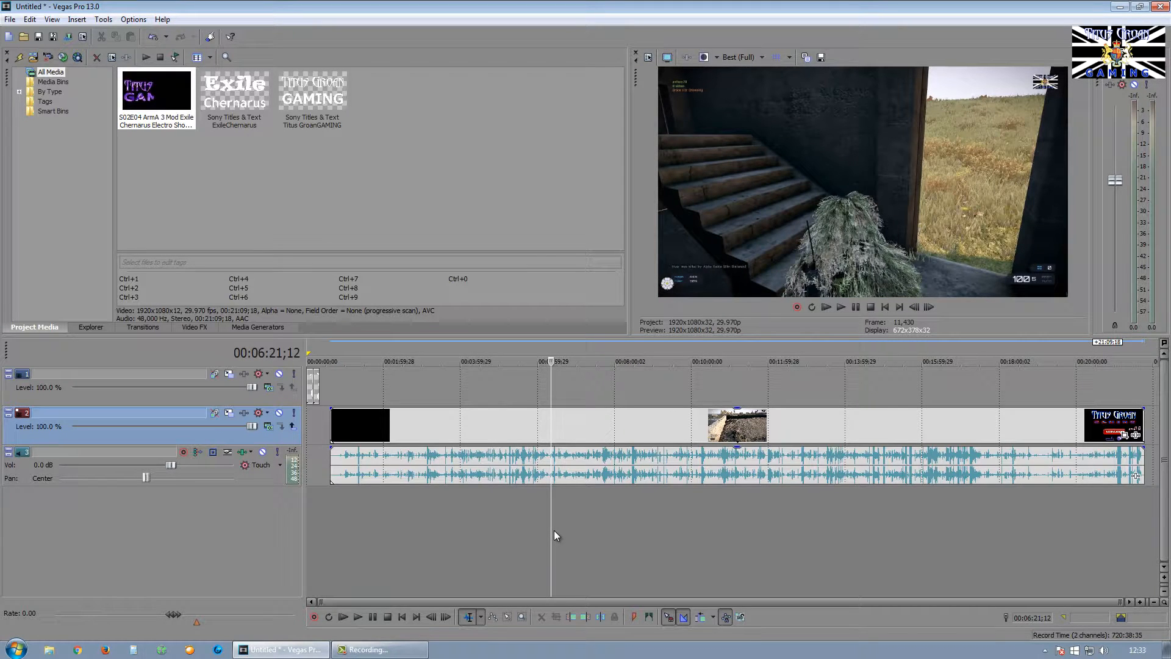
pyautogui.click(494, 450)
pyautogui.press('Delete')
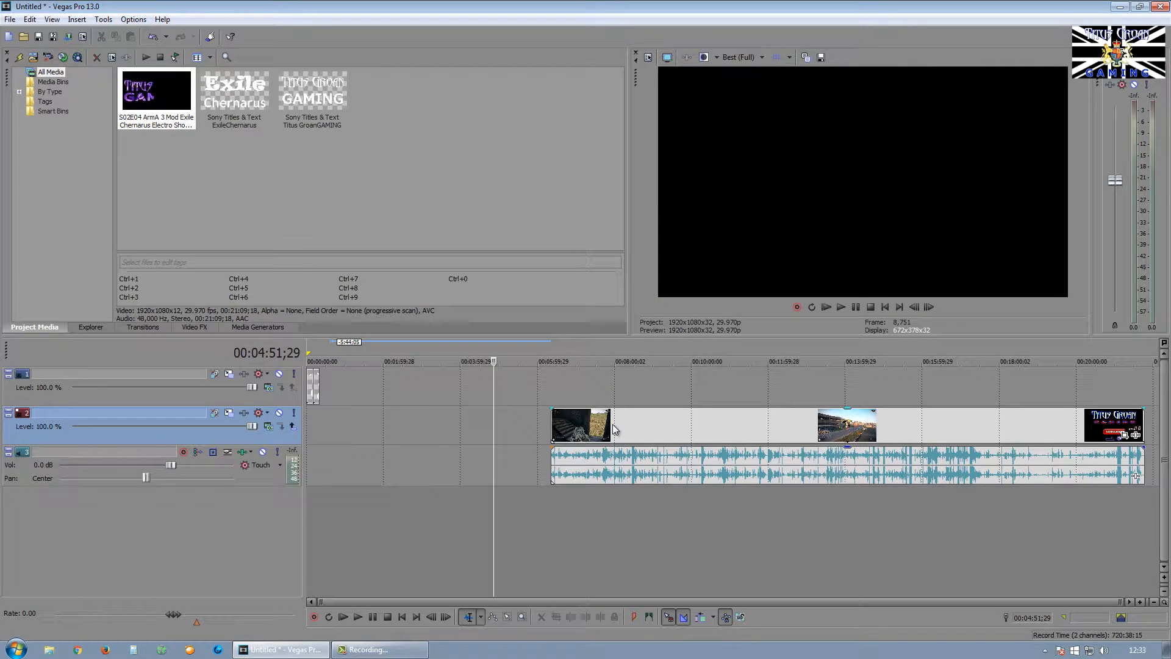
# Step: Move the remaining gameplay clip to the start of the timeline beneath the titles and return the playhead to the start
pyautogui.moveTo(586, 428); pyautogui.dragTo(343, 426)
pyautogui.click(883, 307)
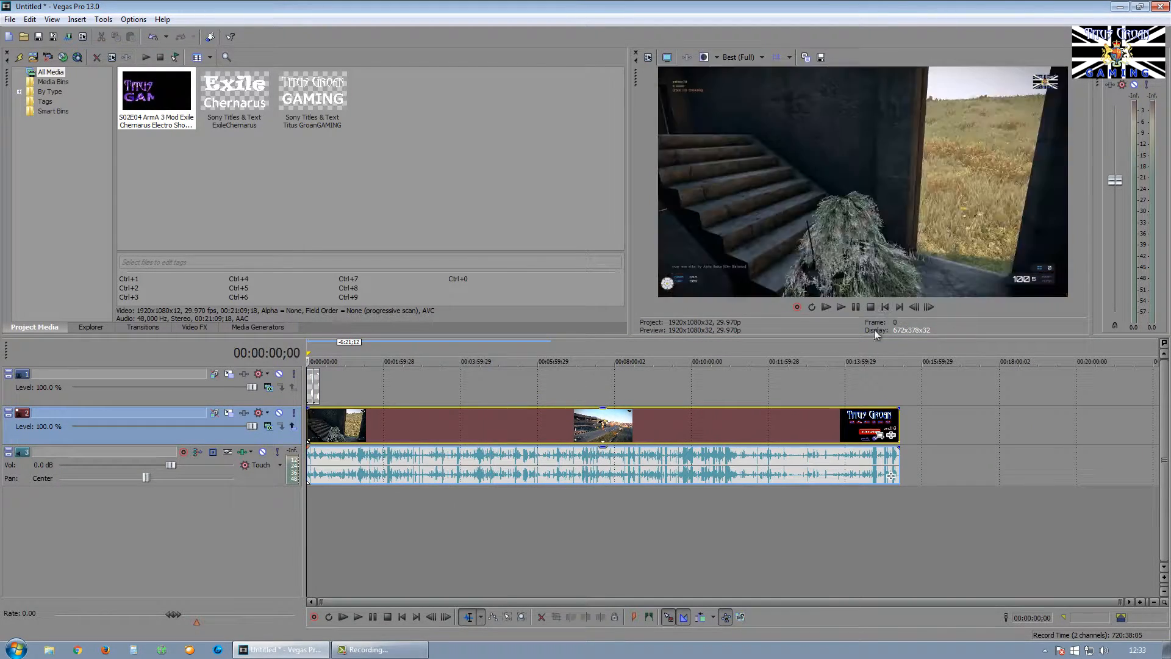
# Step: Split the gameplay clip at 00:00:20;00, exactly where the Exile Chernarus title ends
pyautogui.scroll(8, 433, 485)
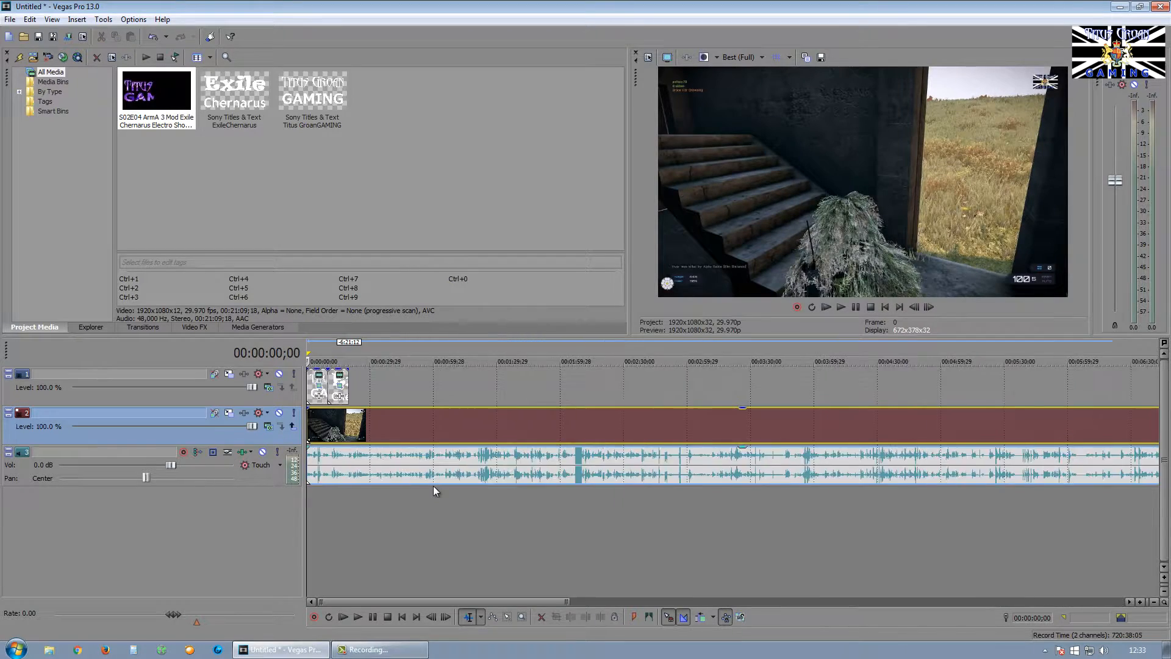
pyautogui.click(479, 509)
pyautogui.scroll(6, 507, 508)
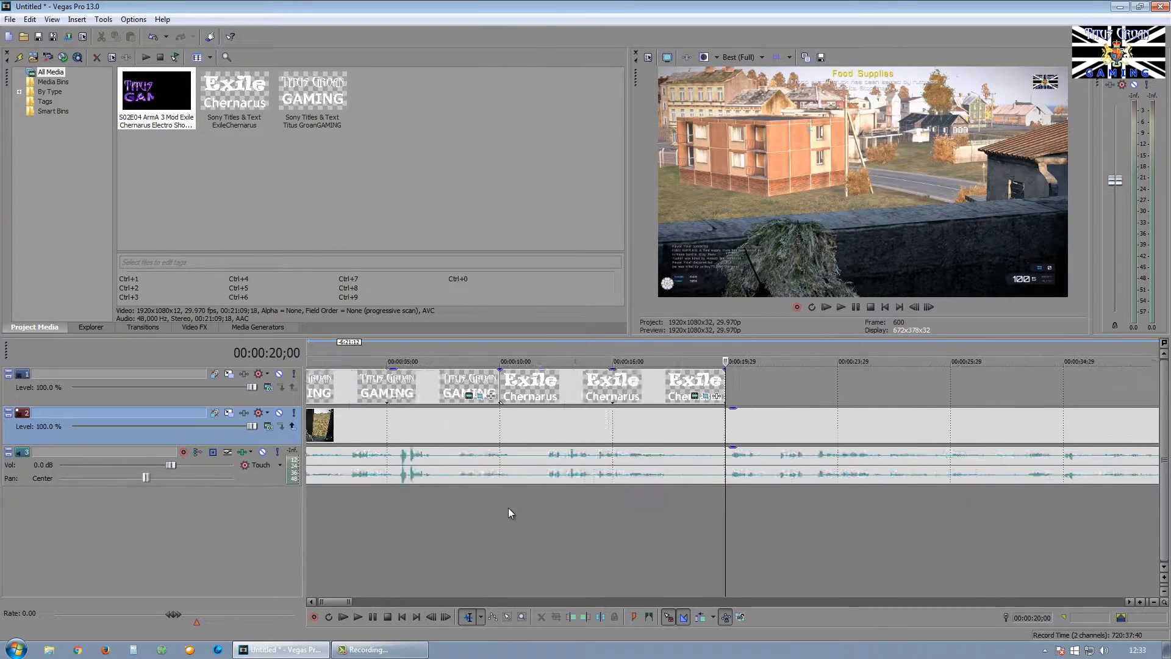
pyautogui.scroll(6, 508, 509)
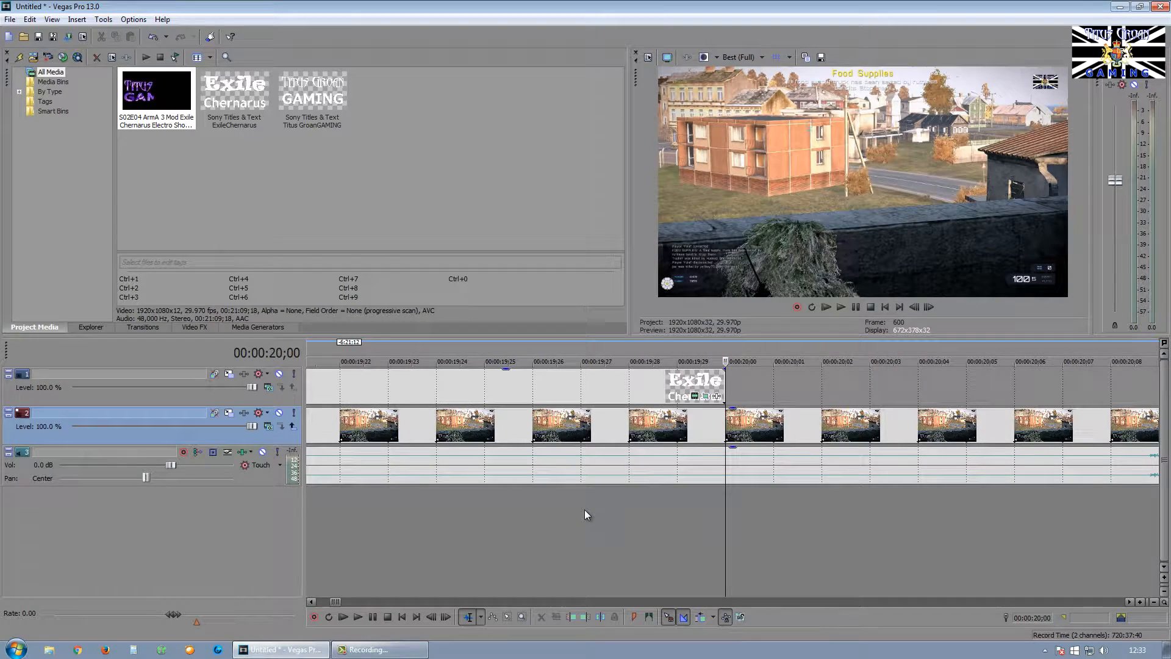
pyautogui.scroll(-8, 584, 510)
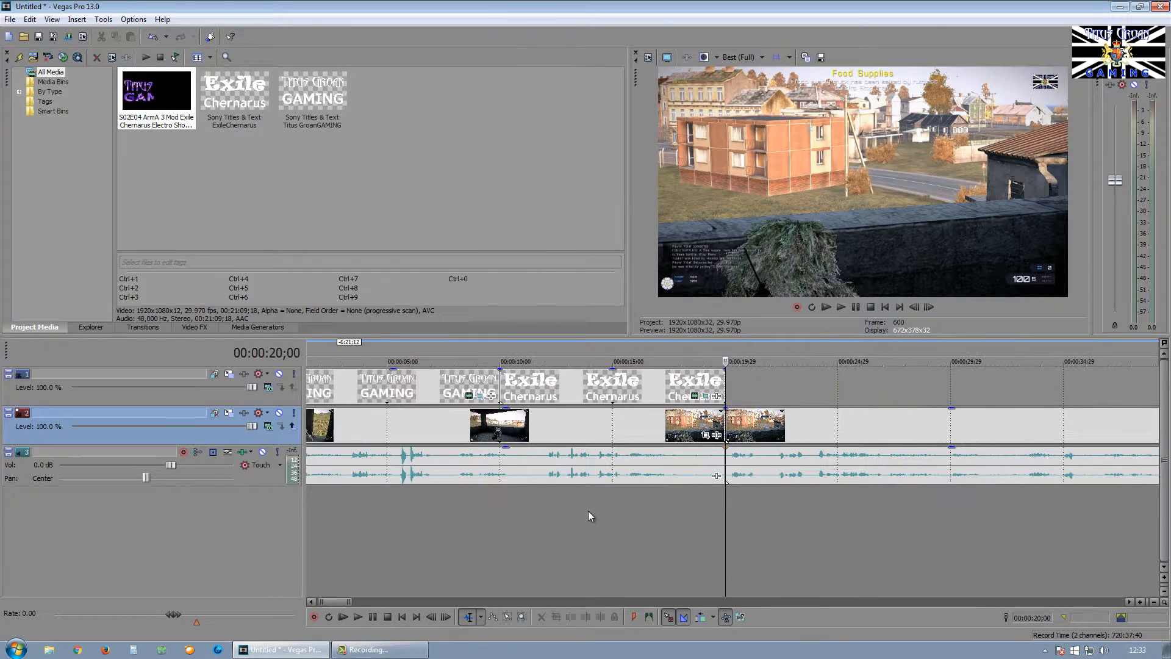
pyautogui.scroll(-10, 587, 510)
# Step: Move the gameplay video and audio after the split down onto separate new tracks, keeping their start at 00:00:20;00
pyautogui.moveTo(470, 428); pyautogui.dragTo(507, 425)
pyautogui.moveTo(466, 492); pyautogui.dragTo(425, 518)
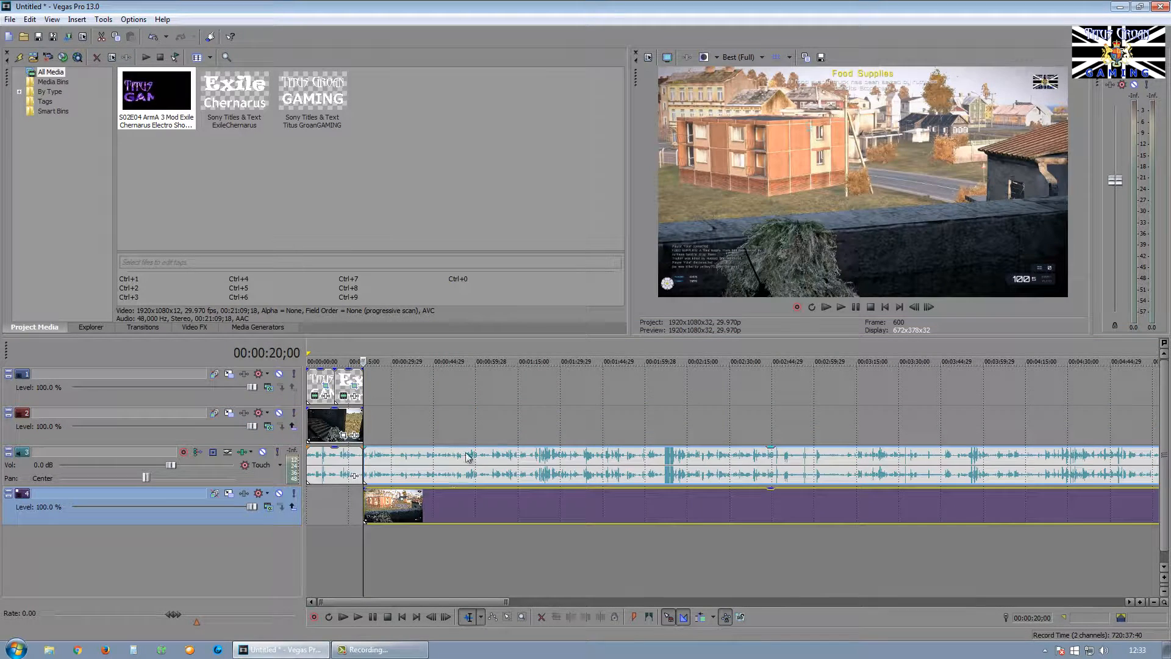
pyautogui.click(459, 468)
pyautogui.moveTo(452, 544); pyautogui.dragTo(518, 546)
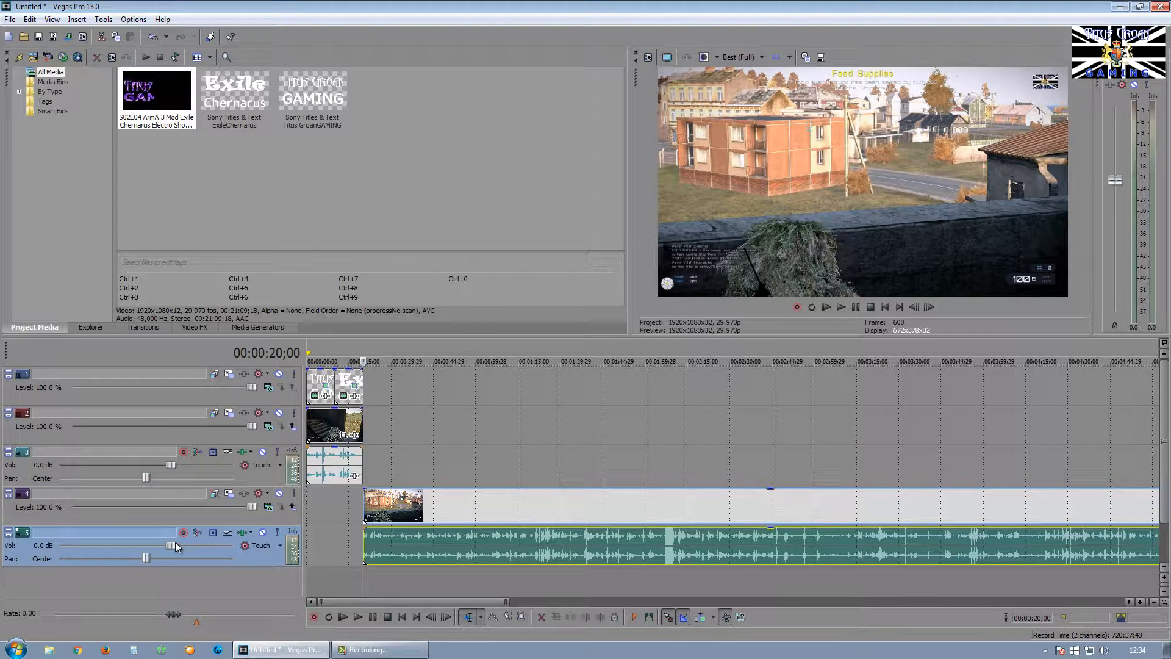
# Step: Lower the volume of the main gameplay audio track to -58.0 dB and return the playhead to the start
pyautogui.moveTo(174, 544); pyautogui.dragTo(78, 540)
pyautogui.scroll(4, 528, 426)
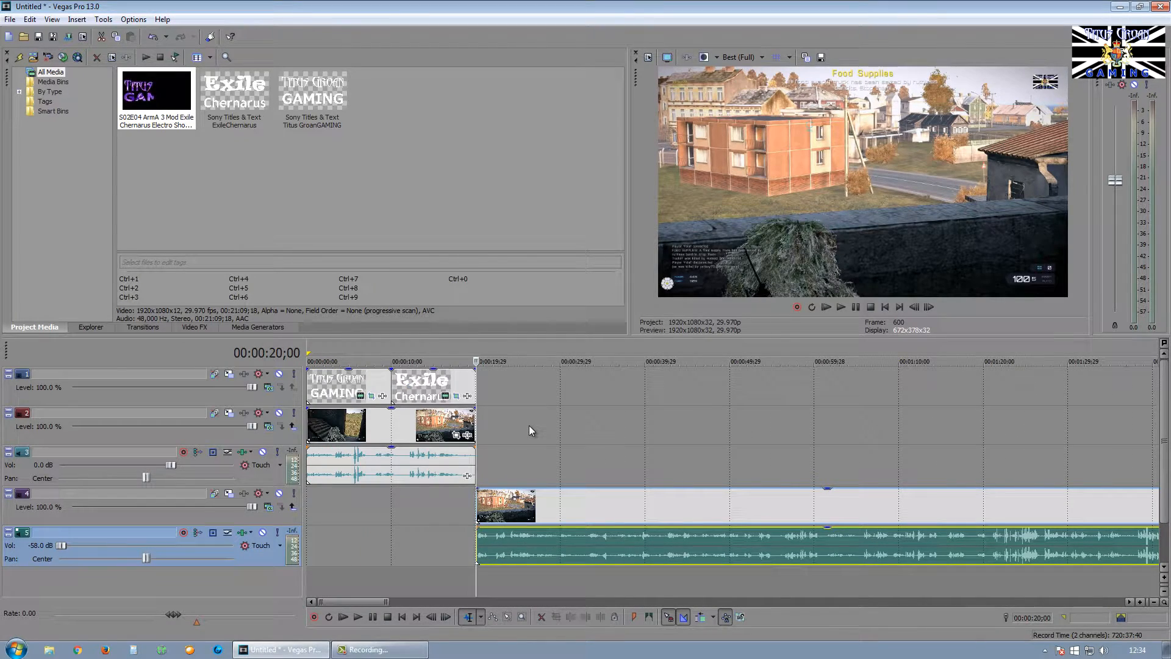
pyautogui.click(870, 307)
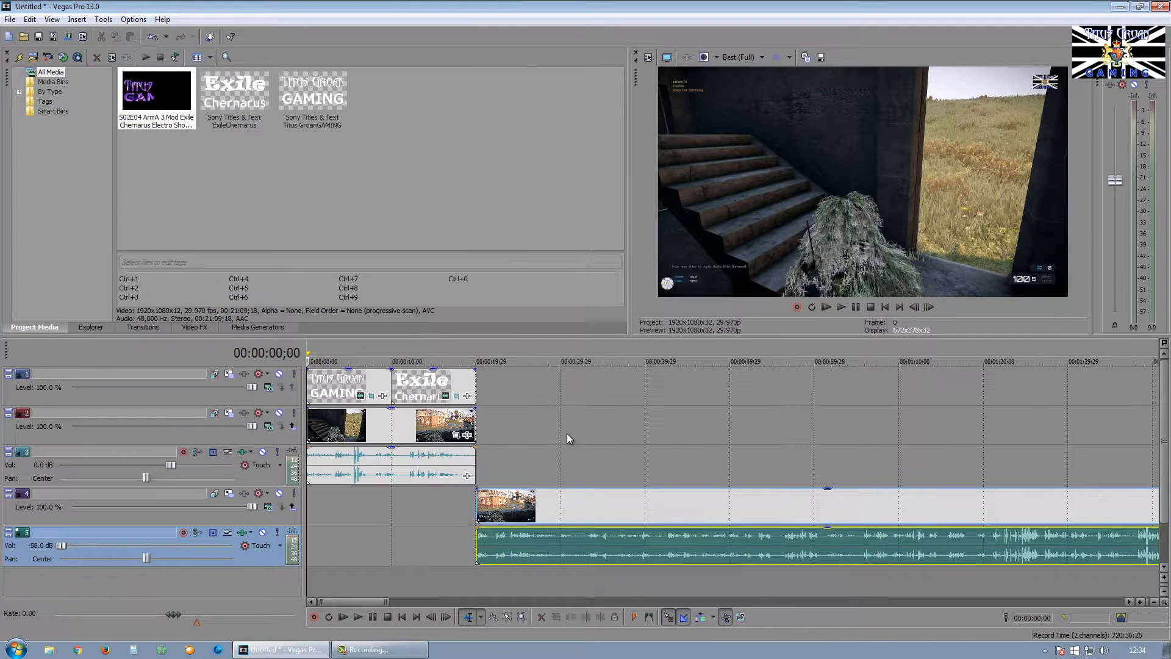
# Step: Set the title track's compositing mode to Multiply (Mask) and play the intro to preview it
pyautogui.click(178, 376)
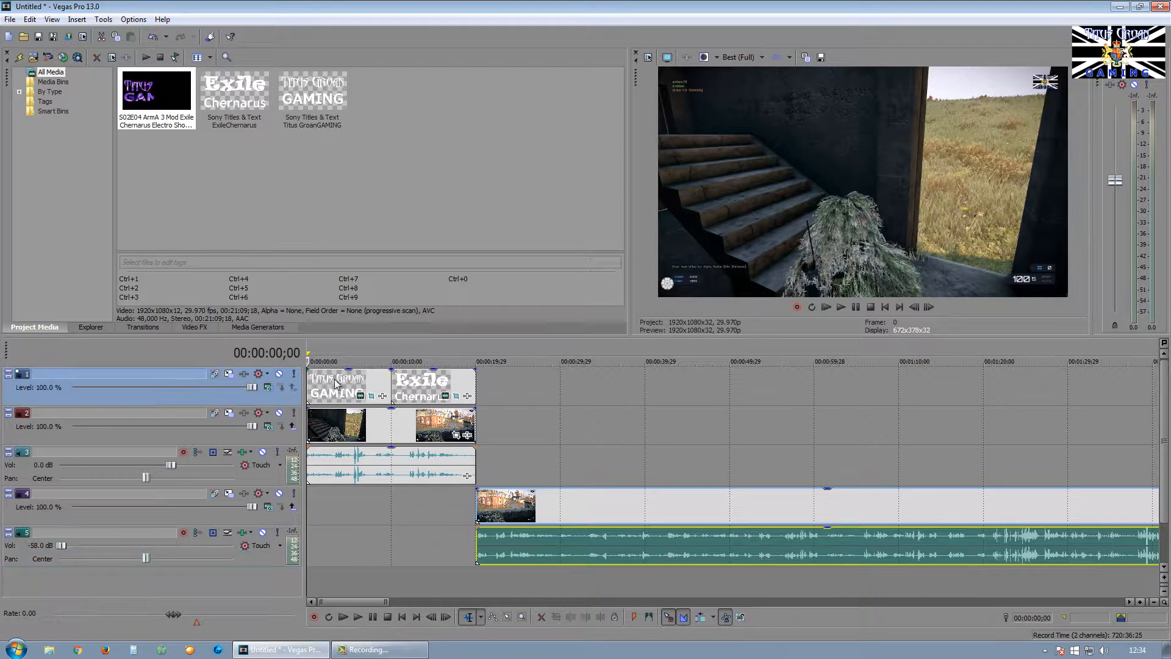
pyautogui.click(268, 388)
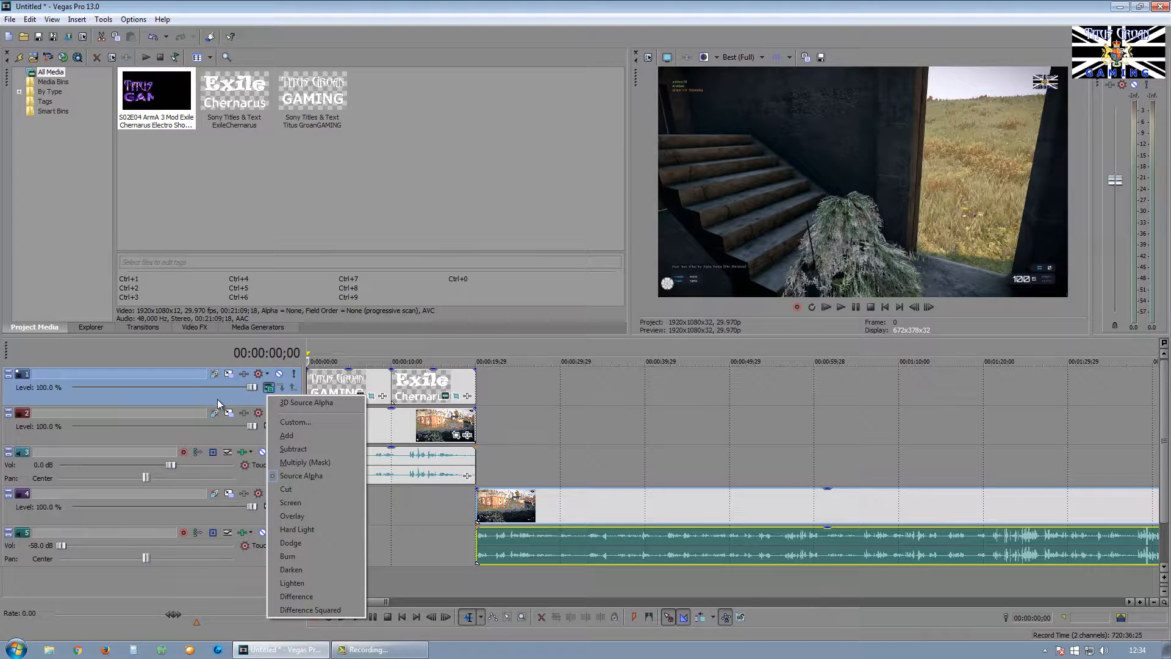
pyautogui.click(218, 403)
pyautogui.click(269, 387)
pyautogui.click(284, 462)
pyautogui.click(858, 307)
# Step: Lower the intro gameplay audio track's volume to -Inf. and delete that track
pyautogui.moveTo(168, 463); pyautogui.dragTo(42, 461)
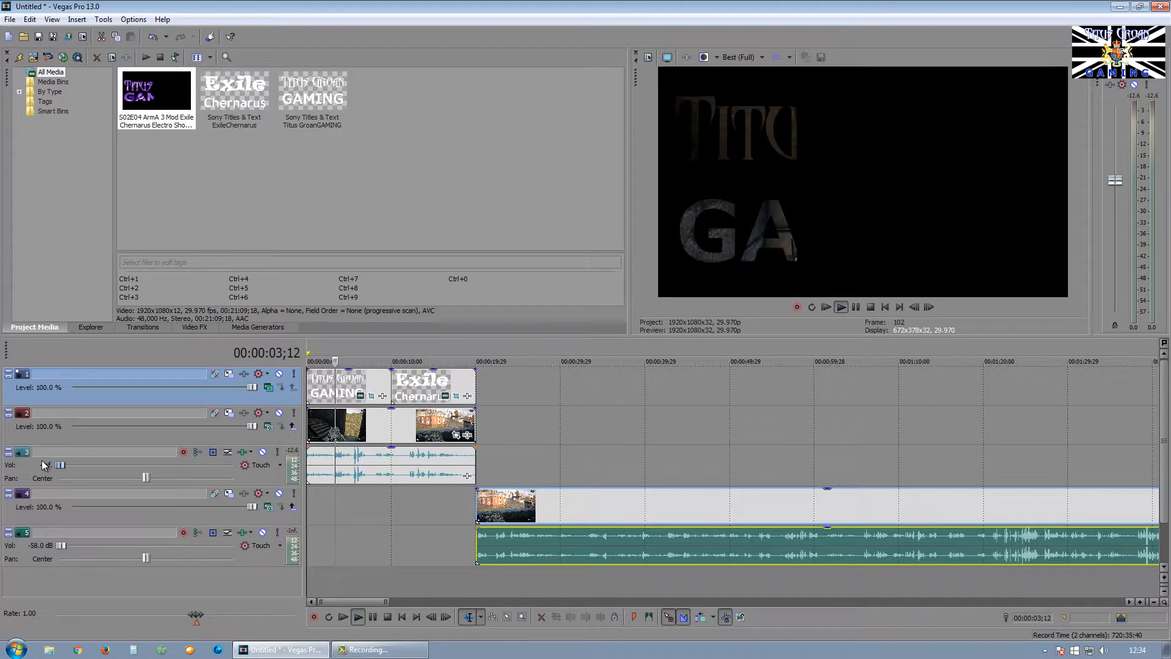
pyautogui.rightClick(131, 455)
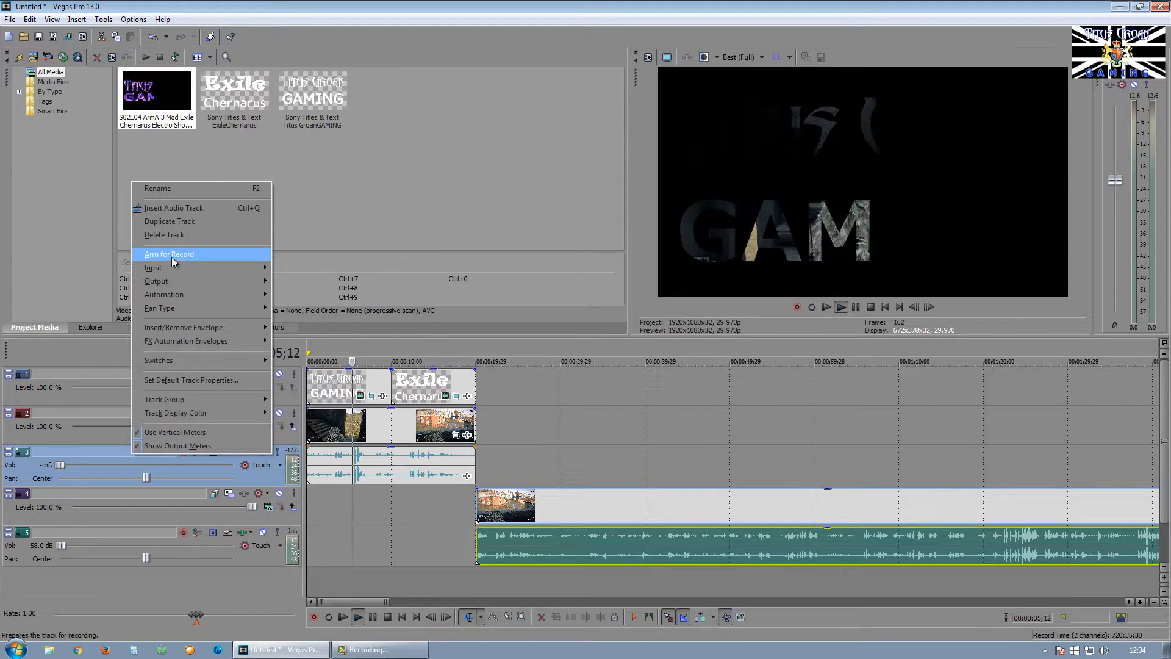
pyautogui.click(167, 237)
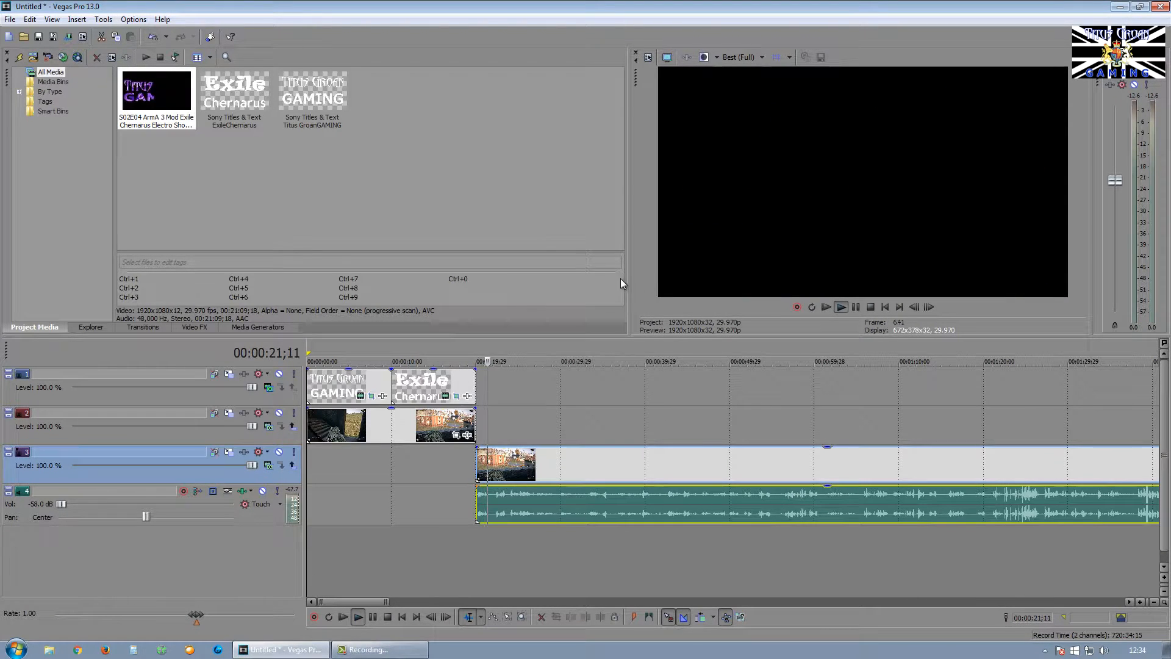
# Step: Enlarge the video preview area and reduce the height of the timeline tracks
pyautogui.moveTo(629, 281); pyautogui.dragTo(588, 283)
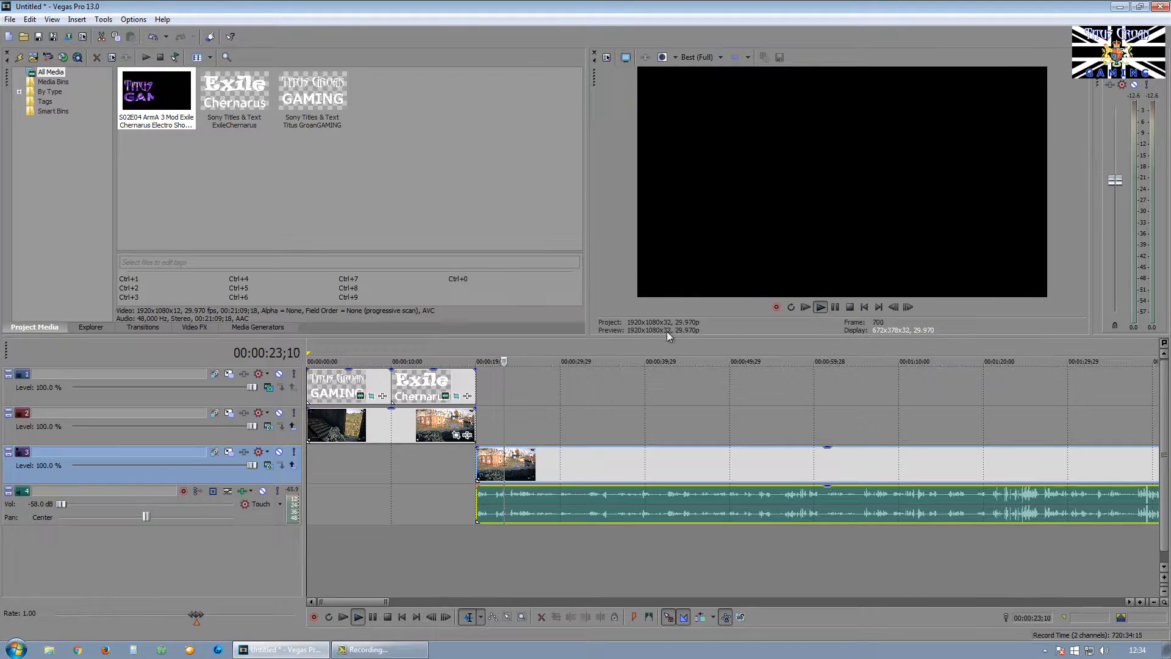
pyautogui.moveTo(666, 334); pyautogui.dragTo(673, 398)
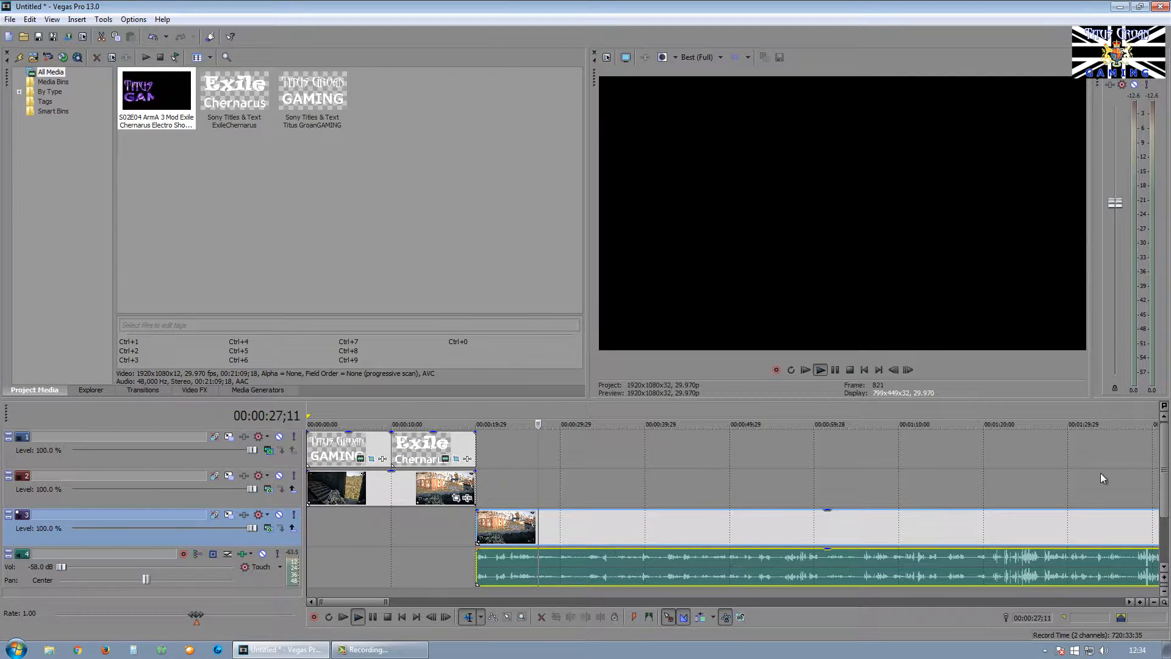
pyautogui.click(1163, 590)
pyautogui.click(1163, 590)
# Step: Check the preview of the main gameplay footage at several points after the titles and stop playback at 00:00:33;12
pyautogui.click(649, 575)
pyautogui.click(727, 580)
pyautogui.click(589, 580)
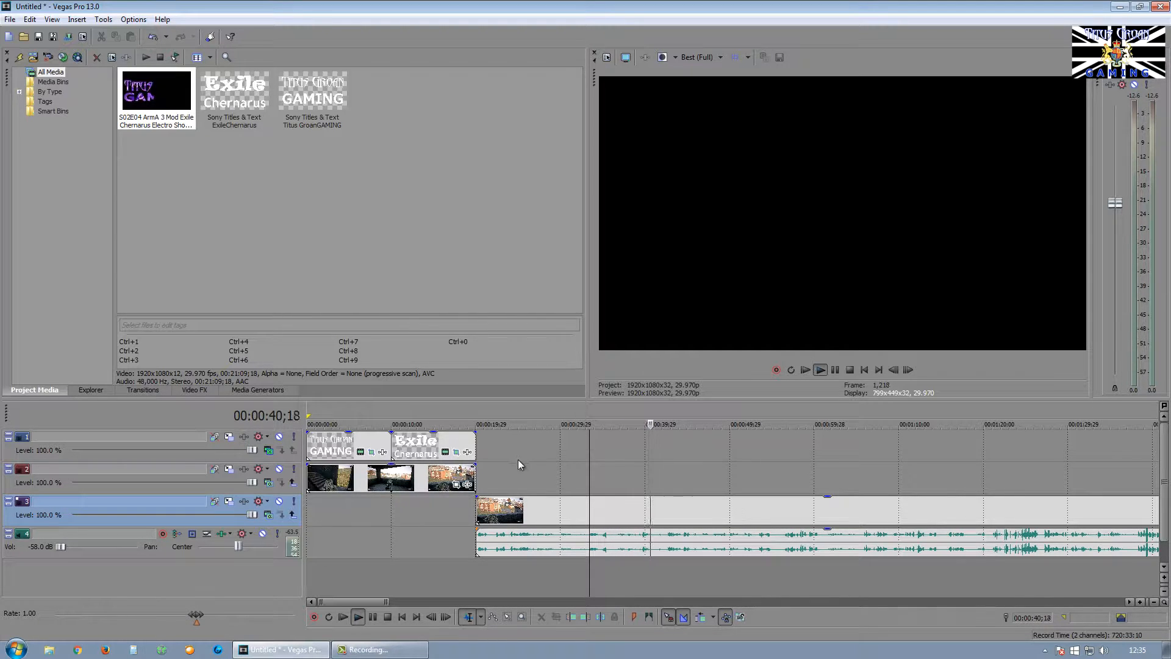
pyautogui.click(848, 370)
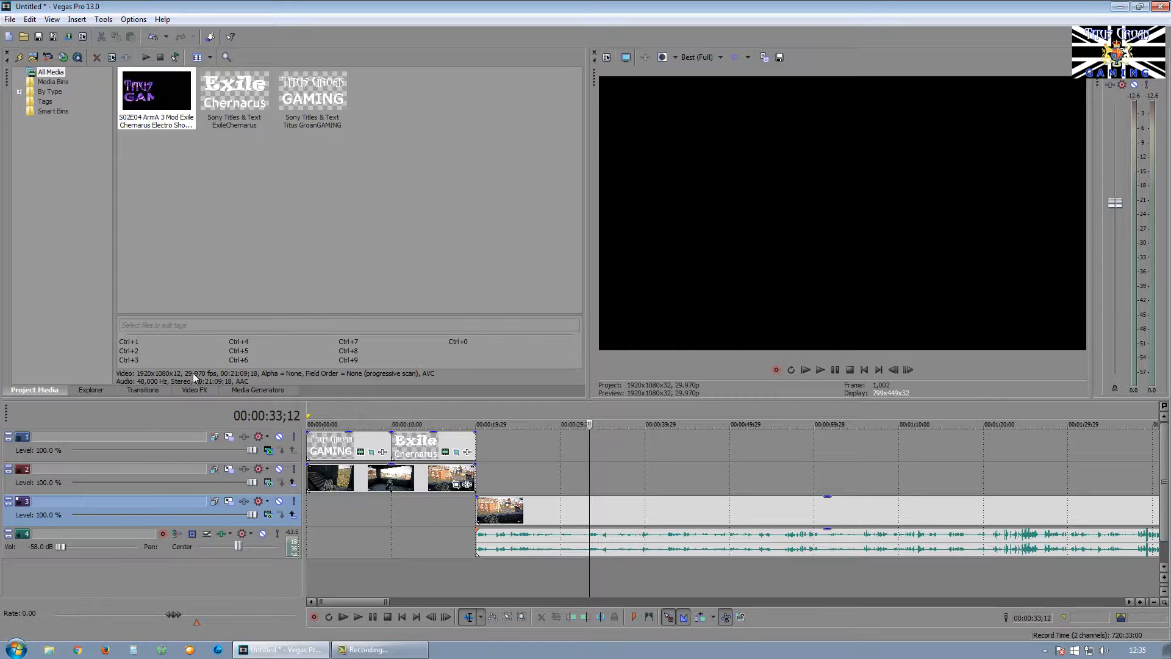
# Step: Add a White Solid Color event to the title track directly after the titles and extend it to about 00:01:26
pyautogui.click(239, 390)
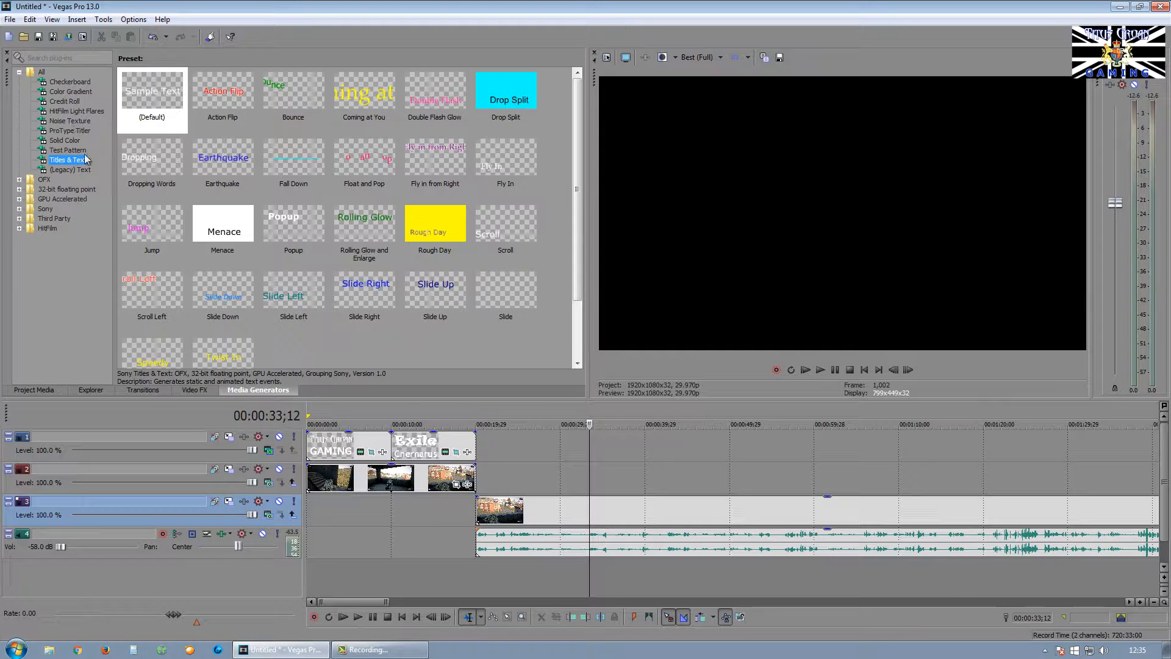
pyautogui.click(191, 391)
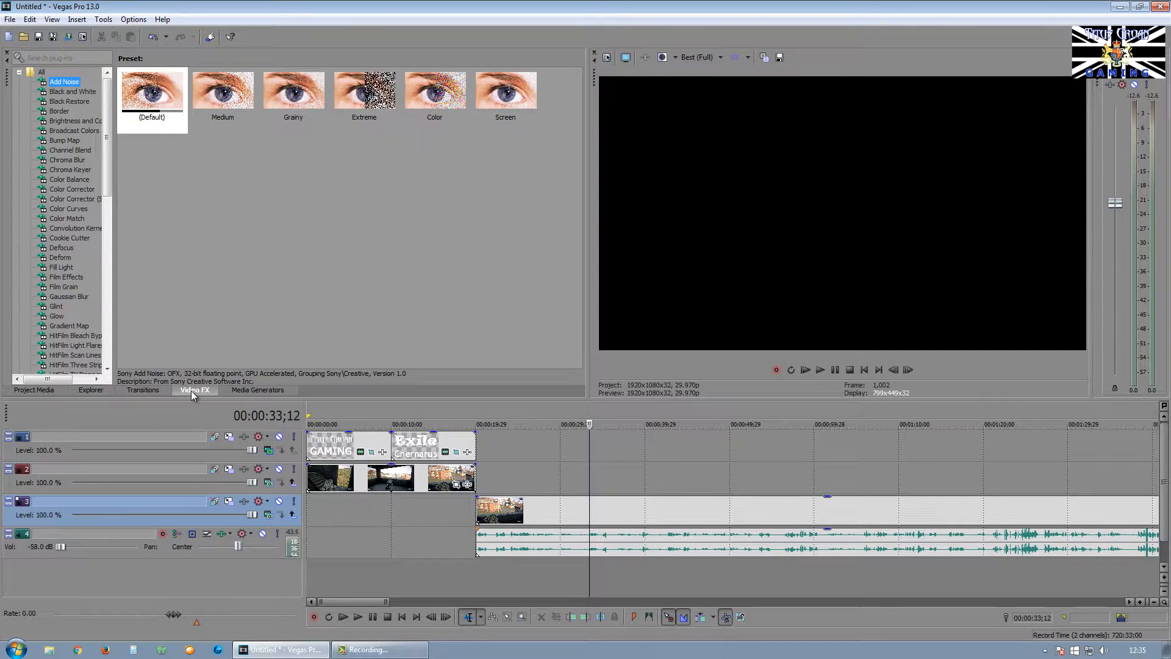
pyautogui.click(244, 389)
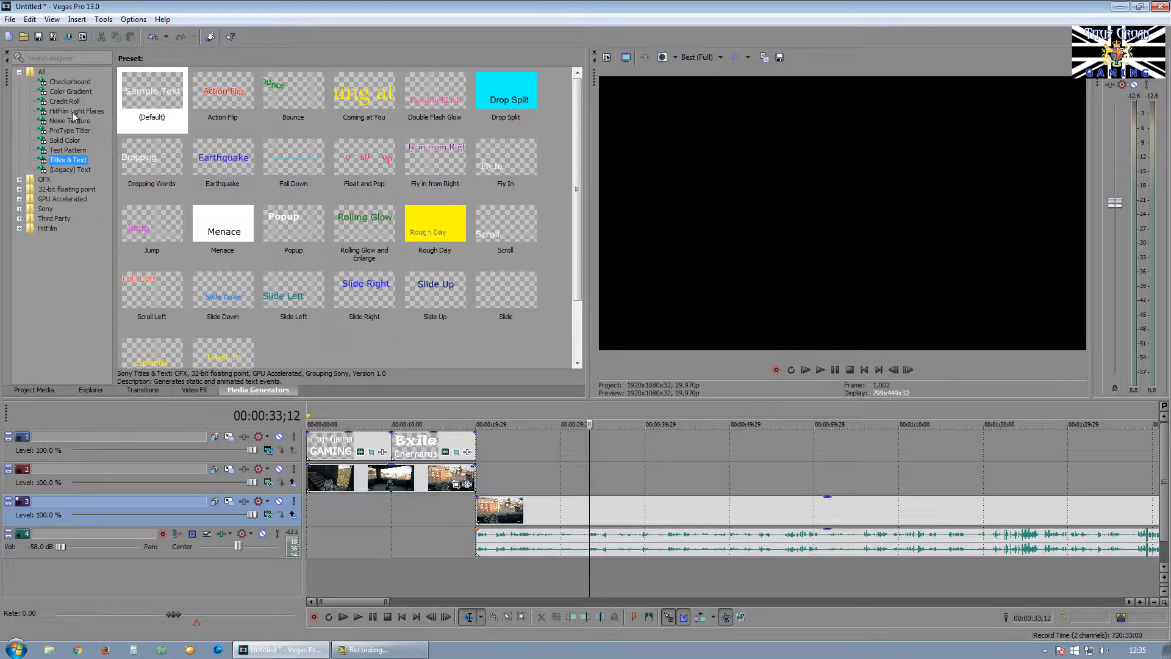
pyautogui.click(65, 141)
pyautogui.moveTo(146, 99); pyautogui.dragTo(400, 318)
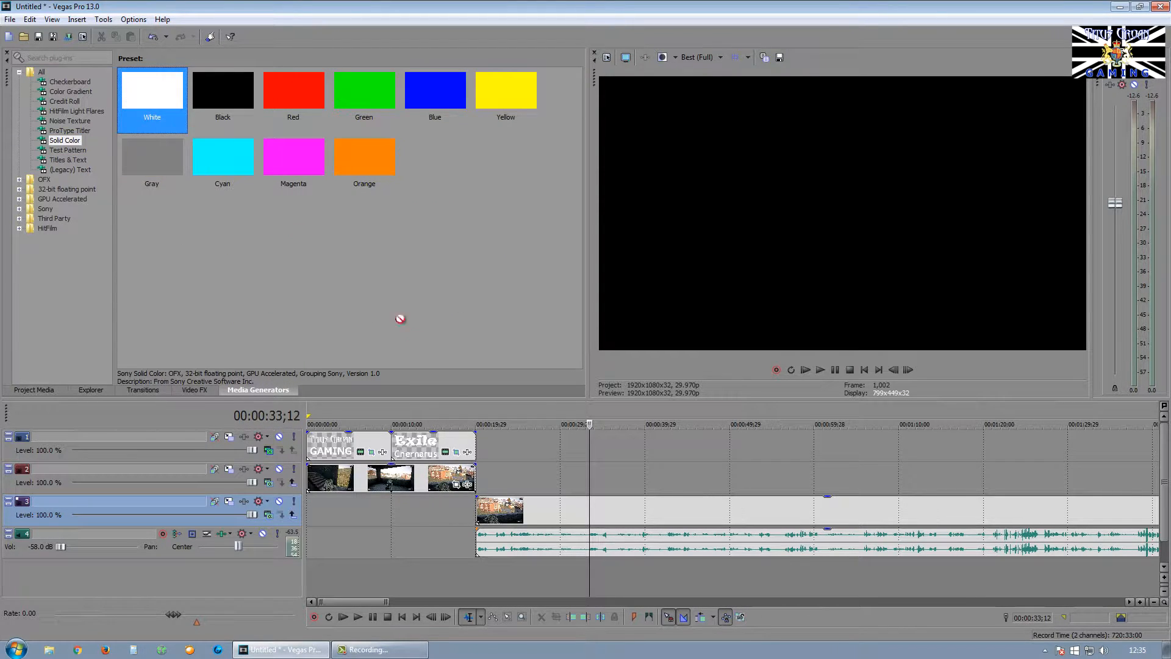
pyautogui.moveTo(486, 451); pyautogui.dragTo(486, 451)
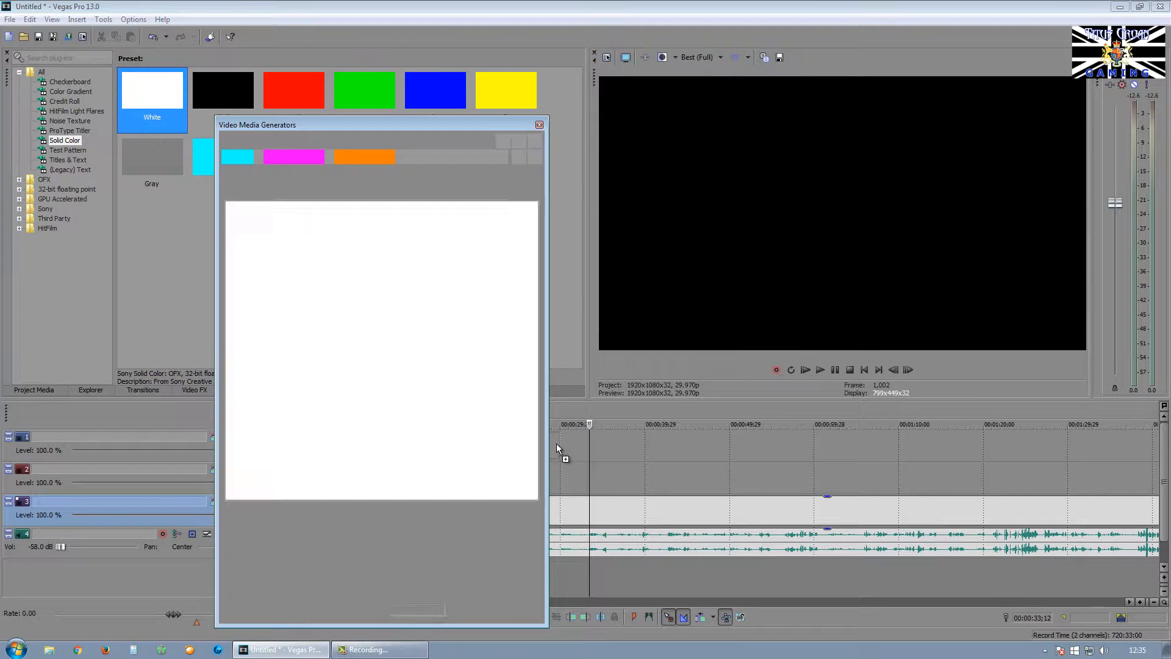
pyautogui.moveTo(560, 448); pyautogui.dragTo(1039, 415)
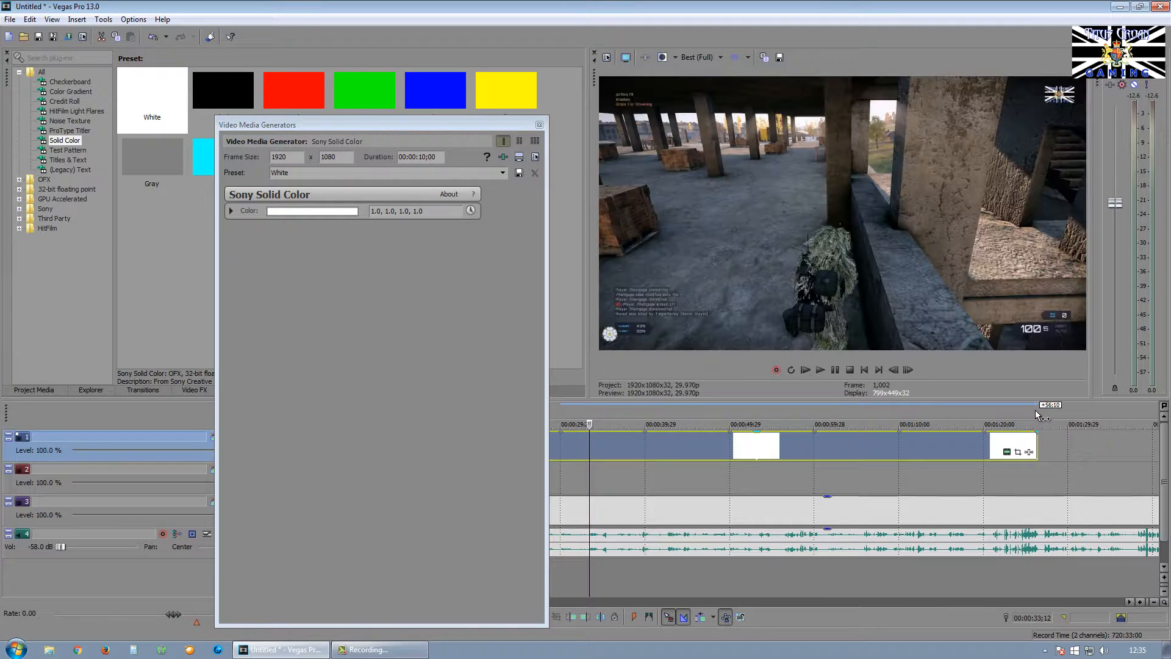
pyautogui.click(539, 125)
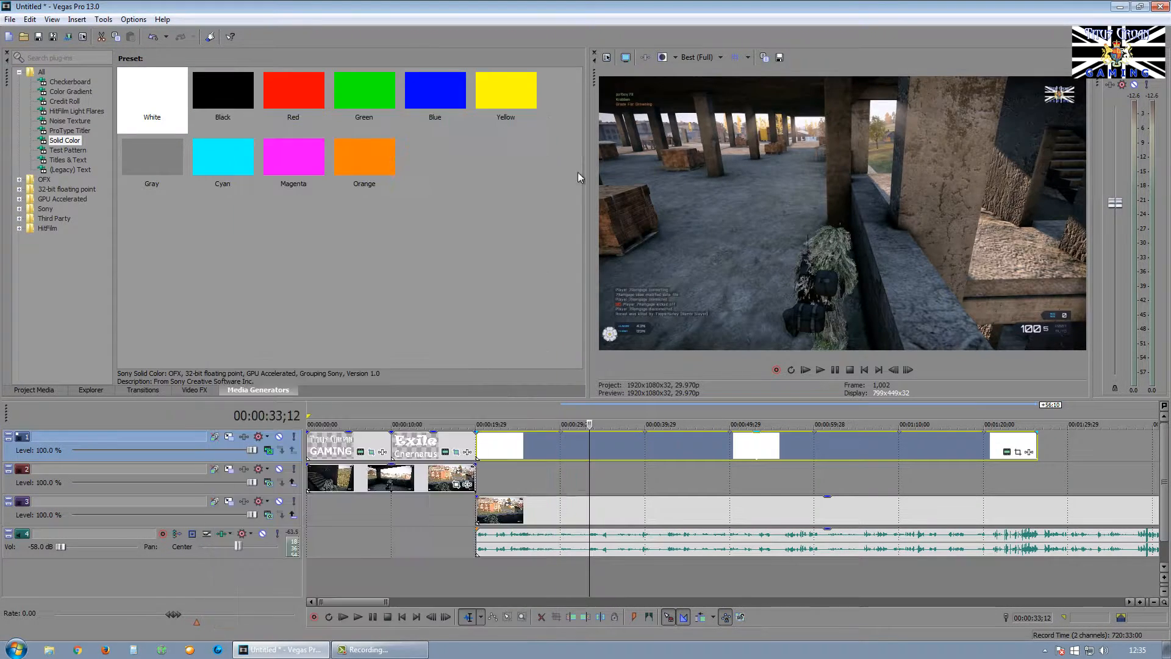
# Step: Delete the White Solid Color event from the title track
pyautogui.scroll(-2, 685, 458)
pyautogui.click(630, 451)
pyautogui.press('Delete')
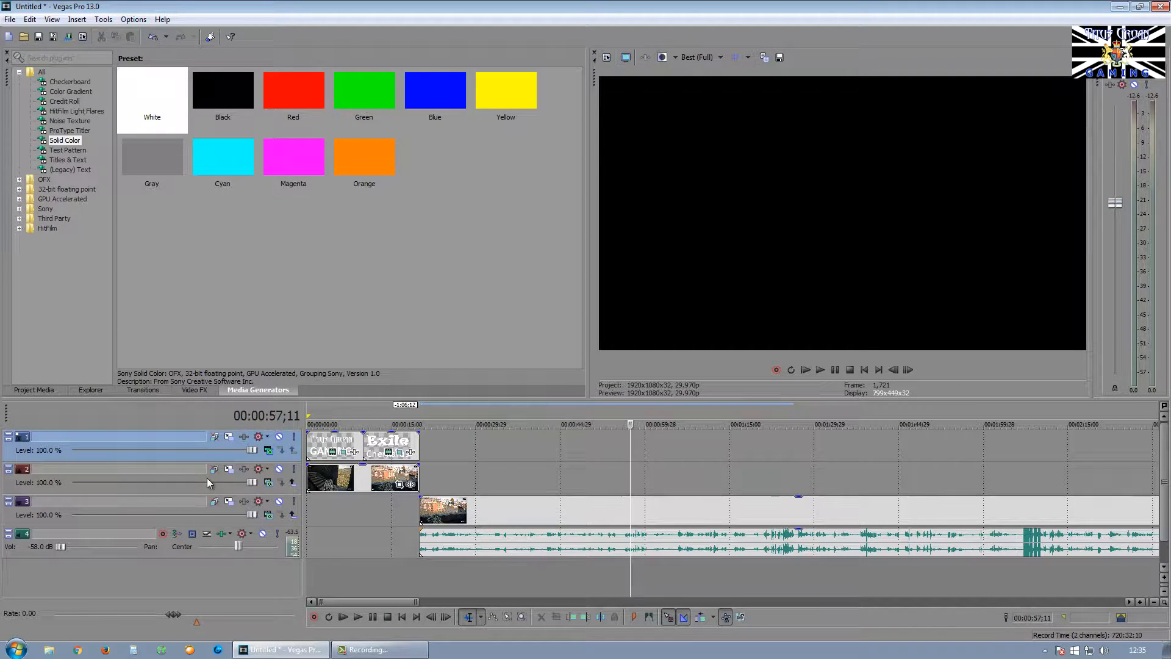
# Step: Make the intro gameplay track a compositing child of the title track and check the footage after the titles in the preview
pyautogui.click(183, 469)
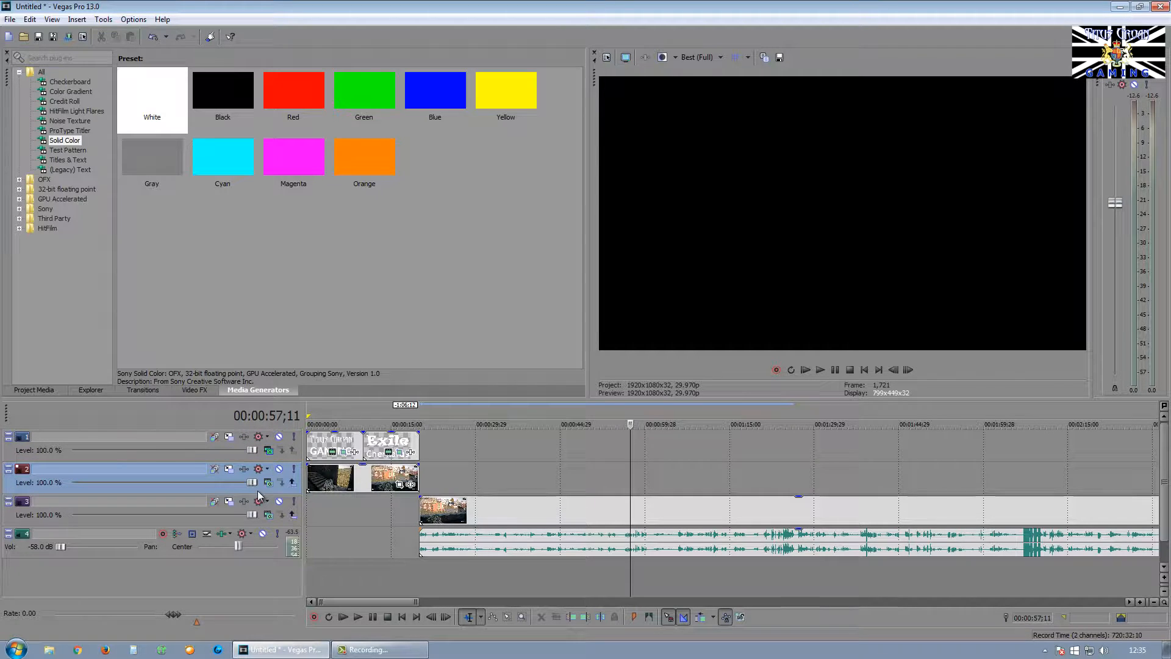
pyautogui.click(164, 444)
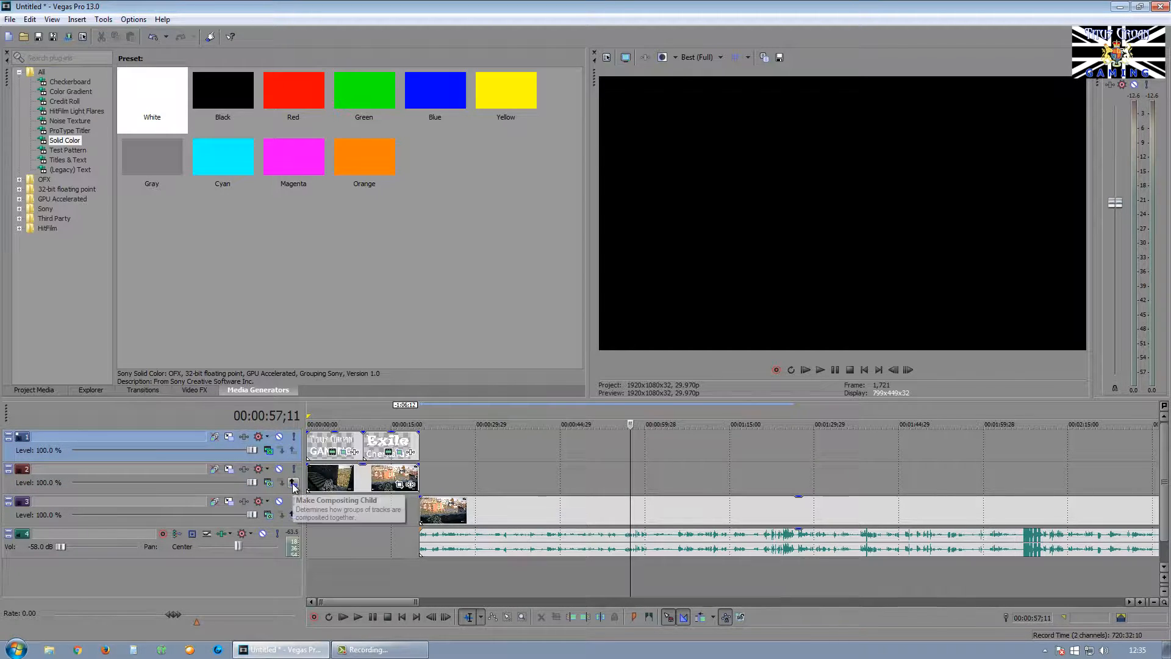
pyautogui.click(293, 484)
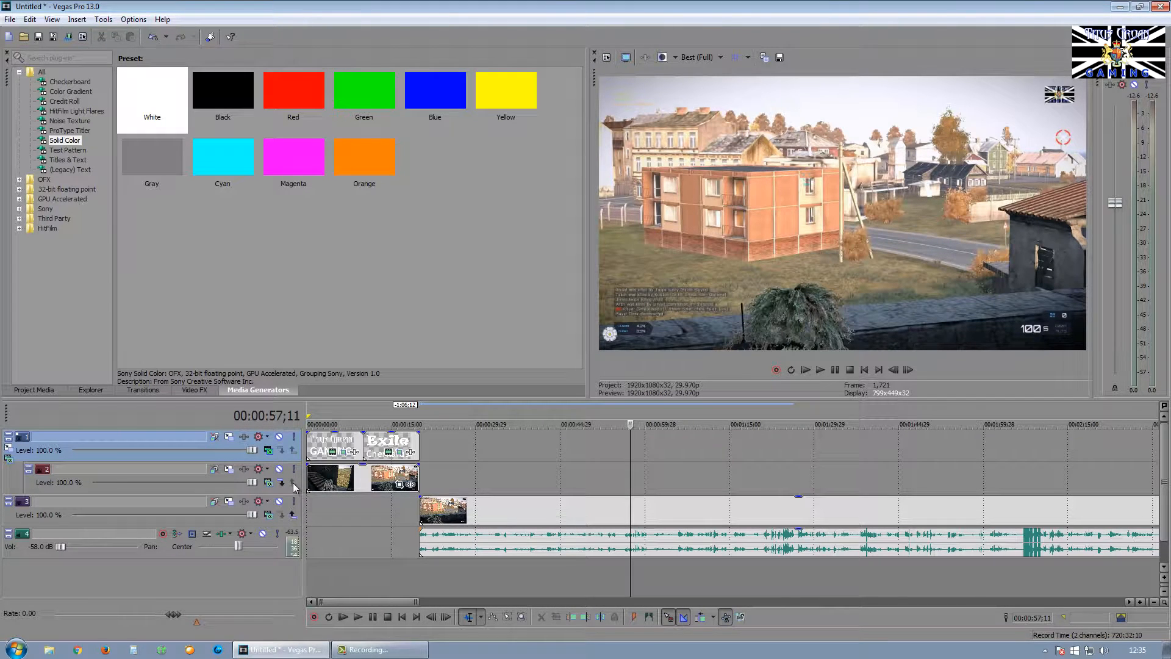
pyautogui.click(422, 573)
pyautogui.click(468, 575)
pyautogui.click(527, 574)
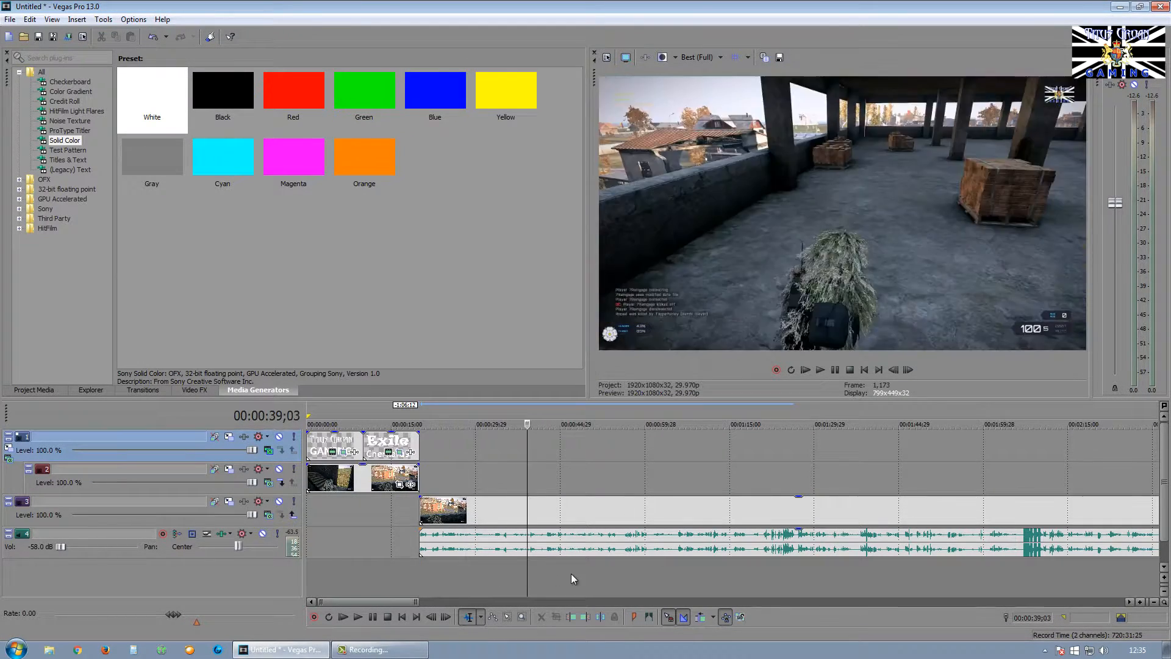
# Step: Return the playhead to the start and add the Sony Color Balance effect to the intro gameplay track (track 2)
pyautogui.click(32, 390)
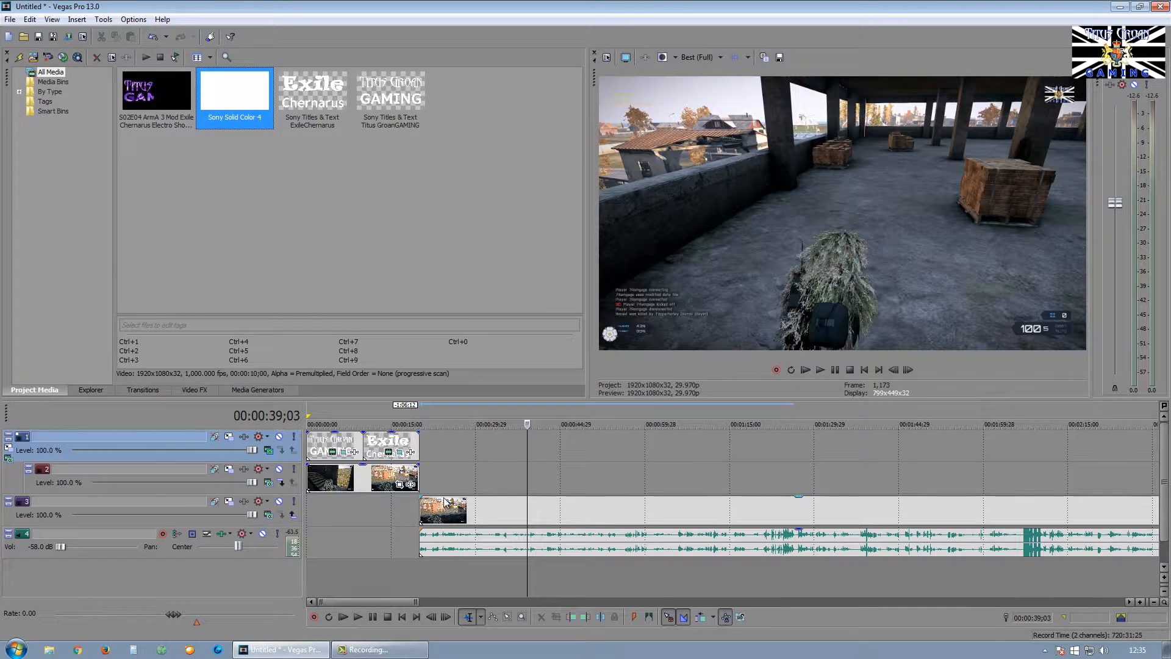
pyautogui.click(864, 370)
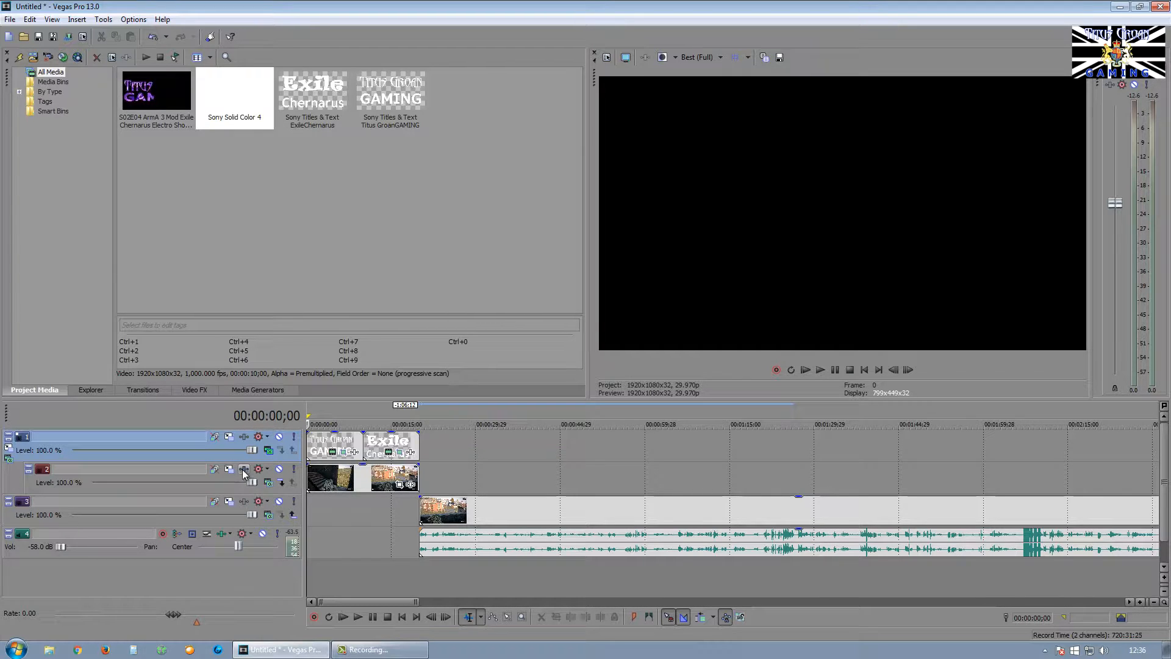
pyautogui.click(159, 471)
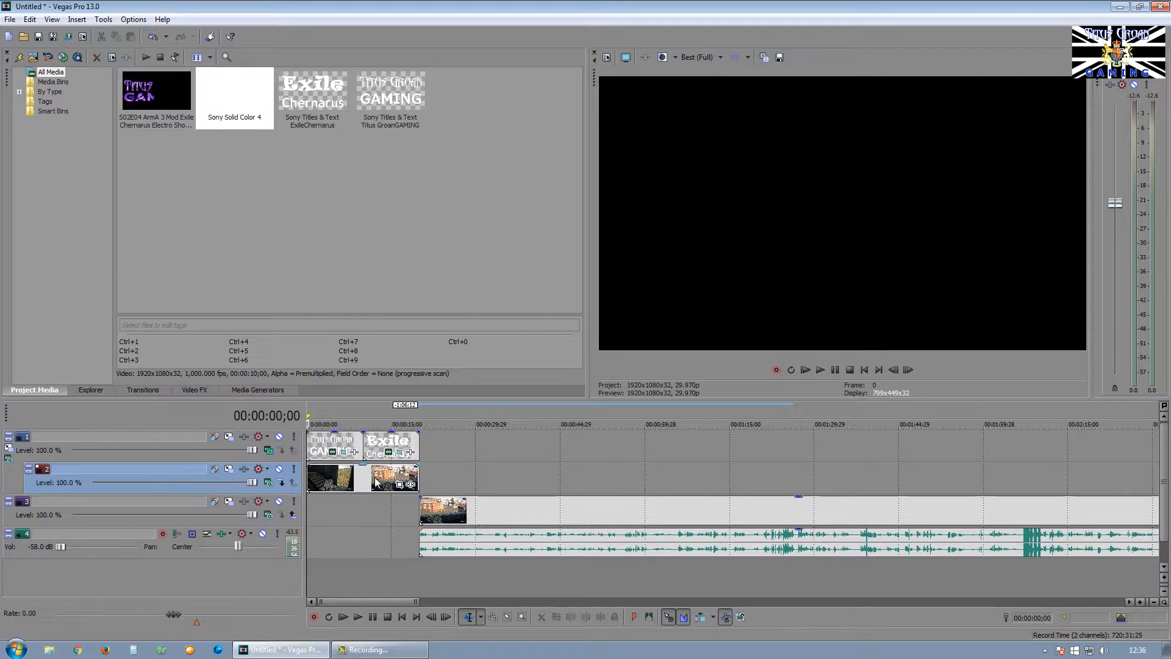
pyautogui.click(245, 468)
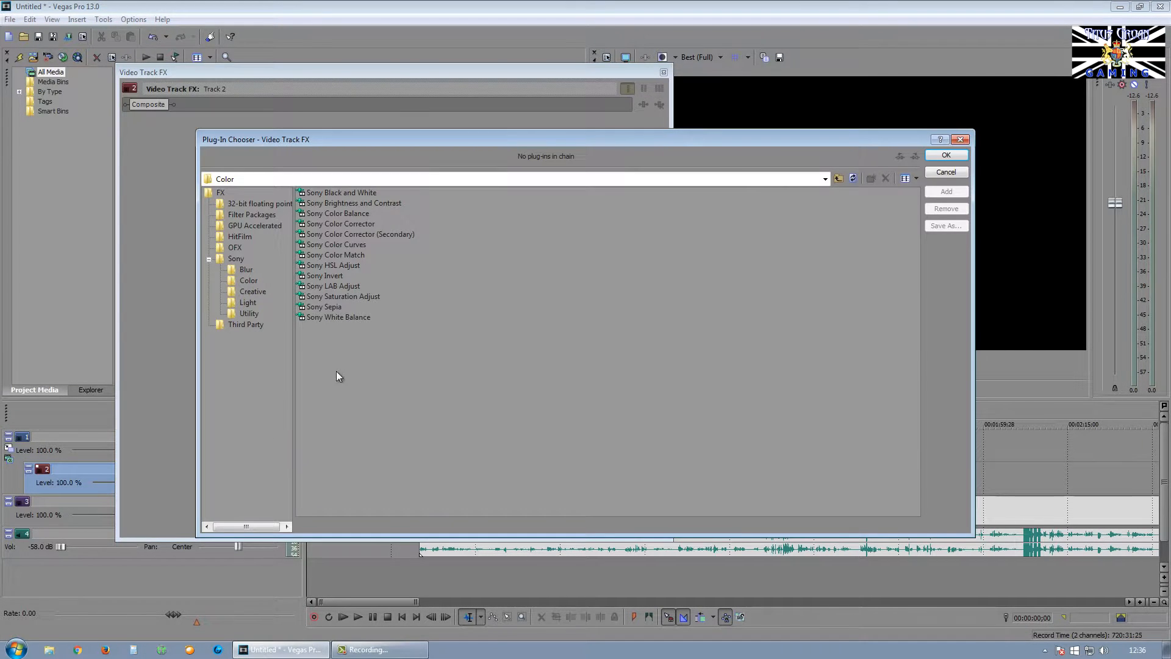
pyautogui.click(330, 216)
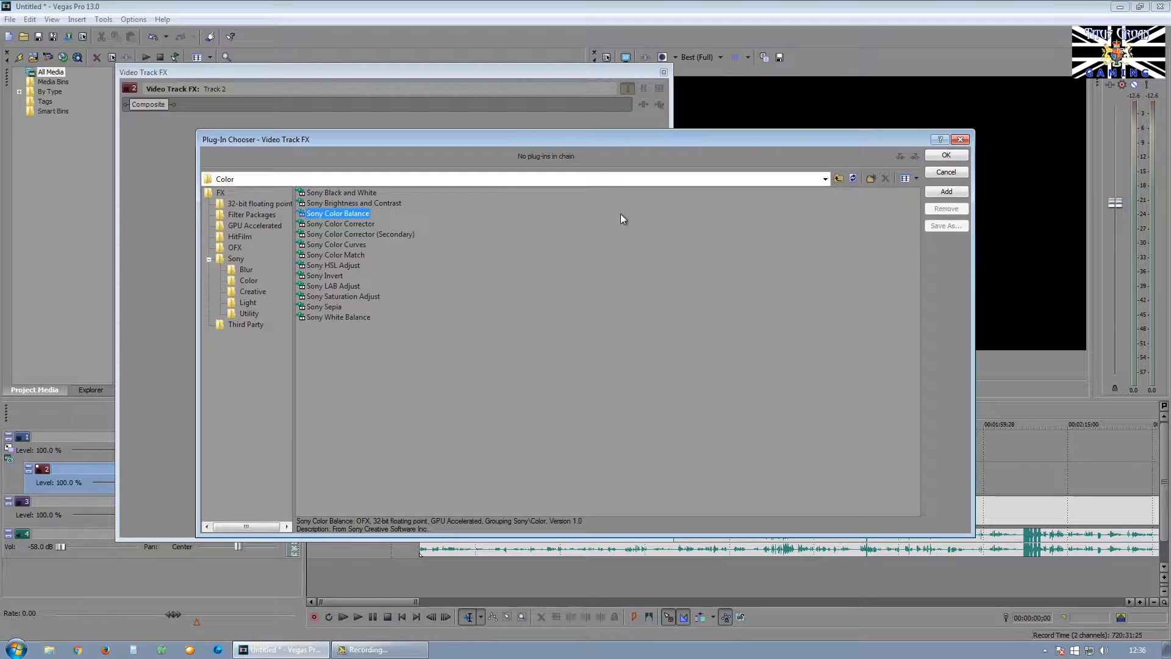
pyautogui.click(946, 192)
pyautogui.click(946, 155)
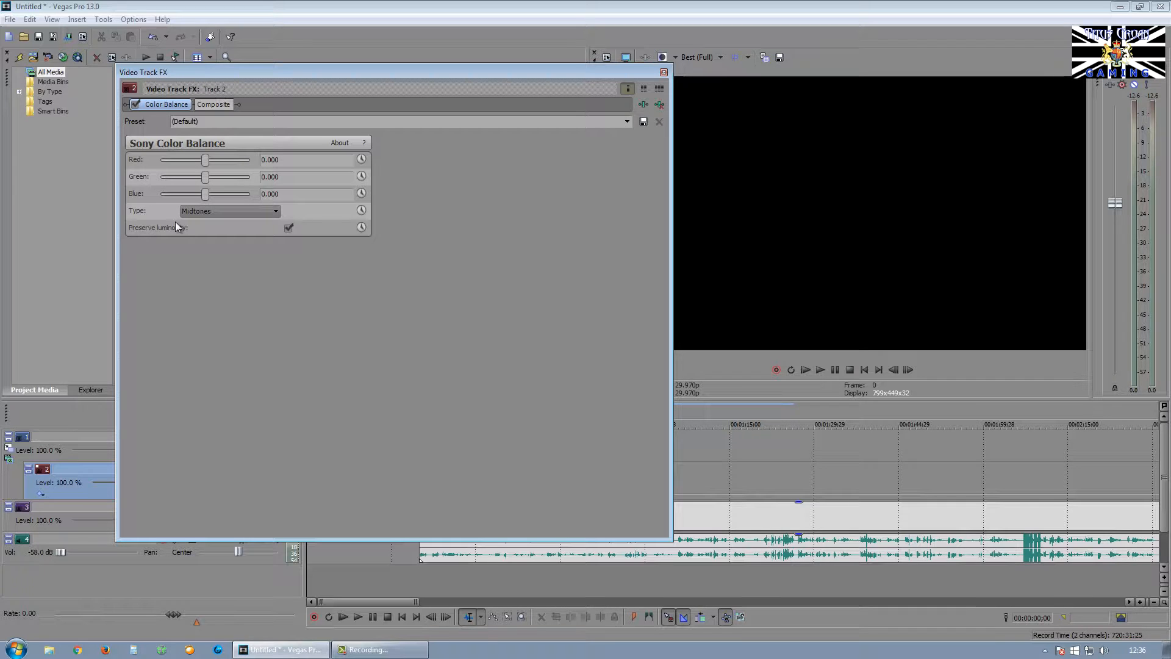
# Step: Replace the Color Balance effect on the intro gameplay track (track 2) with Sony Color Corrector
pyautogui.click(664, 72)
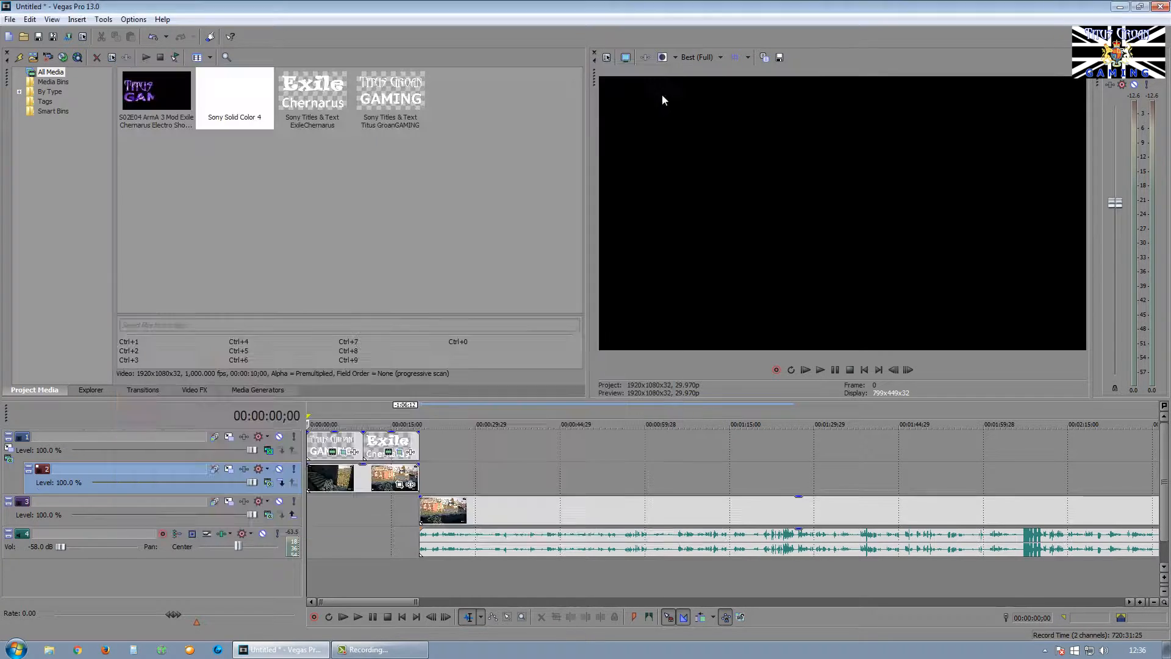
pyautogui.click(243, 469)
pyautogui.click(360, 224)
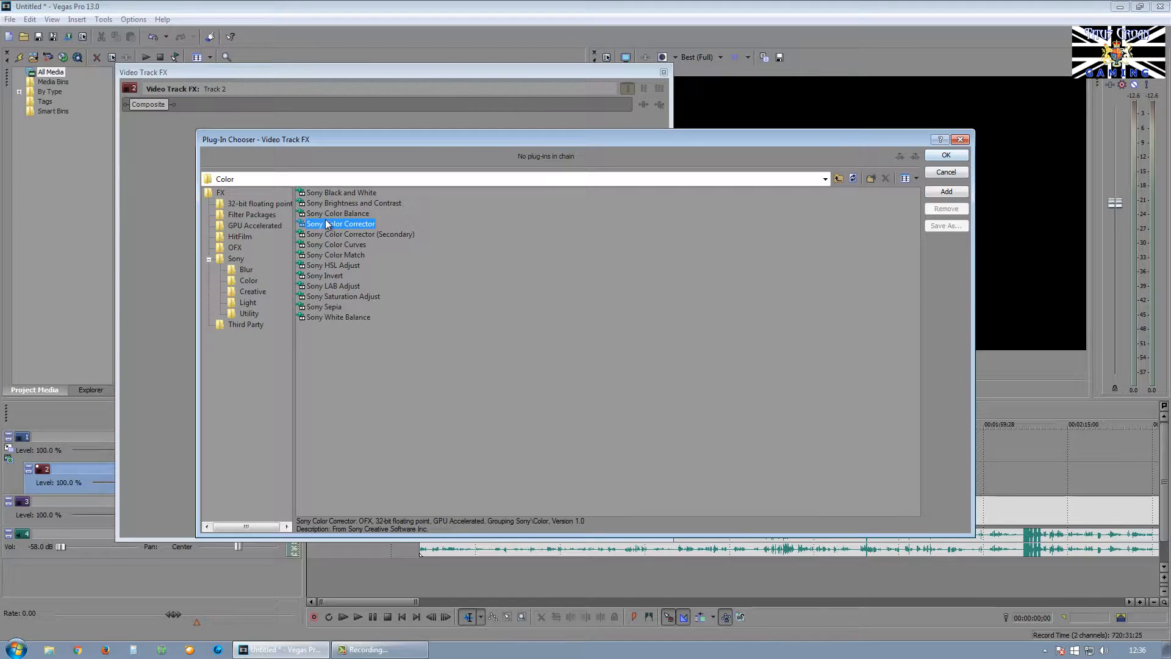
pyautogui.doubleClick(347, 224)
pyautogui.click(939, 156)
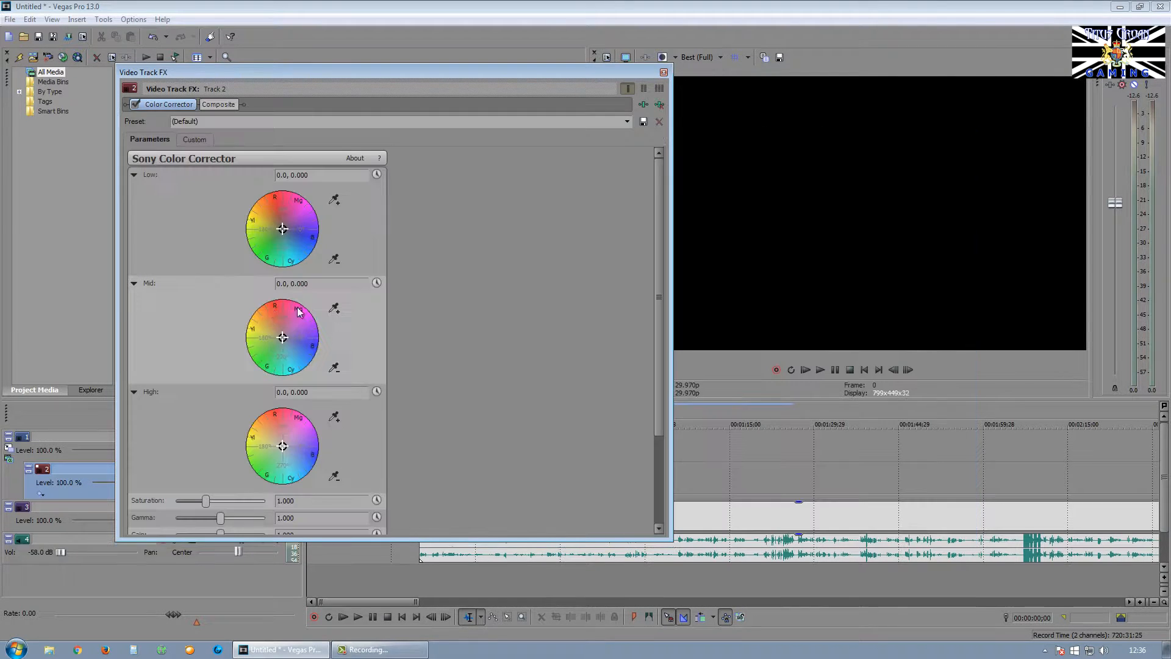
# Step: With the playhead at about 3 seconds, set the color wheels to Low 299.25, 0.5458, Mid 223.6, 0.6444 and High 60.6, 0.747
pyautogui.moveTo(415, 73); pyautogui.dragTo(629, 82)
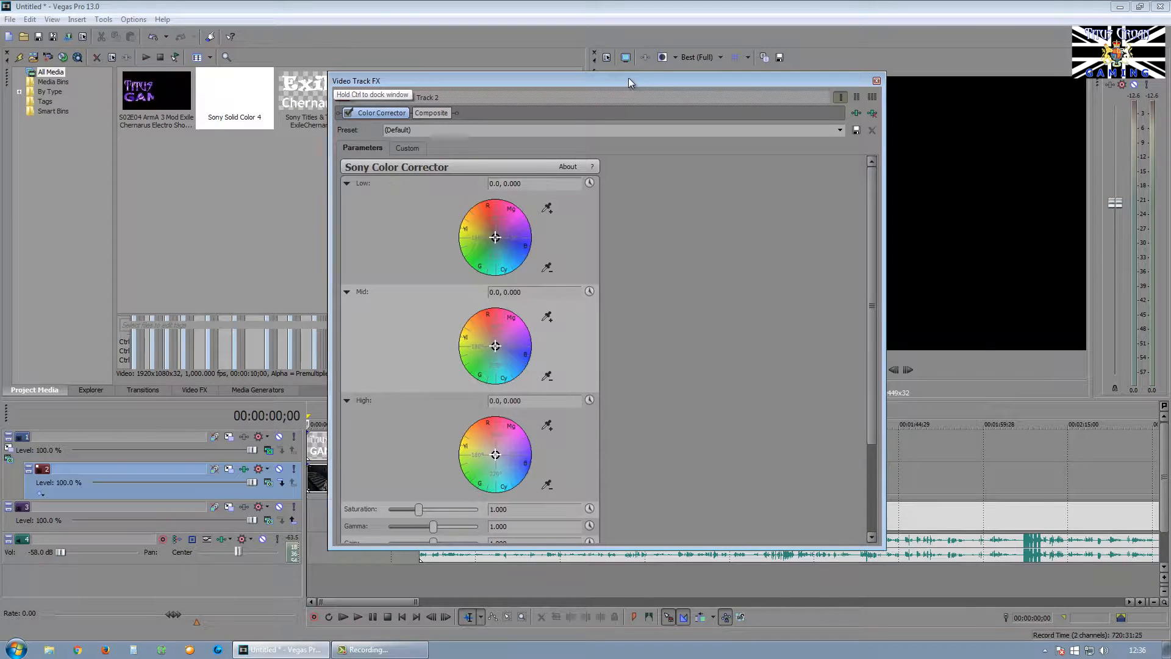
pyautogui.click(324, 584)
pyautogui.moveTo(634, 77); pyautogui.dragTo(330, 72)
pyautogui.moveTo(193, 235); pyautogui.dragTo(203, 237)
pyautogui.moveTo(187, 341); pyautogui.dragTo(175, 331)
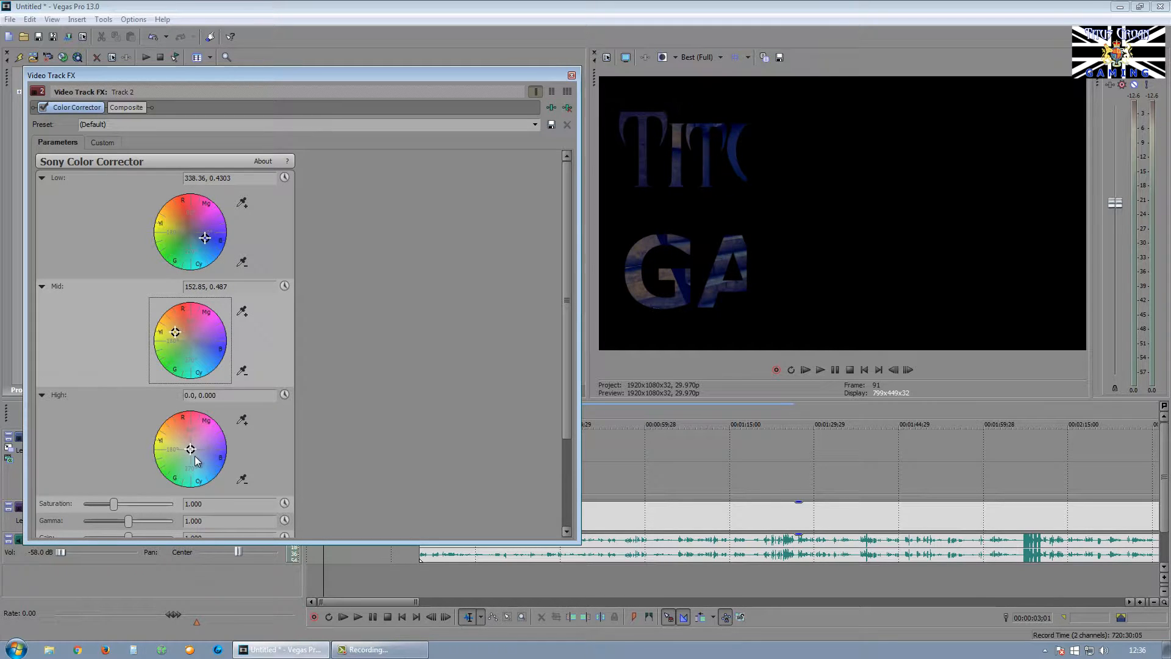
pyautogui.moveTo(191, 452); pyautogui.dragTo(199, 457)
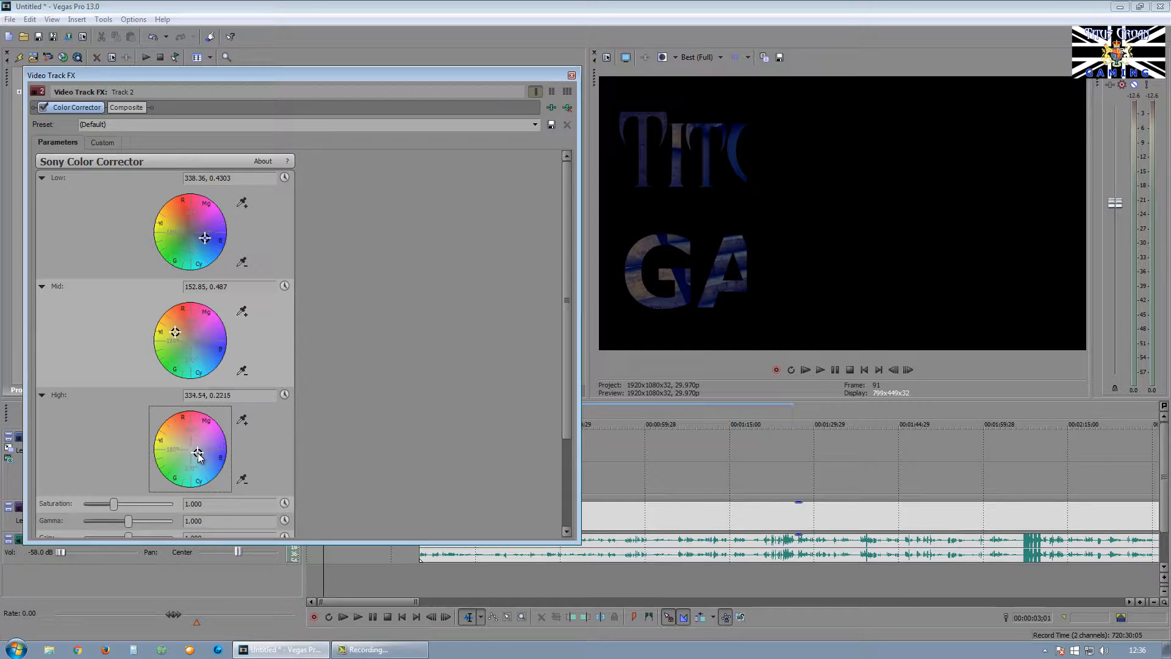
pyautogui.moveTo(203, 462); pyautogui.dragTo(208, 436)
pyautogui.moveTo(176, 333); pyautogui.dragTo(174, 359)
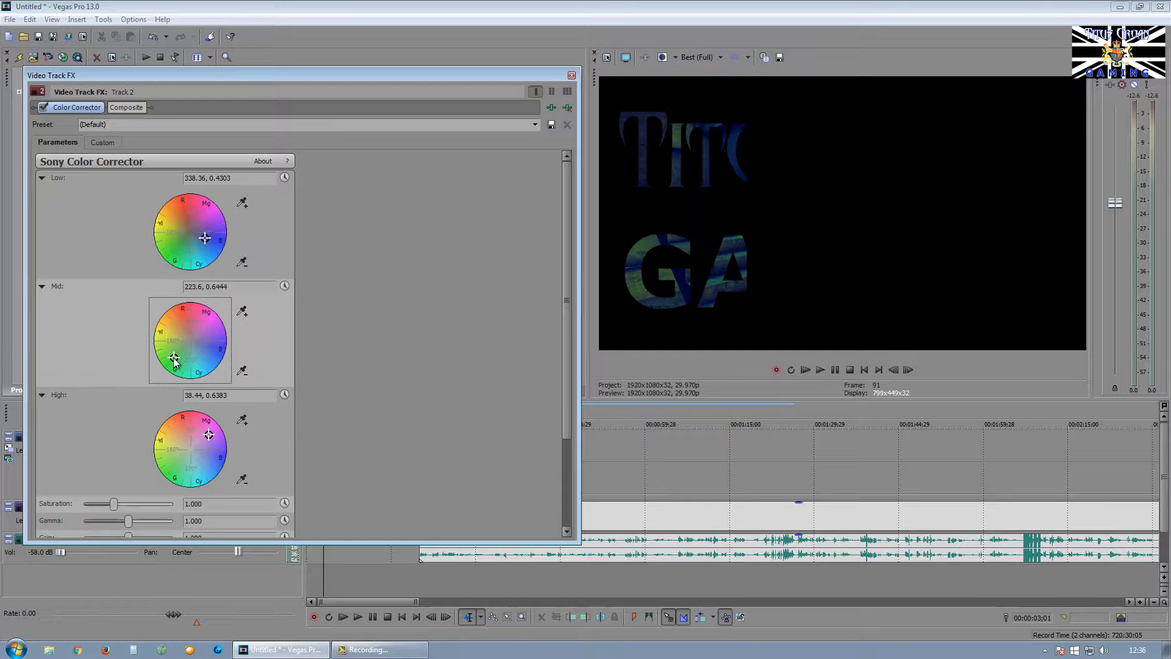
pyautogui.moveTo(205, 240); pyautogui.dragTo(212, 245)
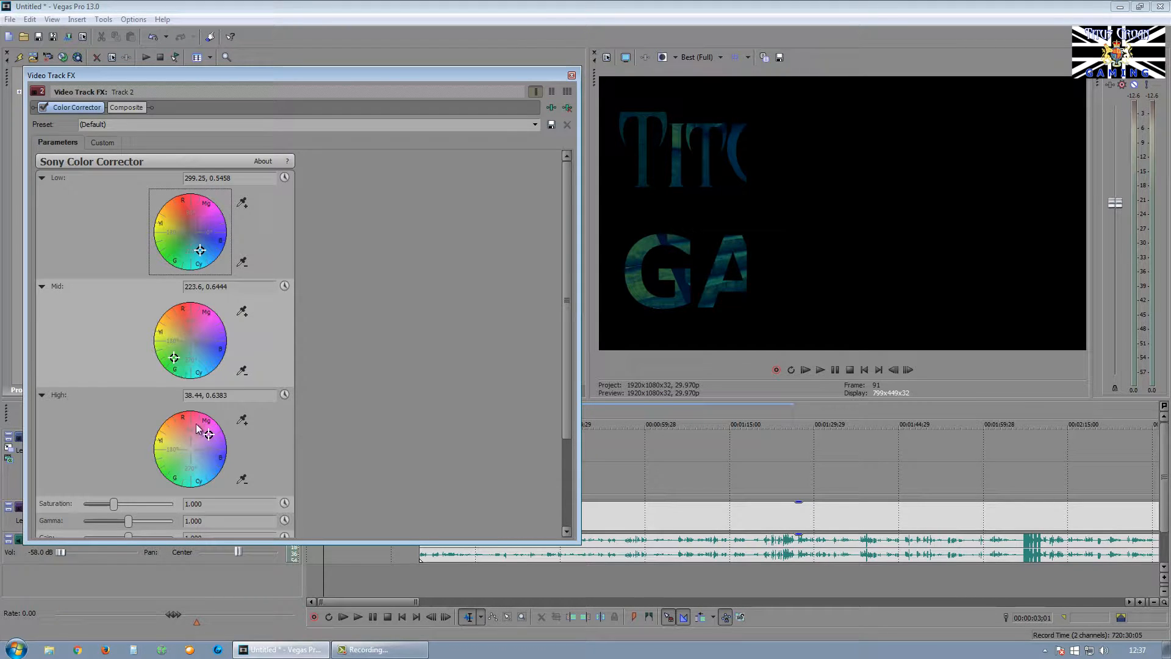
pyautogui.moveTo(209, 436); pyautogui.dragTo(202, 423)
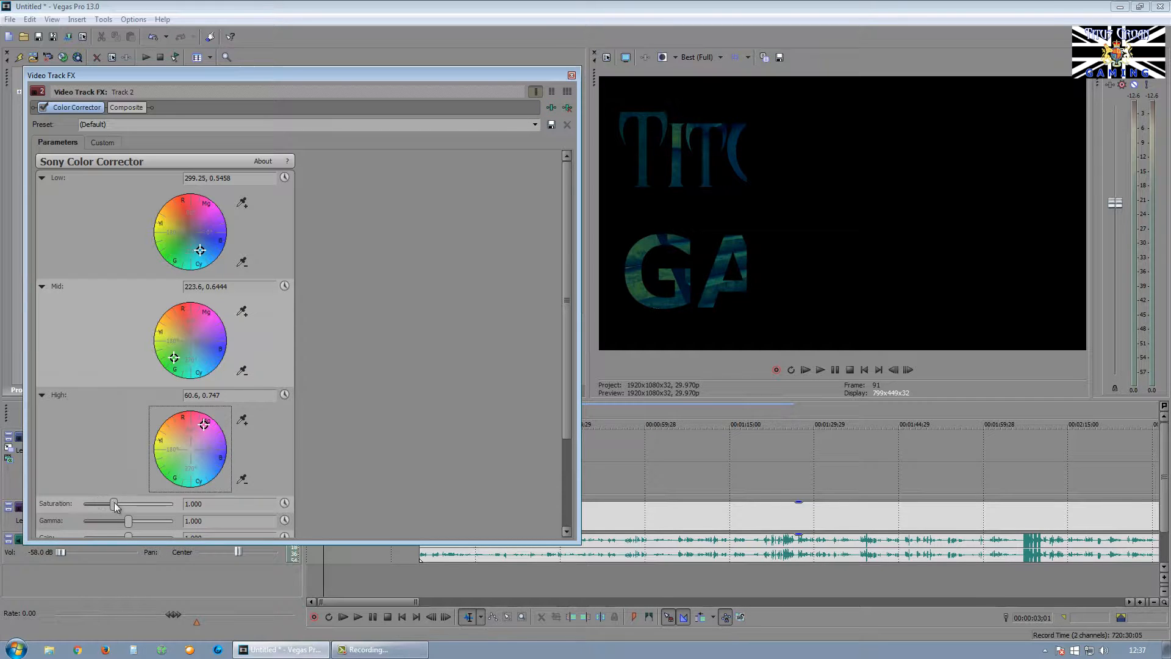
# Step: Set the Color Corrector's saturation to 1.735, gamma 0.966, gain 1.415 and offset -19.007, and play the intro from the start
pyautogui.moveTo(115, 505); pyautogui.dragTo(130, 522)
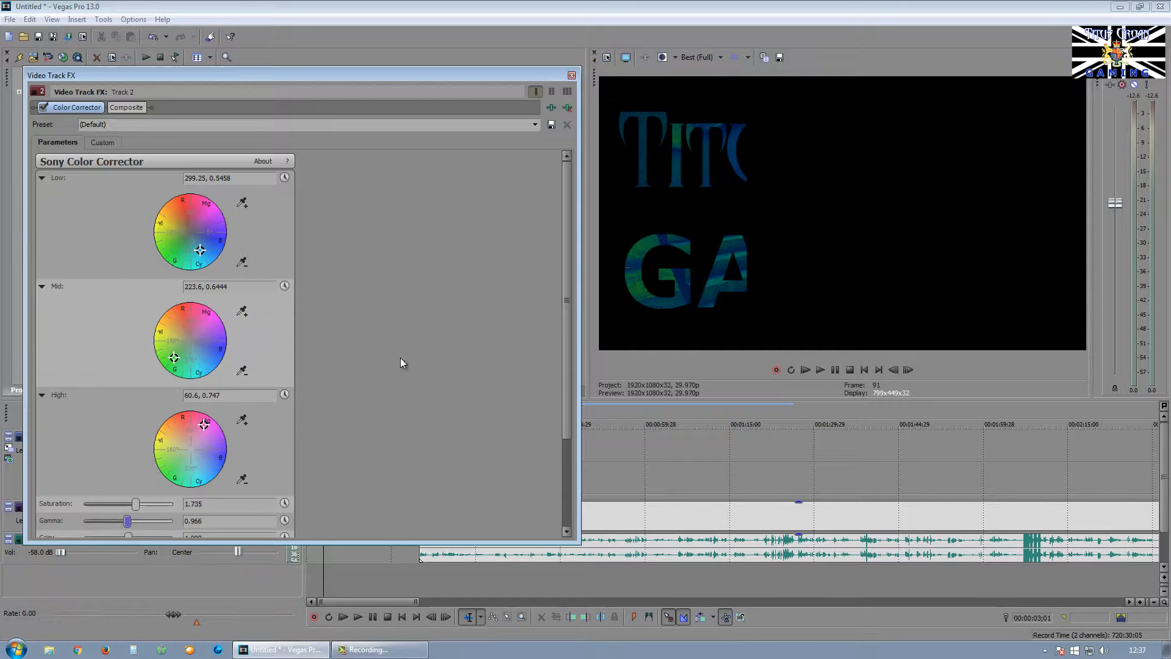
pyautogui.moveTo(565, 339); pyautogui.dragTo(543, 438)
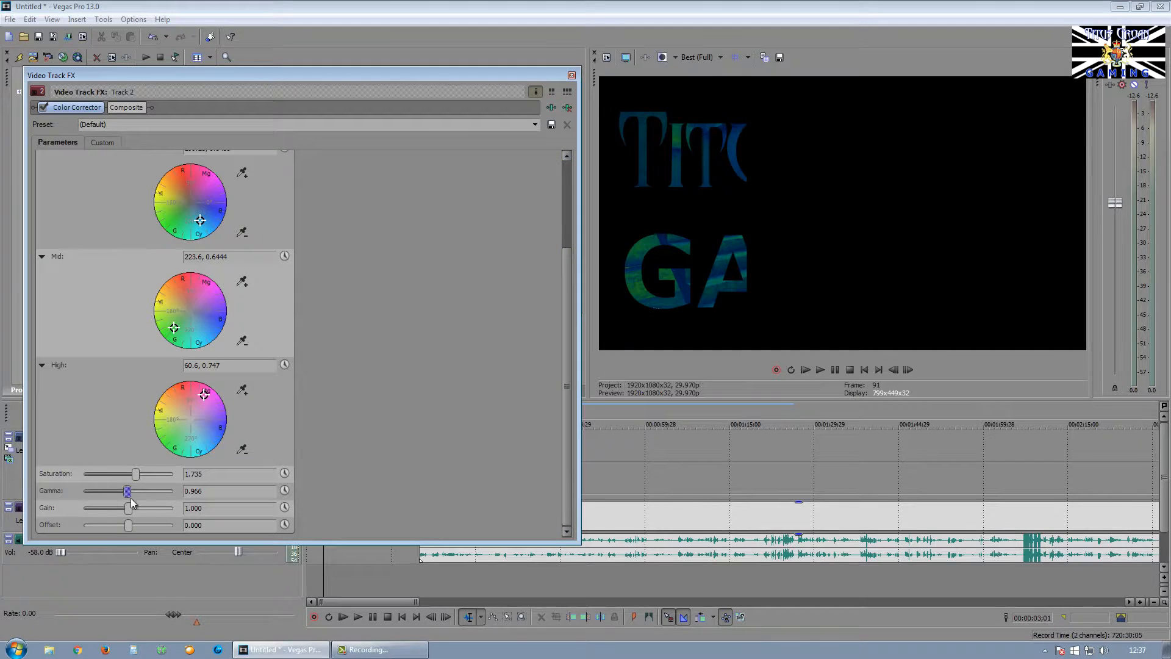
pyautogui.moveTo(129, 510)
pyautogui.mouseDown()
pyautogui.moveTo(147, 510)
pyautogui.moveTo(109, 524)
pyautogui.moveTo(175, 527)
pyautogui.moveTo(115, 527)
pyautogui.moveTo(125, 528)
pyautogui.mouseUp()
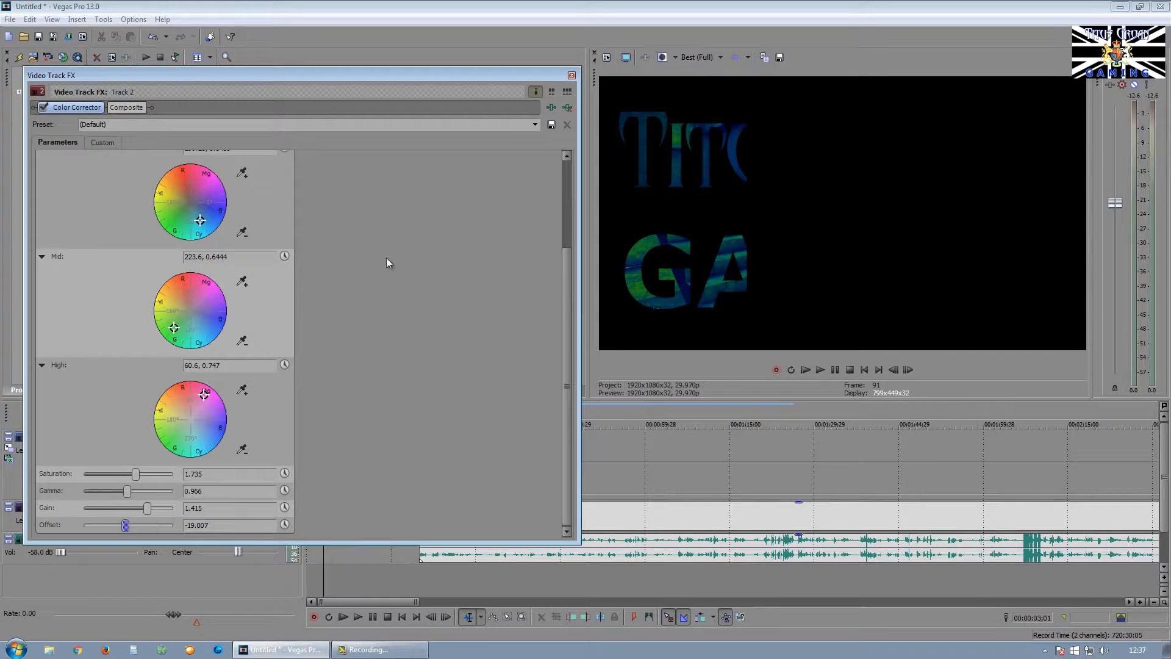
pyautogui.click(571, 75)
pyautogui.click(865, 370)
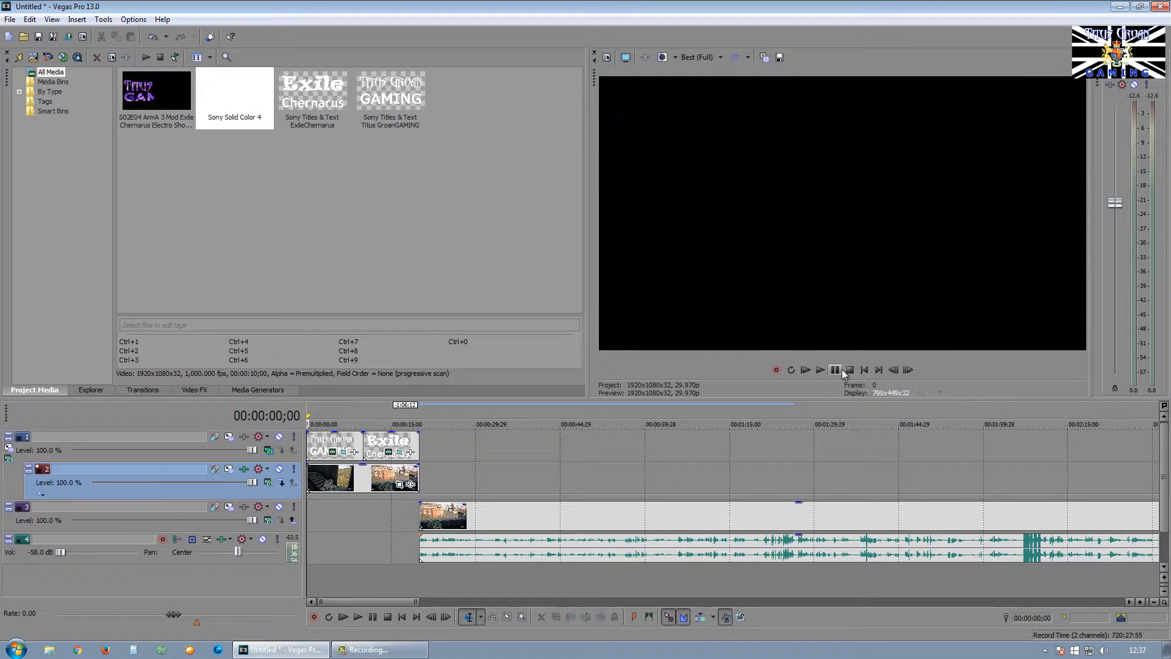
pyautogui.click(820, 369)
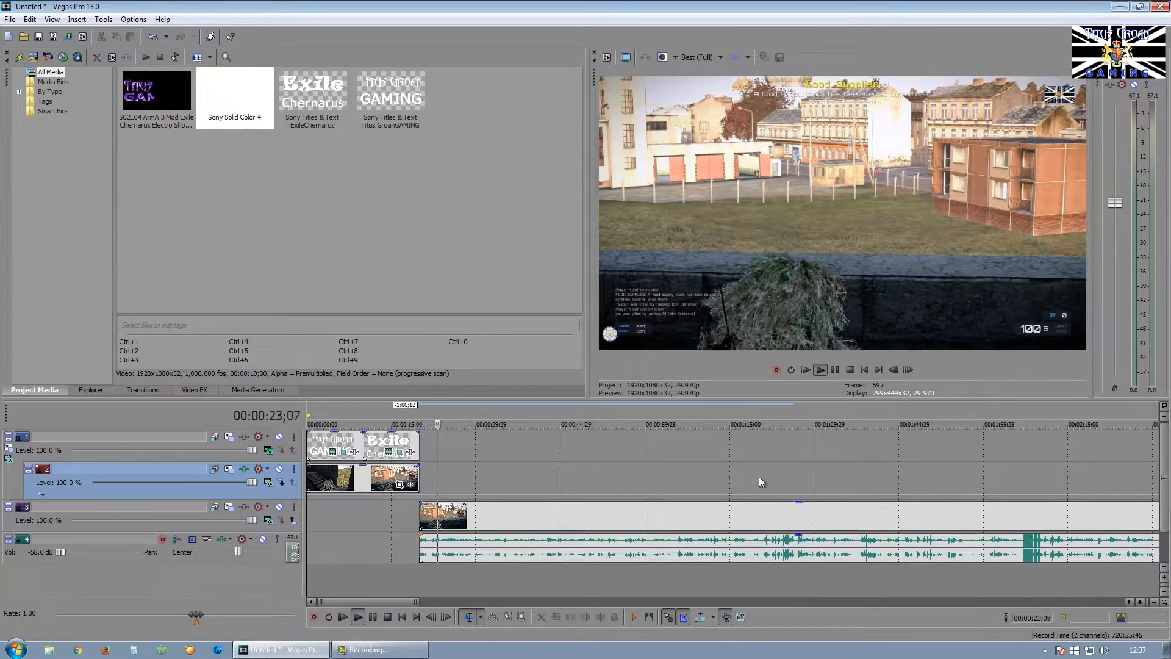
# Step: Split the main gameplay clip at about 00:00:51 and delete everything after the cut
pyautogui.scroll(-3, 492, 566)
pyautogui.click(420, 583)
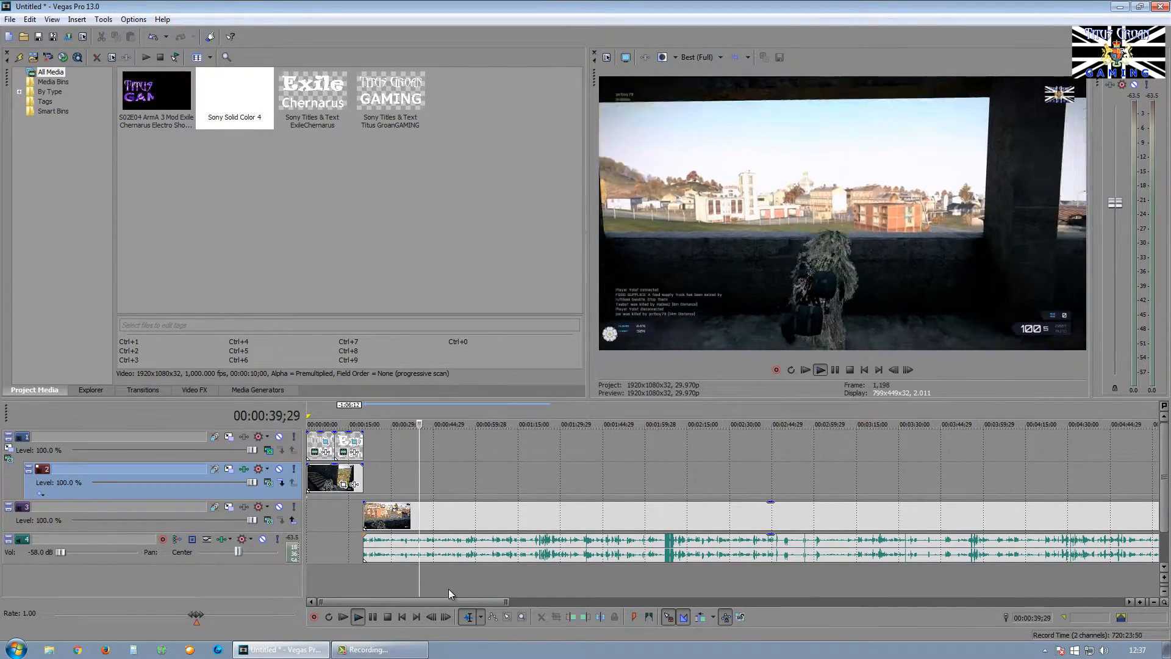
pyautogui.click(433, 576)
pyautogui.click(446, 580)
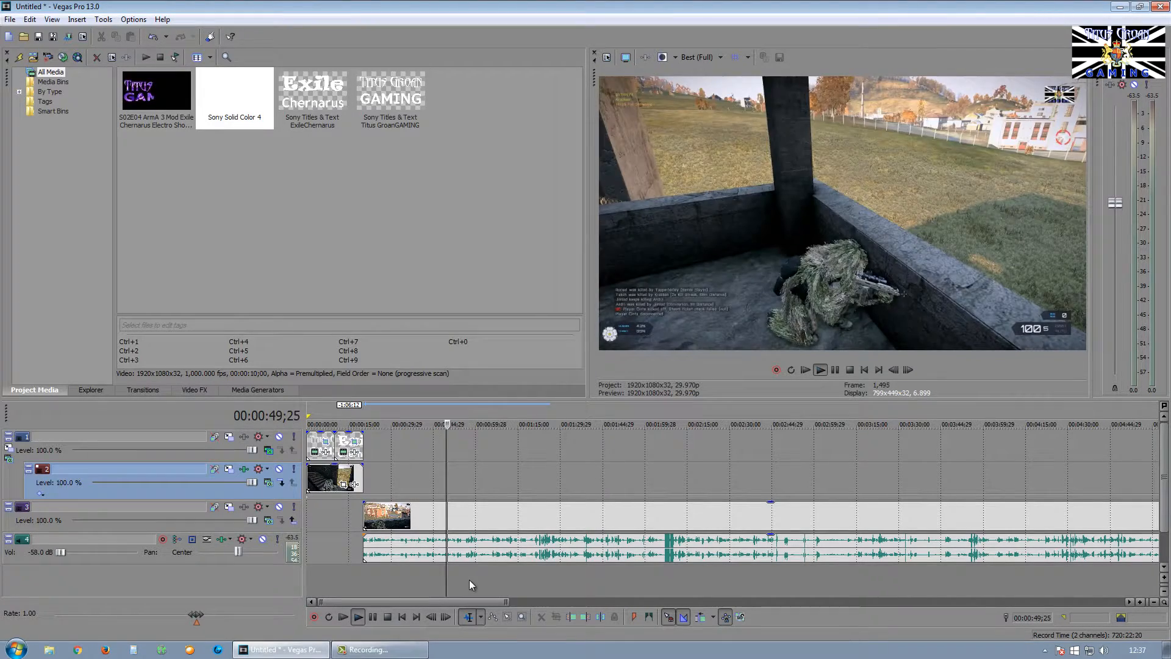
pyautogui.press('s')
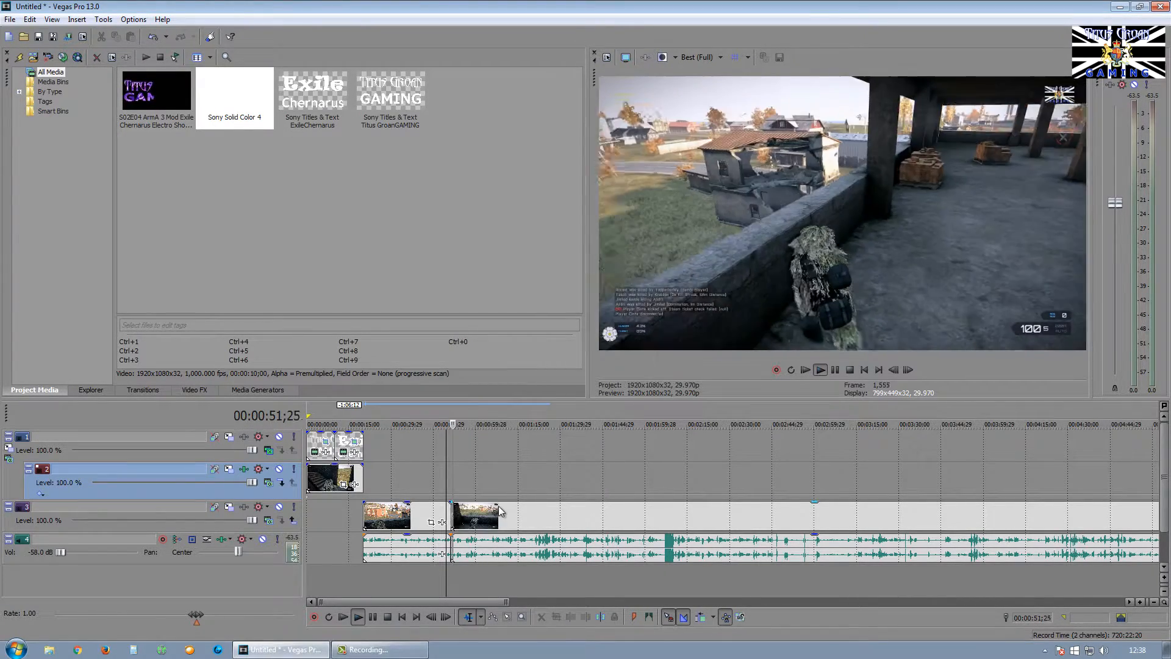
pyautogui.click(511, 516)
pyautogui.press('Delete')
# Step: Replay the intro from the start and reduce the Color Corrector saturation on track 2 to 1.020
pyautogui.click(864, 370)
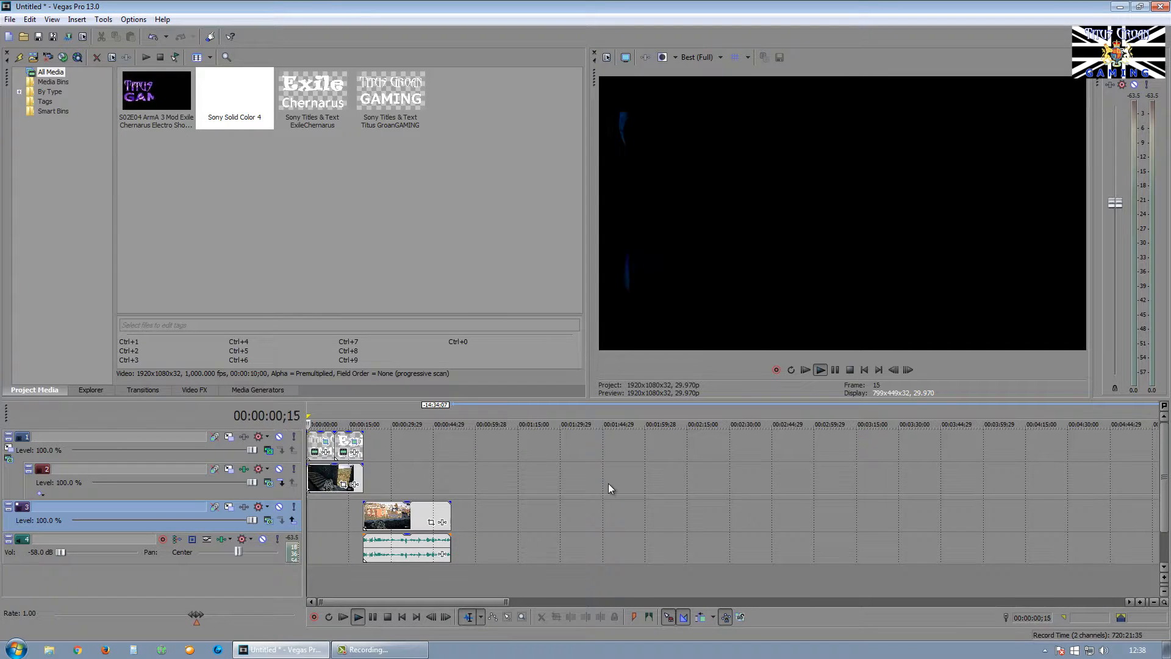
pyautogui.scroll(5, 608, 483)
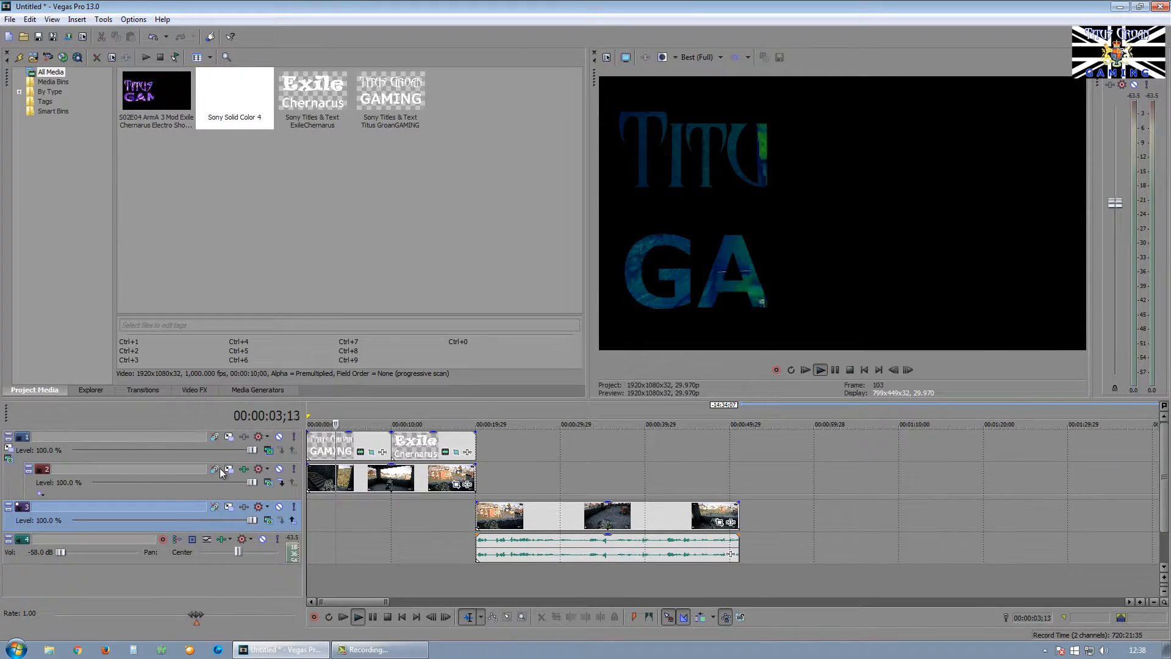
pyautogui.click(242, 474)
pyautogui.click(243, 469)
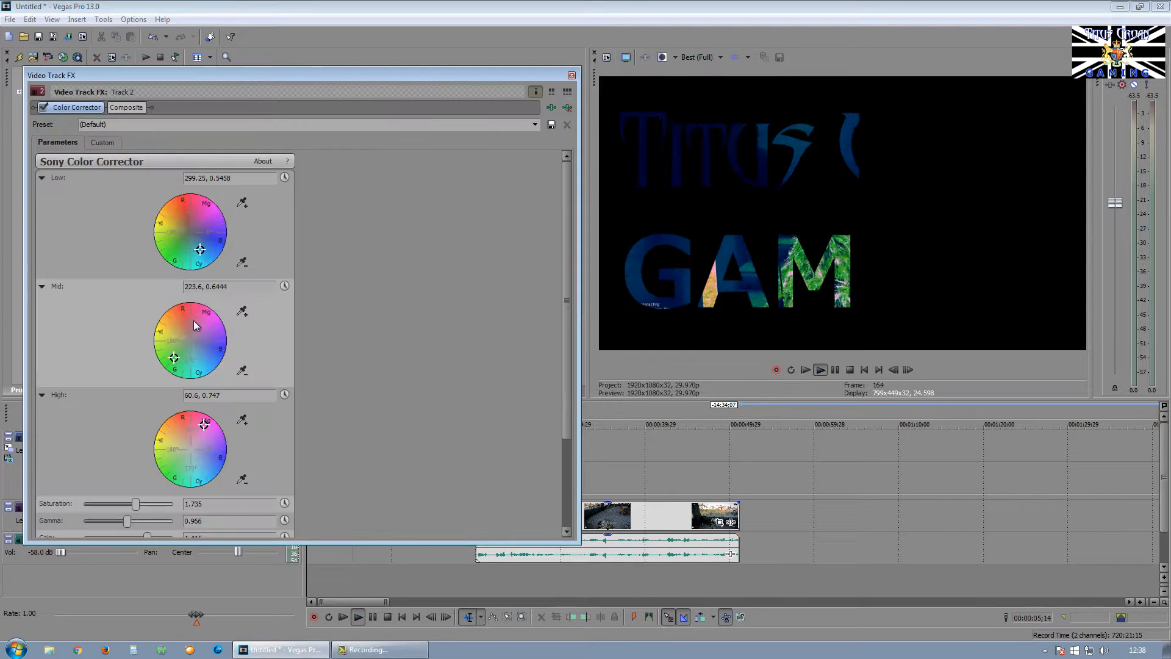
pyautogui.moveTo(134, 504); pyautogui.dragTo(114, 505)
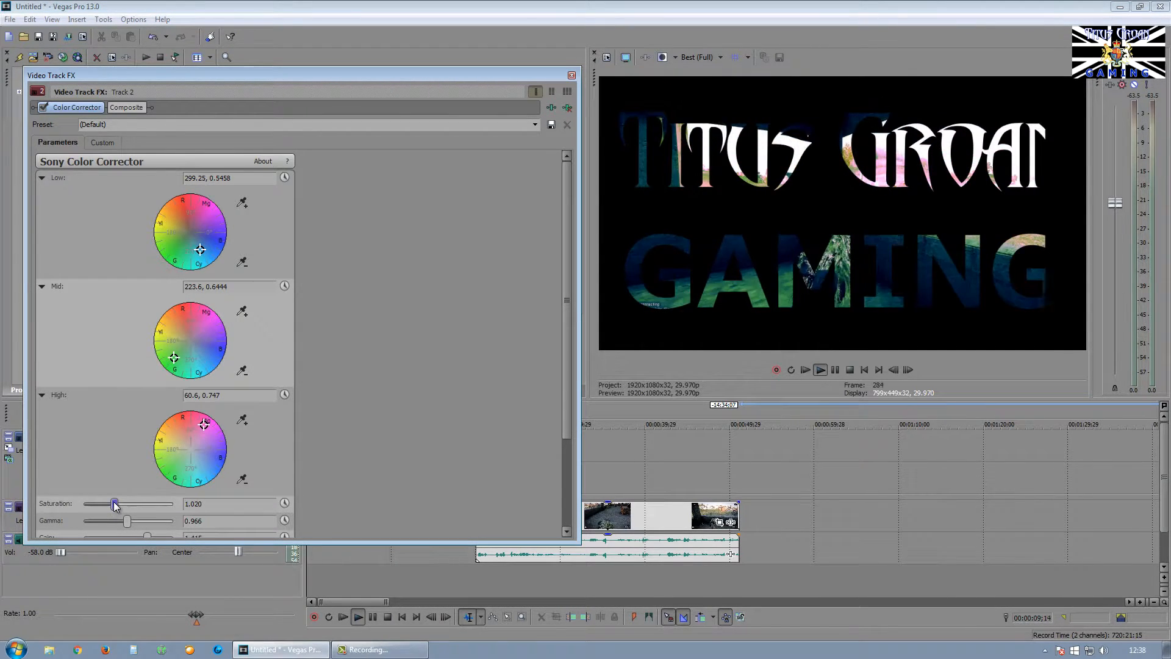
pyautogui.click(571, 75)
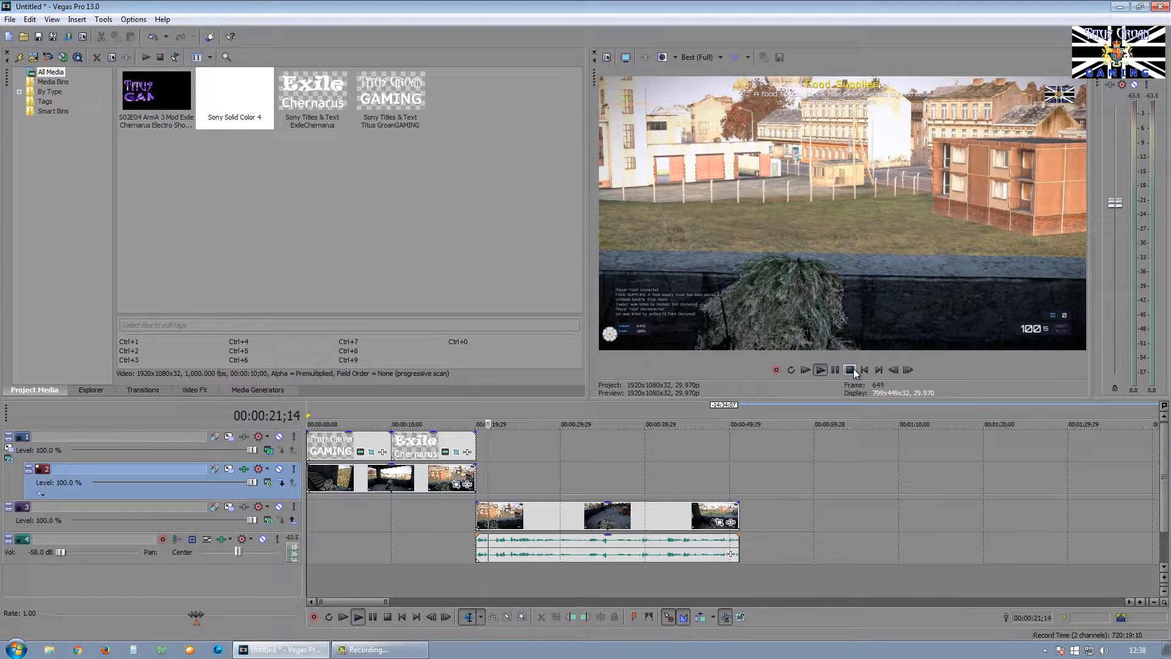
pyautogui.click(849, 370)
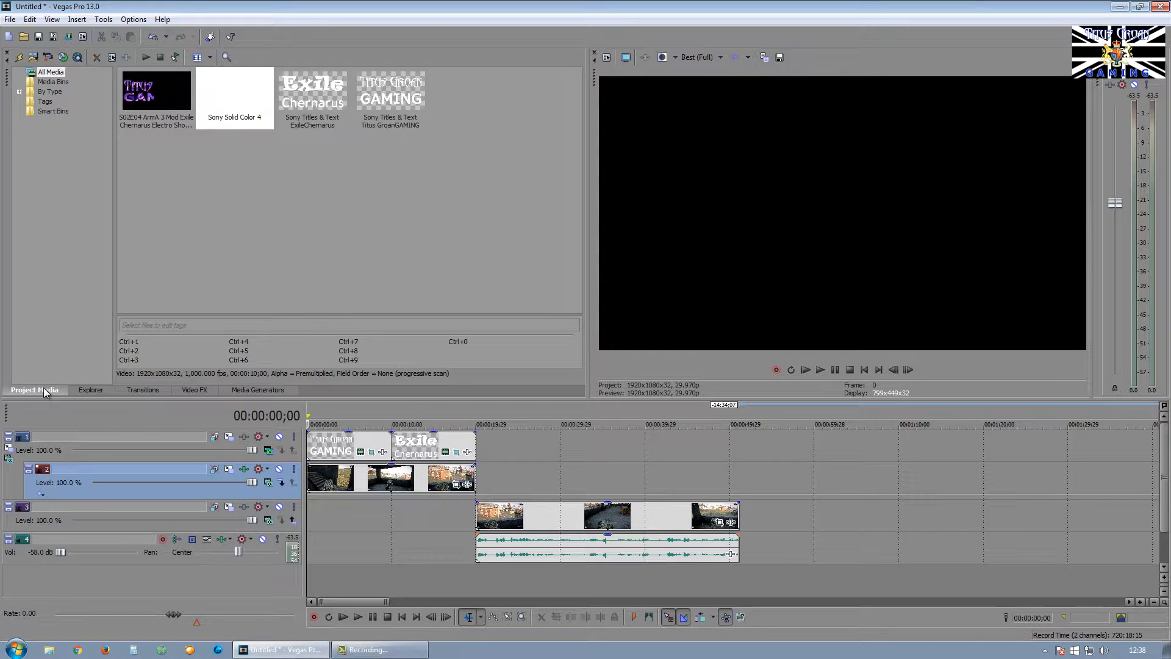
# Step: Import Subscribe vid previews.png from Pictures > Titus Groan Channel on the Videos (E:) drive
pyautogui.click(33, 57)
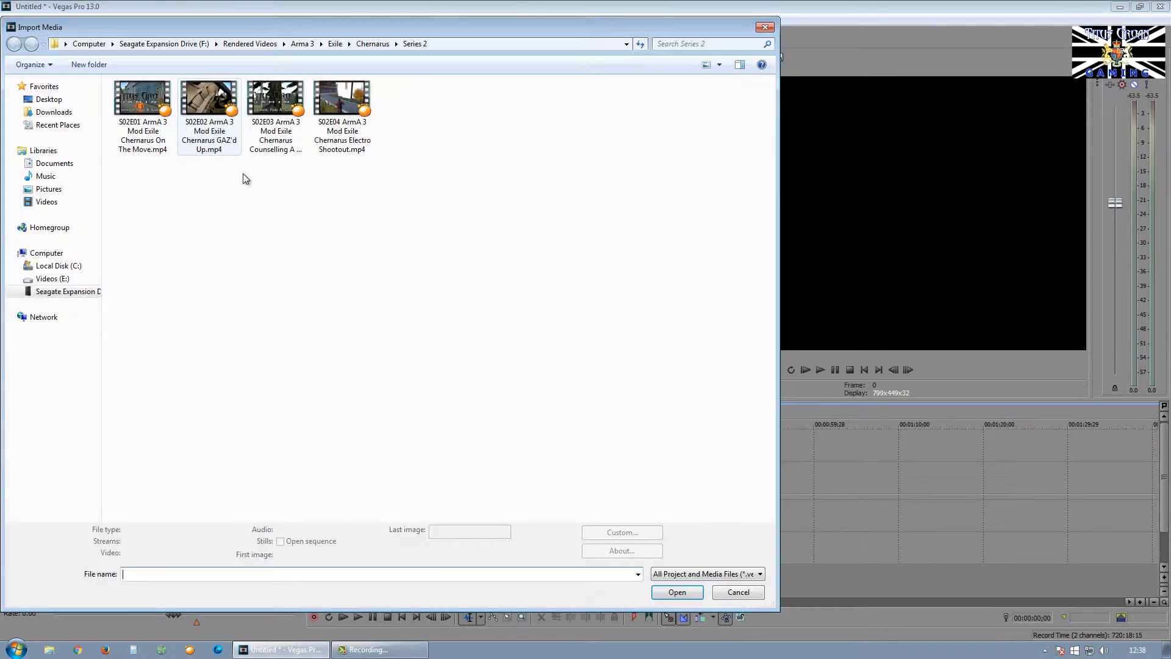
pyautogui.click(40, 280)
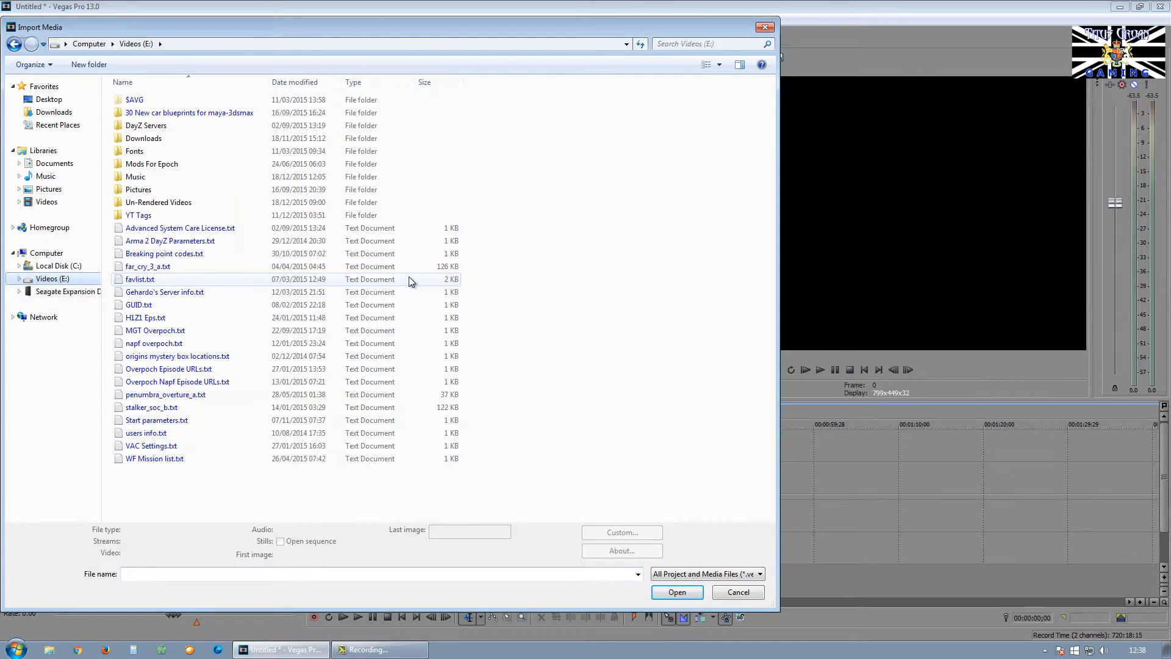
pyautogui.click(145, 192)
pyautogui.doubleClick(145, 191)
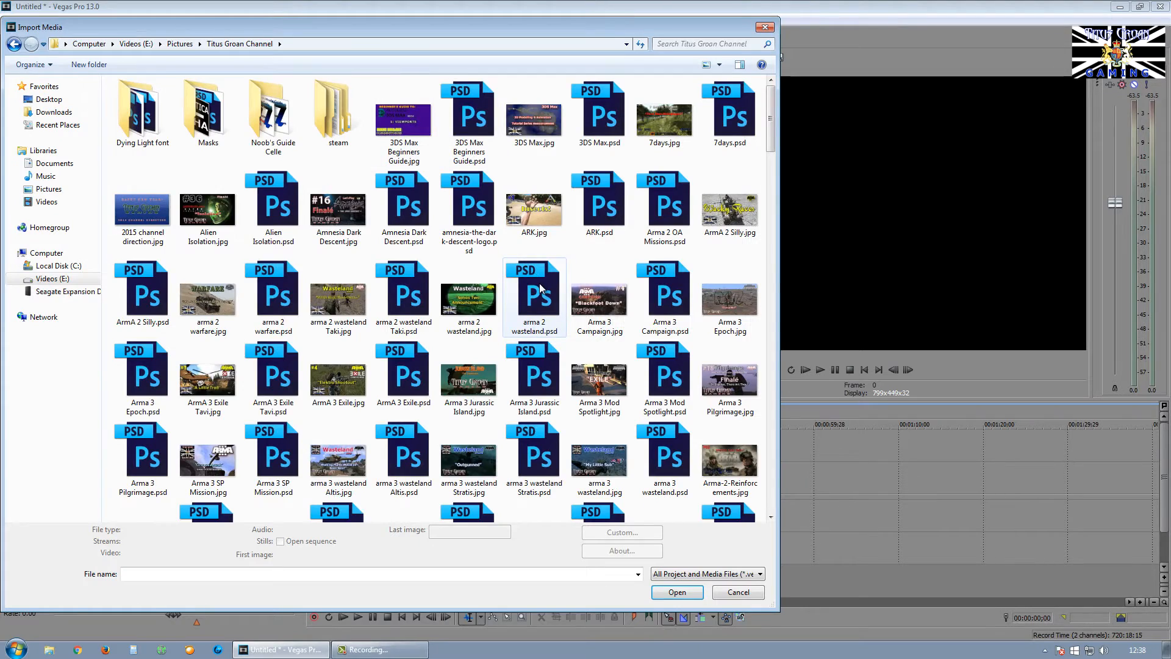
pyautogui.scroll(-15, 518, 256)
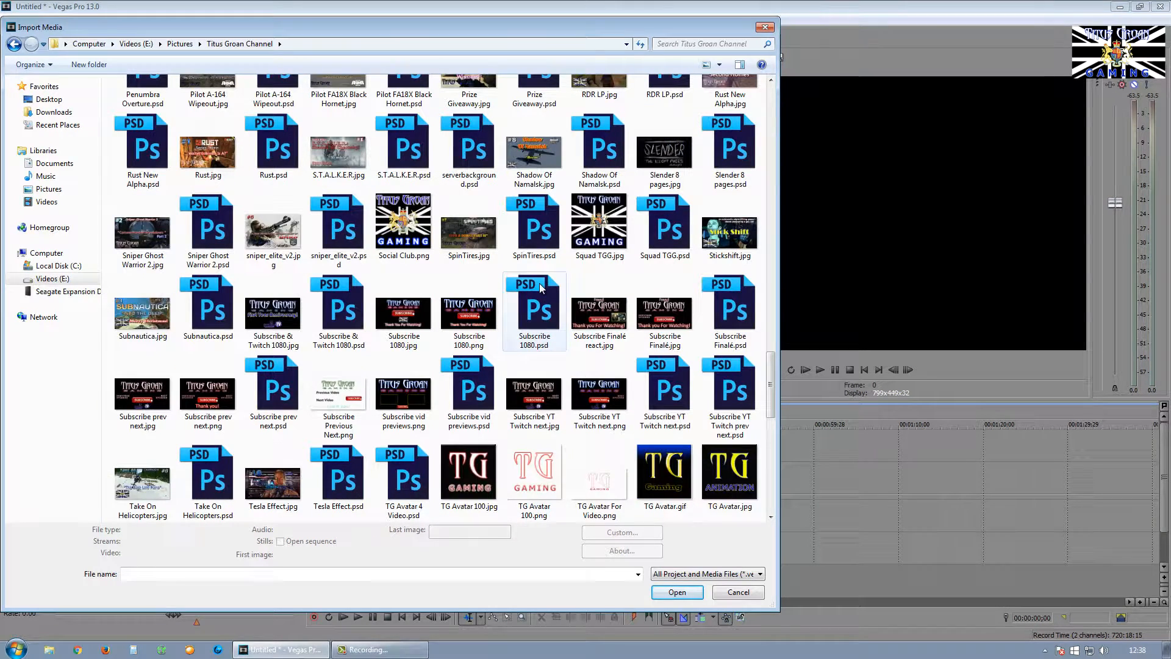
pyautogui.doubleClick(407, 391)
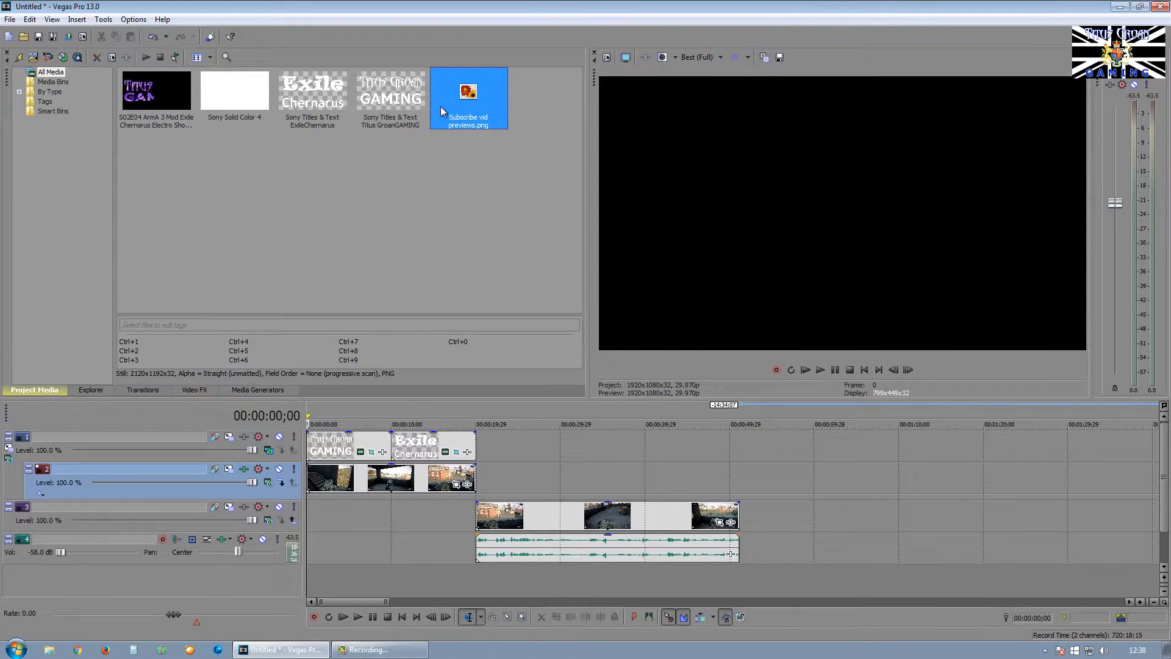
# Step: Place the Subscribe vid previews.png image on a new track directly after the main gameplay's end
pyautogui.moveTo(470, 98); pyautogui.dragTo(748, 567)
pyautogui.scroll(-3, 875, 496)
pyautogui.scroll(5, 876, 496)
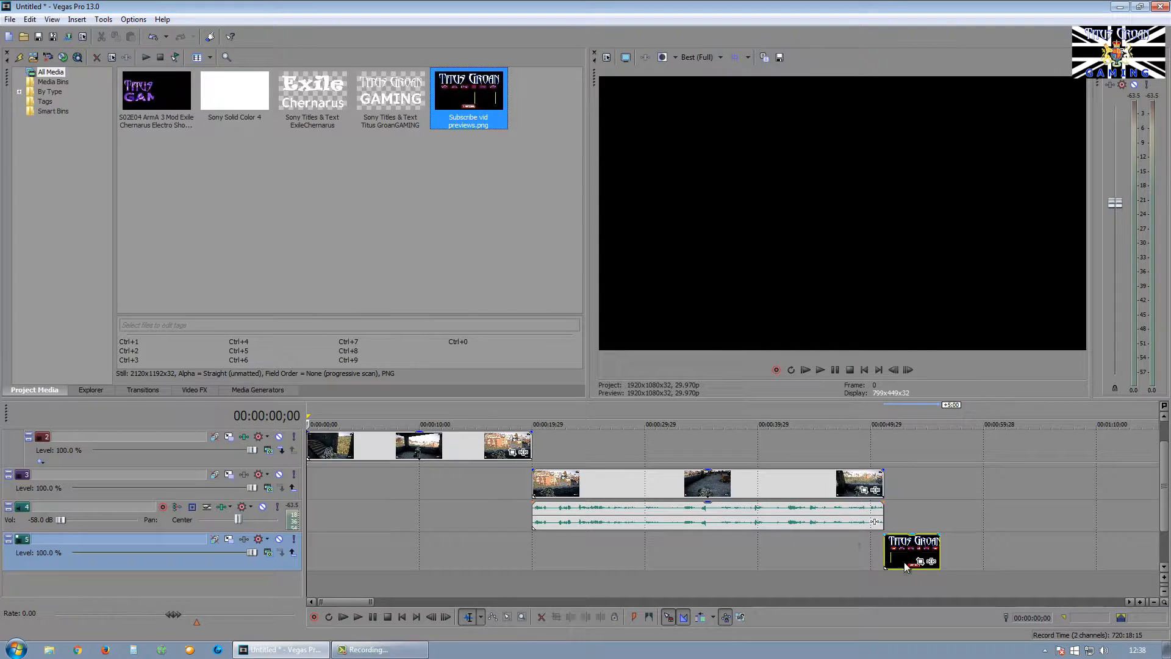
# Step: Insert two empty video tracks between the gameplay audio track and the subscribe image track
pyautogui.rightClick(146, 584)
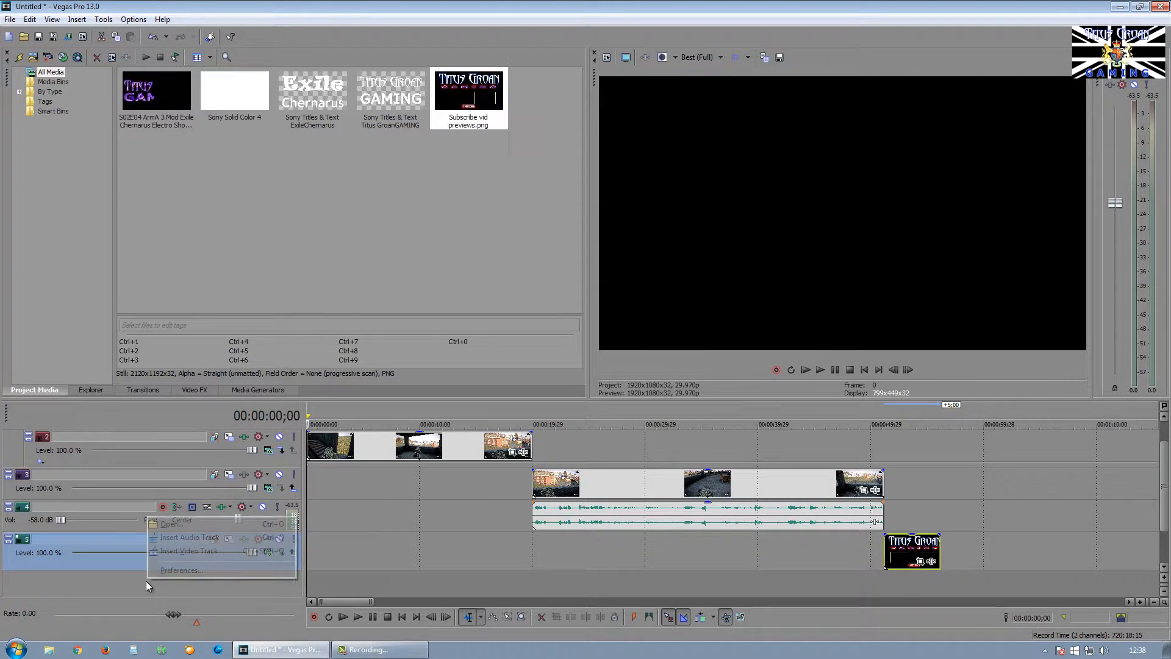
pyautogui.rightClick(95, 544)
pyautogui.click(124, 377)
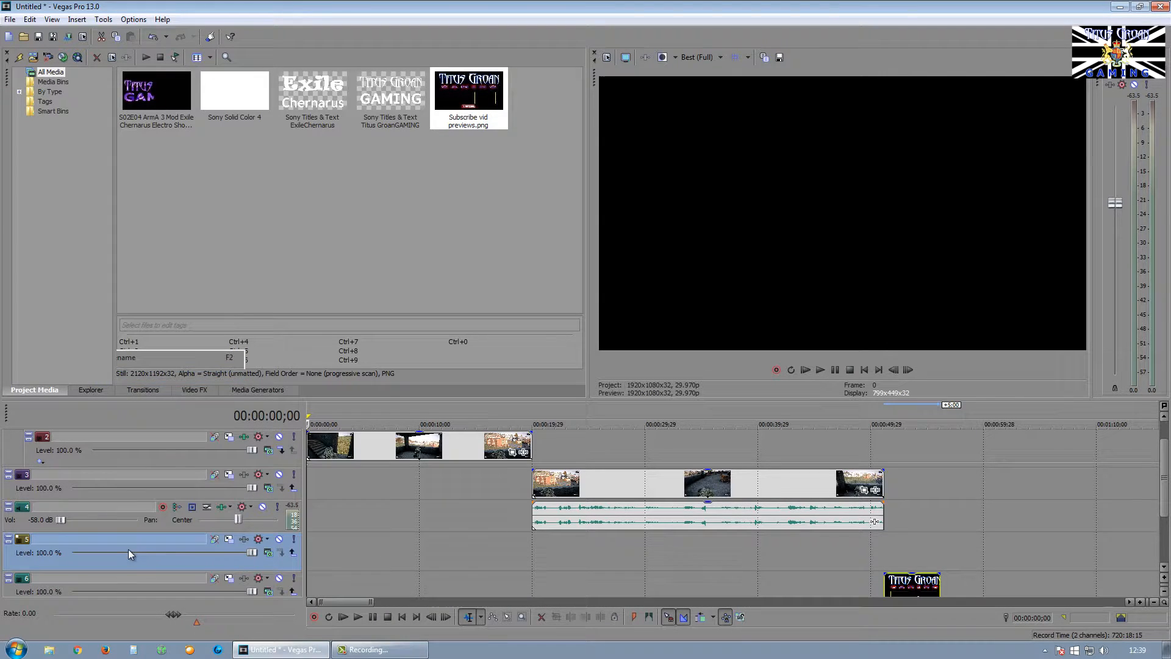
pyautogui.rightClick(129, 539)
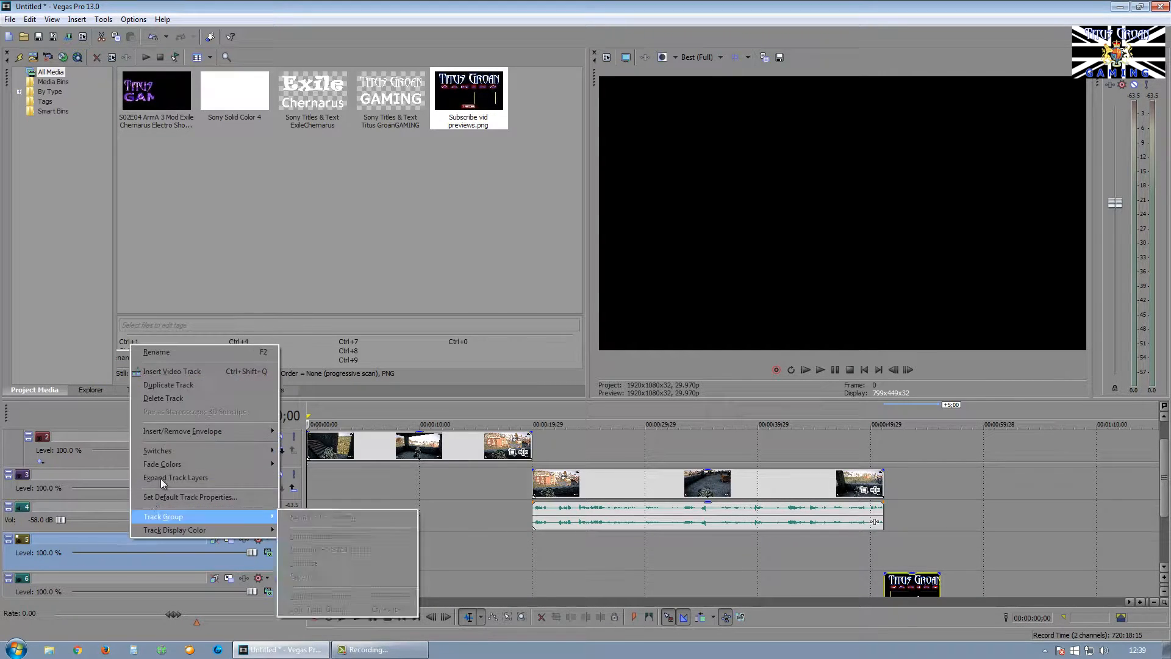
pyautogui.click(167, 374)
# Step: Import #1 The Forest Coop SBBW Cave Mutants.mp4 from Rendered Videos > The Forest on the Seagate Expansion Drive (F:)
pyautogui.click(34, 58)
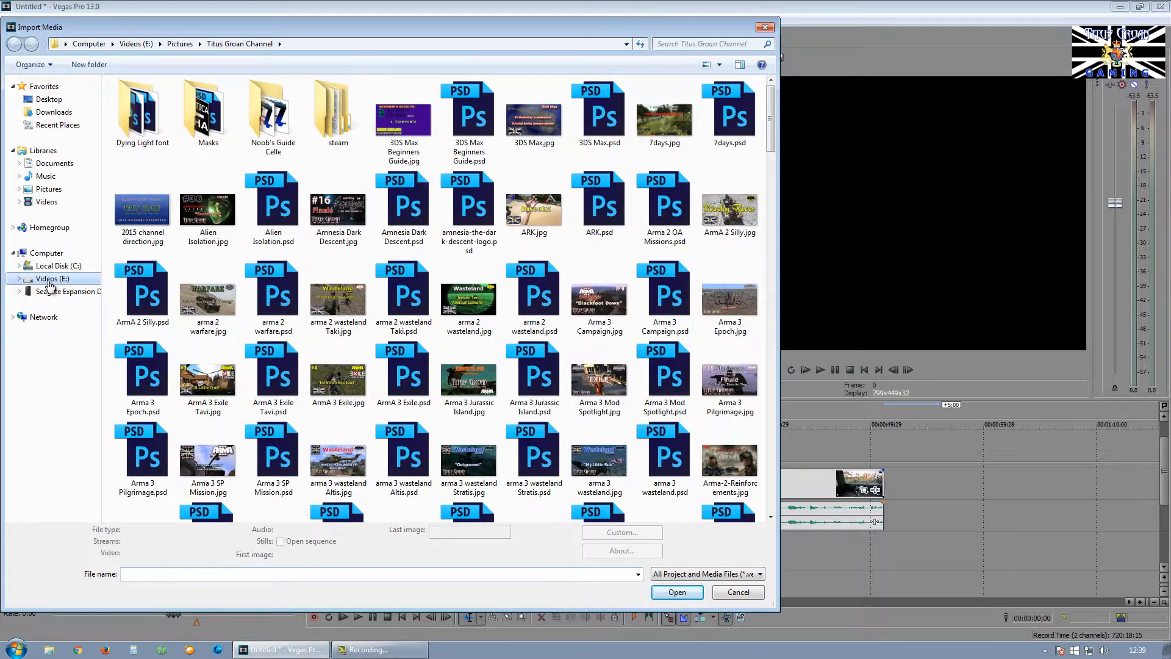
pyautogui.click(48, 279)
pyautogui.click(50, 291)
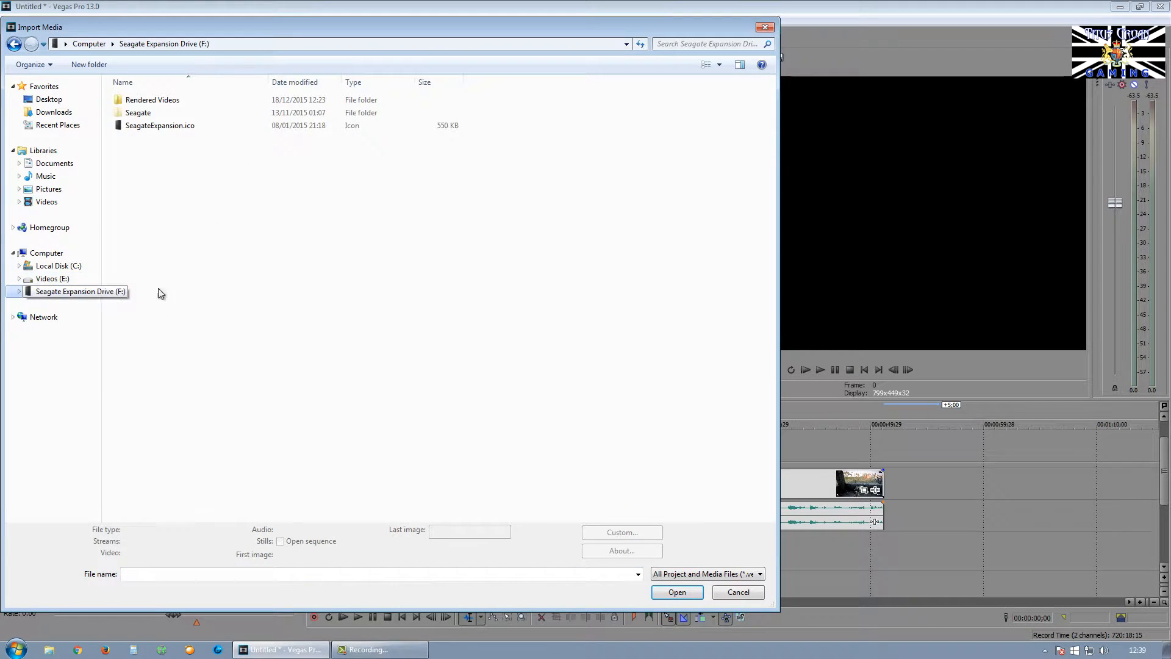
pyautogui.doubleClick(149, 101)
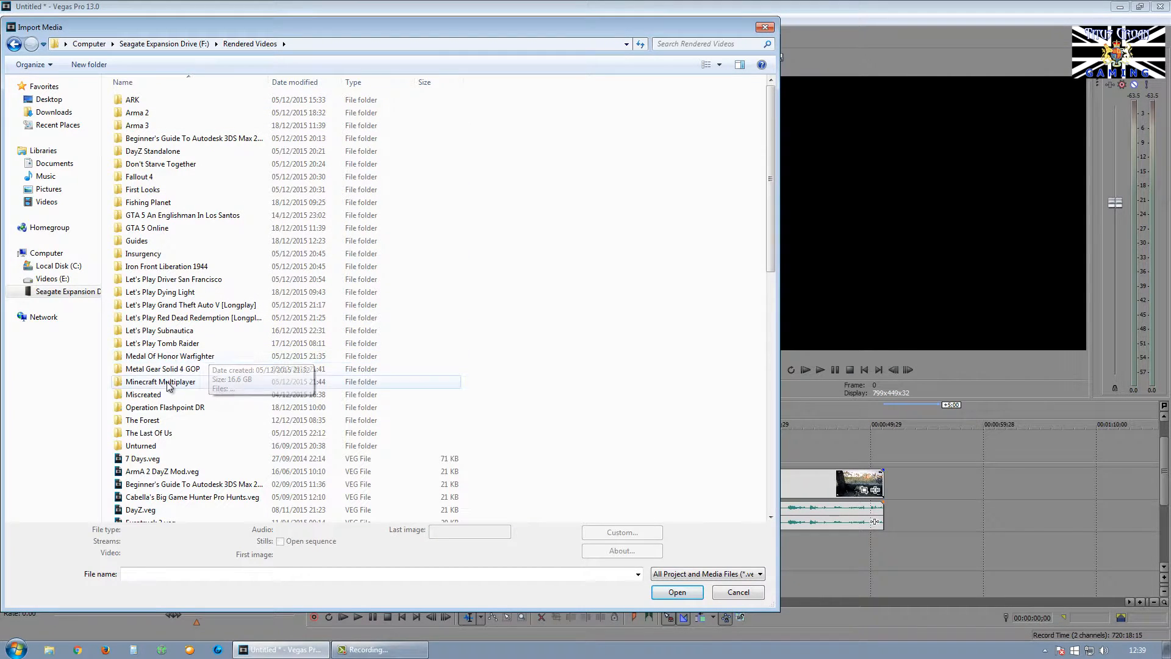
pyautogui.doubleClick(165, 420)
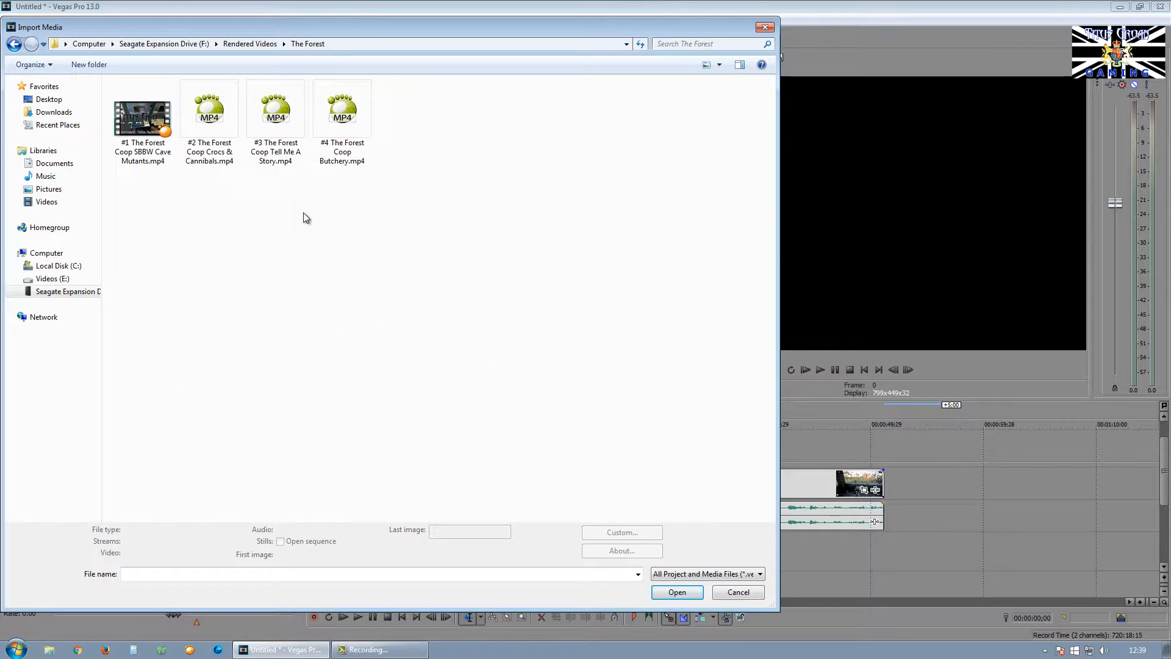
pyautogui.doubleClick(155, 117)
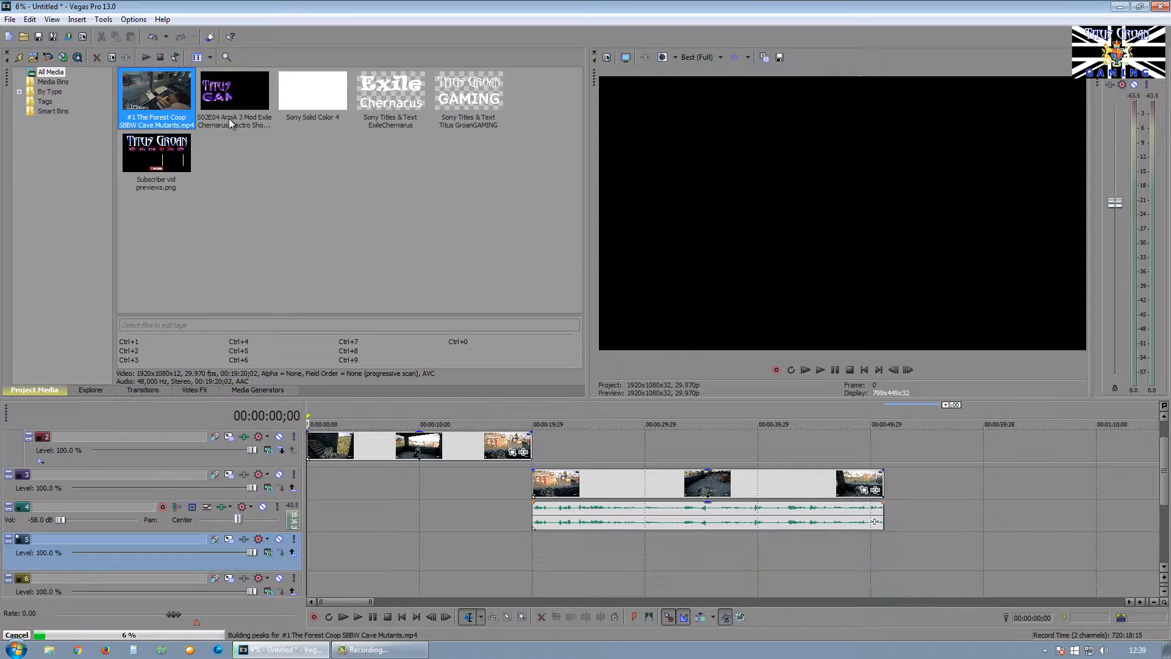
# Step: Place the Forest clip on empty video track 5, past the main gameplay's end, and delete the audio track it brings in
pyautogui.moveTo(156, 96); pyautogui.dragTo(963, 544)
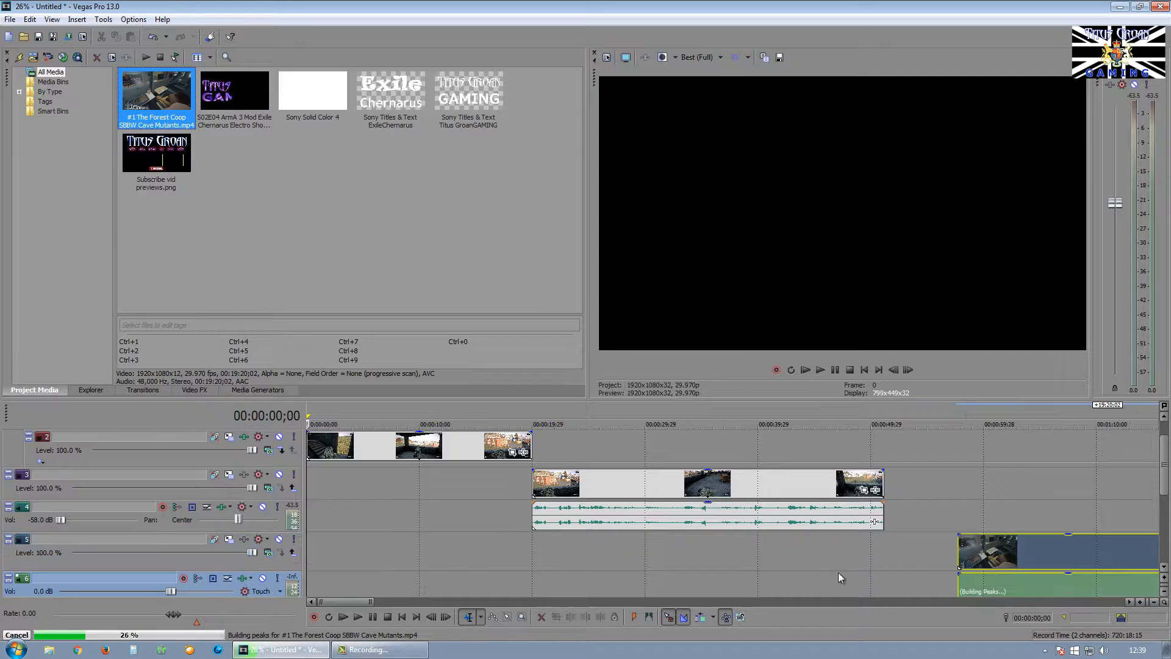
pyautogui.rightClick(162, 578)
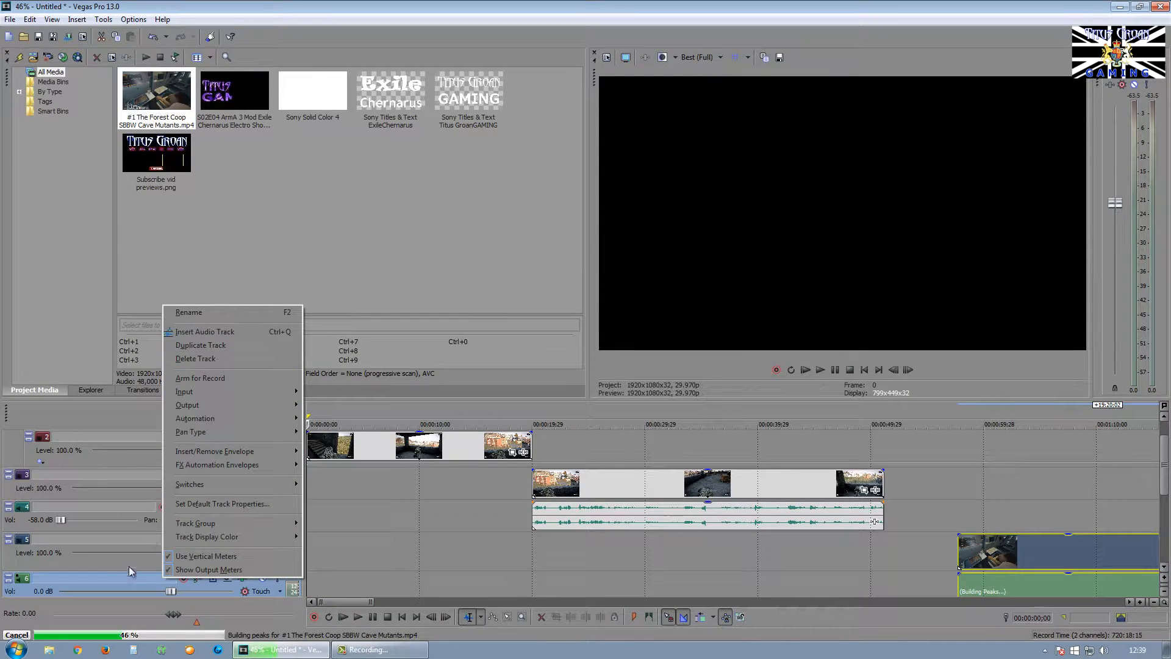
pyautogui.click(111, 541)
pyautogui.click(128, 580)
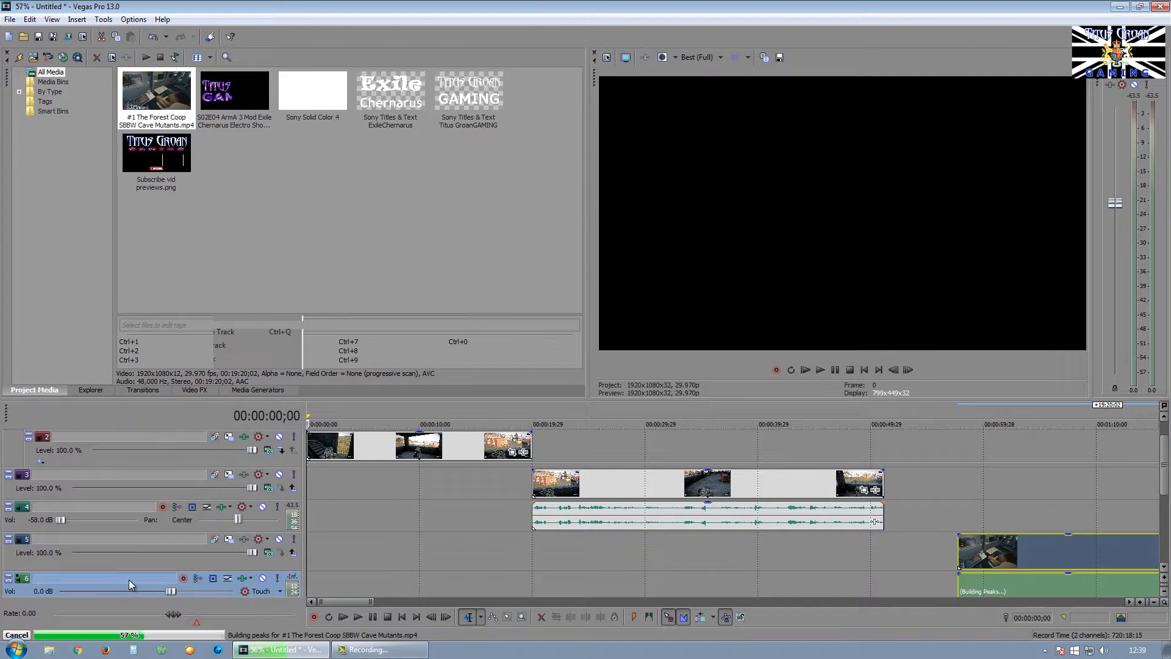
pyautogui.rightClick(129, 580)
pyautogui.click(163, 361)
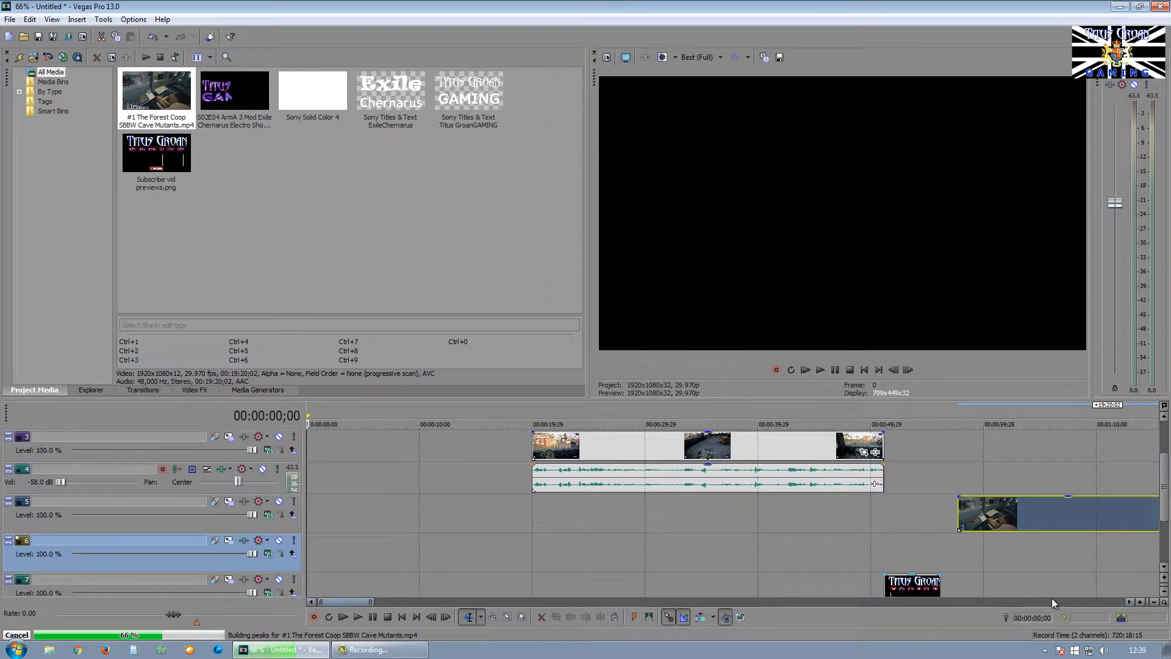
# Step: Reduce the track heights so that tracks 2 through 7 all fit in the timeline
pyautogui.click(1001, 514)
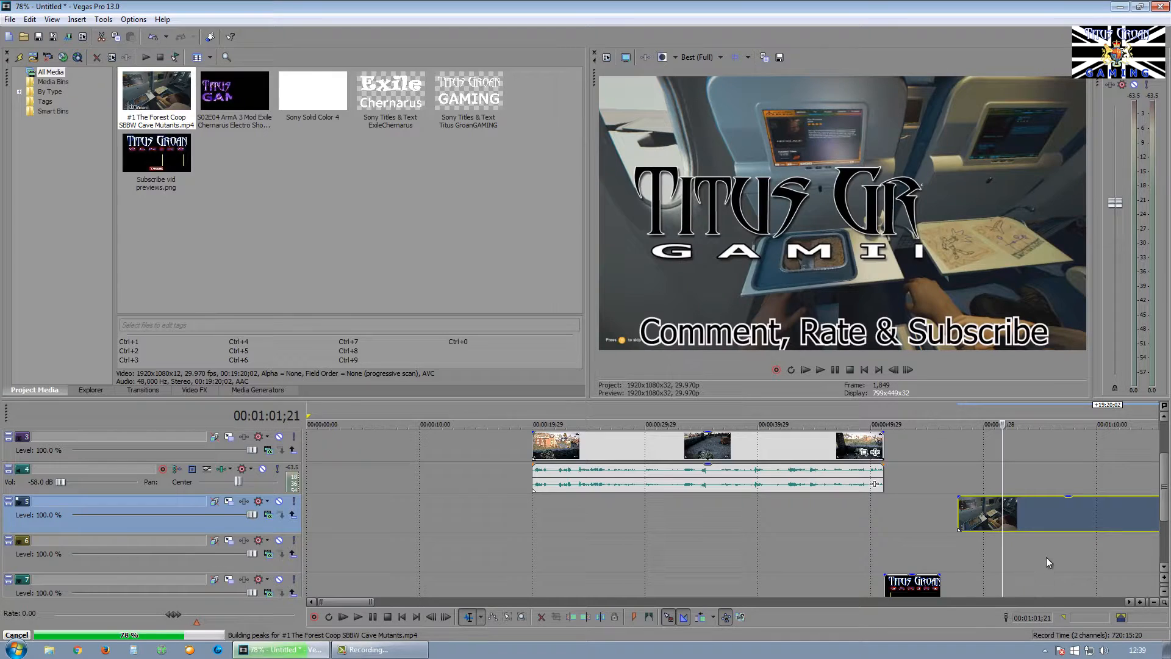
pyautogui.scroll(-3, 1044, 554)
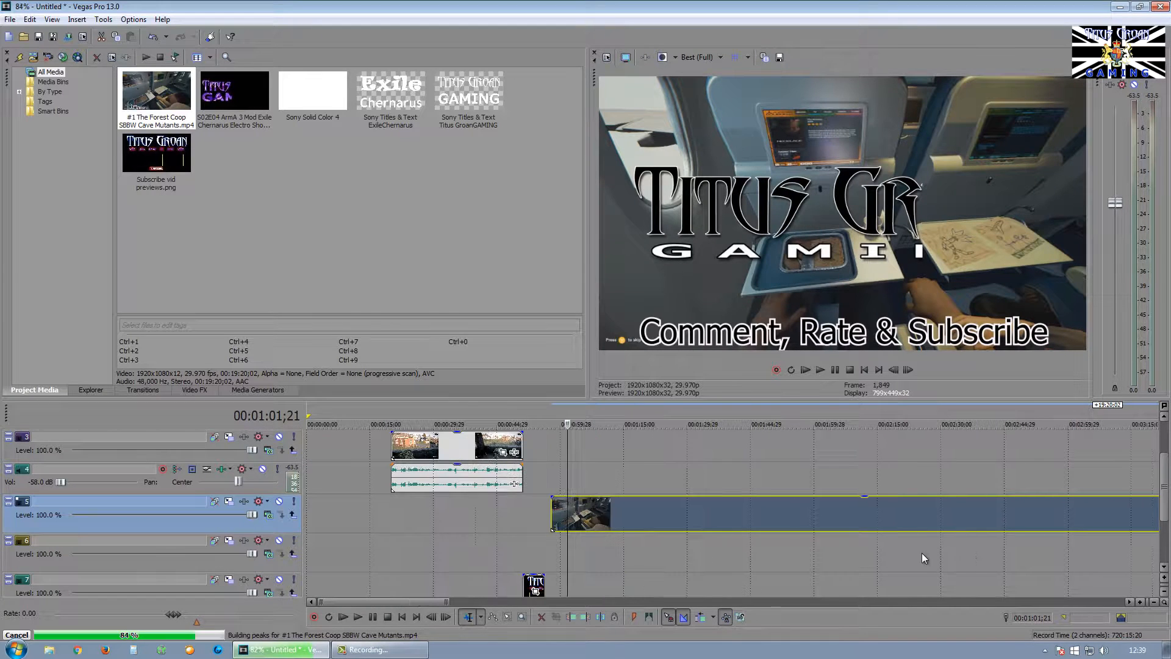
pyautogui.click(1165, 593)
pyautogui.click(1165, 592)
pyautogui.click(1165, 593)
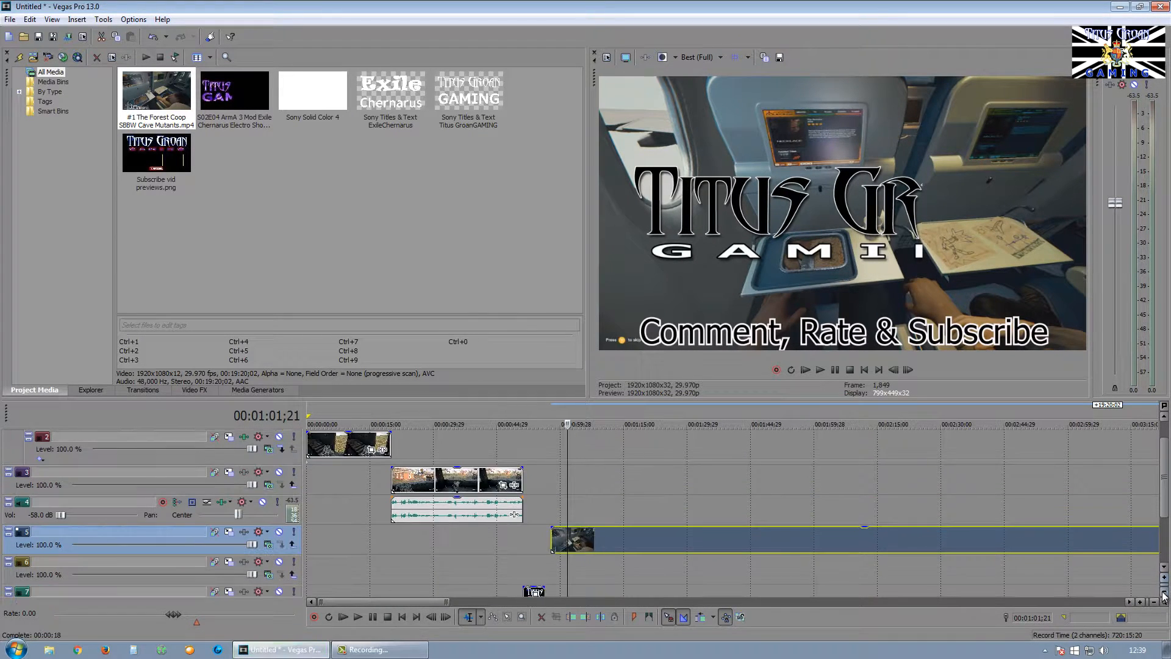
pyautogui.click(1165, 593)
# Step: Sample a few moments of the Forest clip, and set its properties to Disable resample with Reduce interlace flicker enabled
pyautogui.click(631, 589)
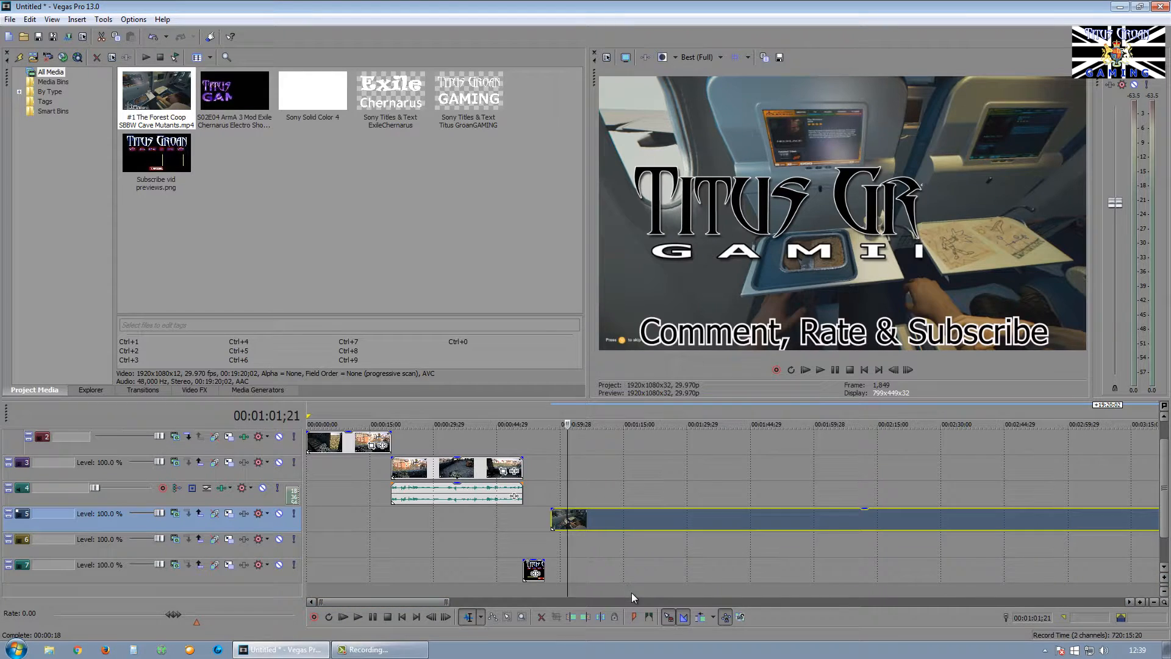
pyautogui.click(676, 590)
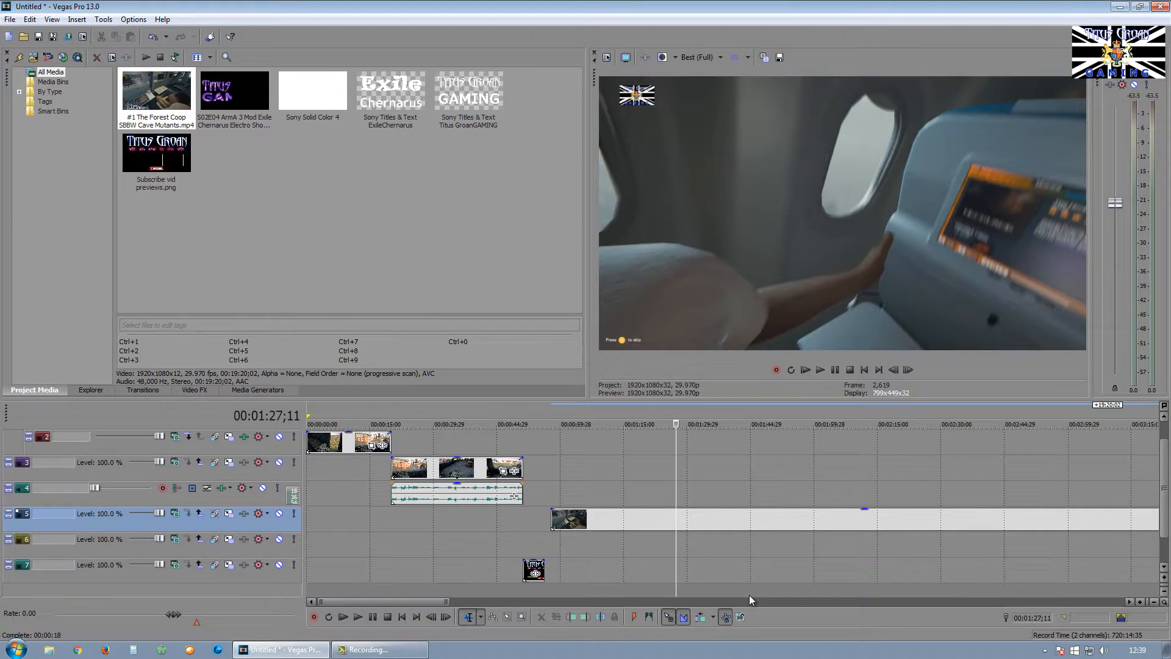
pyautogui.click(749, 594)
pyautogui.click(830, 594)
pyautogui.click(876, 594)
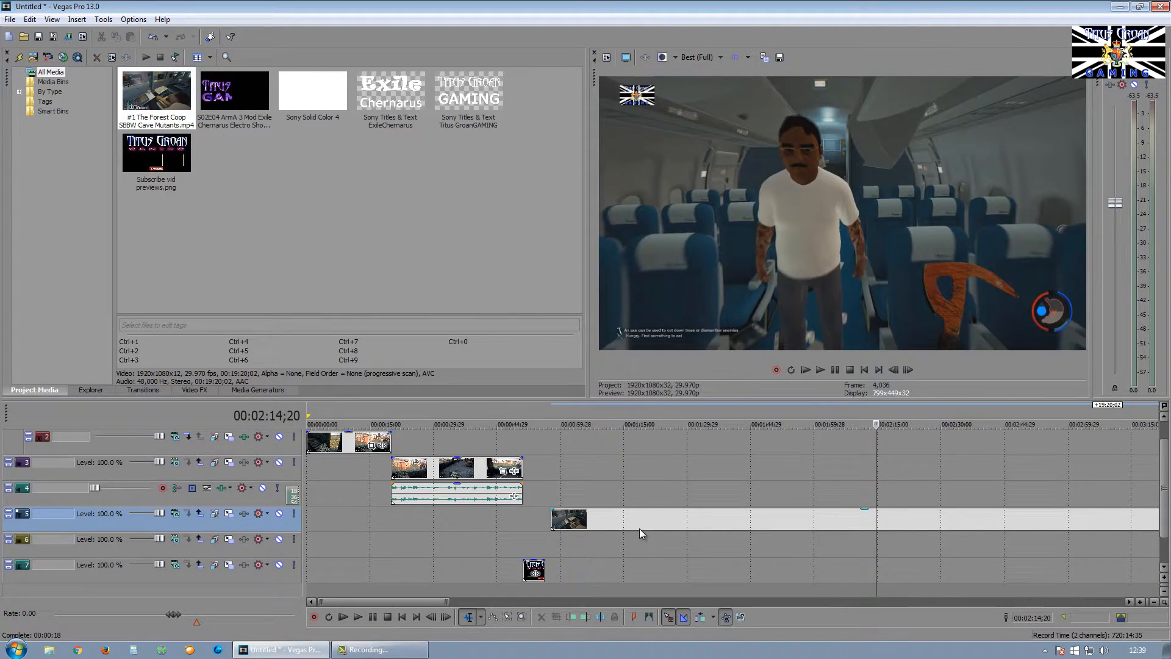
pyautogui.rightClick(641, 523)
pyautogui.click(672, 515)
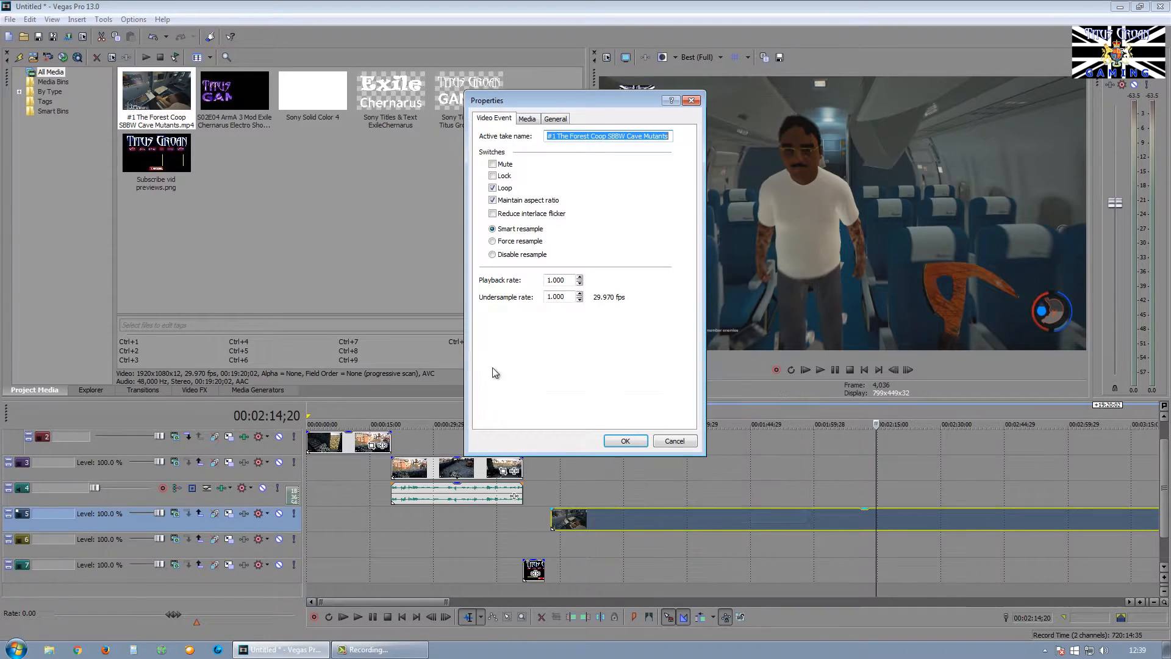
pyautogui.click(501, 255)
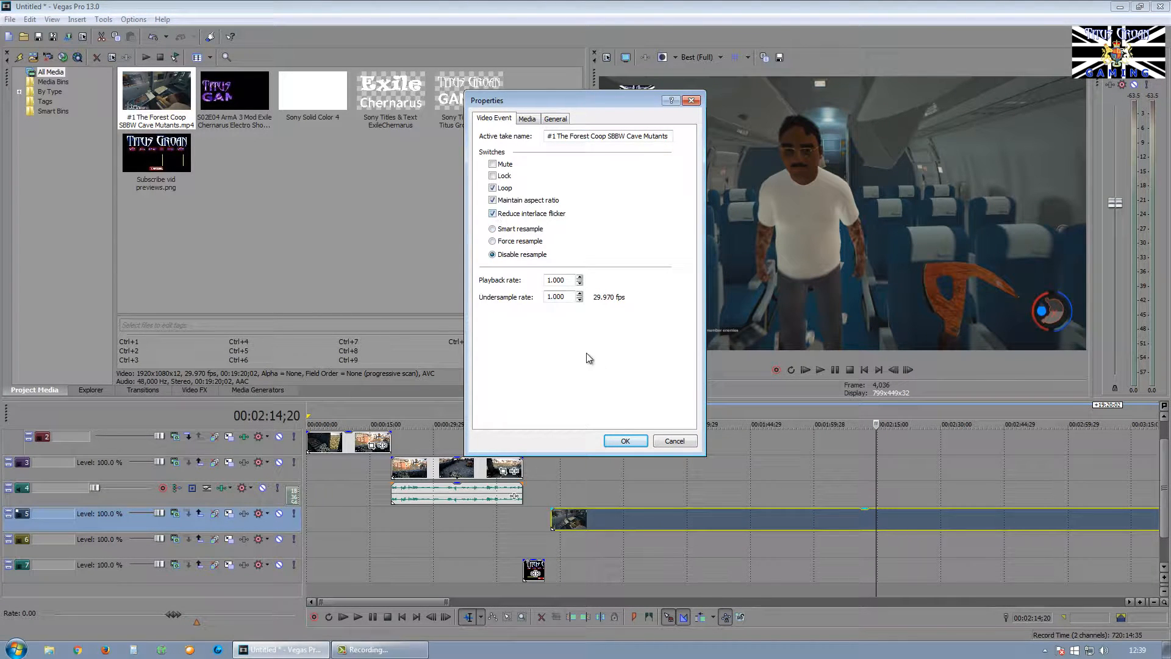
pyautogui.click(633, 442)
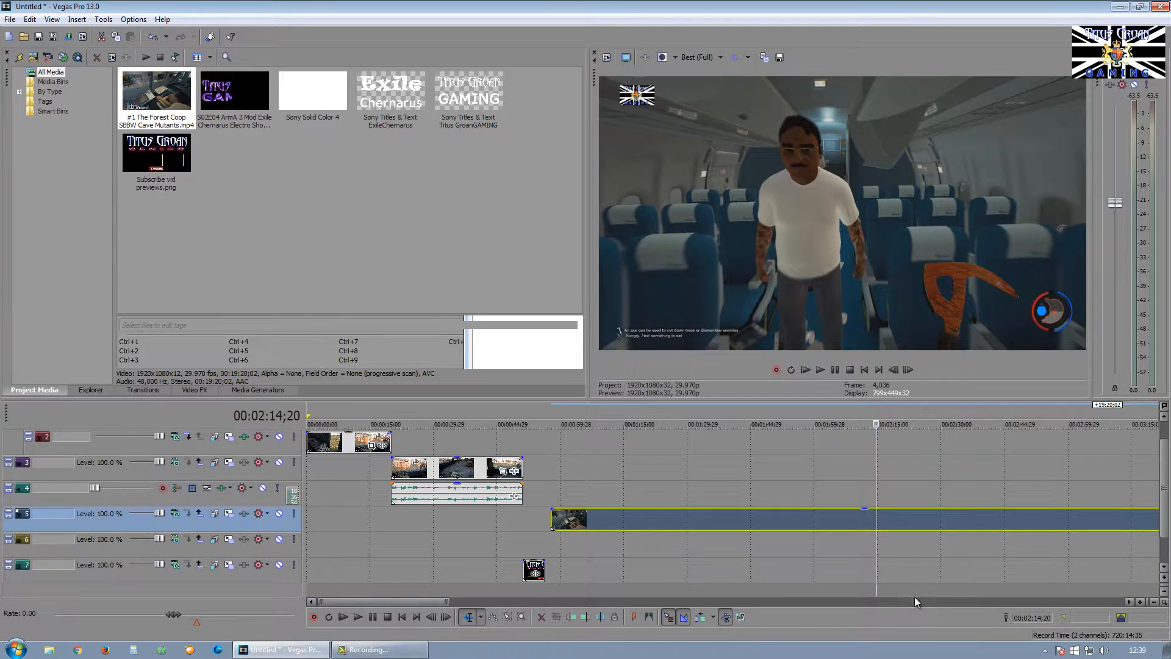
# Step: Scrub through the Forest clip on track 5 to look for a section suitable for the end screen preview
pyautogui.click(929, 586)
pyautogui.click(953, 588)
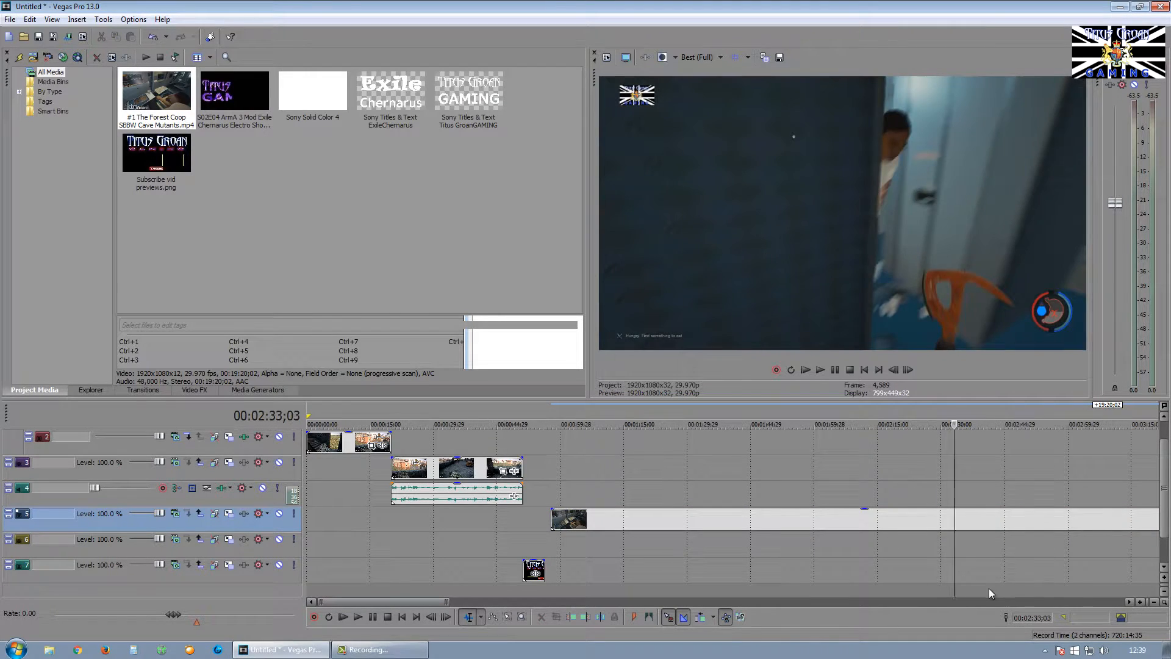
pyautogui.scroll(-2, 939, 577)
pyautogui.click(872, 595)
pyautogui.click(927, 593)
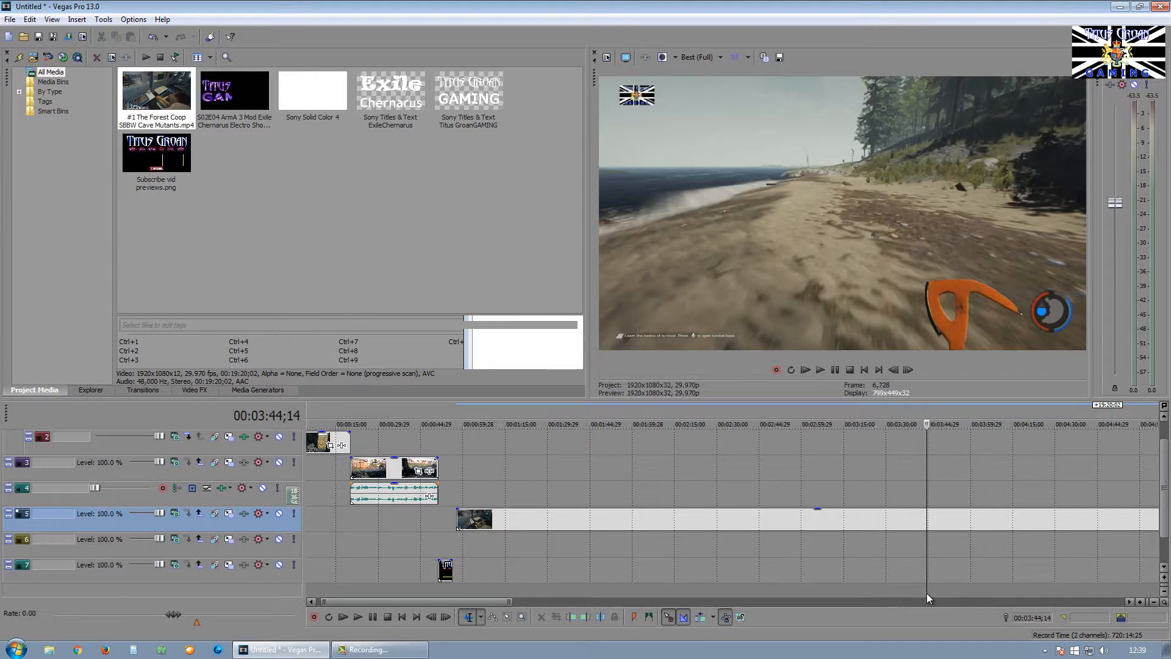
pyautogui.click(986, 589)
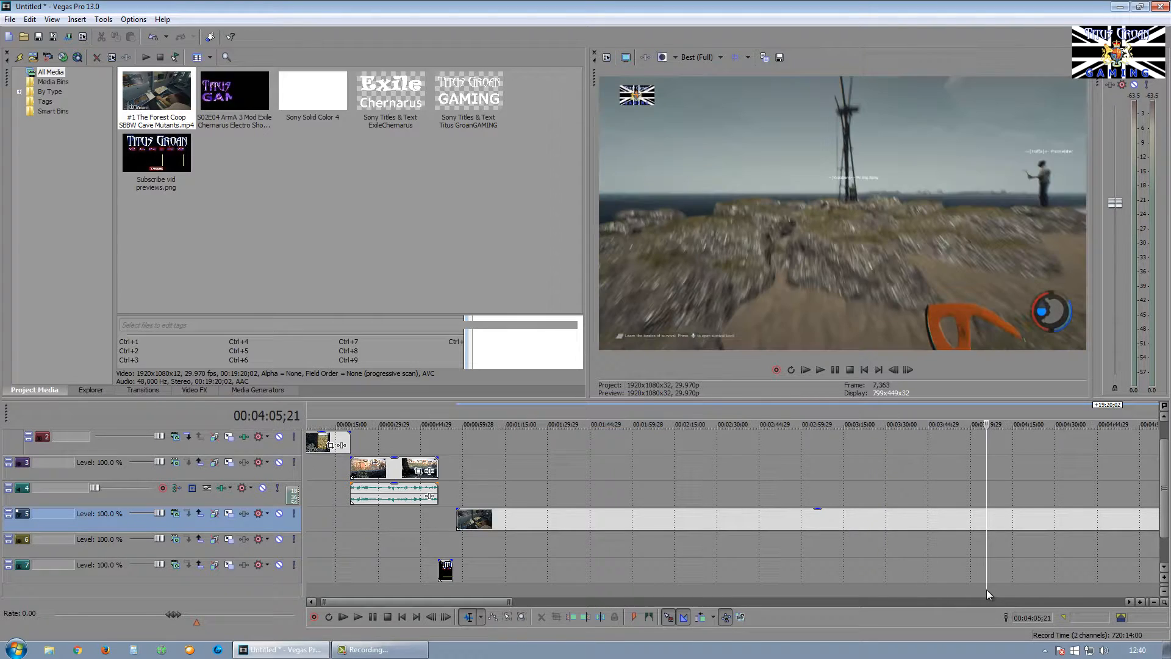
pyautogui.click(1013, 587)
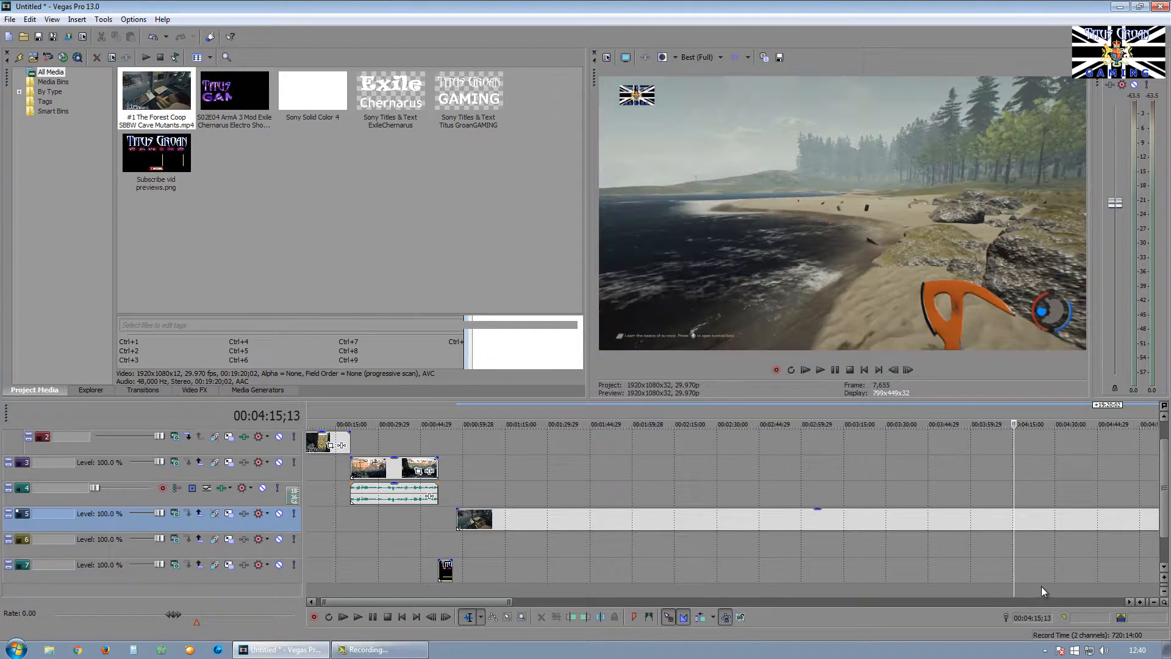
pyautogui.scroll(-3, 987, 576)
pyautogui.click(818, 591)
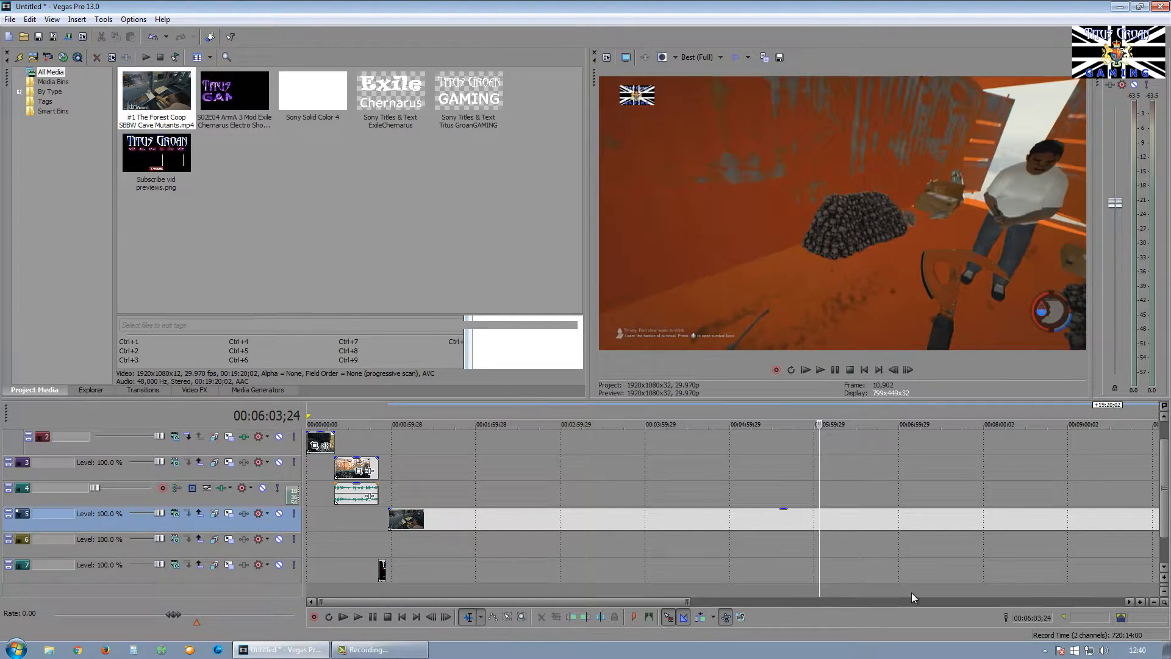
pyautogui.click(911, 592)
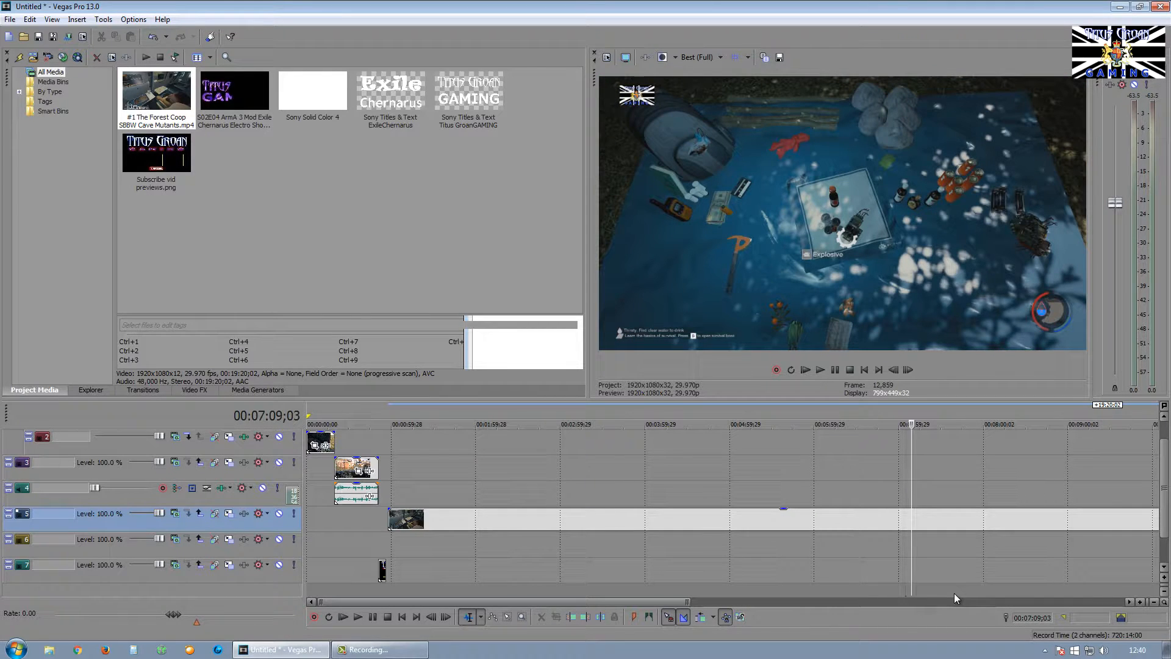
pyautogui.click(975, 591)
pyautogui.scroll(-2, 970, 587)
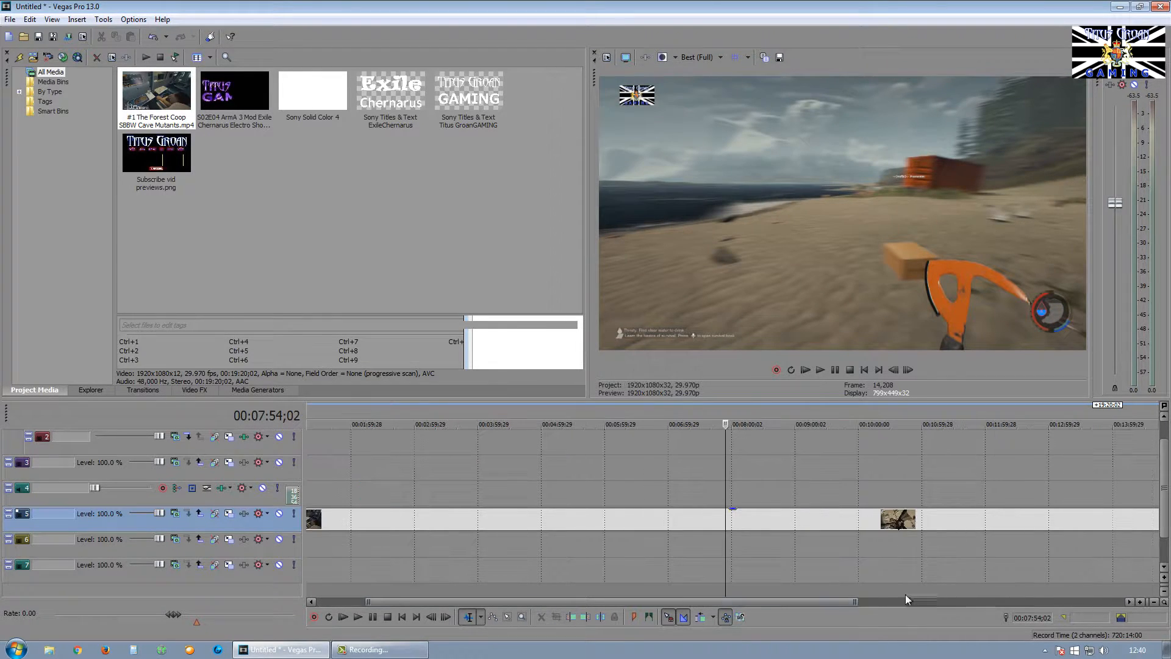
pyautogui.click(869, 592)
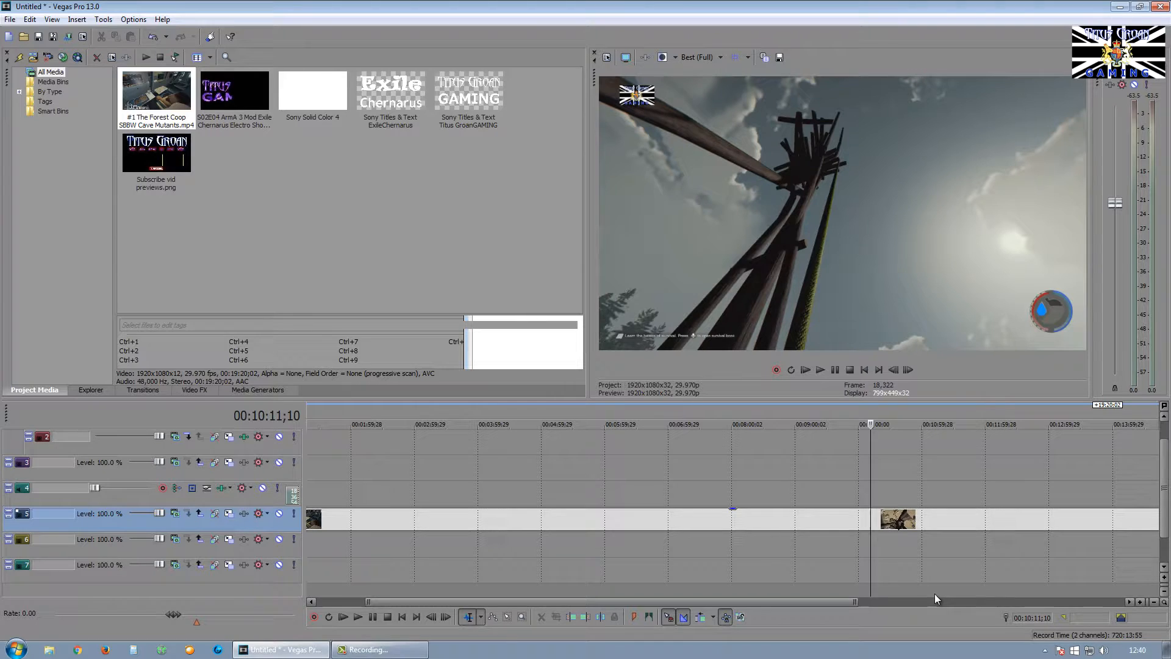
pyautogui.click(934, 594)
pyautogui.scroll(-3, 879, 582)
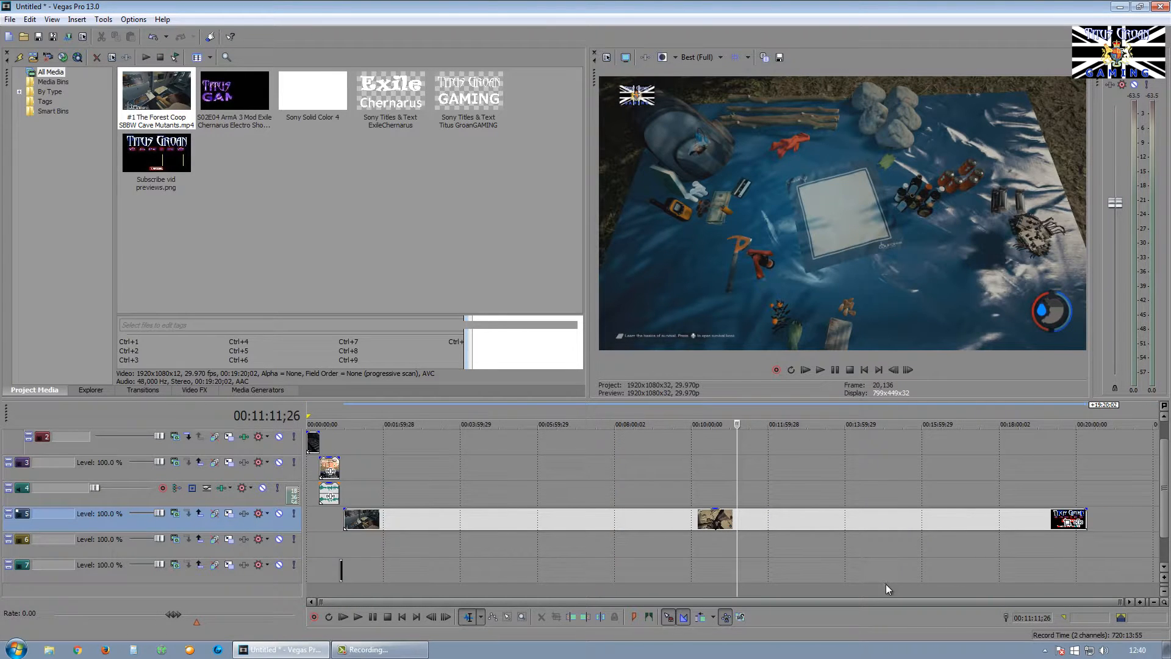
pyautogui.click(877, 589)
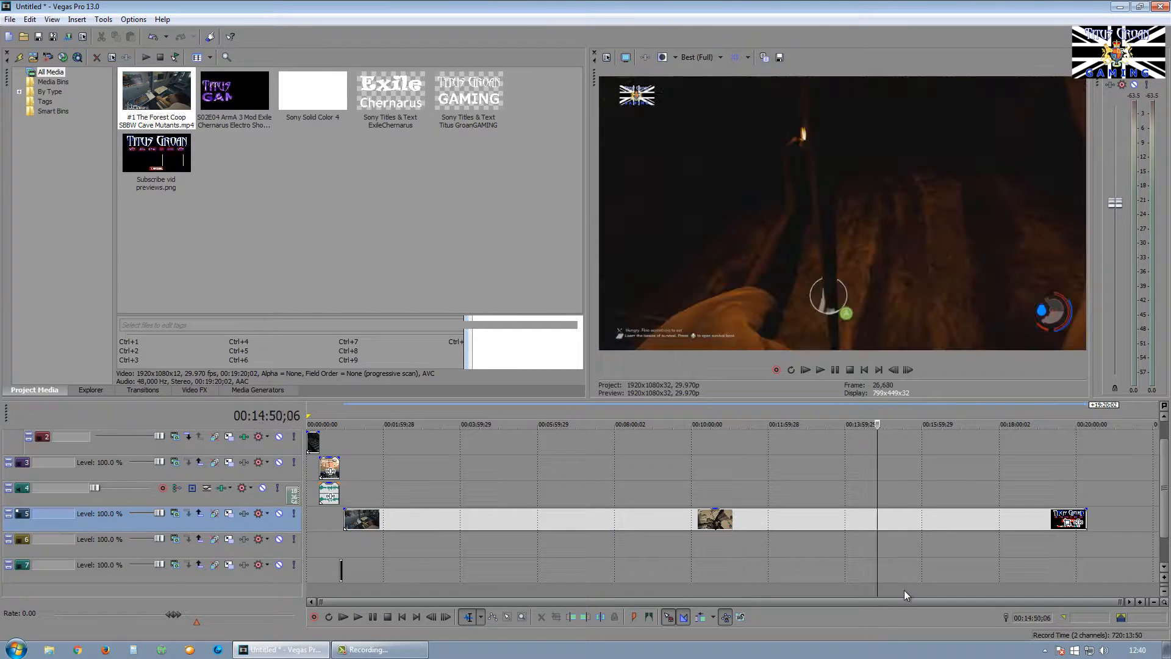
pyautogui.click(862, 587)
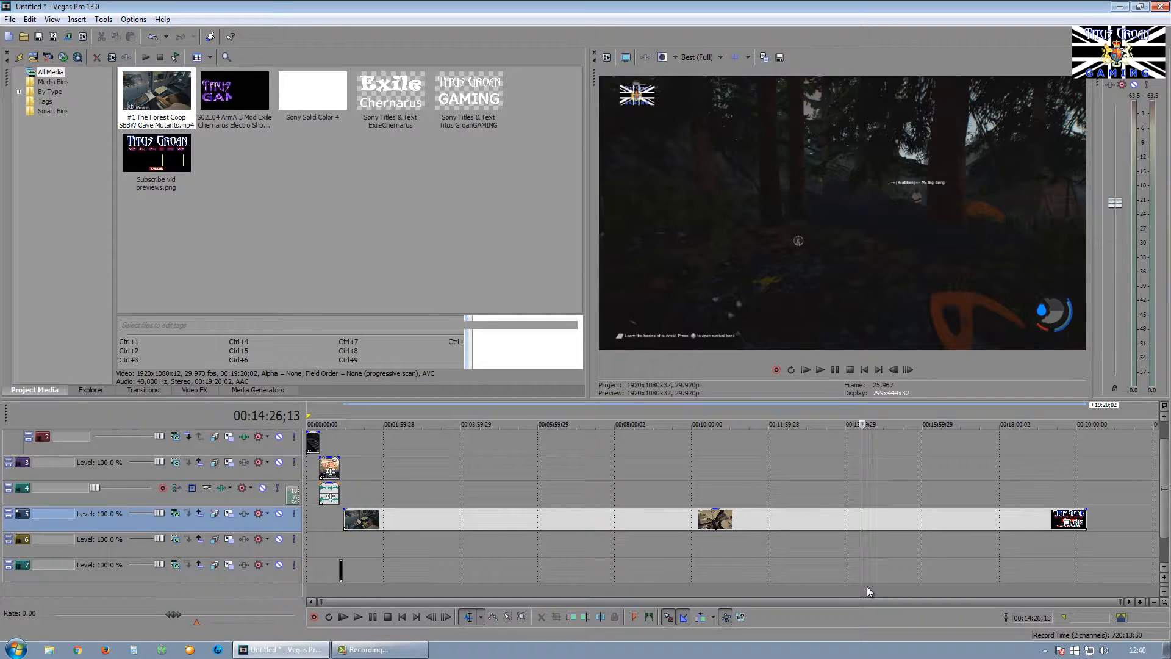
pyautogui.click(866, 587)
pyautogui.scroll(1, 883, 587)
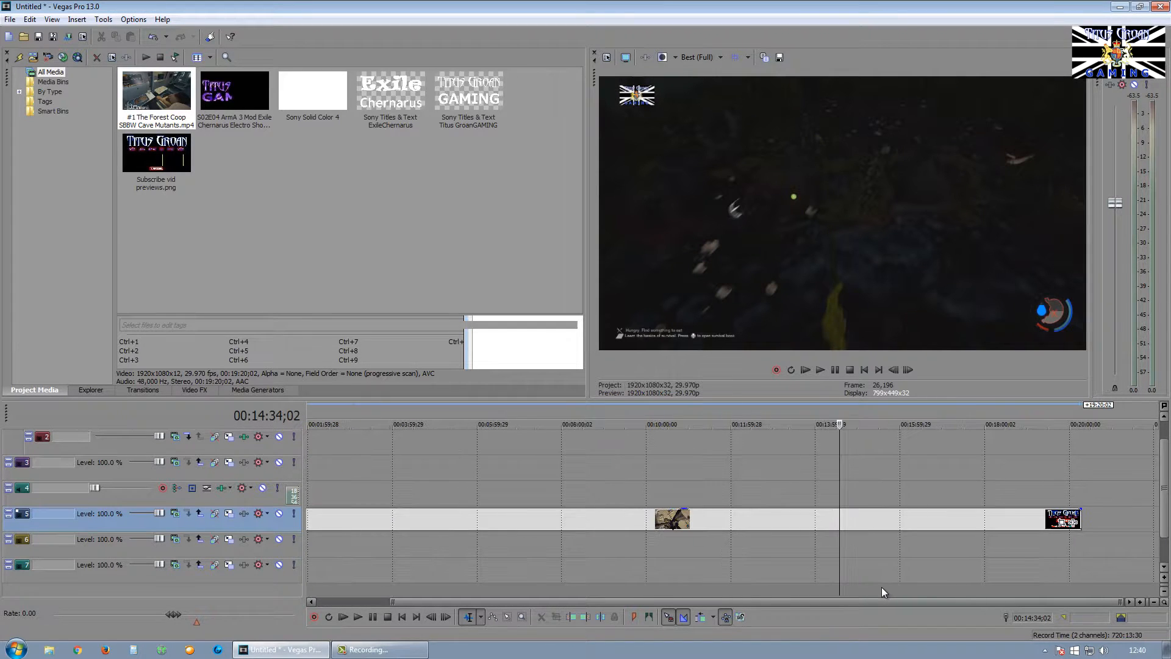
# Step: Split the Forest clip at 00:14:42;27, where the cave descent is shown, and delete the part before the cut
pyautogui.click(845, 588)
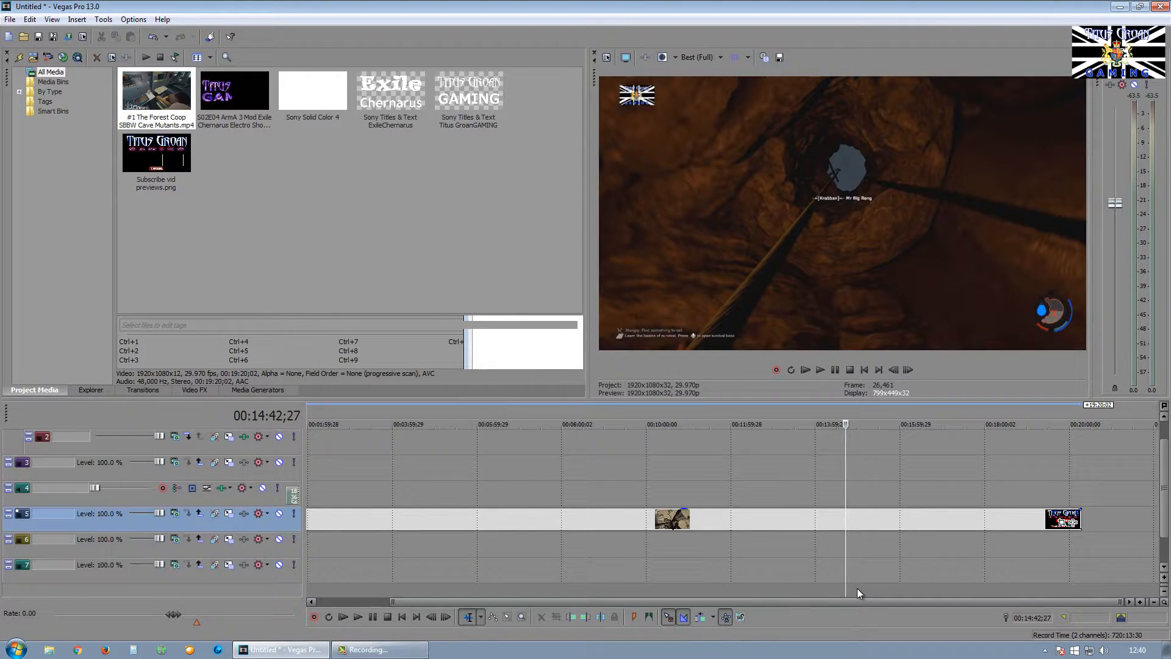
pyautogui.press('s')
pyautogui.click(755, 526)
pyautogui.press('Delete')
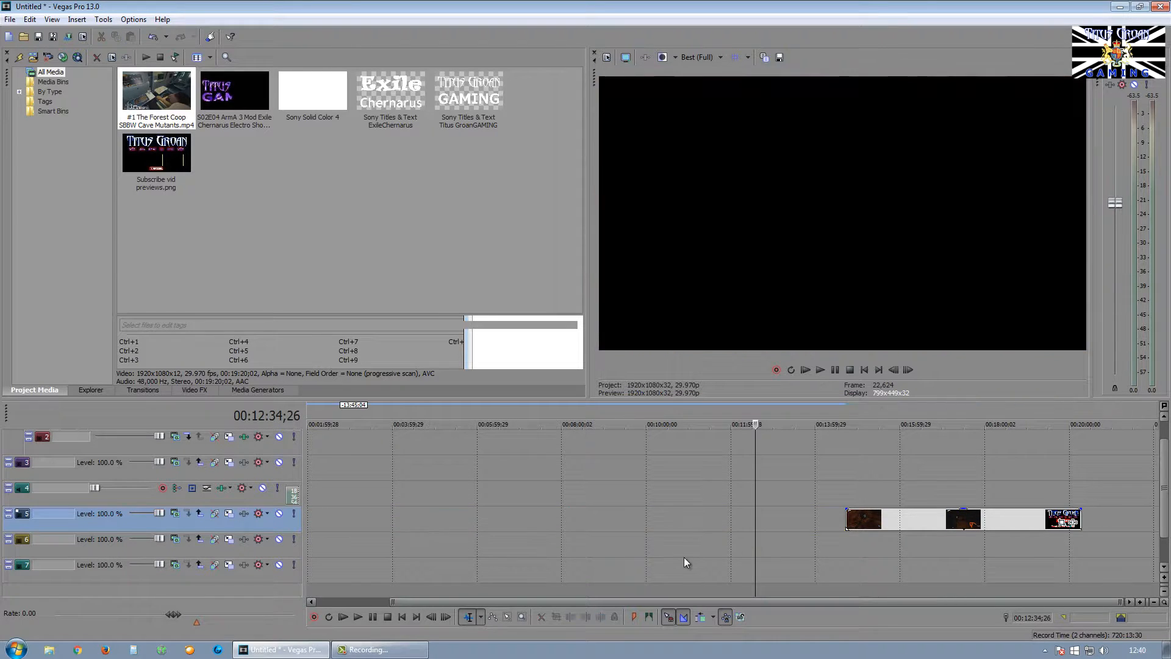
# Step: Move the remaining Forest clip back along track 5 so it starts directly at the main gameplay's end
pyautogui.scroll(-1, 671, 552)
pyautogui.moveTo(956, 522); pyautogui.dragTo(419, 517)
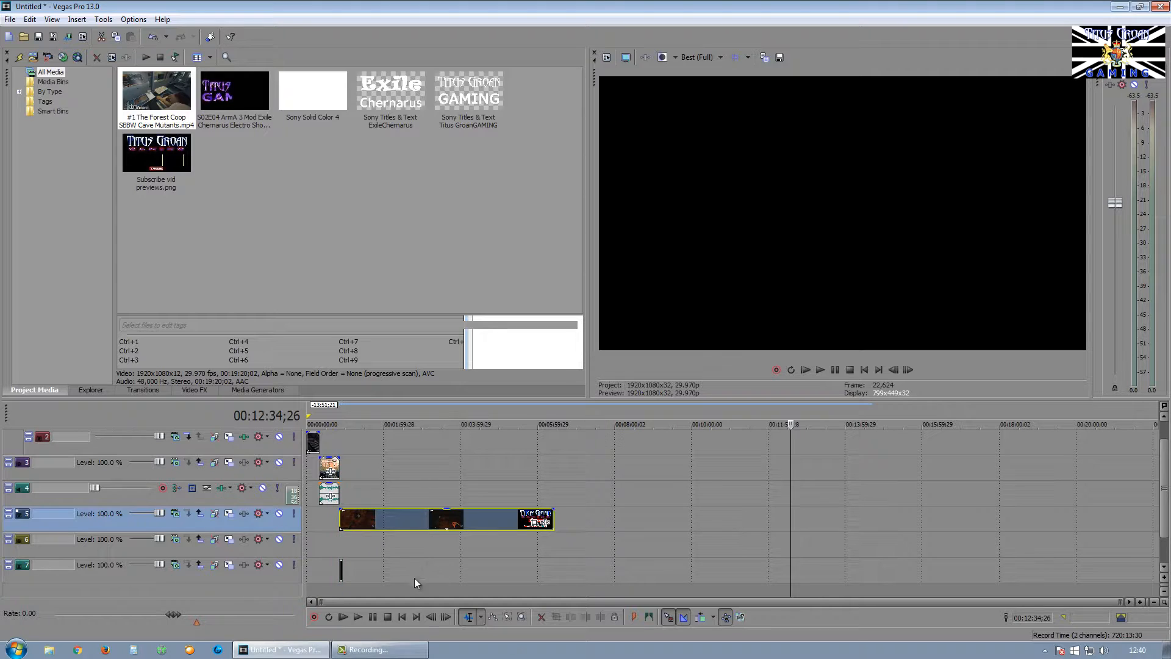
pyautogui.click(339, 590)
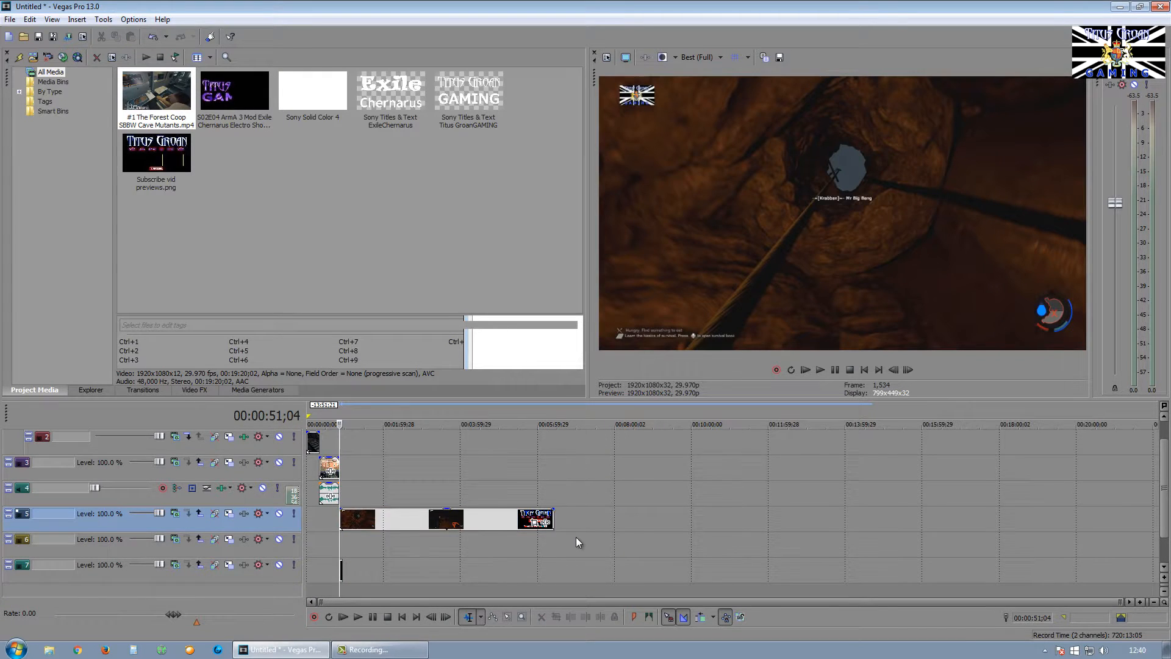
# Step: Split the Forest clip on track 5 at 00:00:56;04, where the subscribe image ends, and delete the remainder
pyautogui.scroll(5, 578, 536)
pyautogui.scroll(3, 580, 536)
pyautogui.click(625, 589)
pyautogui.scroll(8, 685, 580)
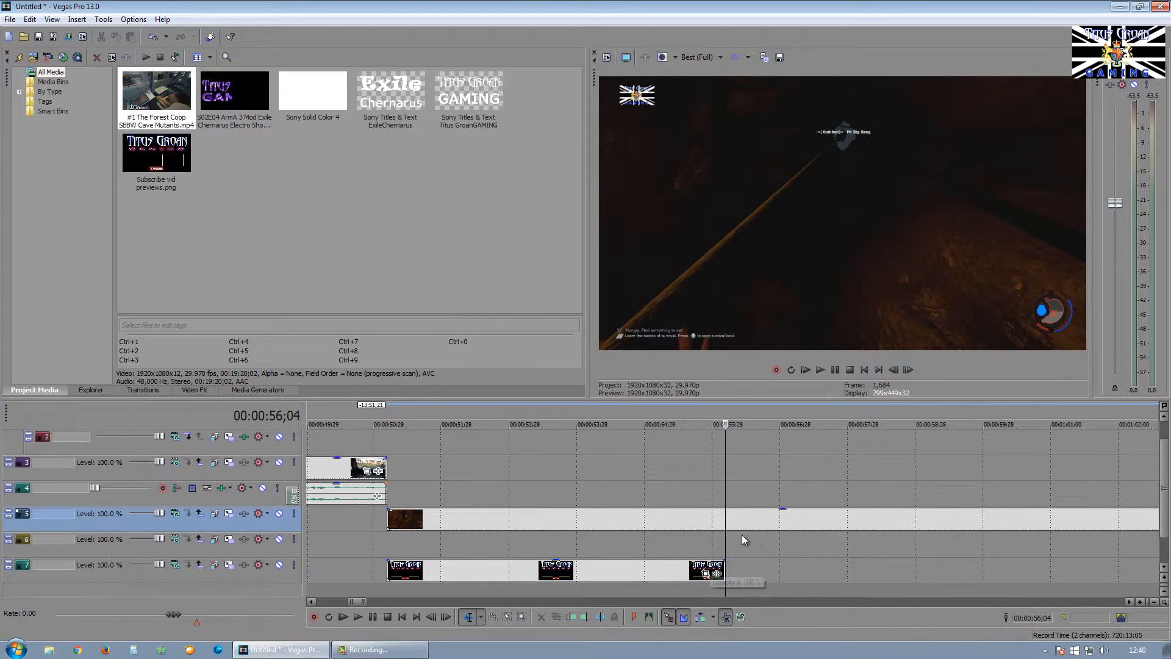
pyautogui.scroll(6, 755, 541)
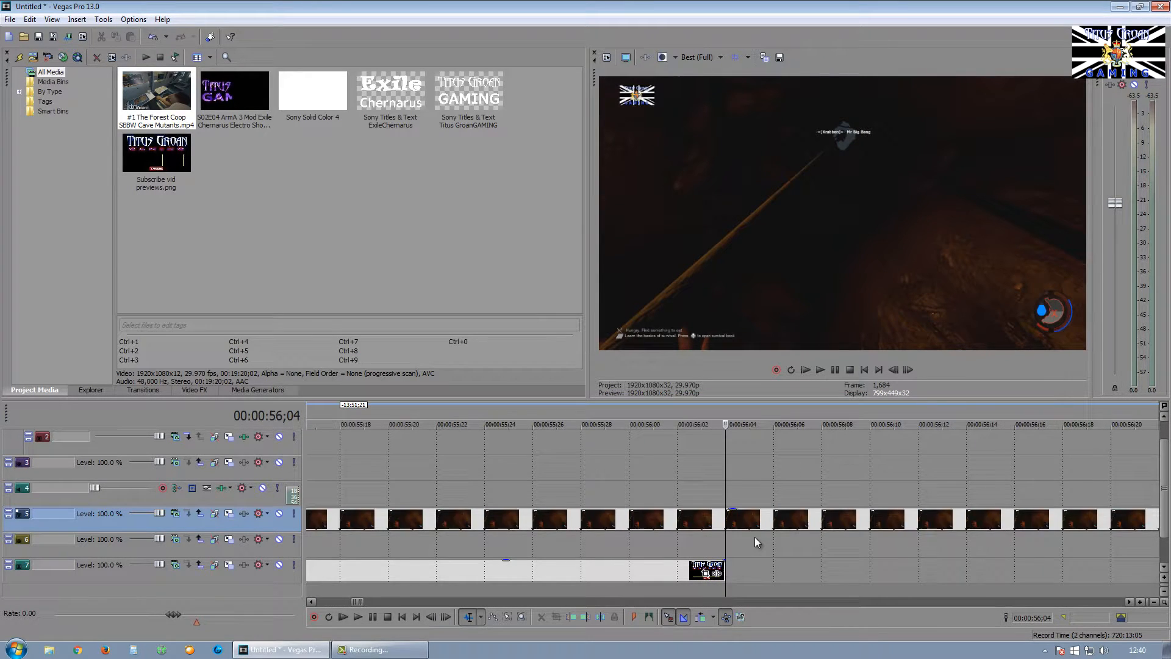
pyautogui.click(796, 524)
pyautogui.press('Delete')
pyautogui.scroll(-6, 768, 528)
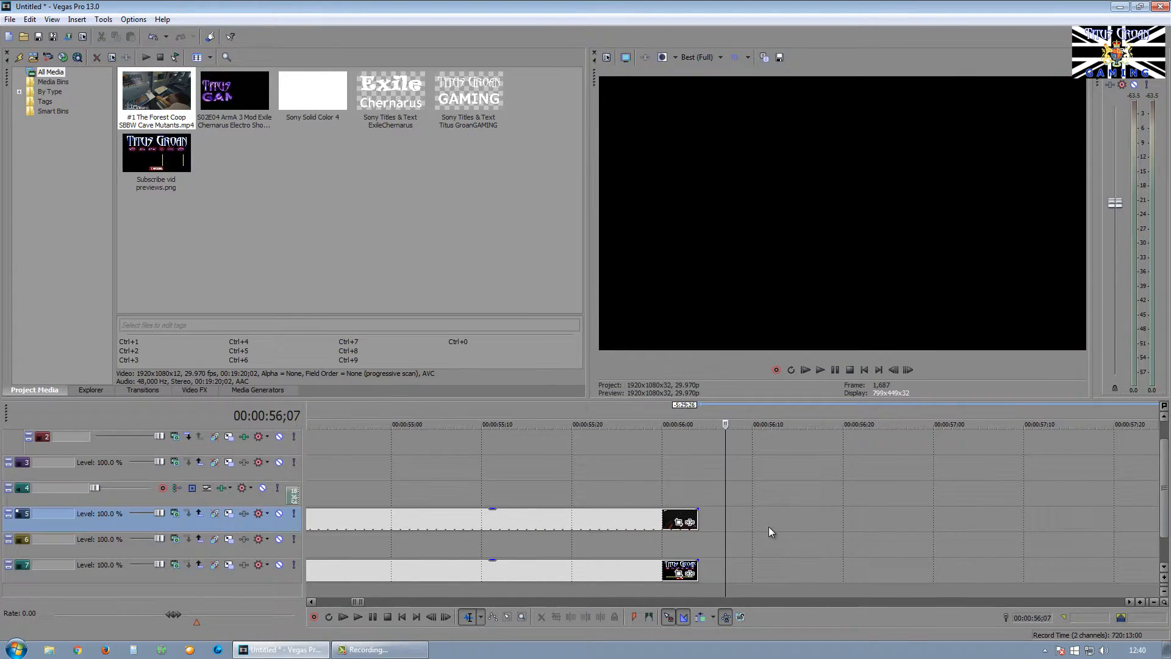
pyautogui.scroll(-3, 534, 546)
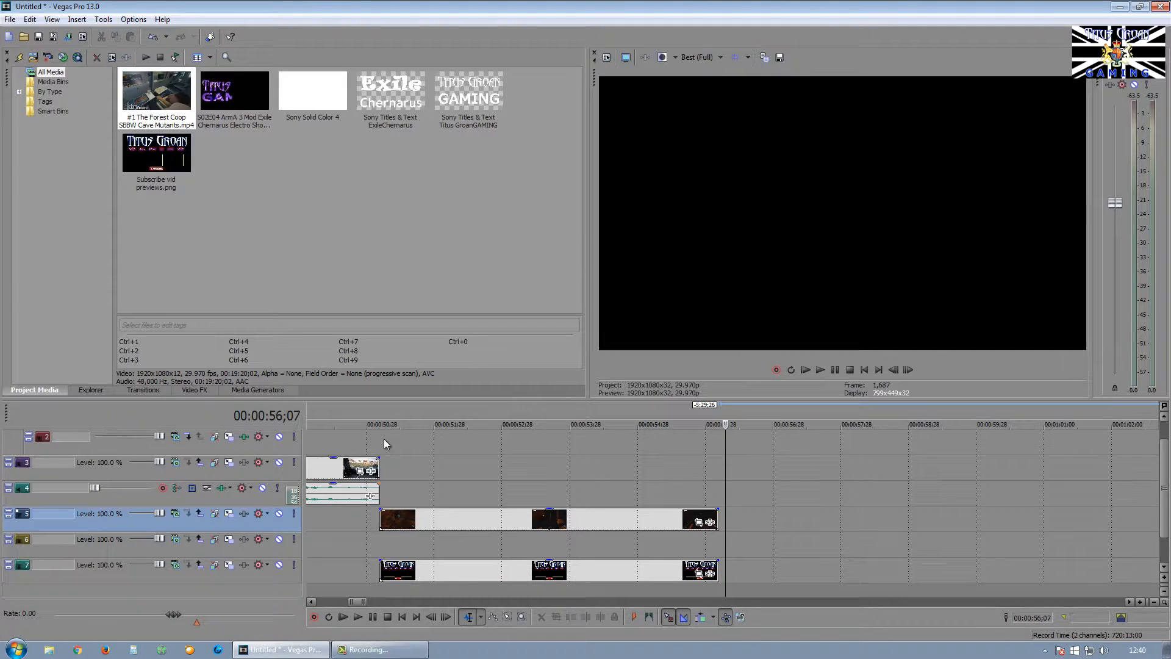
# Step: Play back the end screen section from its start at 00:00:51;04 to judge the preview's length
pyautogui.click(379, 587)
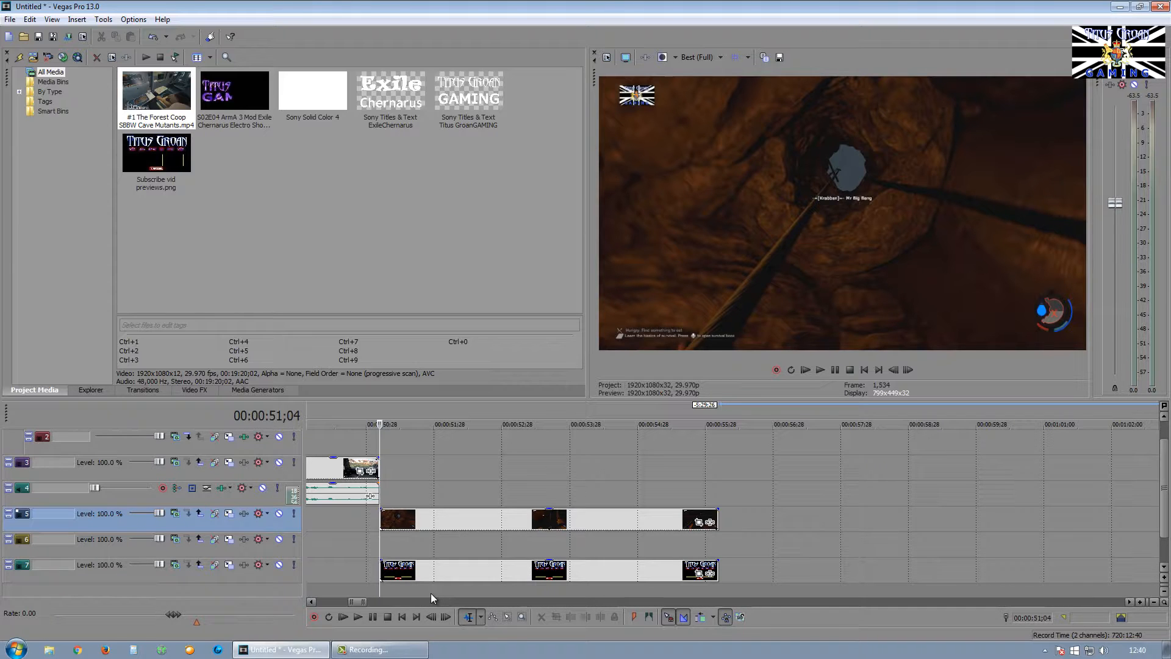
pyautogui.press('space')
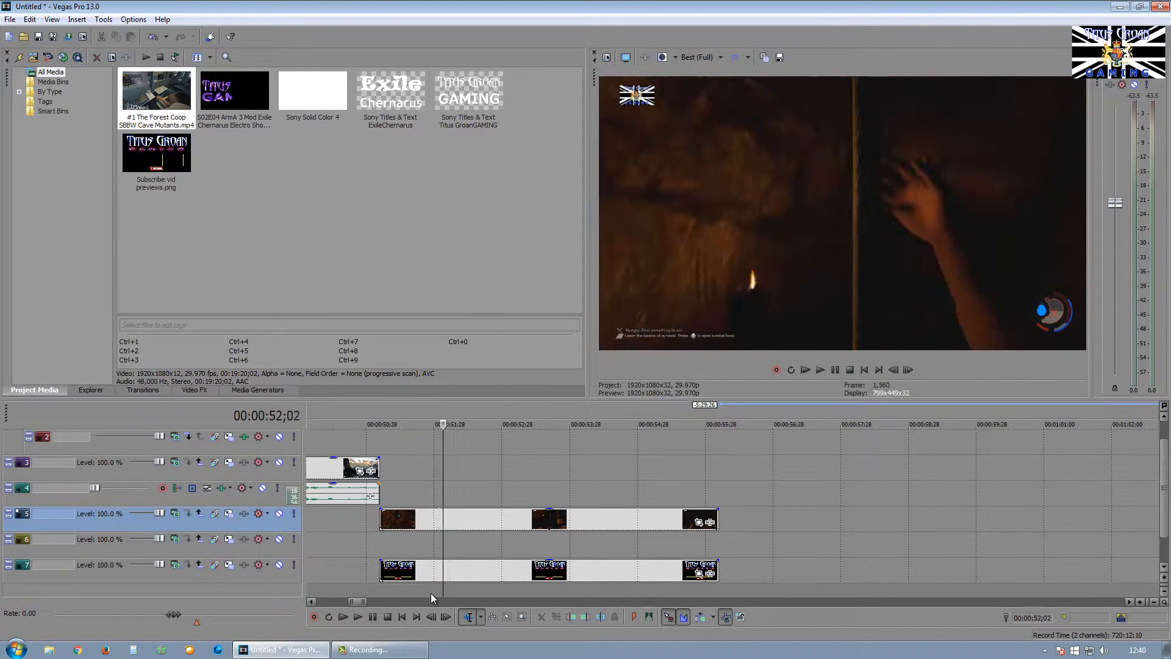
pyautogui.click(716, 588)
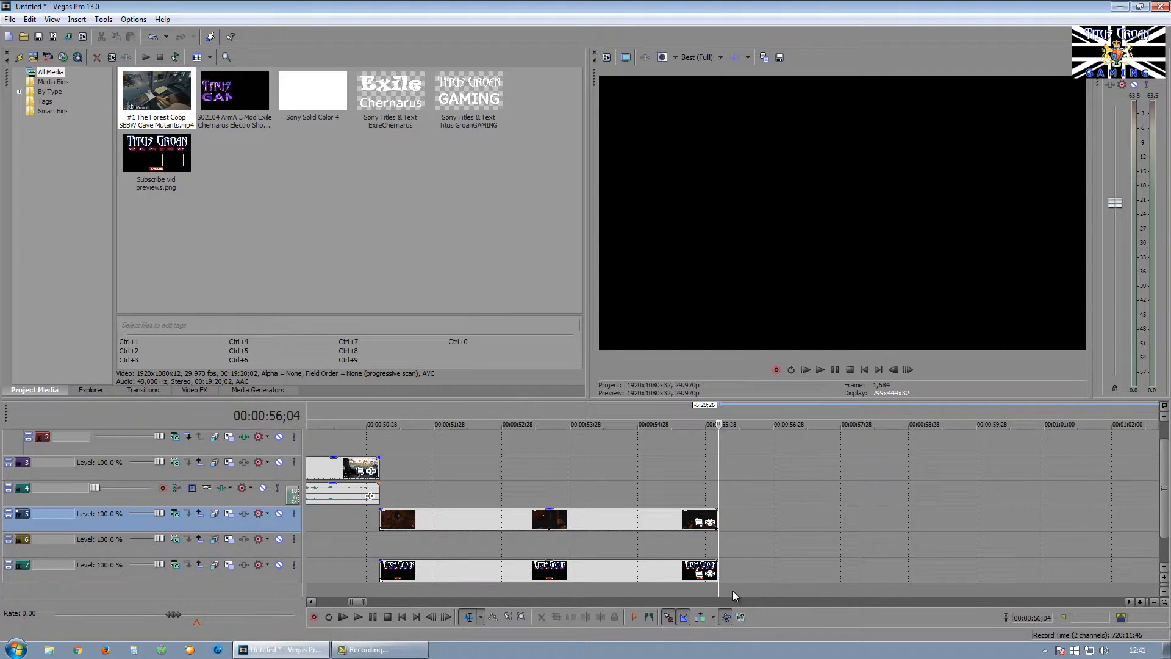
# Step: Try lengthening the subscribe image on track 7, and undo that change together with the Forest clip's split and deletion
pyautogui.click(710, 571)
pyautogui.moveTo(716, 571); pyautogui.dragTo(939, 558)
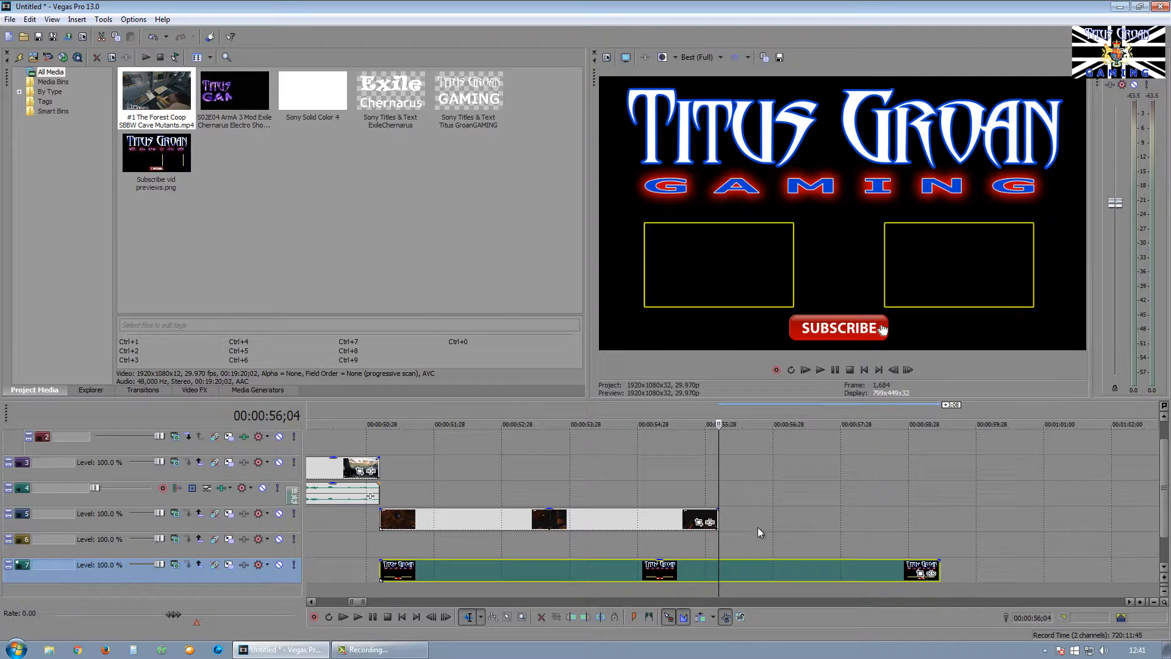
pyautogui.hotkey('ctrl', 'z')
pyautogui.hotkey('ctrl', 'z')
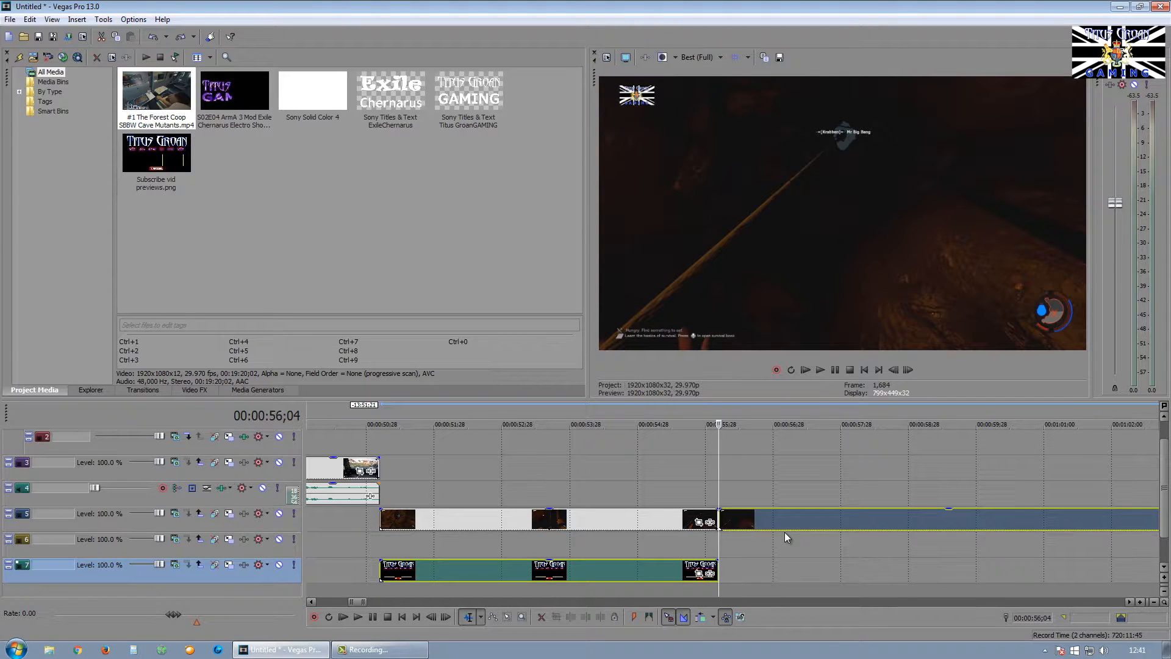
pyautogui.hotkey('ctrl', 'z')
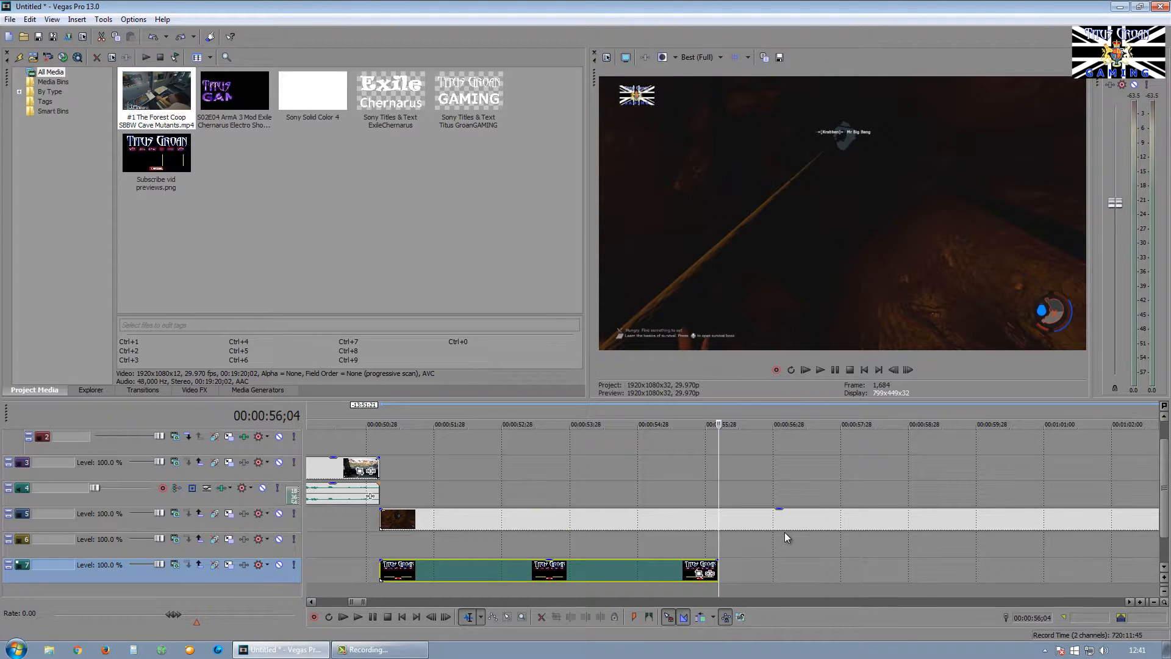
# Step: Extend the subscribe image on track 7 to 00:00:58;28, and trim the Forest clip on track 5 to end there too
pyautogui.moveTo(715, 569); pyautogui.dragTo(907, 558)
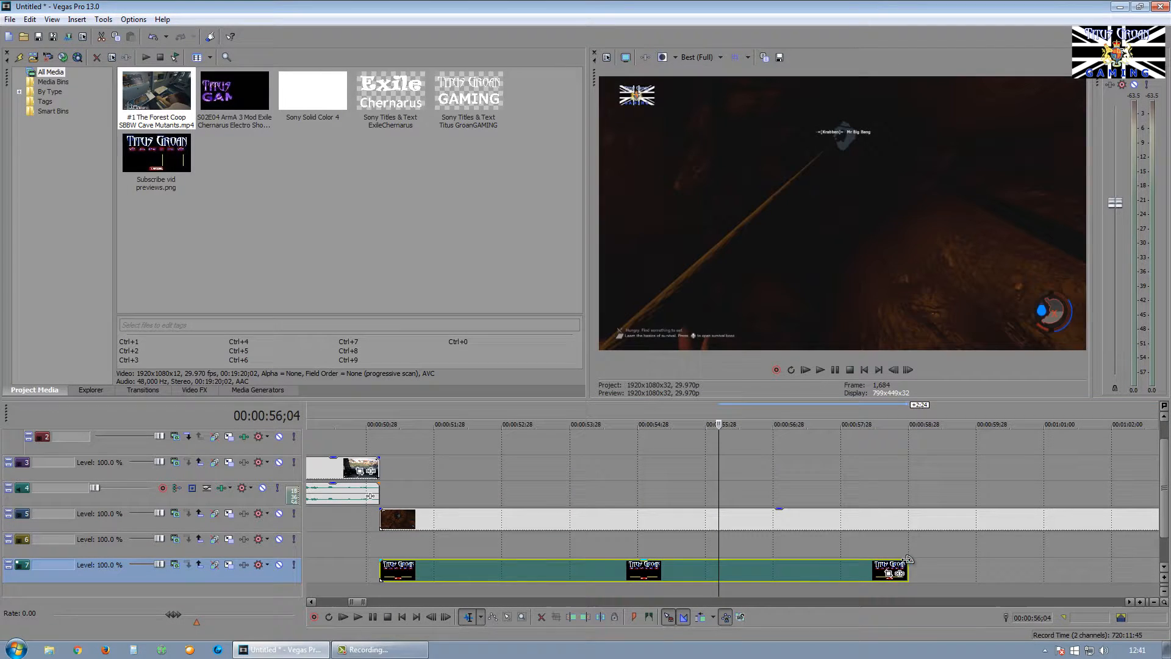
pyautogui.click(909, 586)
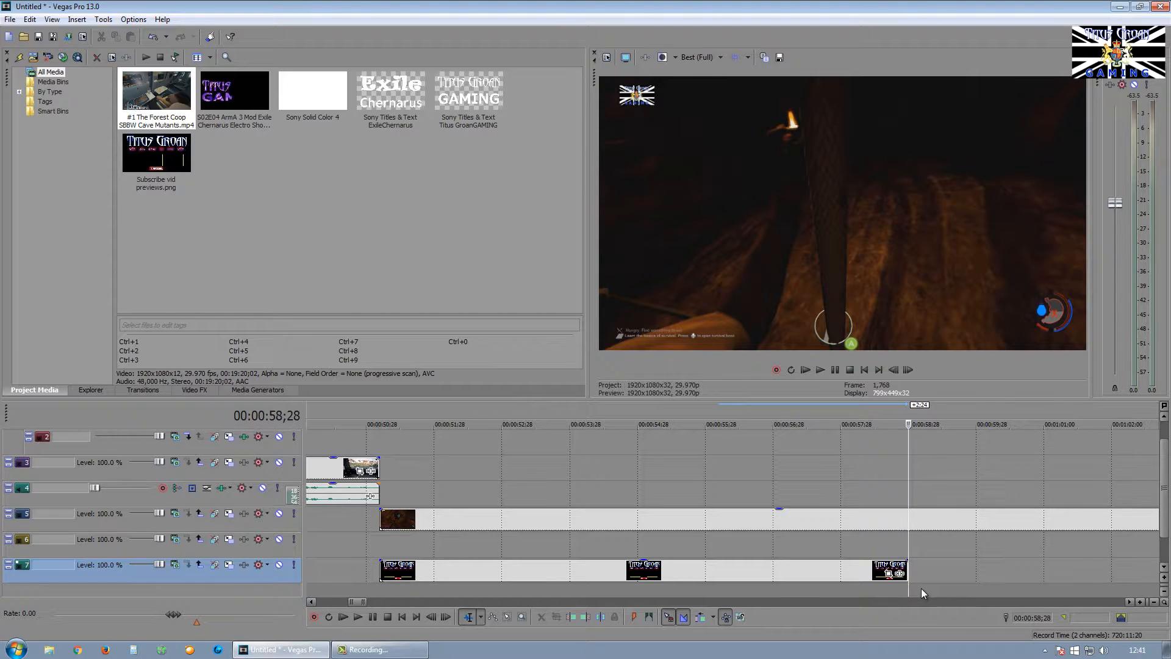
pyautogui.press('s')
pyautogui.click(944, 518)
pyautogui.press('Delete')
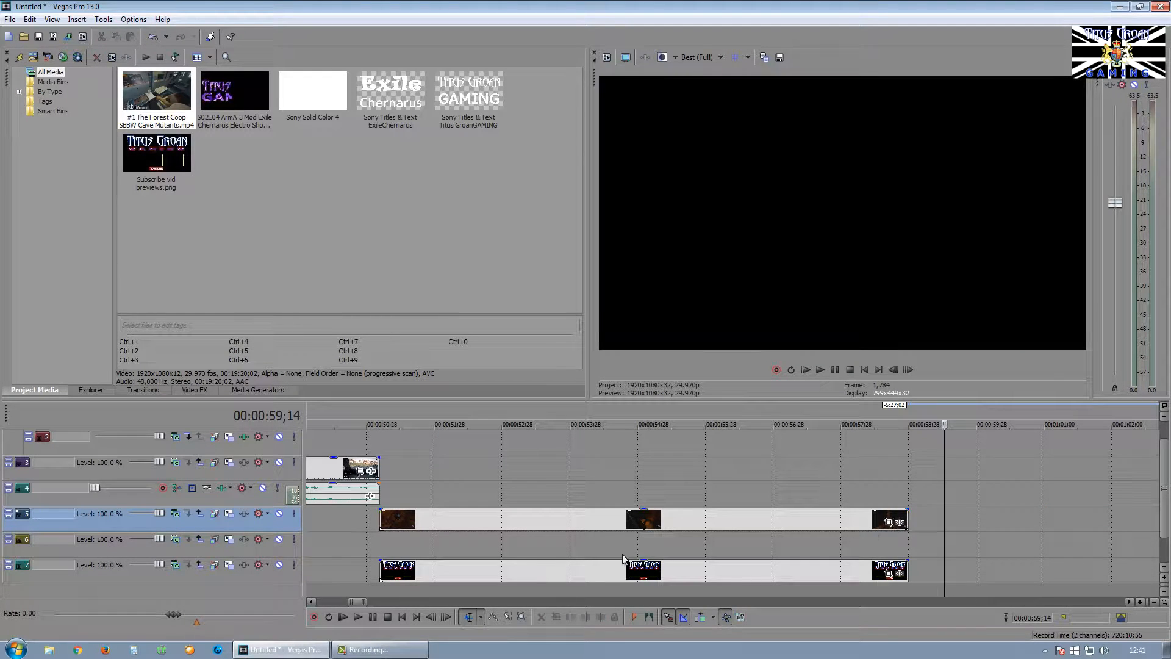
# Step: Pan/crop the Forest clip to about 6,338 × 3,565, centred near X 2,579, Y -138, so it fills the end screen's left preview frame
pyautogui.click(381, 591)
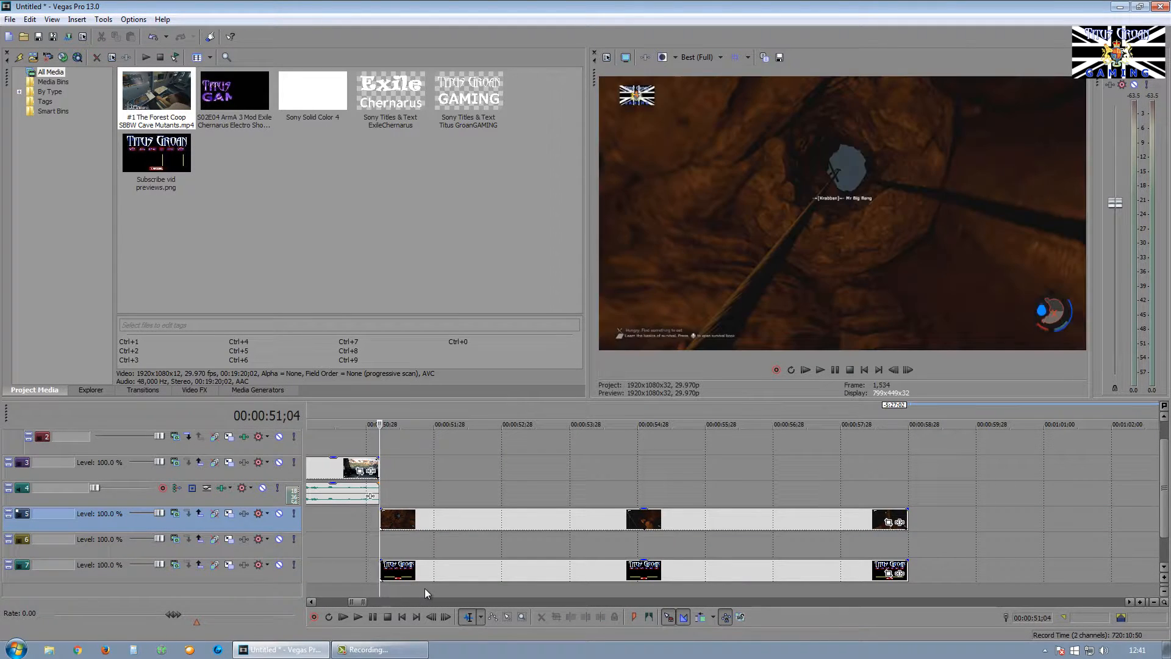
pyautogui.click(889, 523)
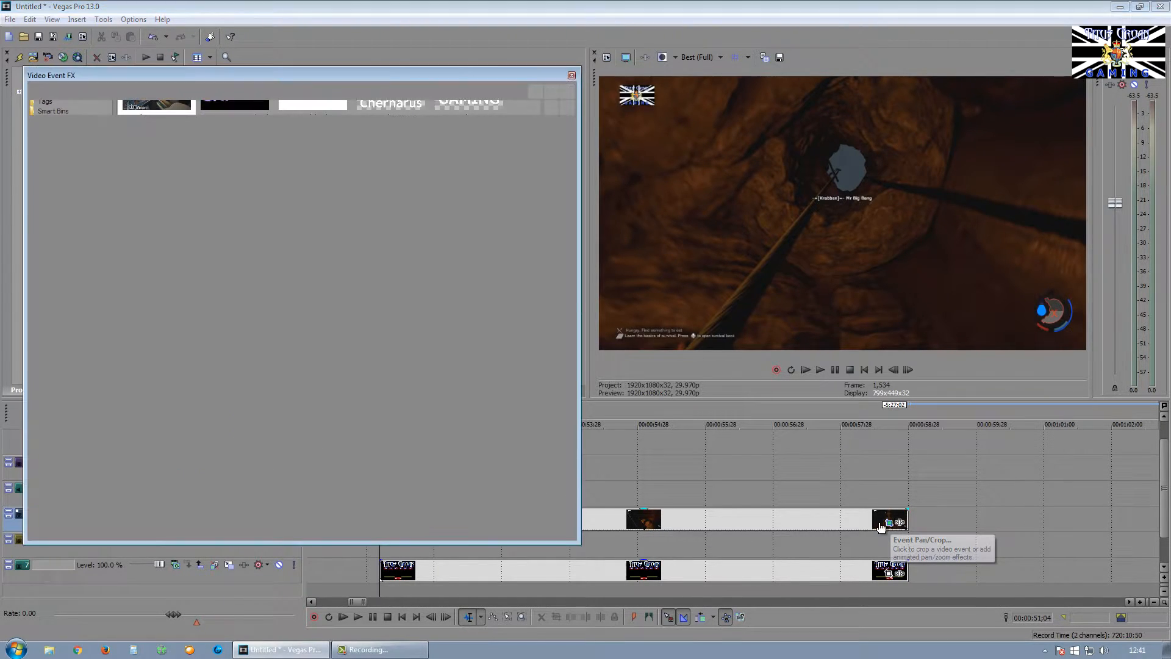
pyautogui.scroll(-5, 391, 314)
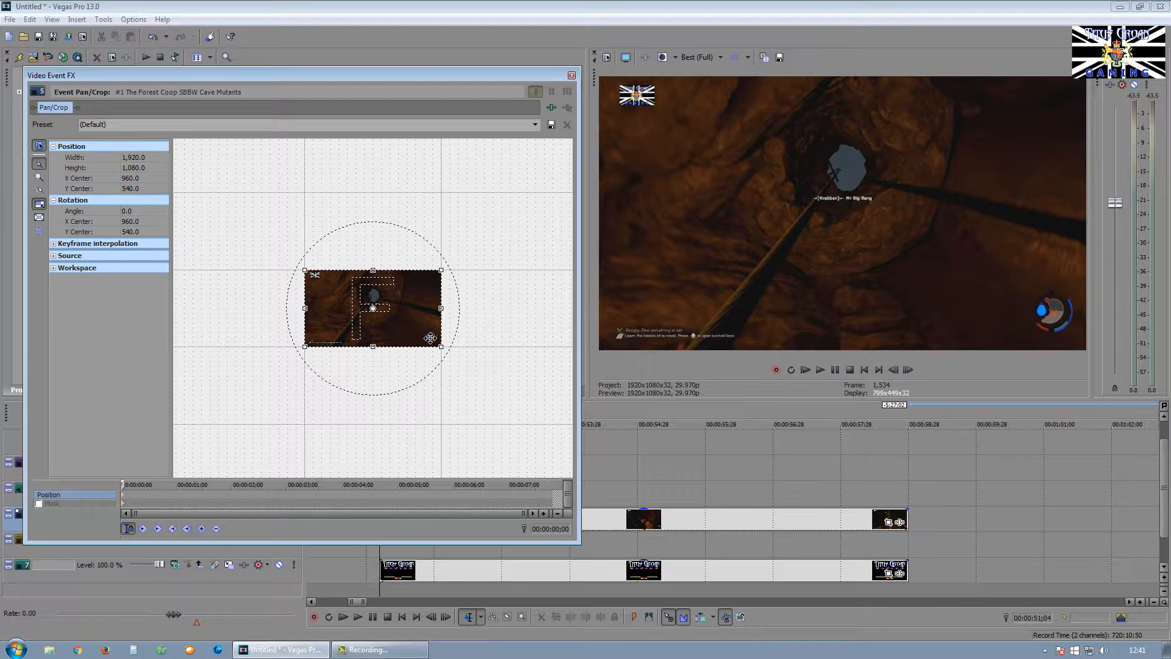
pyautogui.moveTo(441, 346); pyautogui.dragTo(836, 516)
pyautogui.moveTo(413, 355); pyautogui.dragTo(368, 209)
pyautogui.scroll(-4, 430, 360)
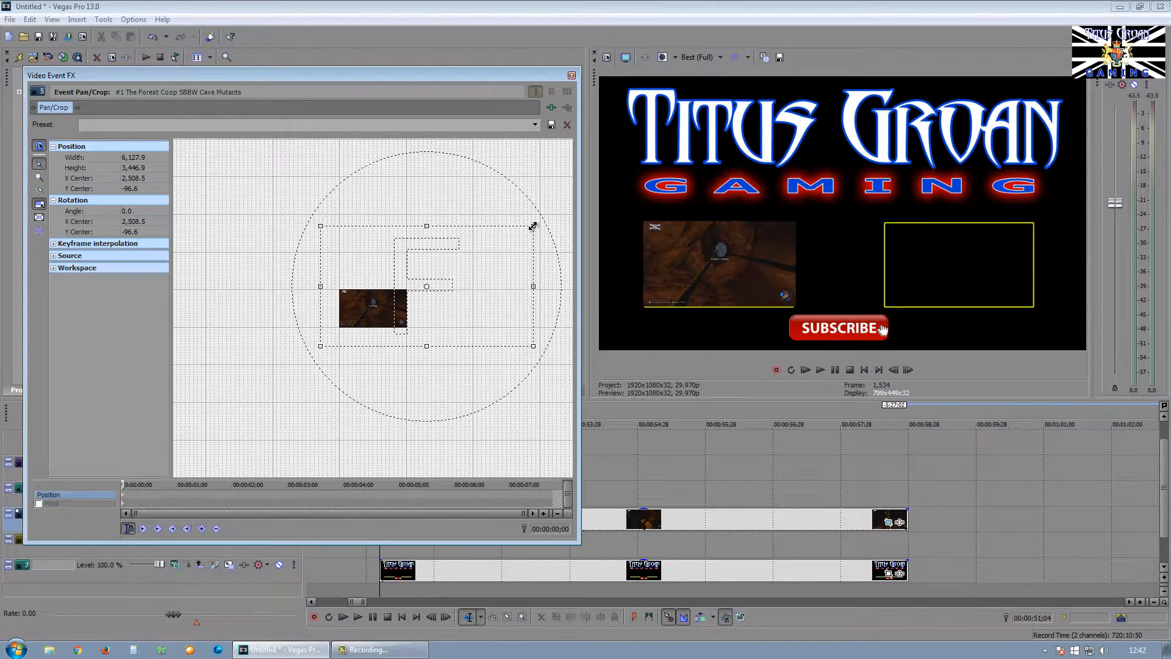
pyautogui.moveTo(532, 226); pyautogui.dragTo(540, 220)
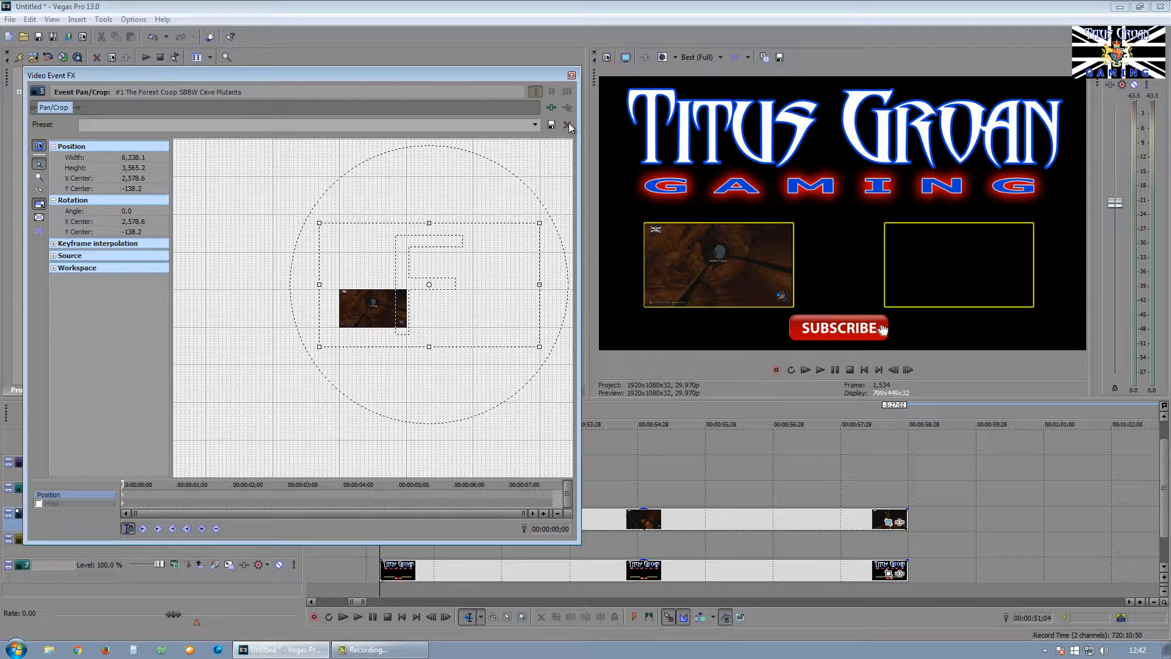
pyautogui.click(571, 76)
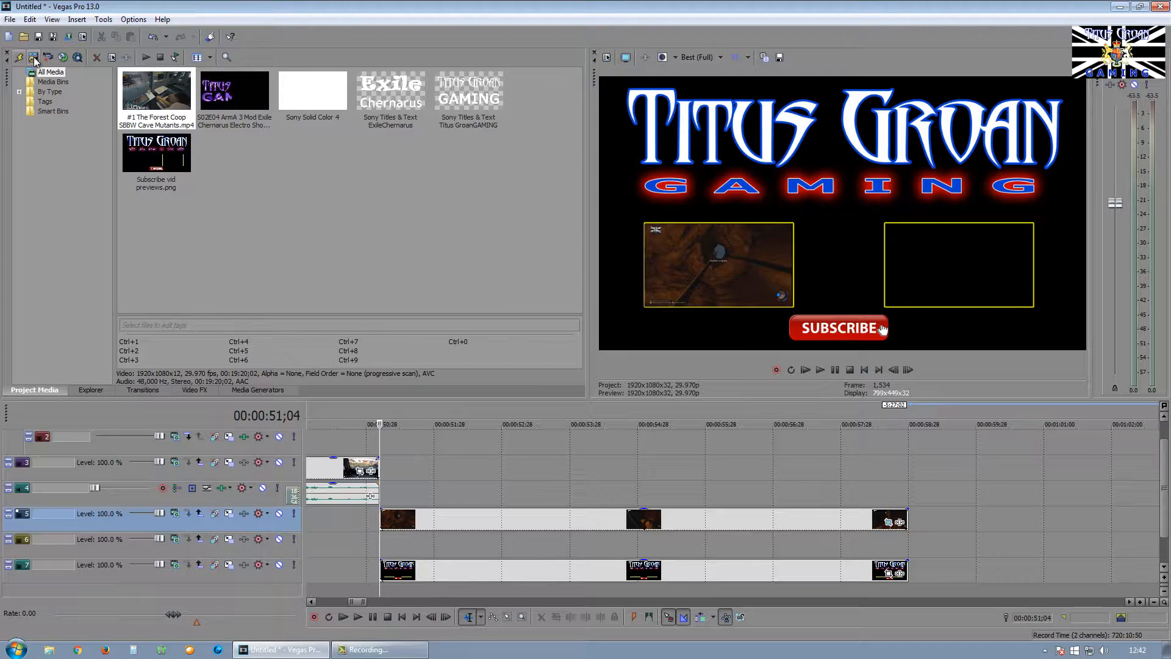
# Step: Import Grand Theft Auto 5 Online Nice Puppies!.mp4 from the GTA 5 Online folder in Rendered Videos on the Seagate drive
pyautogui.hotkey('ctrl', 'i')
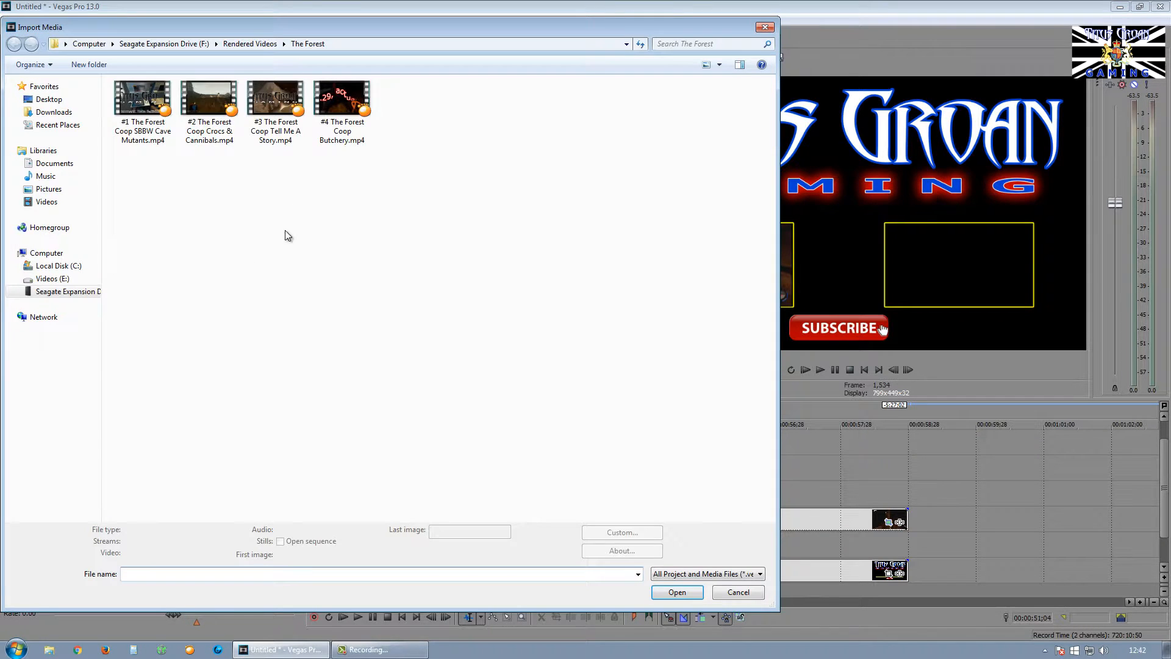
pyautogui.click(61, 291)
pyautogui.doubleClick(152, 100)
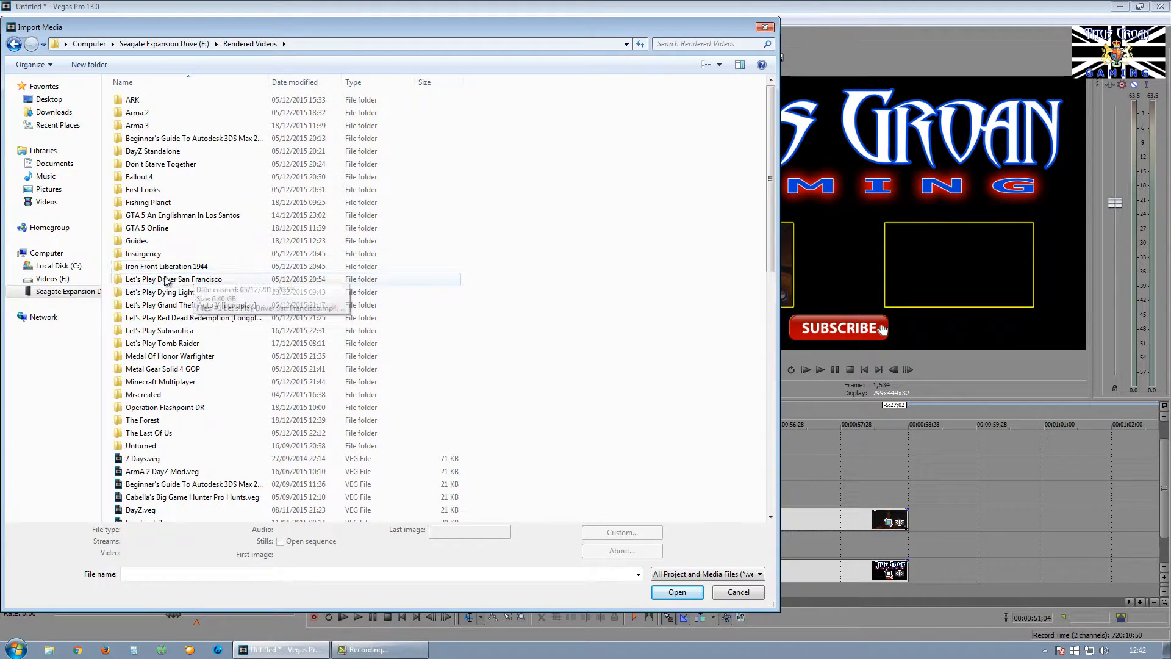
pyautogui.click(167, 230)
pyautogui.doubleClick(167, 230)
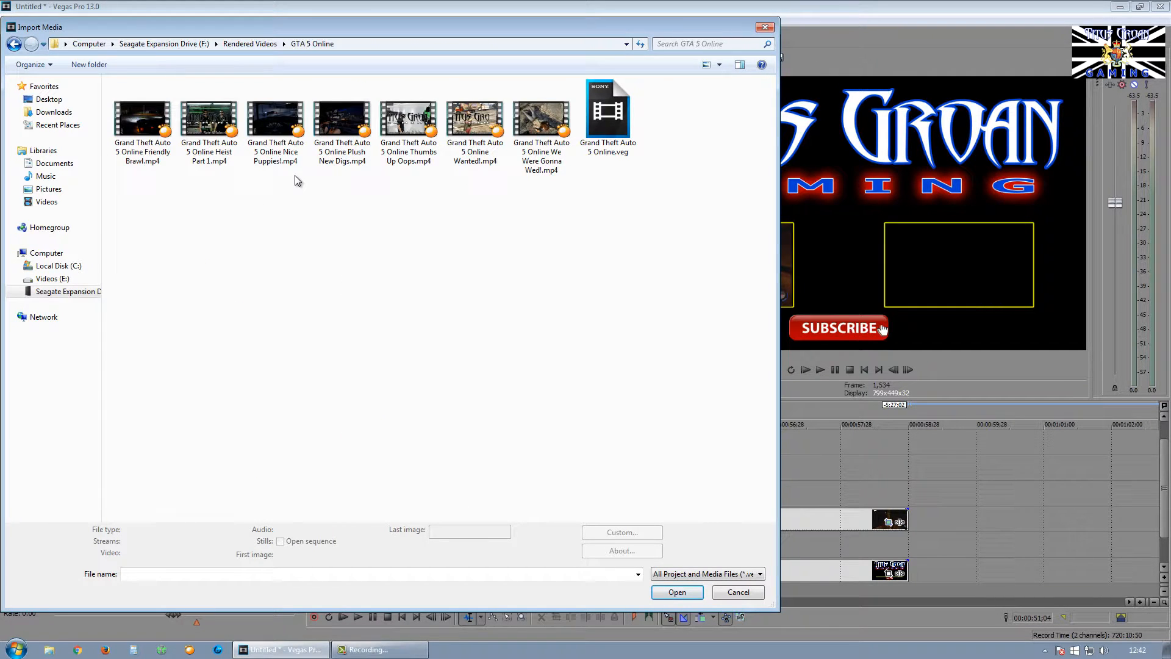
pyautogui.click(266, 130)
pyautogui.doubleClick(266, 130)
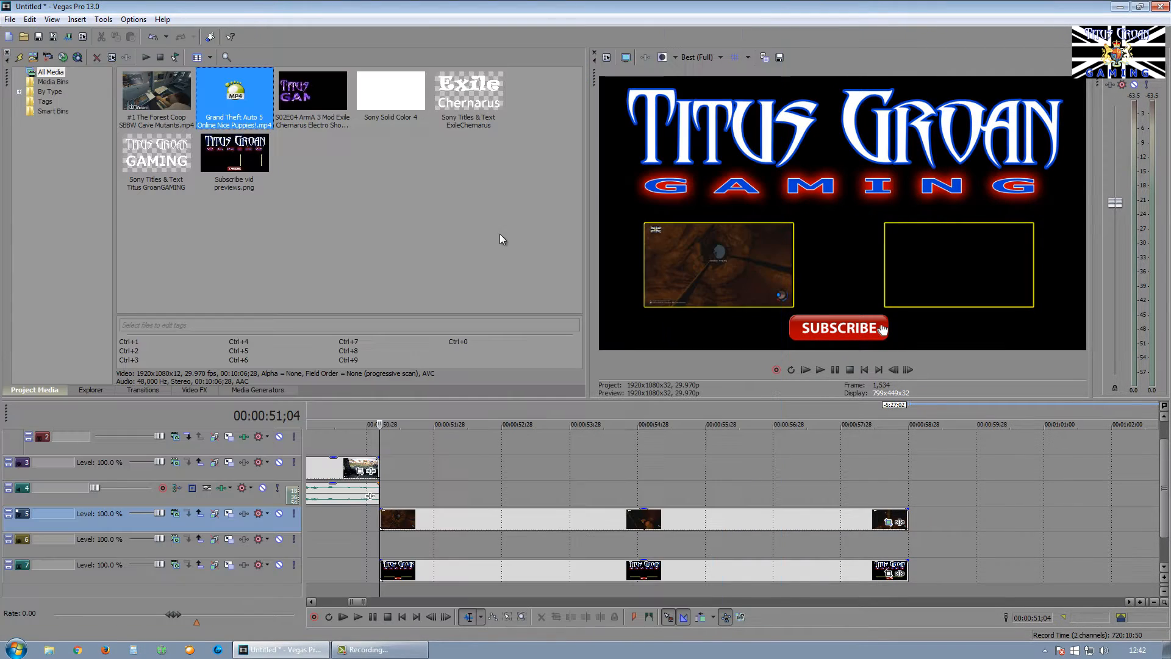
# Step: Place the Grand Theft Auto clip on track 6 just past the end screen, and delete its audio track
pyautogui.moveTo(246, 106); pyautogui.dragTo(250, 106)
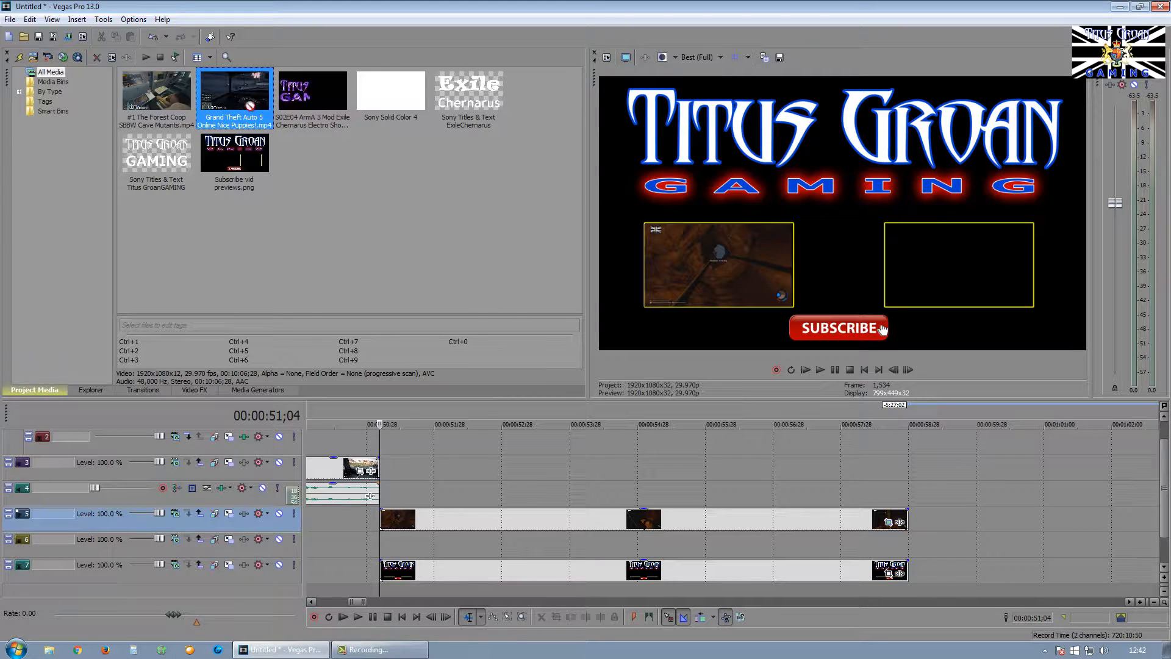
pyautogui.moveTo(970, 534); pyautogui.dragTo(965, 537)
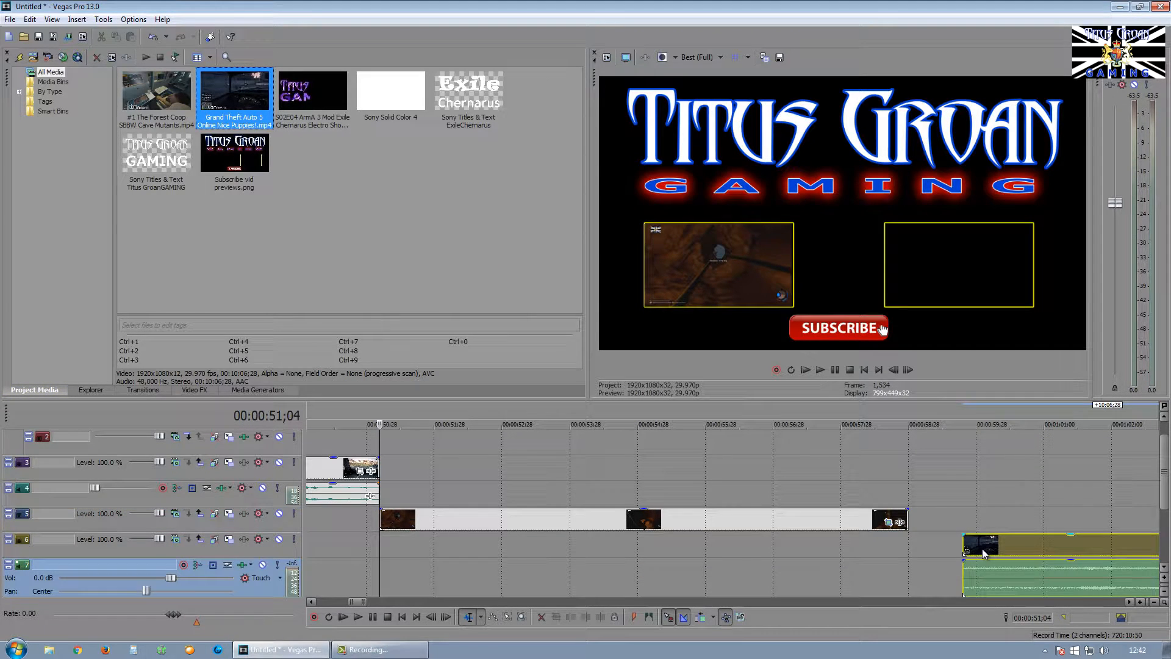
pyautogui.rightClick(112, 564)
pyautogui.click(145, 345)
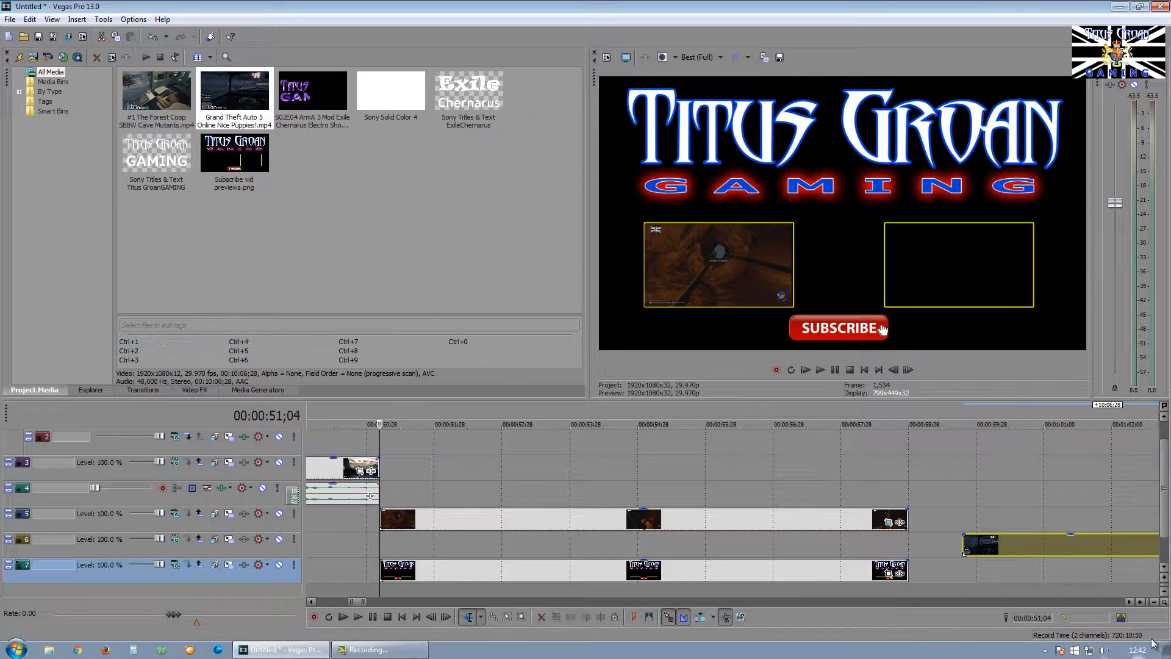
# Step: Set the Grand Theft Auto clip's properties to Disable resample with Reduce interlace flicker enabled
pyautogui.click(1020, 550)
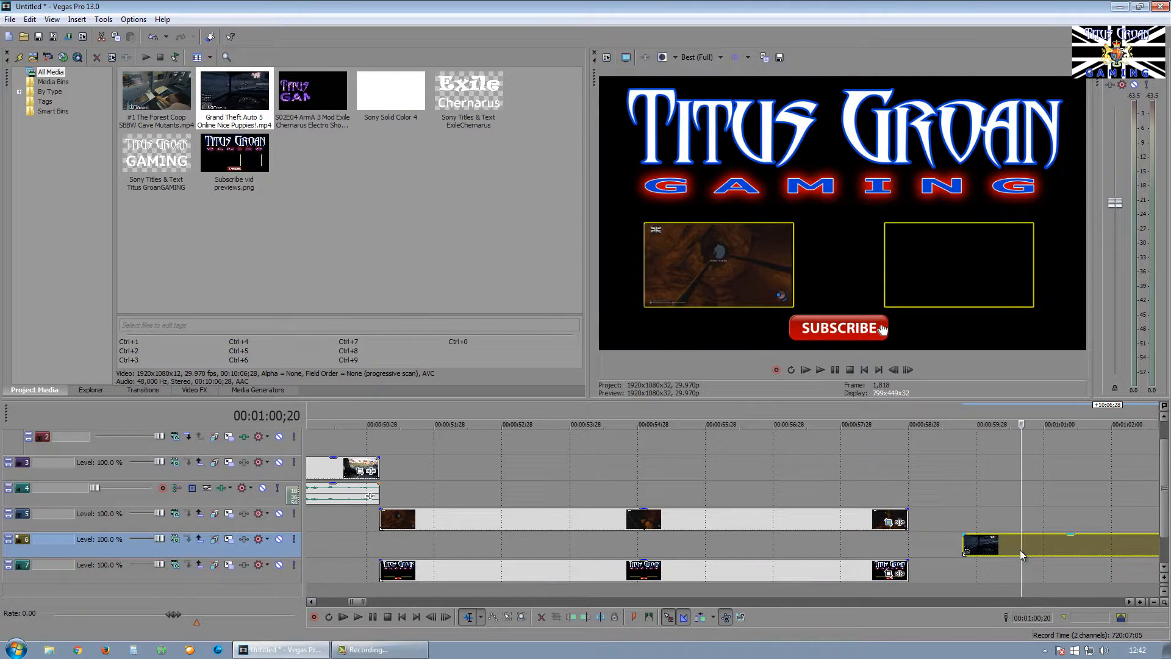
pyautogui.rightClick(1018, 550)
pyautogui.click(1030, 542)
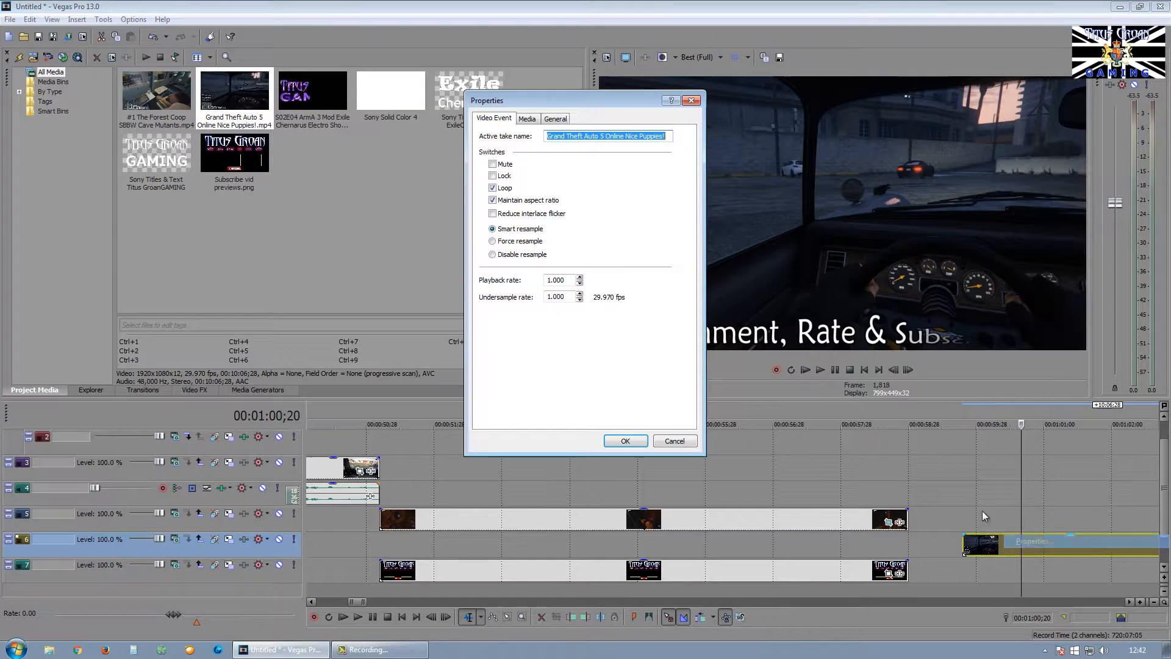
pyautogui.click(499, 254)
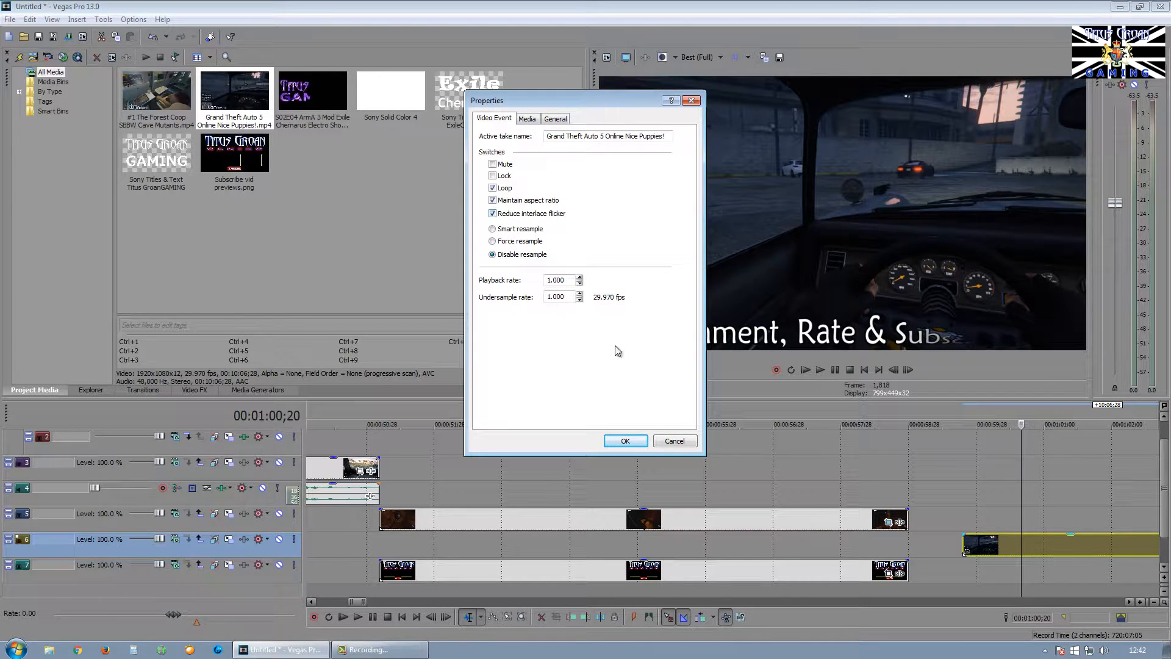
pyautogui.click(625, 441)
# Step: Scrub through the Grand Theft Auto clip on track 6 to find a suitable starting point for the preview
pyautogui.scroll(-2, 1044, 564)
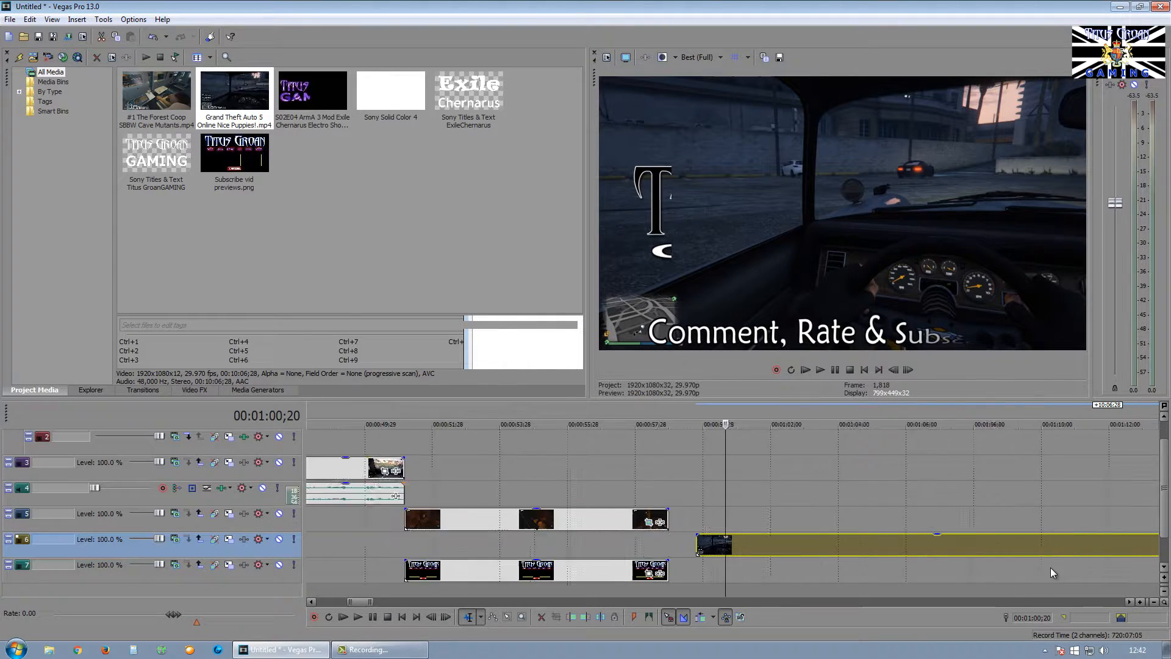
pyautogui.scroll(-1, 1055, 567)
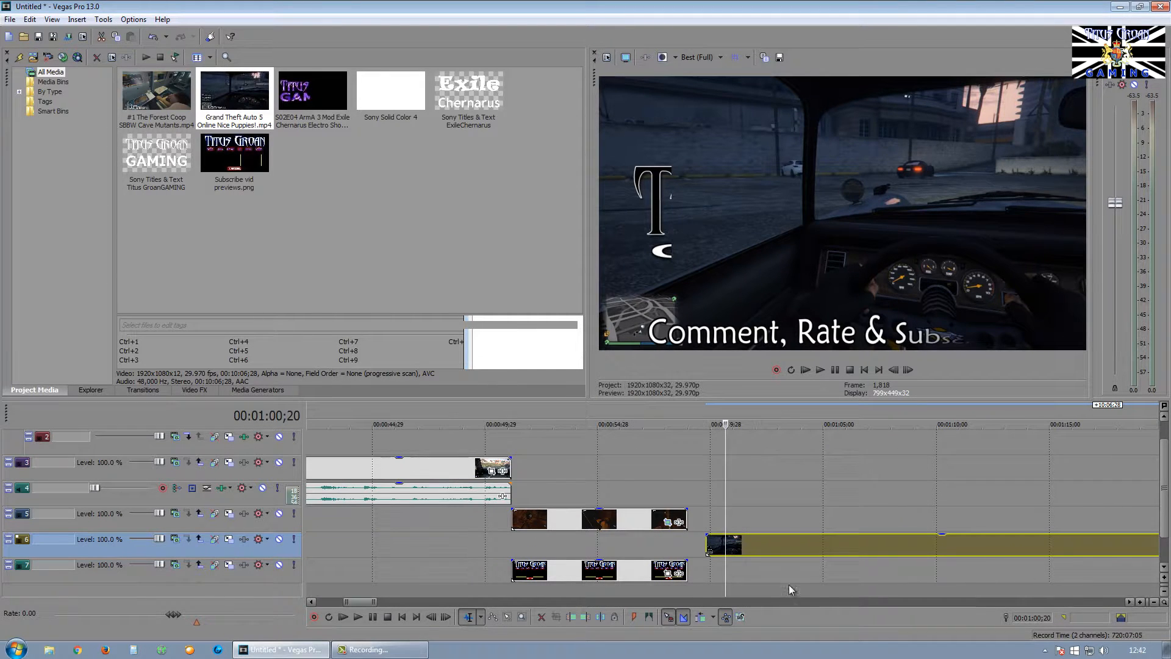
pyautogui.click(739, 591)
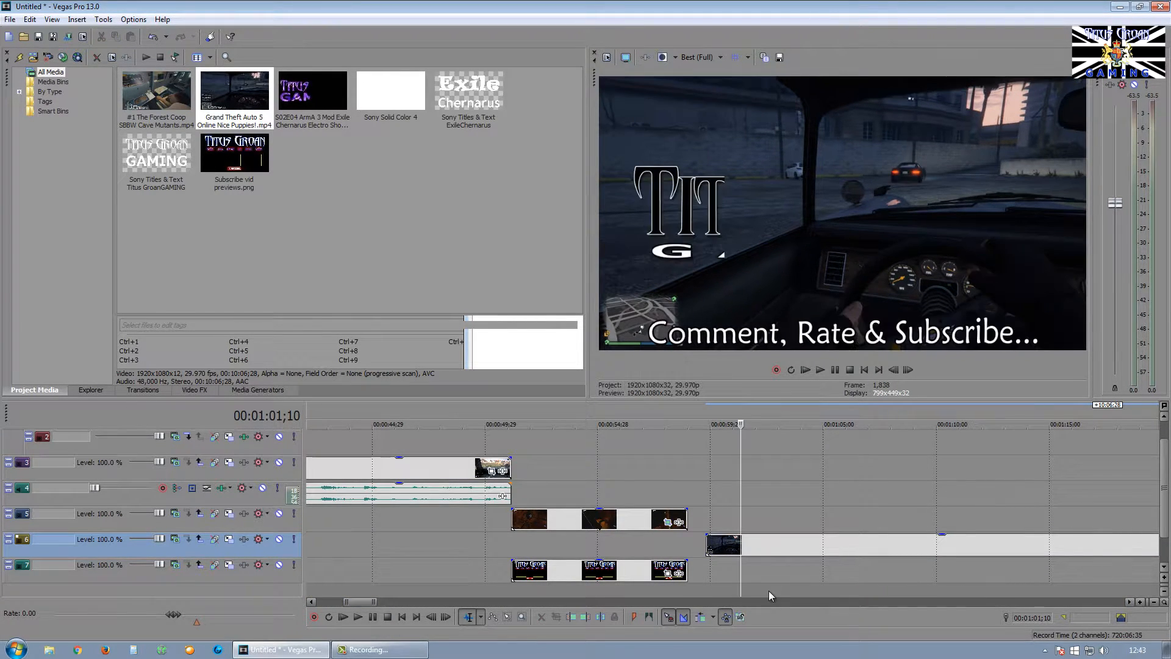
pyautogui.click(769, 591)
pyautogui.click(793, 591)
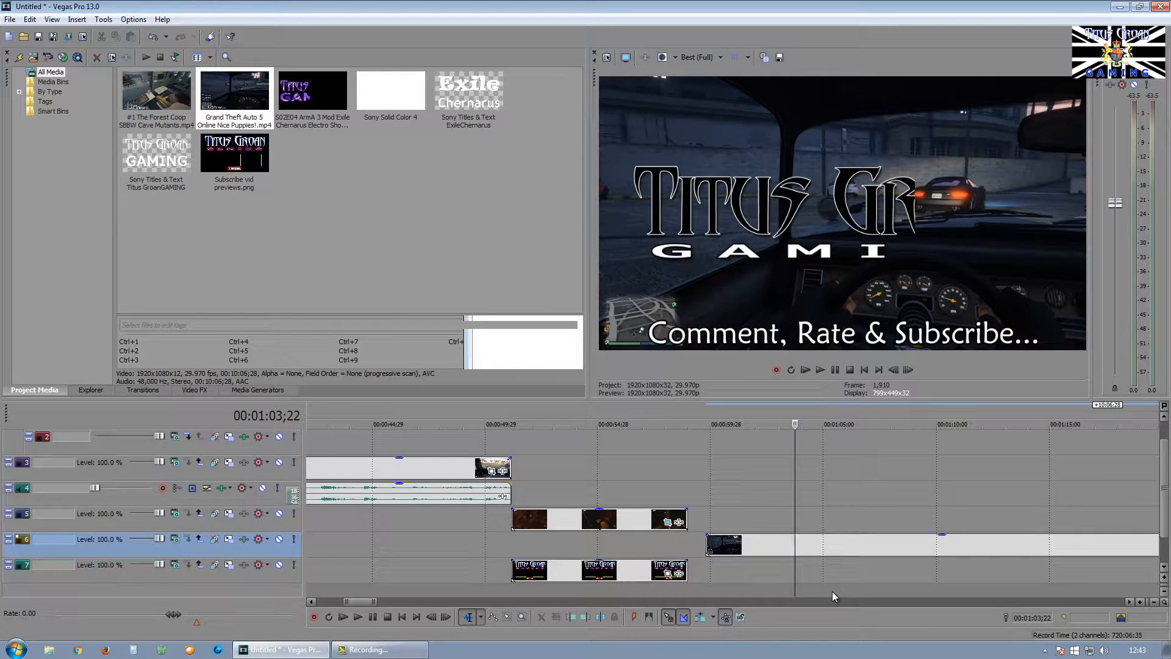
pyautogui.click(832, 591)
pyautogui.click(863, 589)
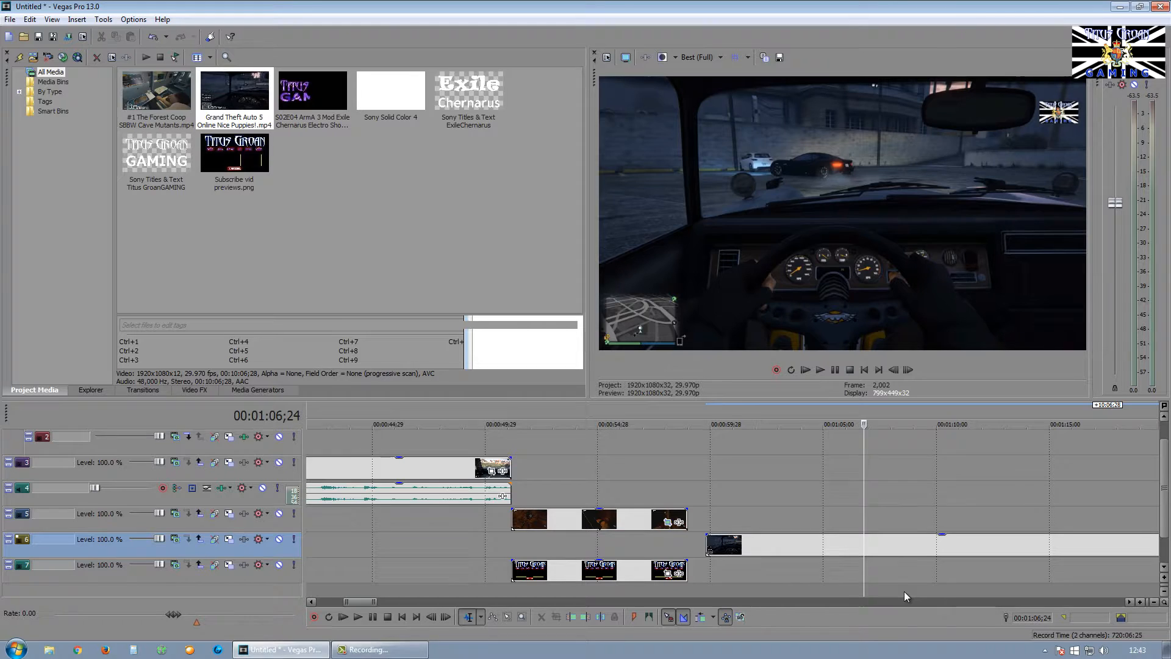
pyautogui.scroll(-3, 966, 579)
pyautogui.click(982, 595)
pyautogui.scroll(-2, 1014, 584)
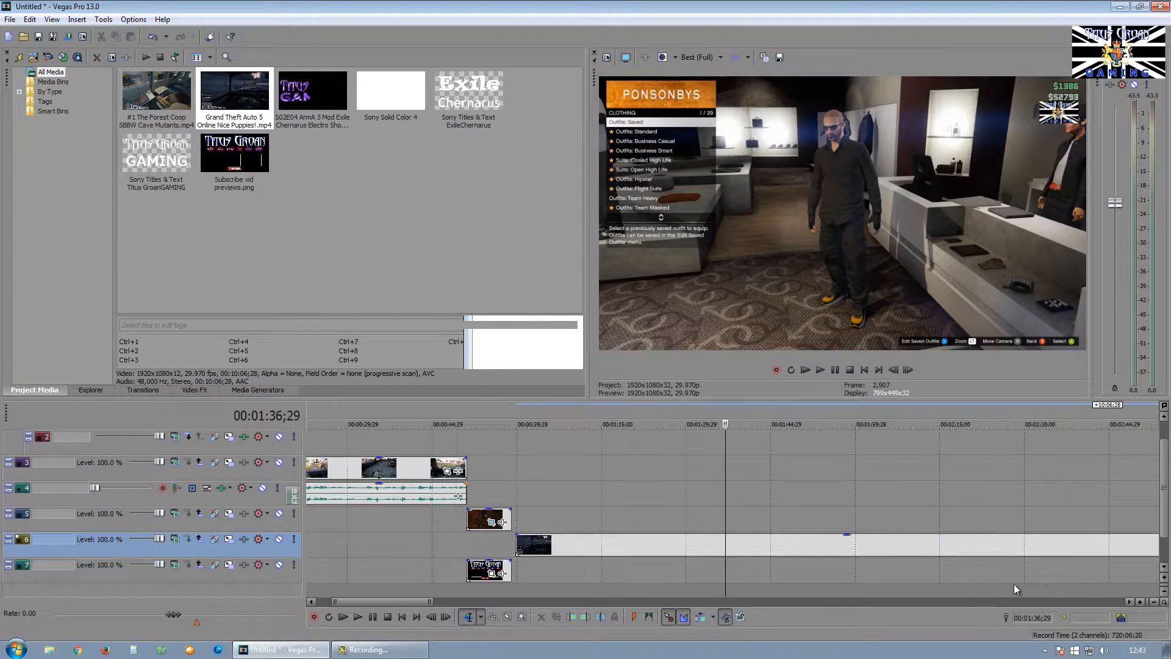
pyautogui.click(819, 590)
pyautogui.click(855, 590)
pyautogui.click(887, 594)
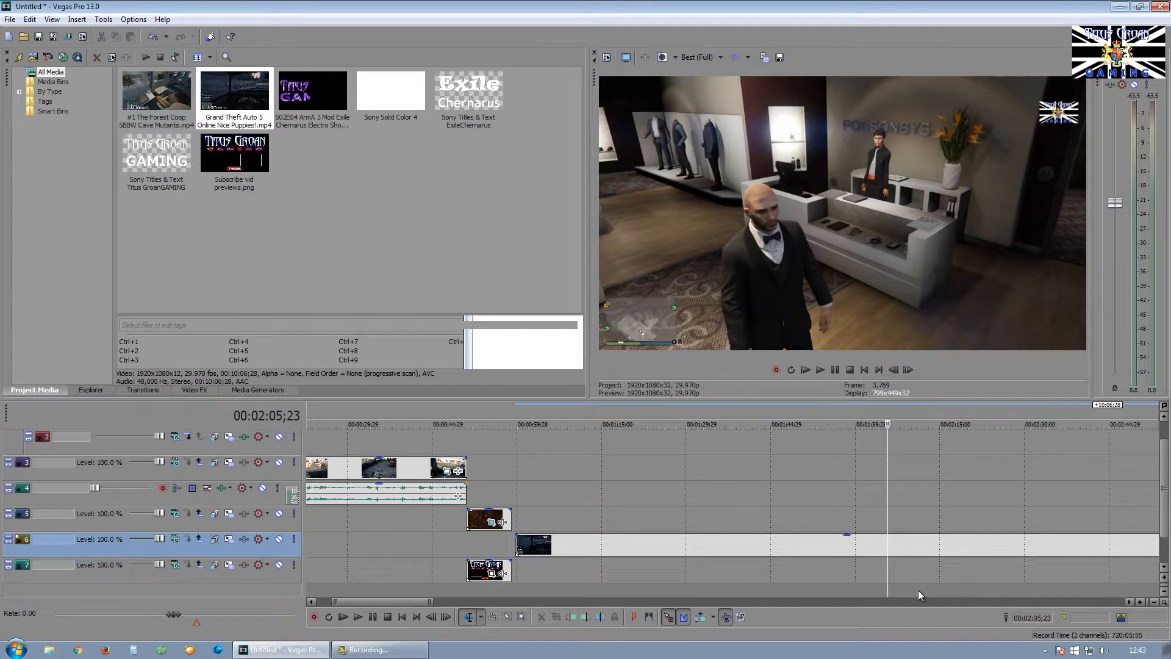
pyautogui.click(917, 591)
pyautogui.click(962, 587)
pyautogui.click(989, 588)
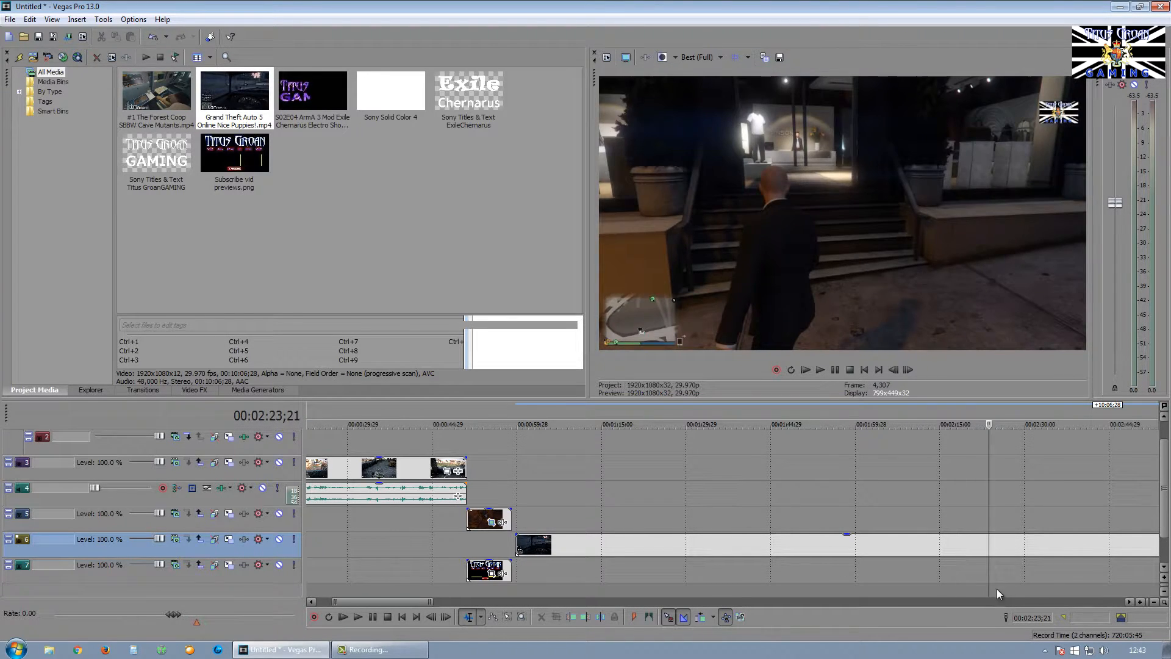
pyautogui.click(1005, 588)
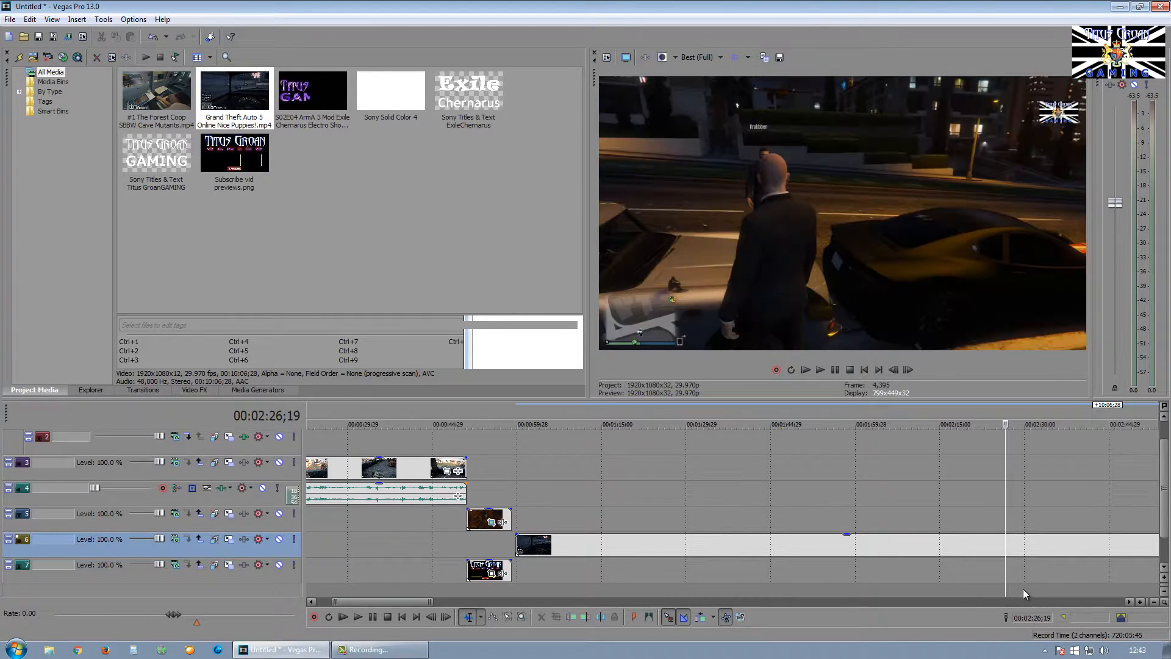
pyautogui.click(1022, 588)
pyautogui.click(1025, 588)
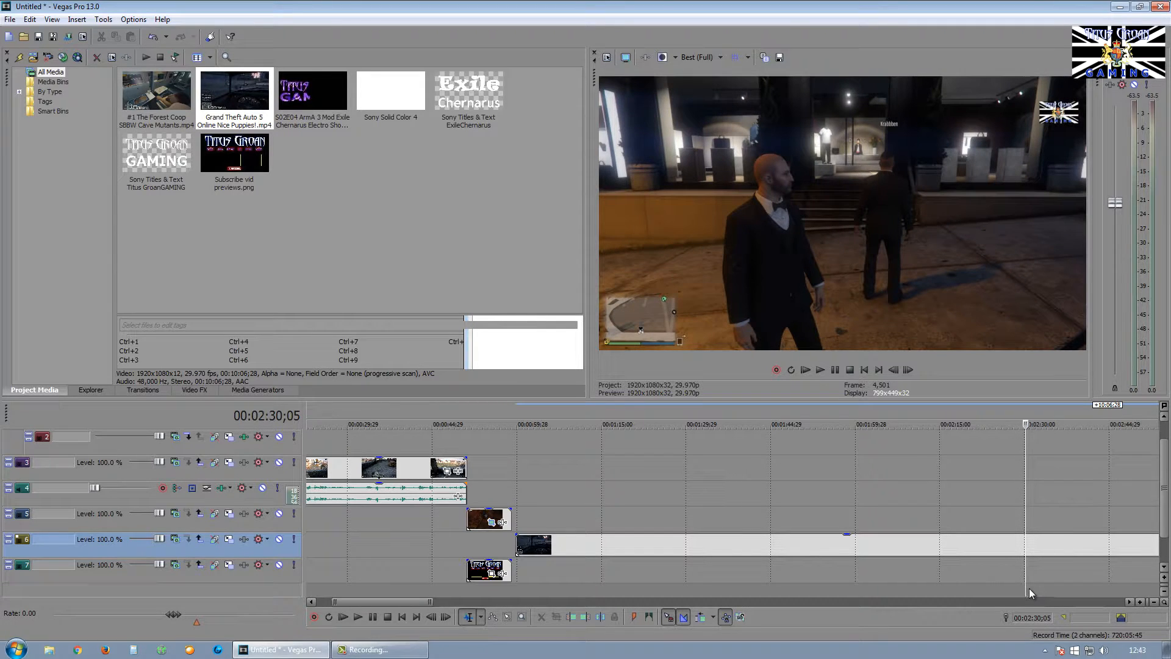
pyautogui.click(1040, 588)
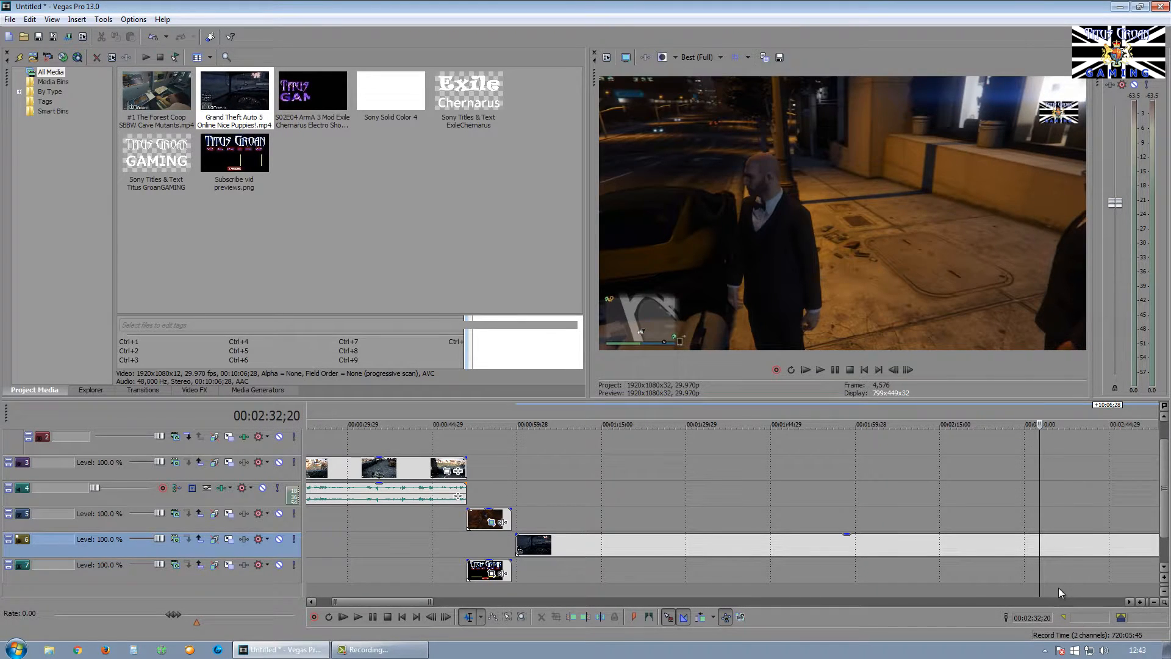
# Step: Split the Grand Theft Auto clip at the chosen point, delete the earlier part, and align the remainder with the end screen's start
pyautogui.click(1050, 588)
pyautogui.press('s')
pyautogui.click(989, 545)
pyautogui.press('Delete')
pyautogui.moveTo(1071, 546); pyautogui.dragTo(487, 547)
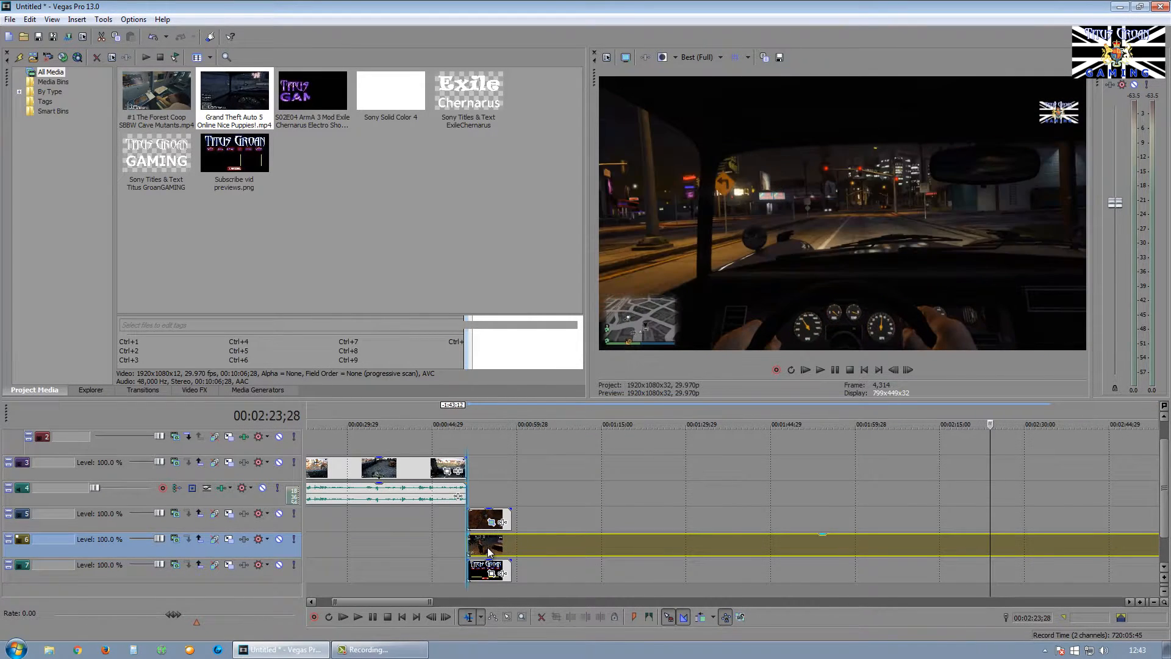
# Step: Split the Grand Theft Auto clip at the end screen's end, 00:00:58;28, and delete the excess after it
pyautogui.click(511, 588)
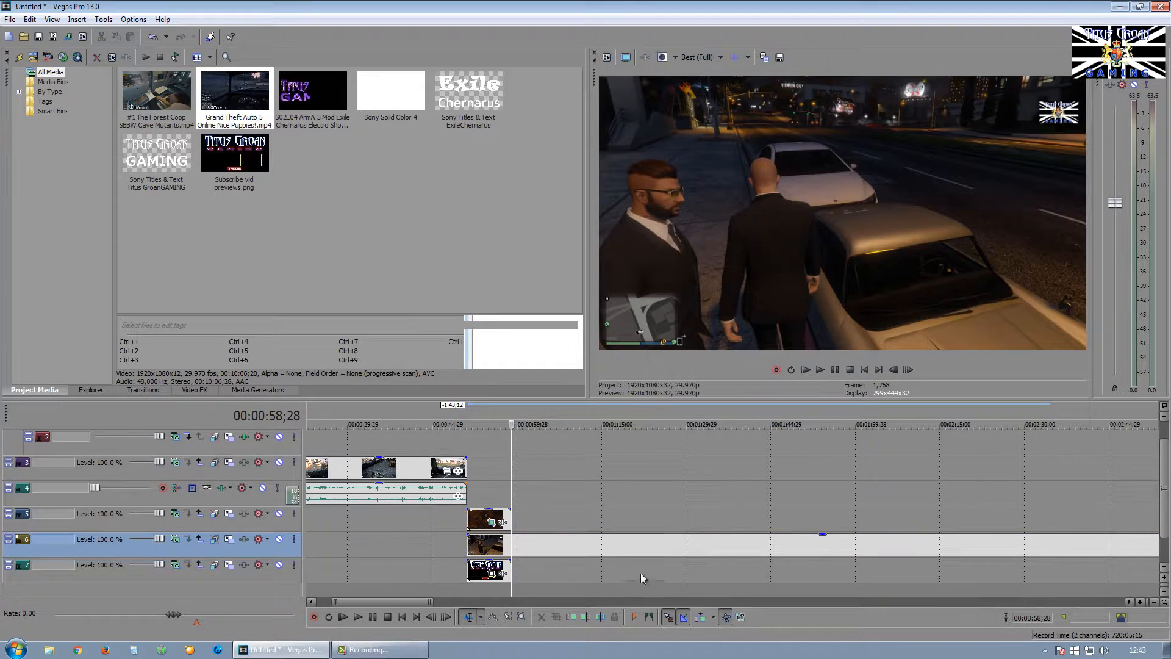
pyautogui.scroll(10, 639, 579)
pyautogui.press('s')
pyautogui.click(763, 547)
pyautogui.press('Delete')
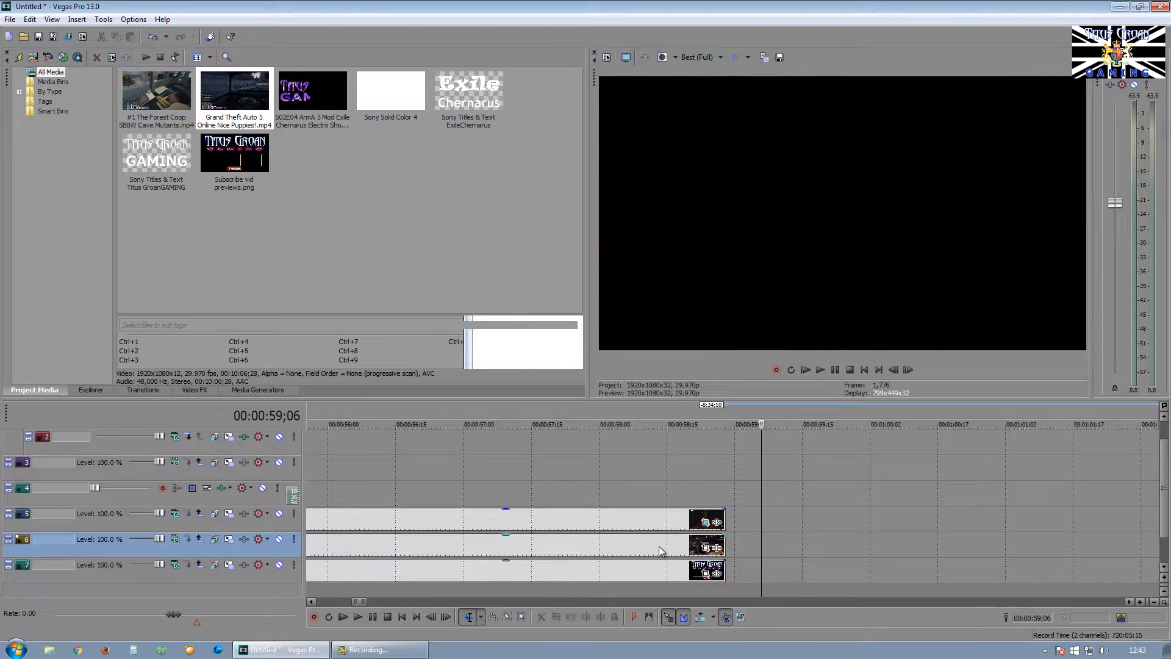
pyautogui.scroll(-3, 661, 551)
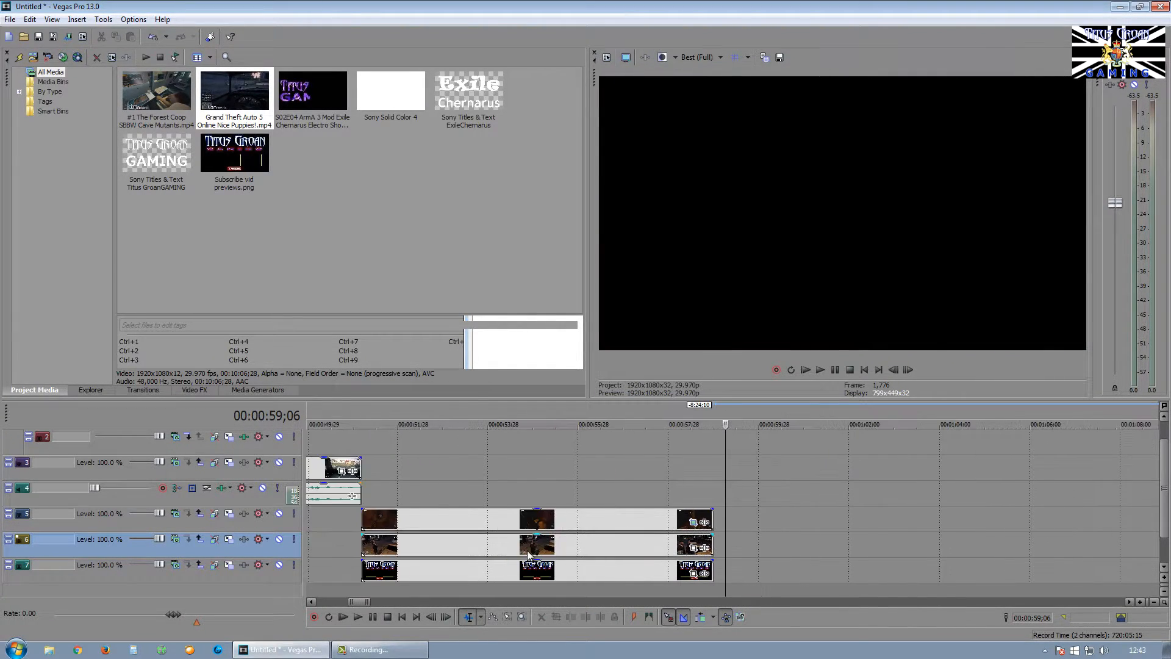
# Step: Pan/crop the Grand Theft Auto clip to about 6,351 × 3,572, centred near X -562, Y -137, so it fills the end screen's right preview frame
pyautogui.click(362, 590)
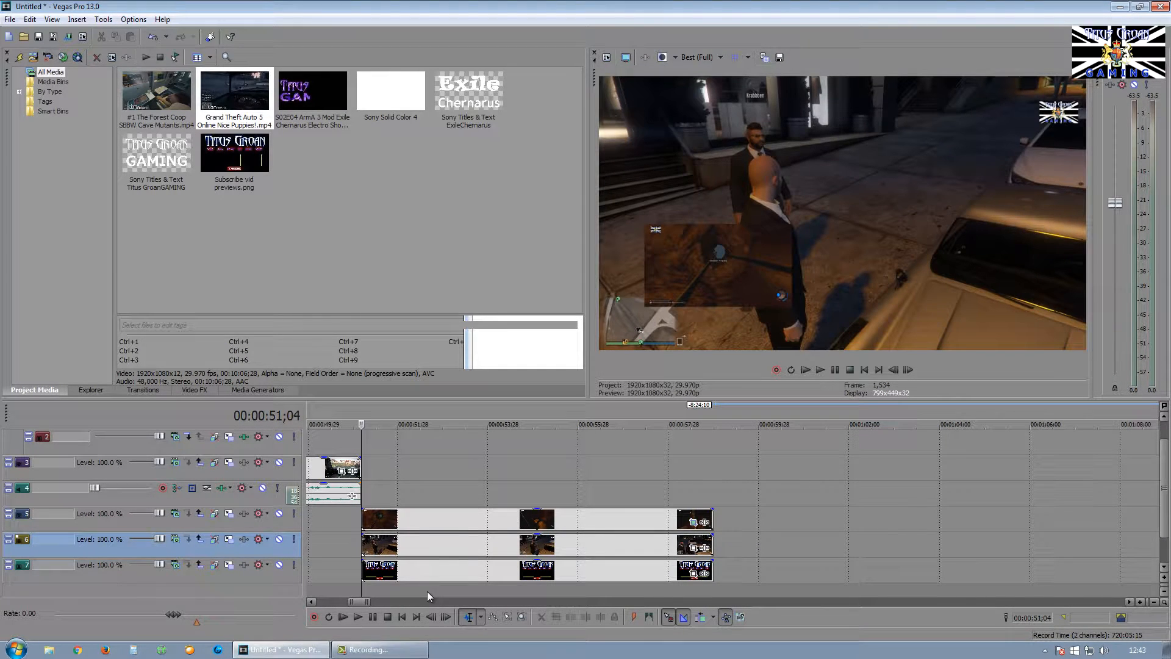
pyautogui.click(693, 547)
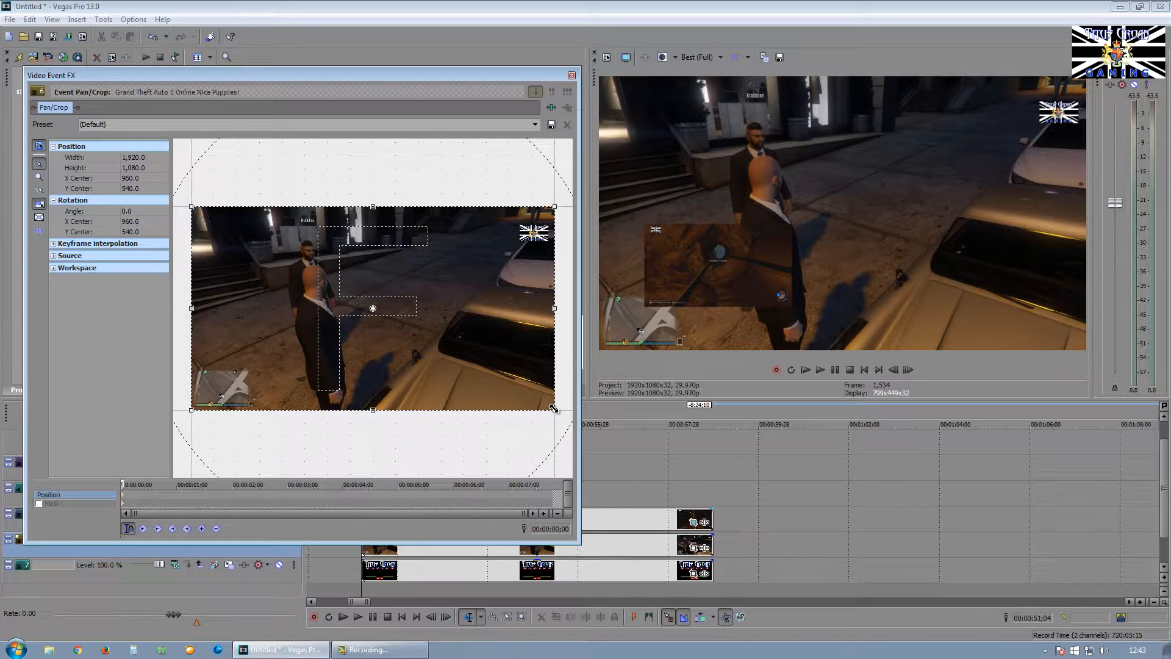
pyautogui.scroll(-6, 528, 392)
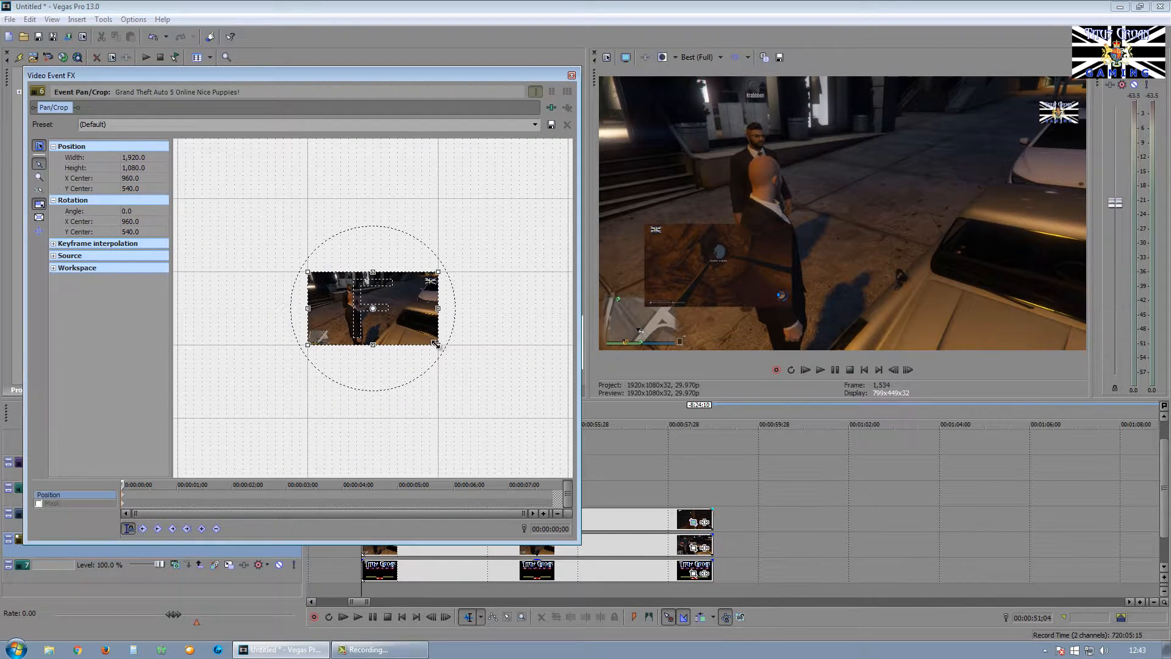
pyautogui.moveTo(436, 344); pyautogui.dragTo(721, 525)
pyautogui.moveTo(506, 395); pyautogui.dragTo(266, 274)
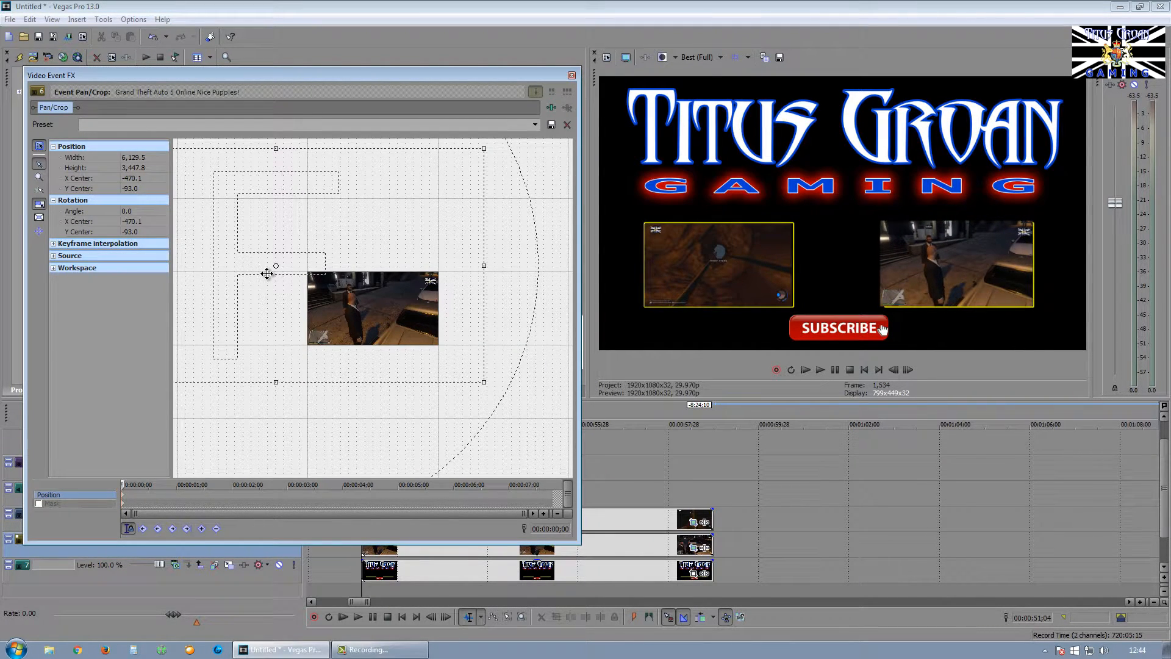
pyautogui.scroll(-3, 274, 241)
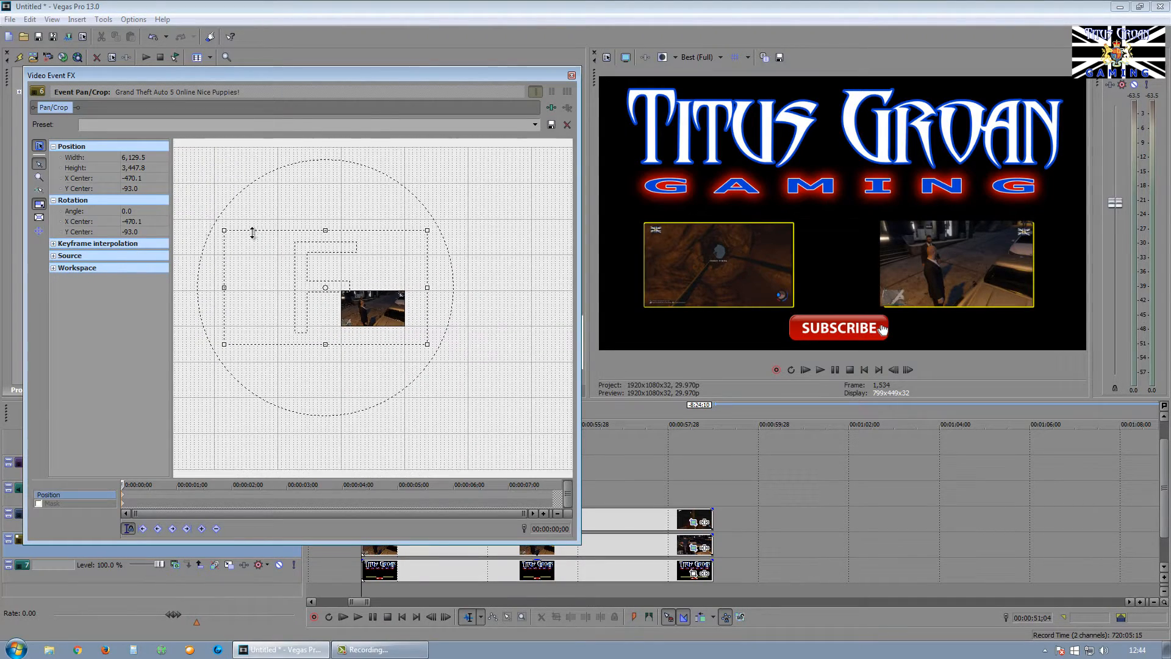
pyautogui.moveTo(223, 230); pyautogui.dragTo(218, 227)
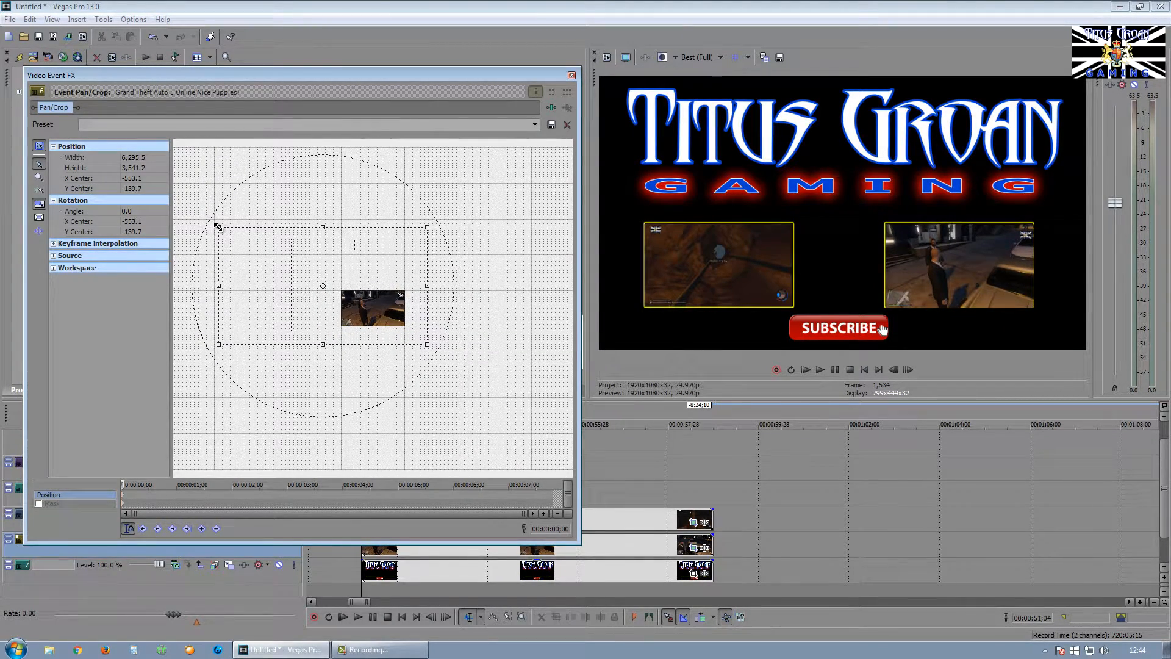
pyautogui.moveTo(218, 228); pyautogui.dragTo(215, 223)
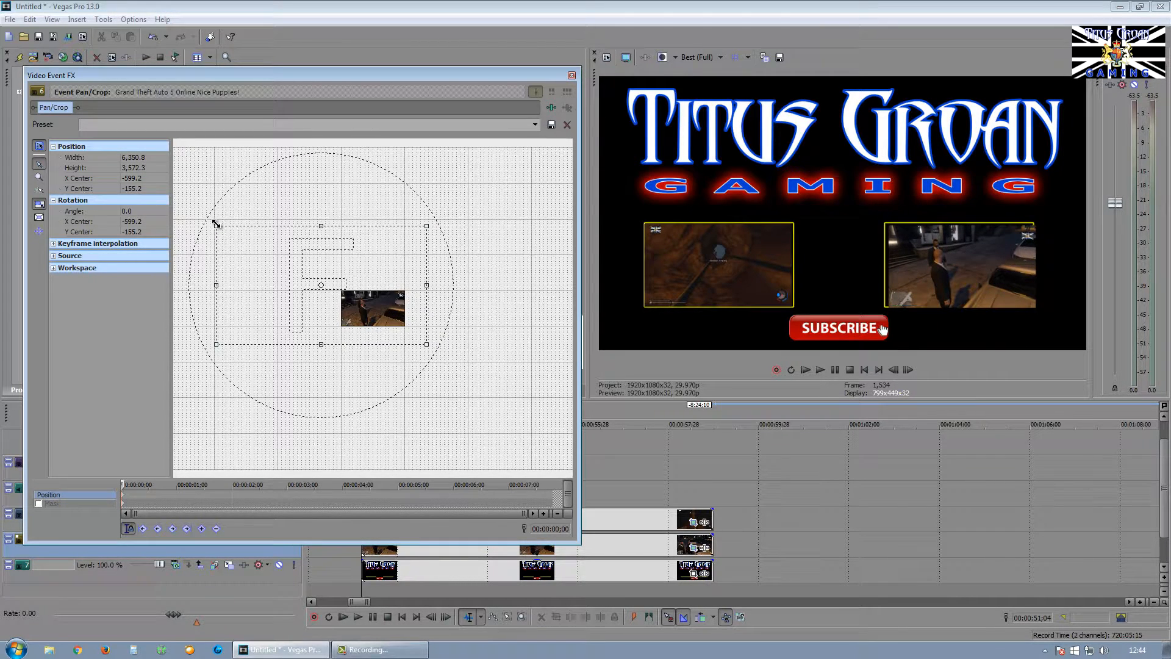
pyautogui.press('Right')
pyautogui.press('Right')
pyautogui.press('Down')
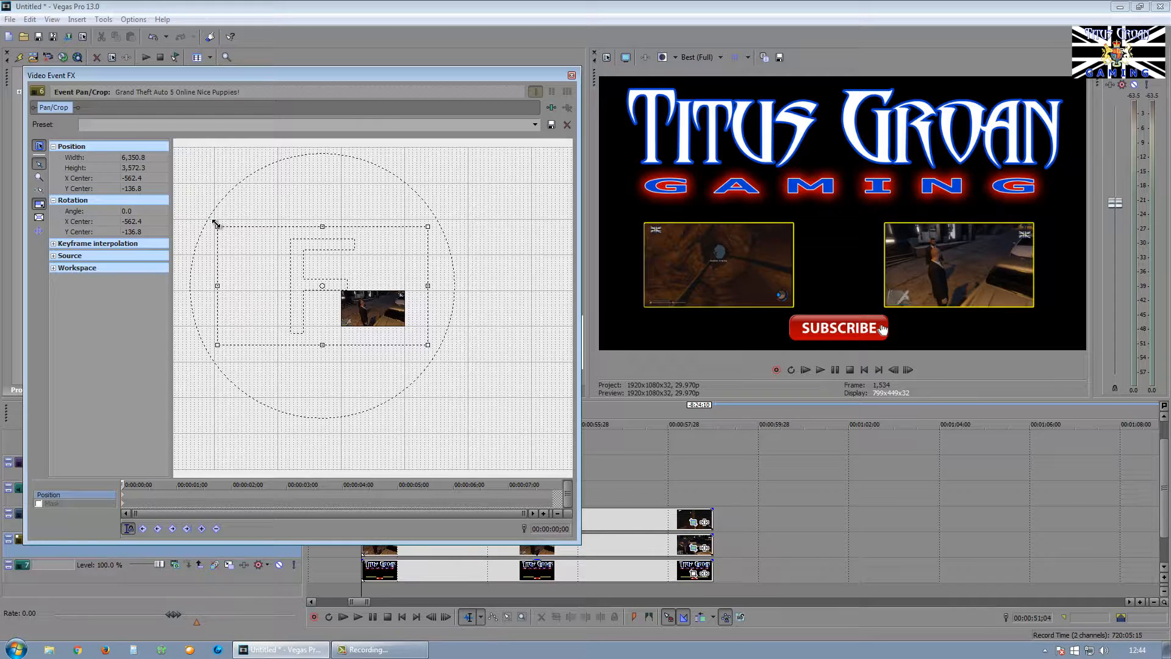
pyautogui.click(572, 76)
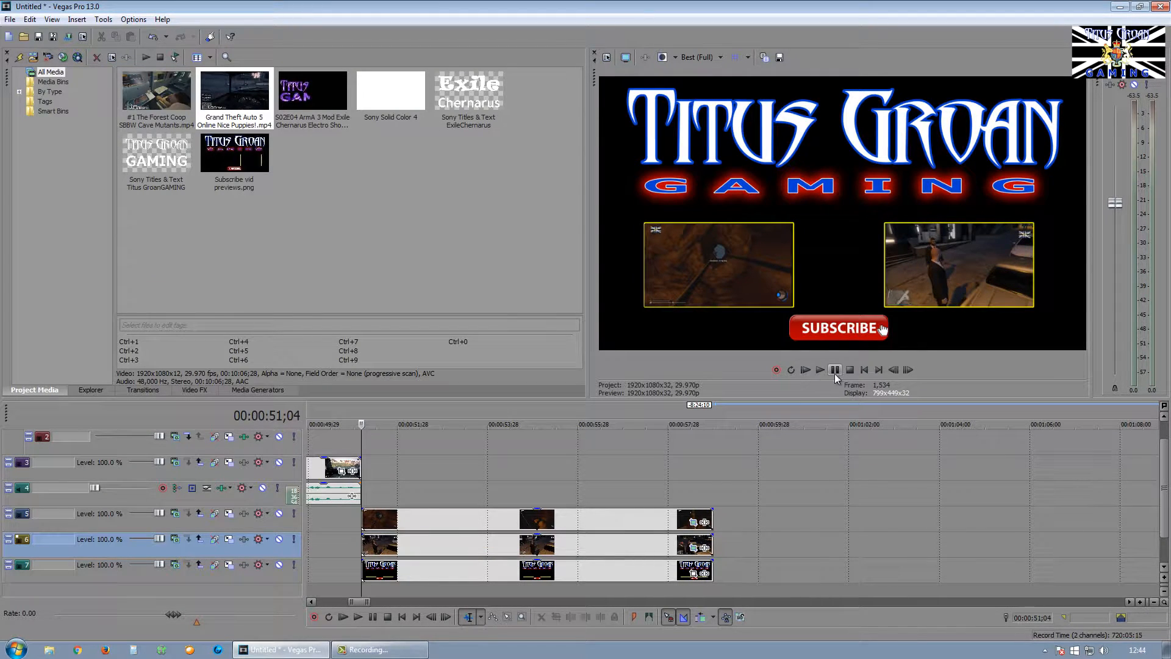
# Step: Play back the end screen with both previews, and play the whole project from the beginning
pyautogui.click(837, 369)
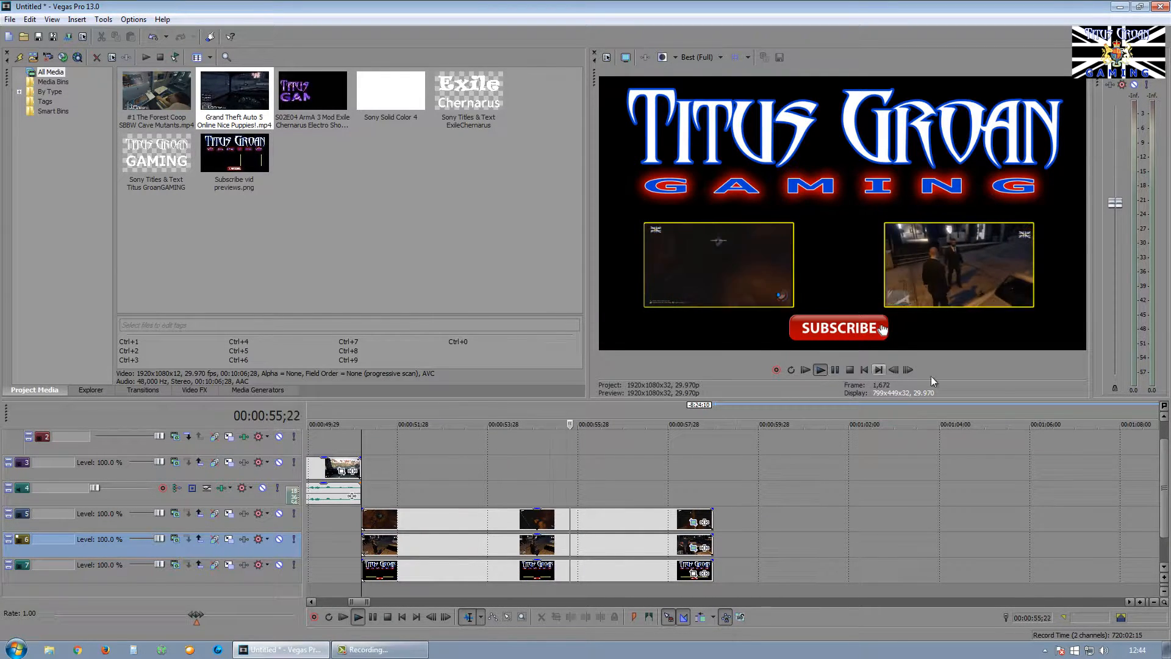
pyautogui.click(835, 369)
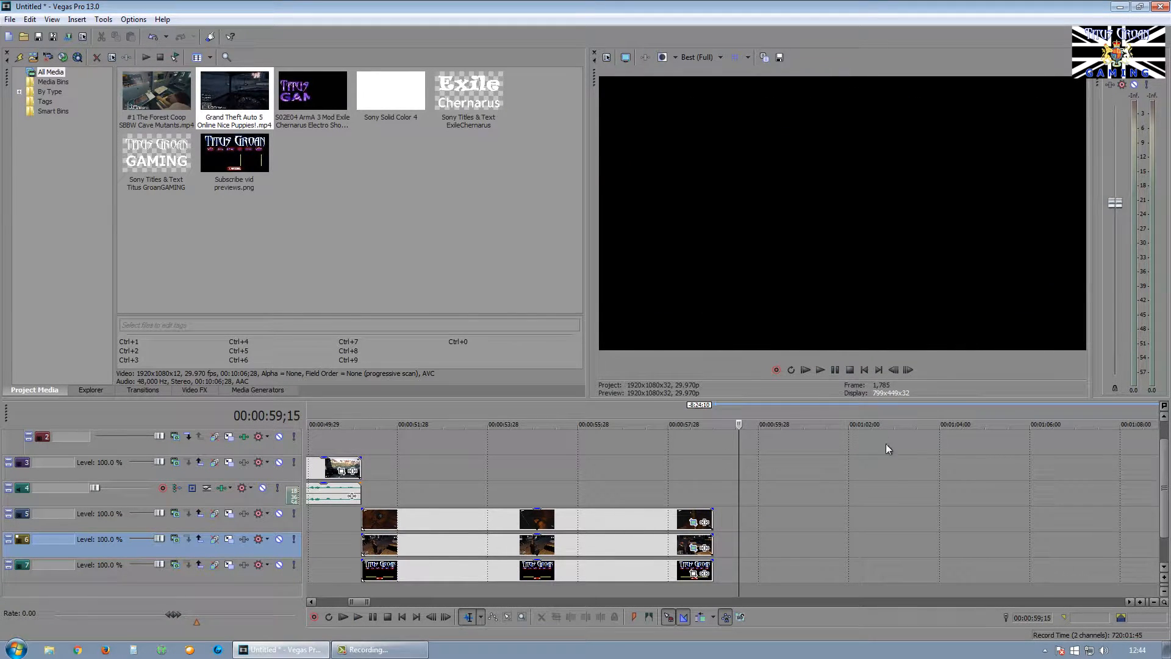
pyautogui.scroll(-10, 796, 455)
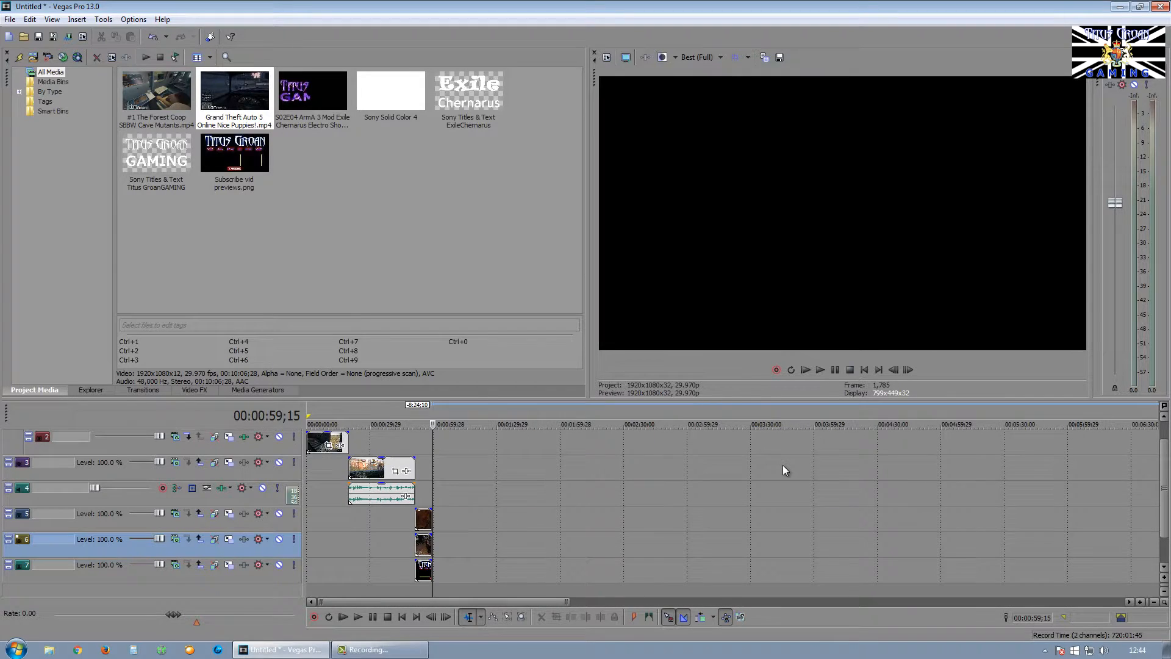
pyautogui.click(864, 369)
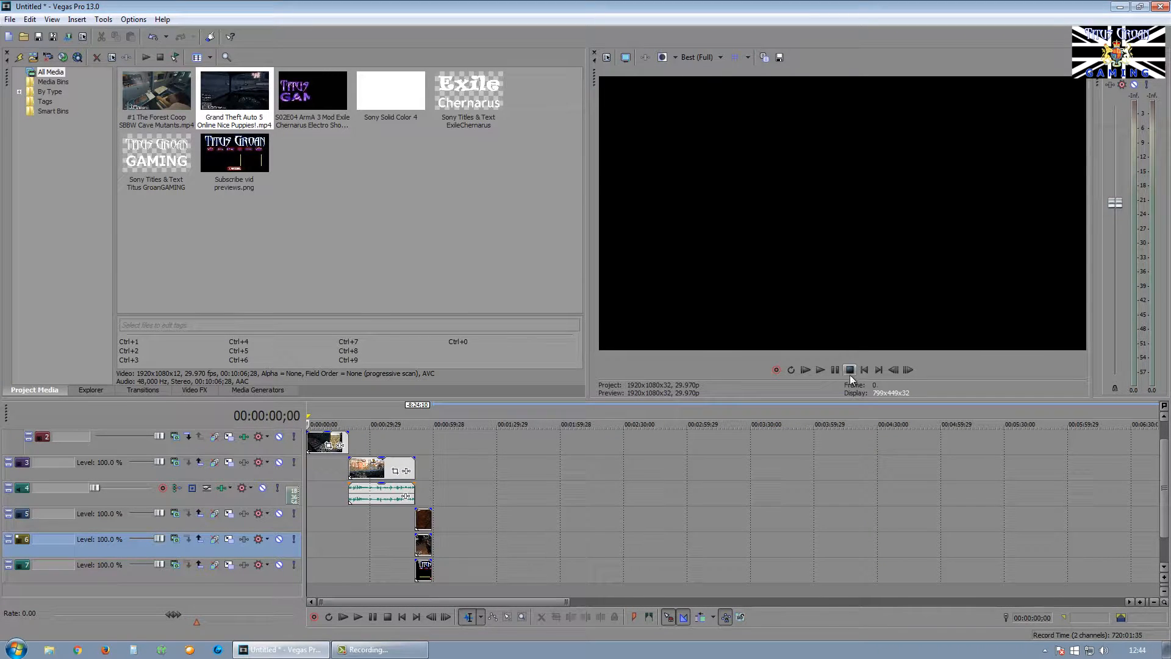
pyautogui.click(820, 369)
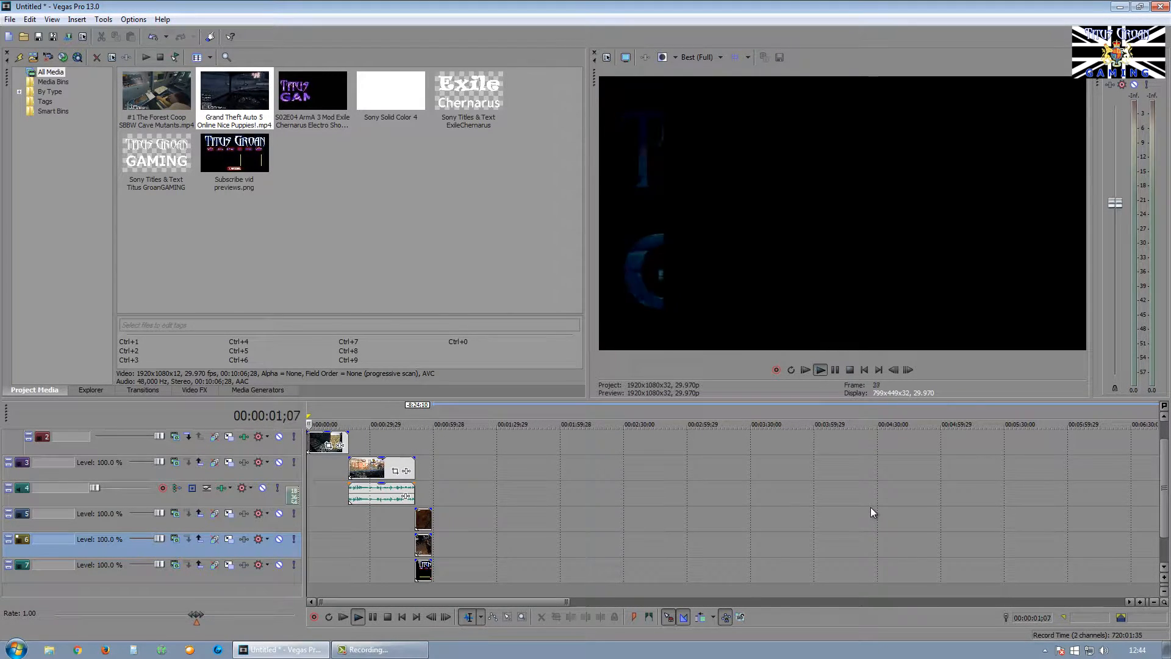
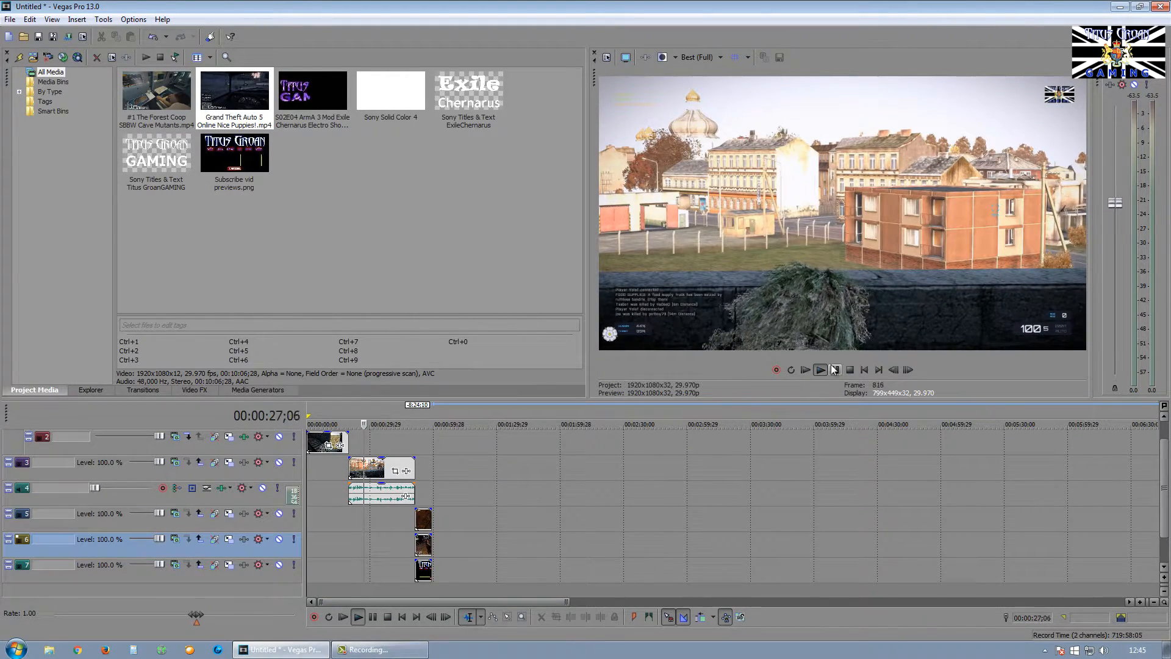
# Step: Split the main gameplay video and audio at 00:00:27;24 and delete the portion after it
pyautogui.click(835, 369)
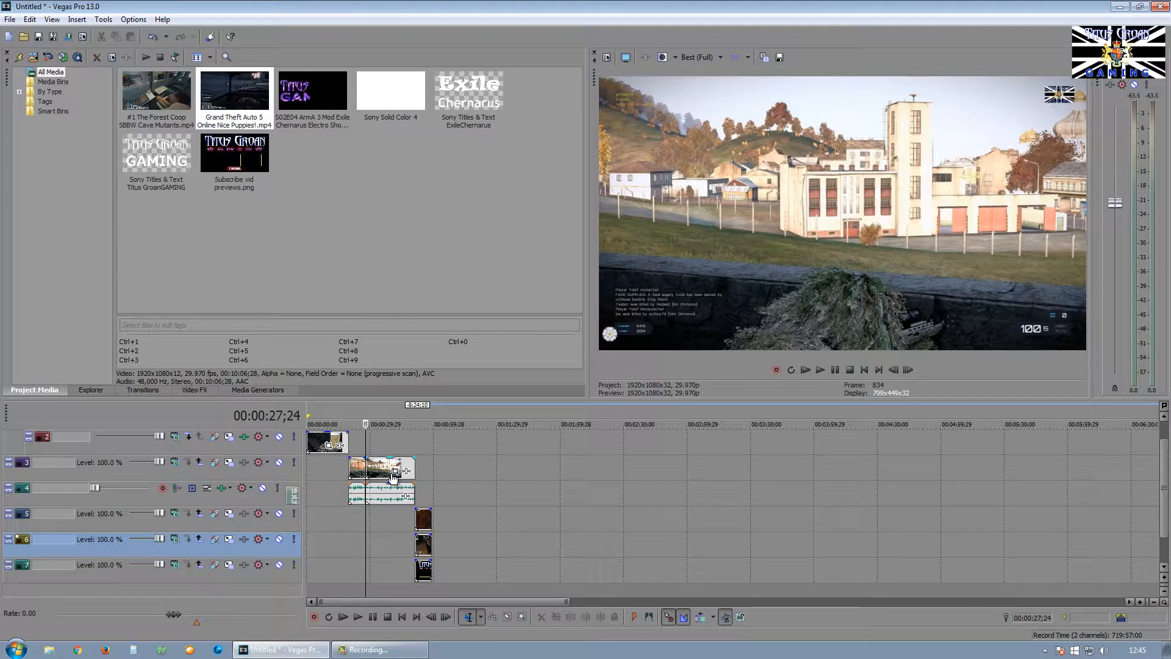
pyautogui.click(374, 468)
pyautogui.press('Delete')
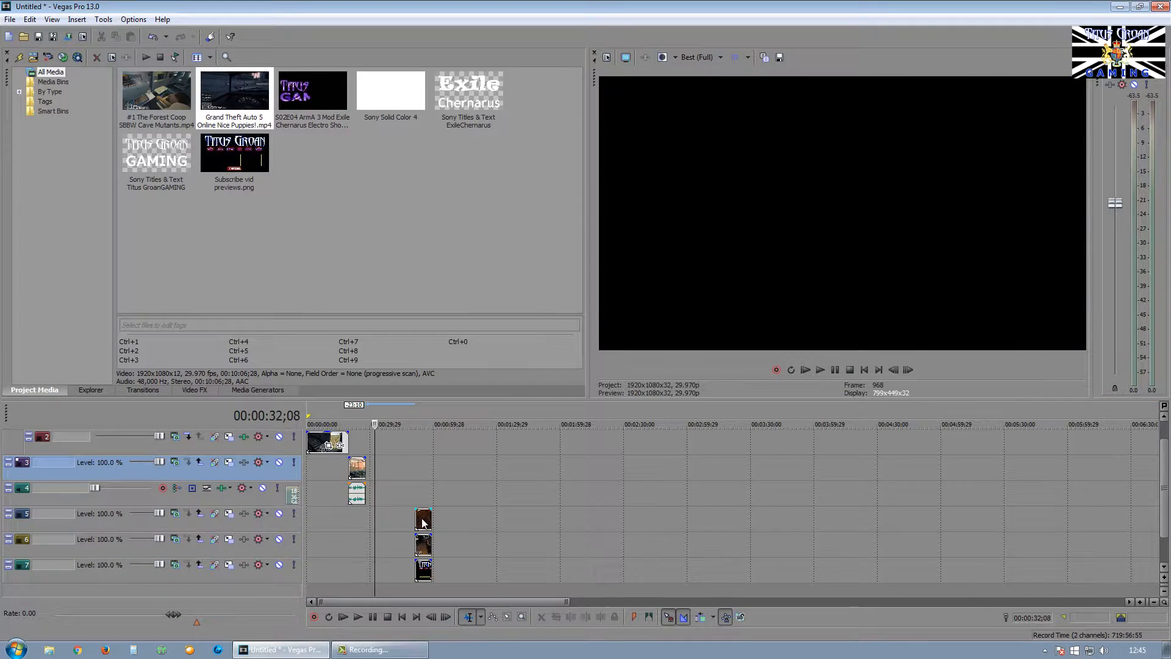
# Step: Move the end screen image and both preview clips together so they start directly after the shortened main gameplay
pyautogui.click(422, 520)
pyautogui.keyDown('ctrl'); pyautogui.click(423, 543); pyautogui.keyUp('ctrl')
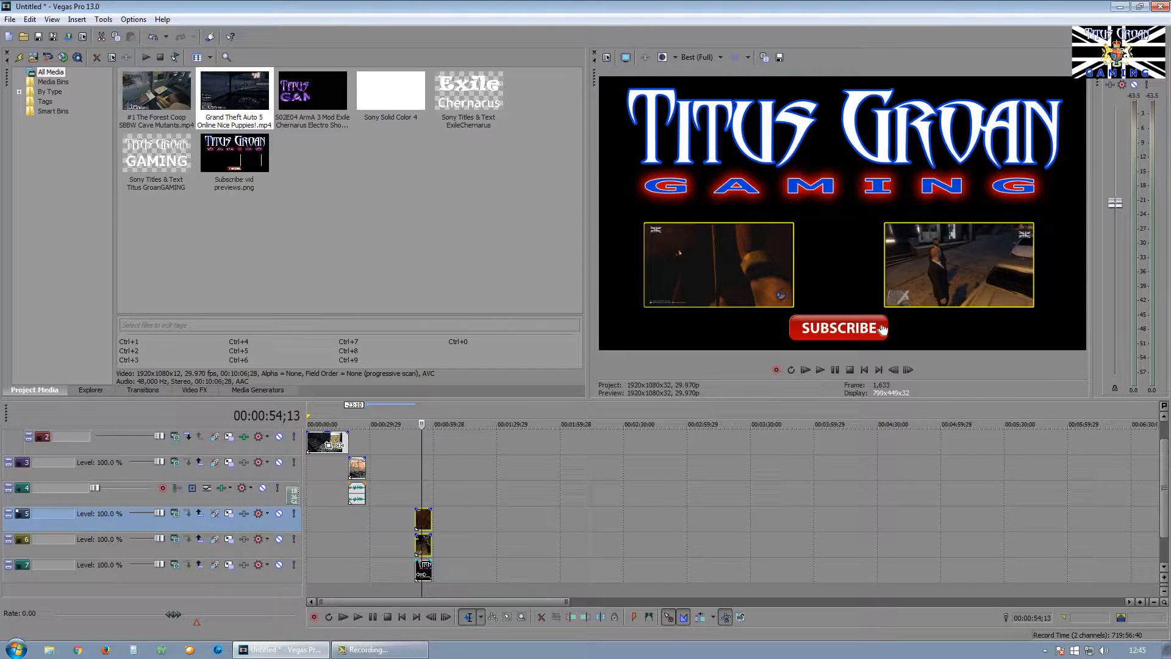
pyautogui.keyDown('ctrl'); pyautogui.click(422, 568); pyautogui.keyUp('ctrl')
pyautogui.click(388, 516)
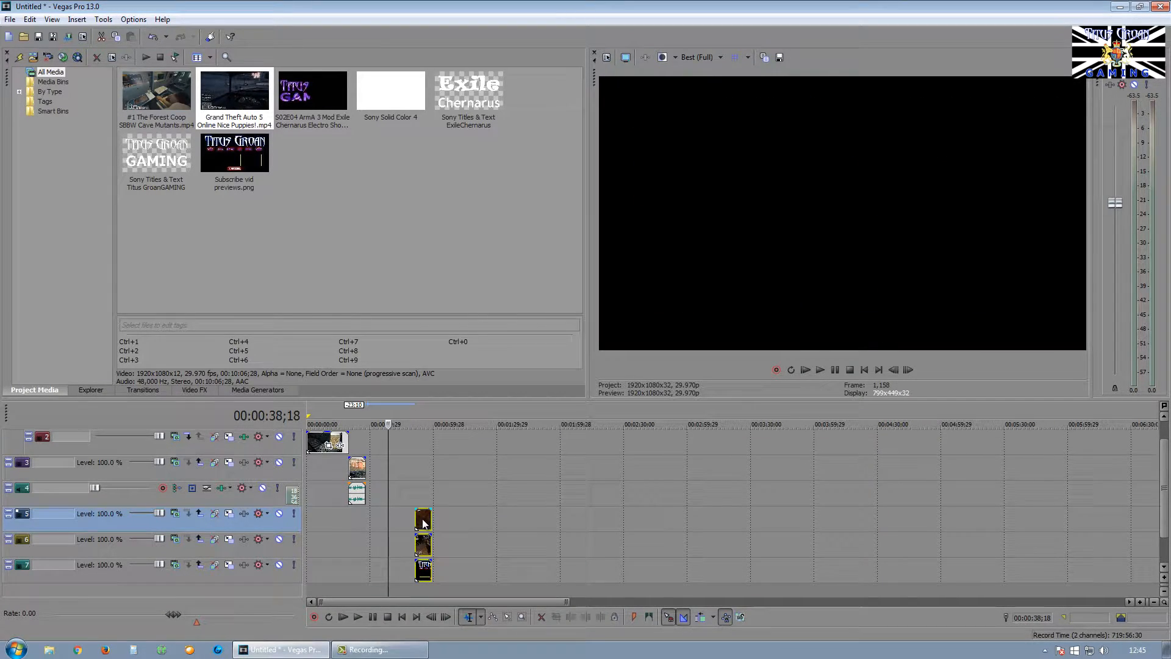
pyautogui.moveTo(425, 522); pyautogui.dragTo(374, 517)
# Step: Play the shortened project from the start through to the end screen
pyautogui.click(864, 370)
pyautogui.click(835, 370)
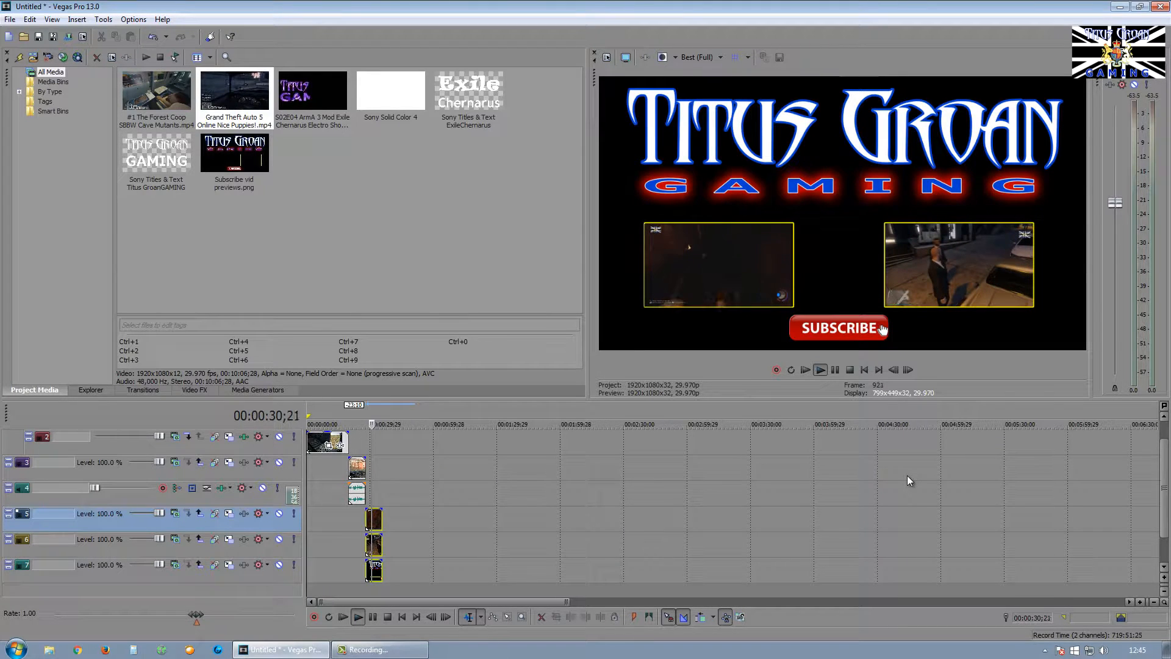
# Step: Stop the playback and insert two empty video tracks directly above the preview clip tracks
pyautogui.click(834, 370)
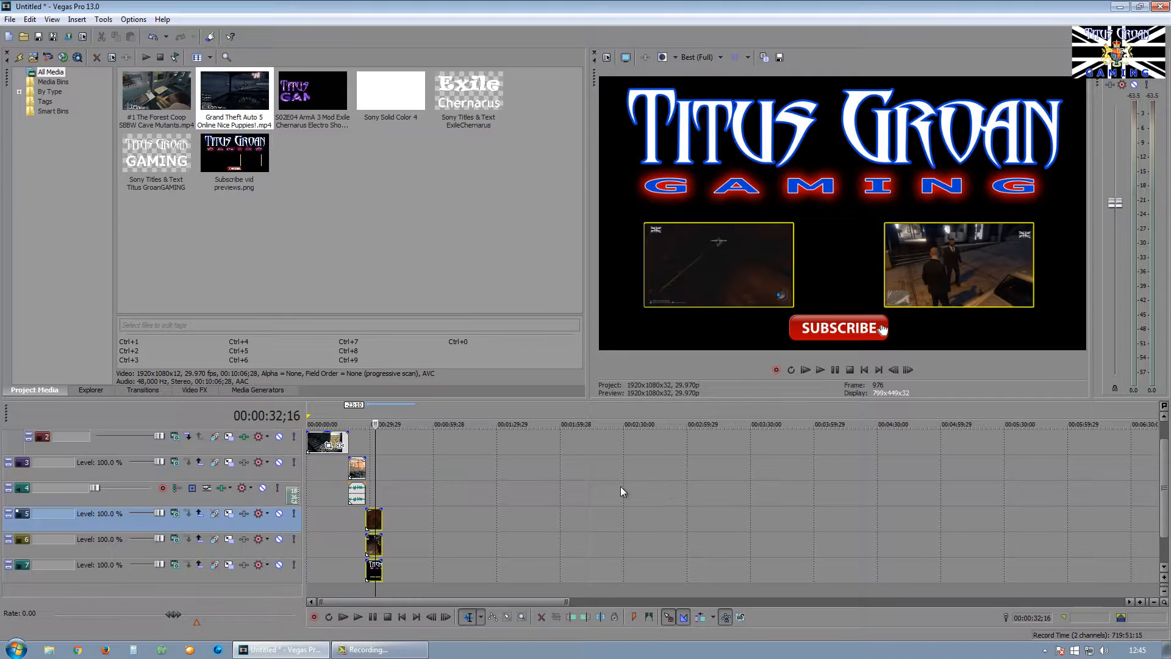
pyautogui.rightClick(70, 509)
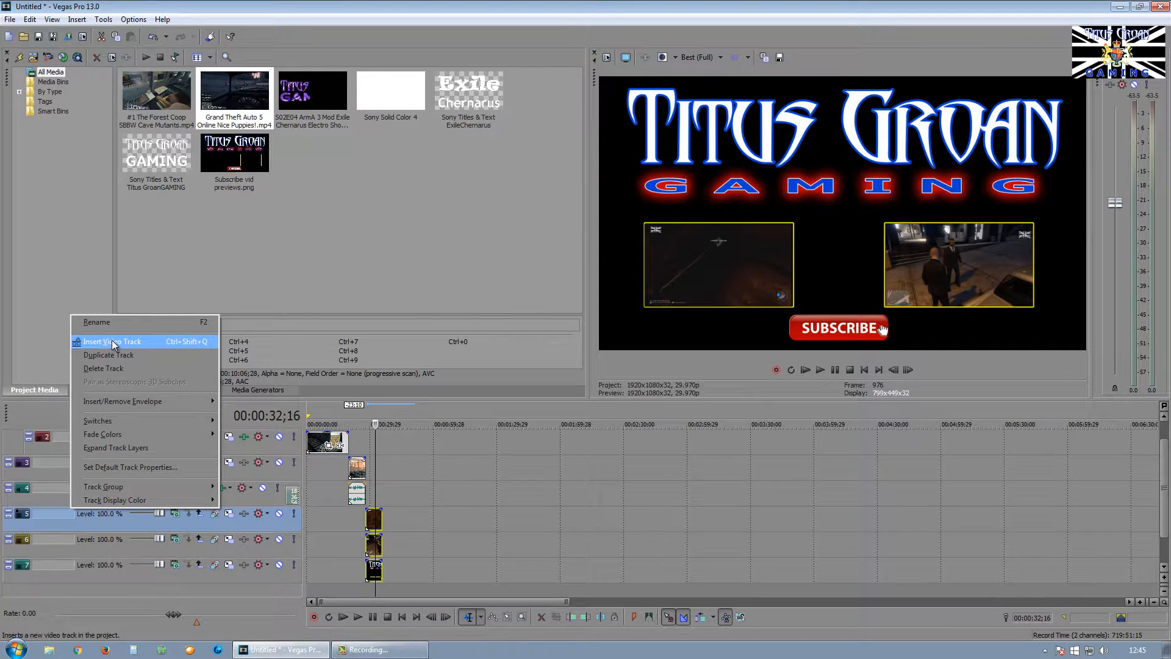
pyautogui.rightClick(52, 513)
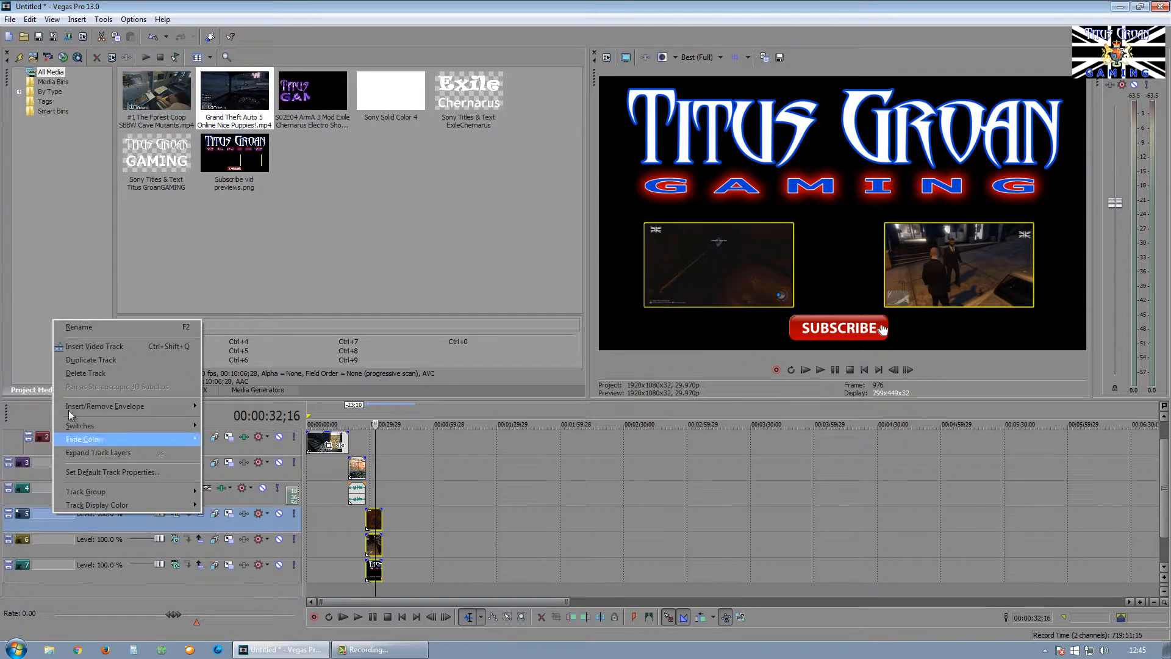
pyautogui.click(95, 346)
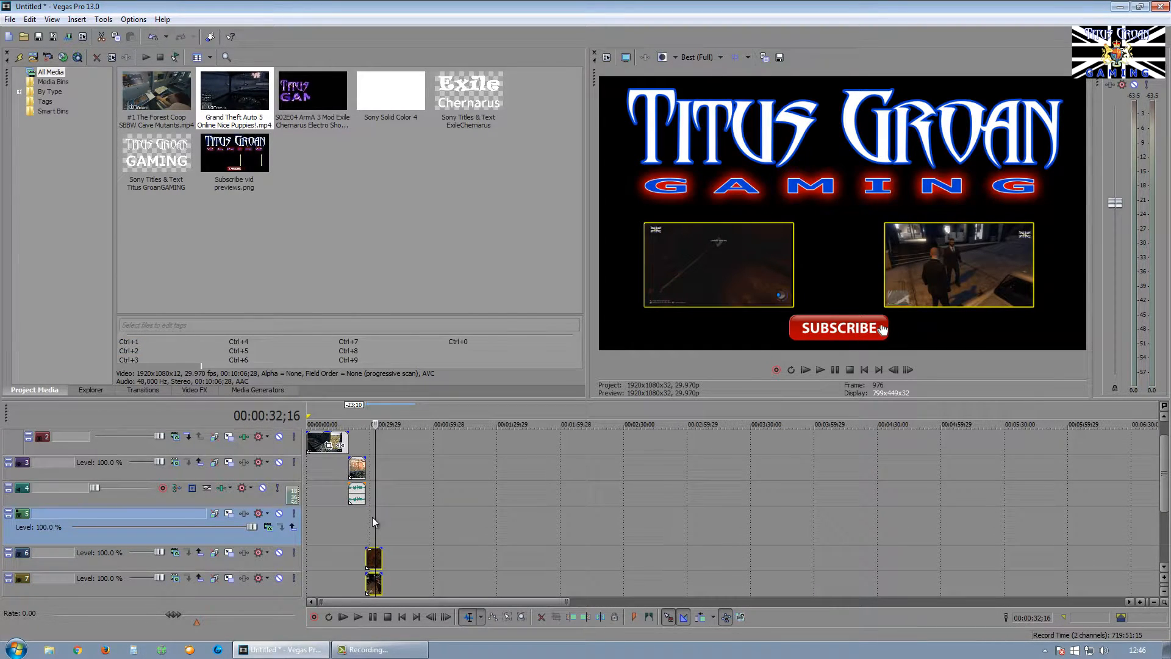
pyautogui.rightClick(98, 511)
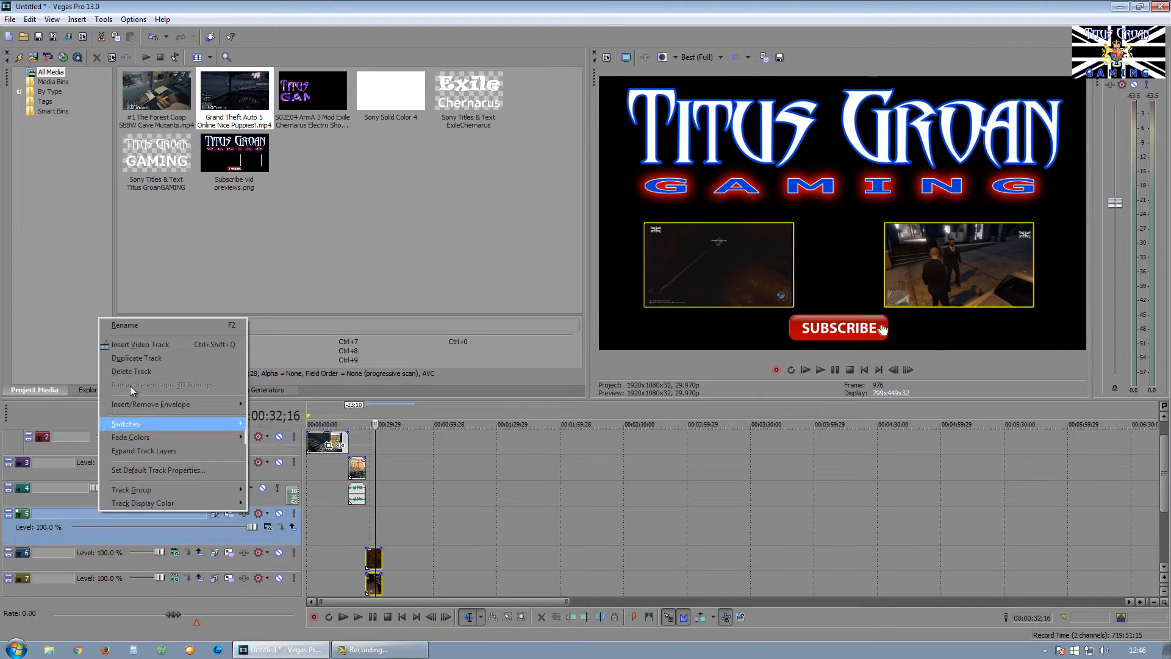
pyautogui.click(134, 347)
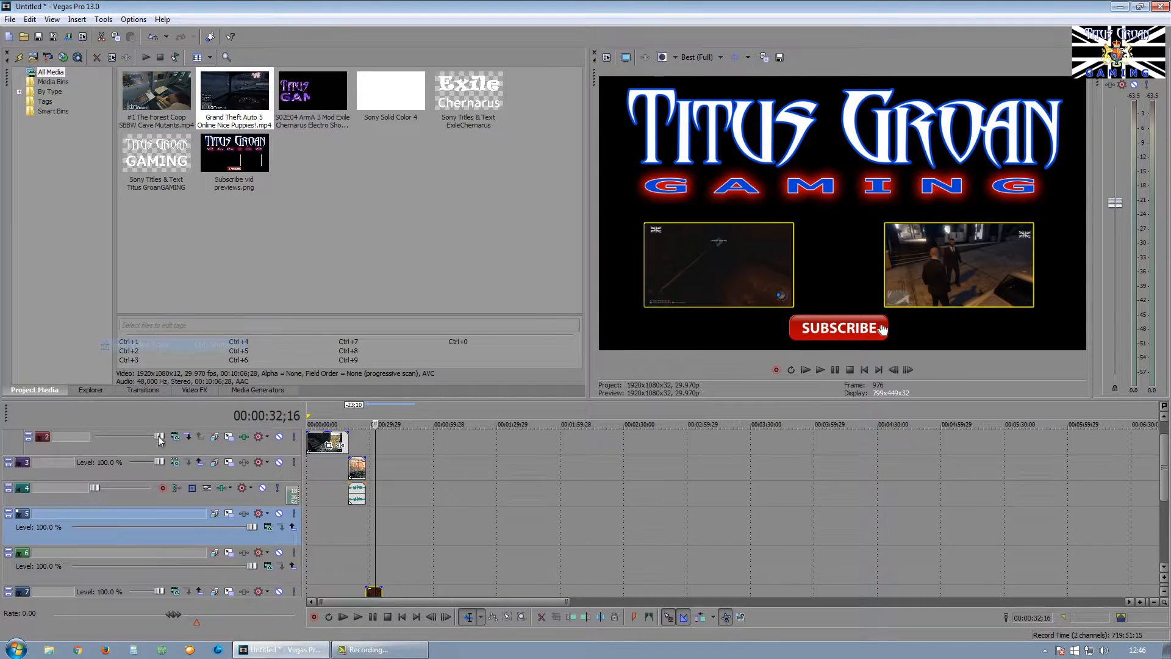
# Step: Add a Popup titles-and-text clip on the lower new track, starting where the end screen begins
pyautogui.click(139, 553)
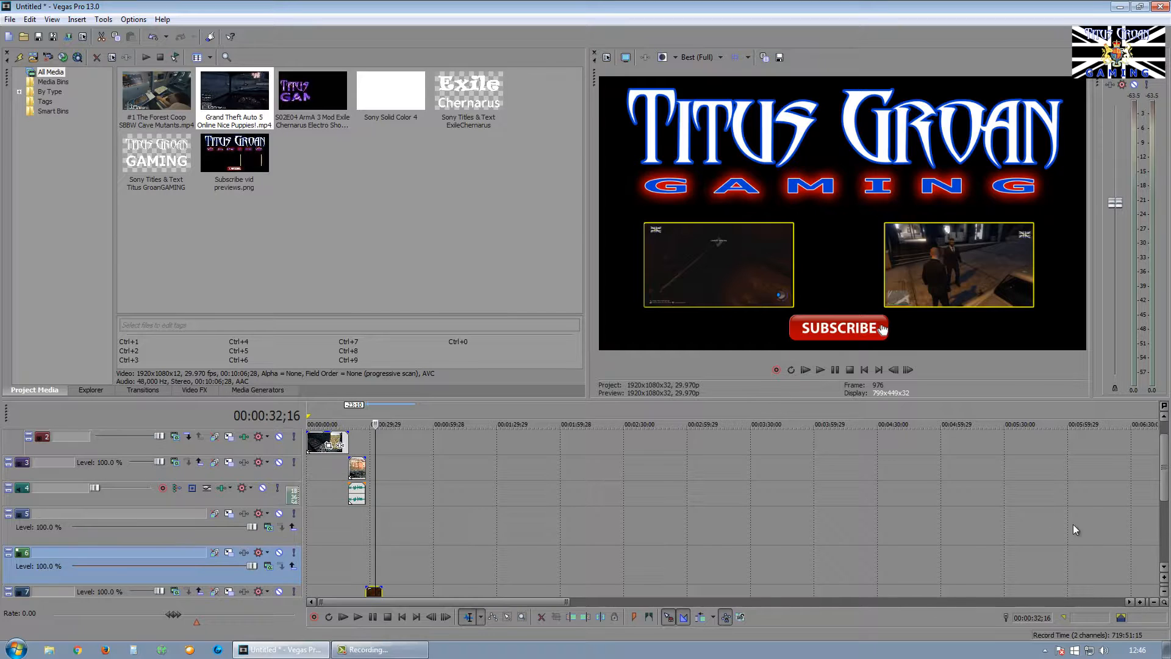
pyautogui.click(1164, 591)
pyautogui.click(1164, 590)
pyautogui.click(1164, 591)
pyautogui.click(1164, 591)
pyautogui.click(1164, 590)
pyautogui.click(1164, 591)
pyautogui.click(1164, 591)
pyautogui.click(1165, 591)
pyautogui.click(1164, 591)
pyautogui.click(1164, 591)
pyautogui.click(1164, 591)
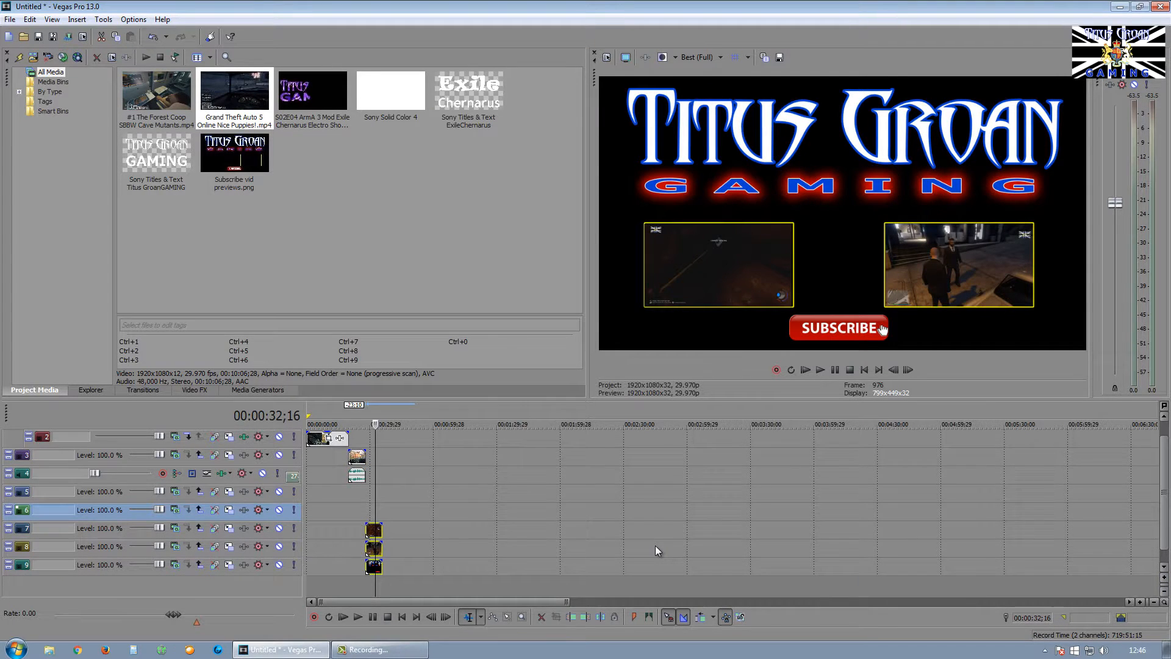
pyautogui.scroll(5, 655, 545)
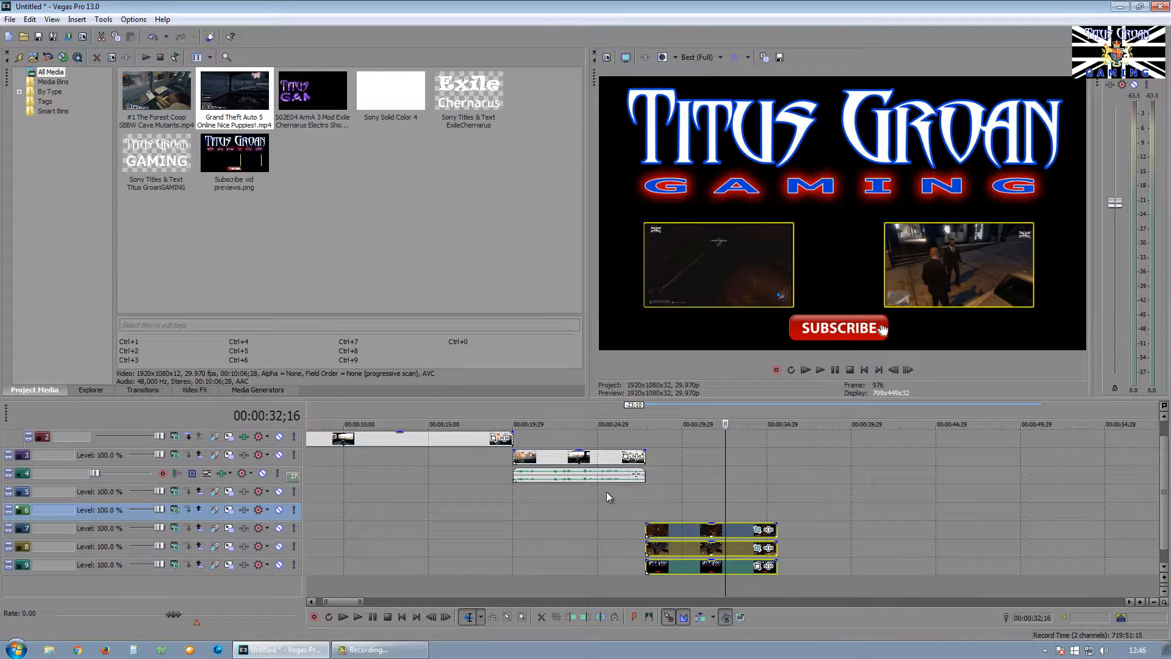
pyautogui.click(256, 392)
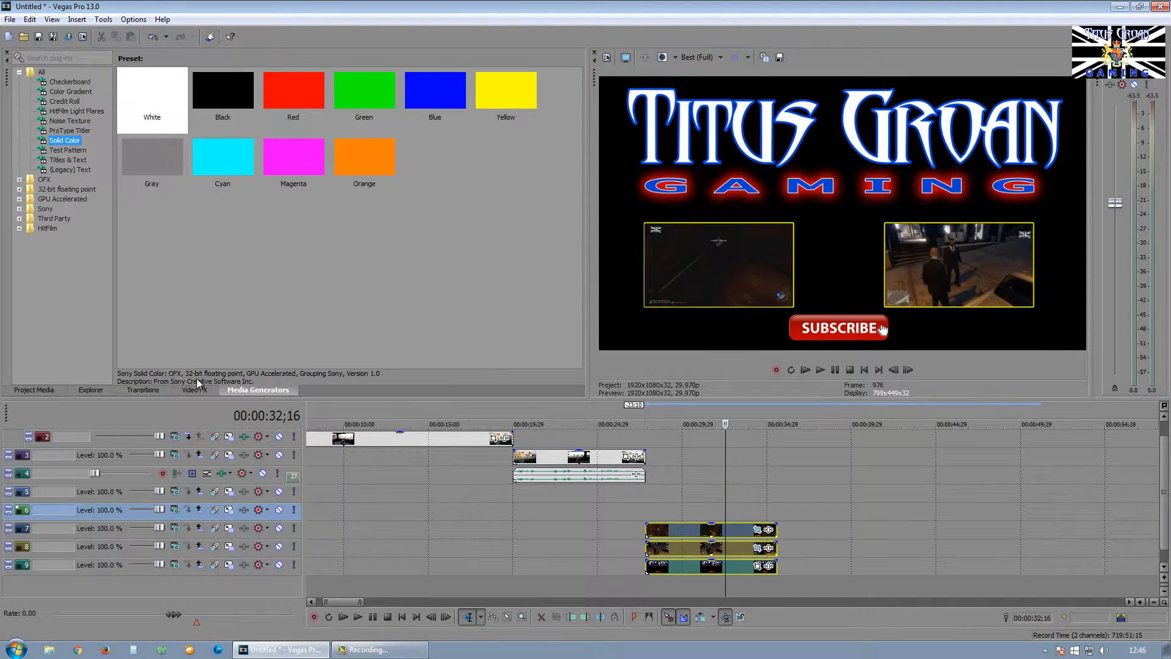
pyautogui.click(71, 166)
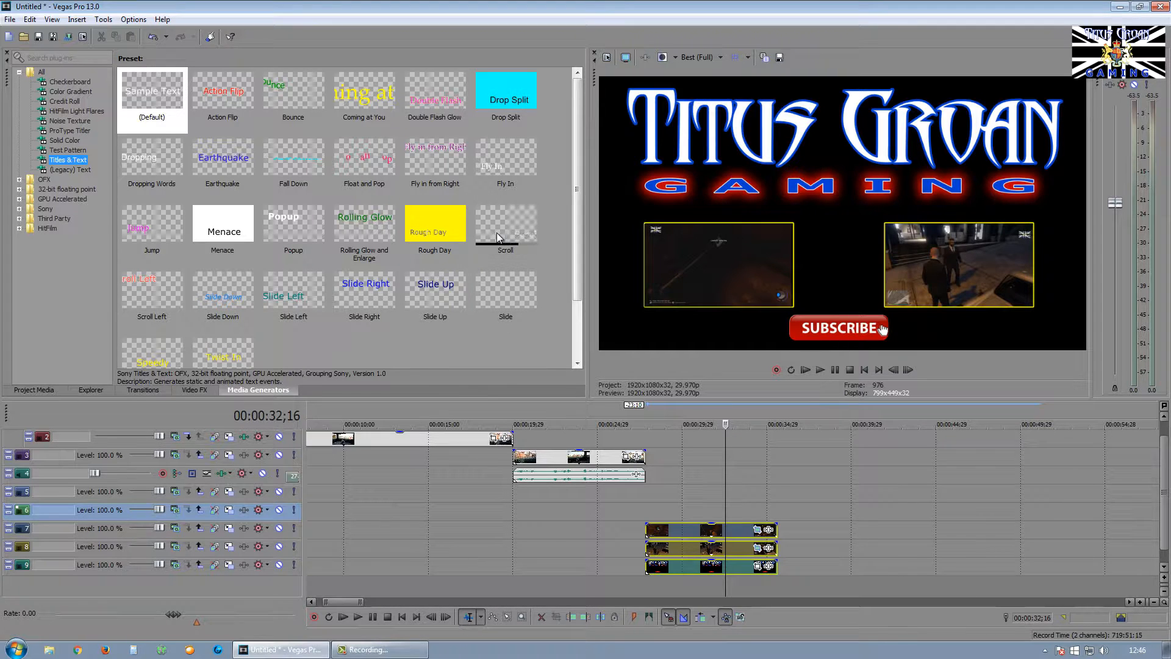
pyautogui.click(296, 232)
pyautogui.moveTo(283, 226); pyautogui.dragTo(651, 510)
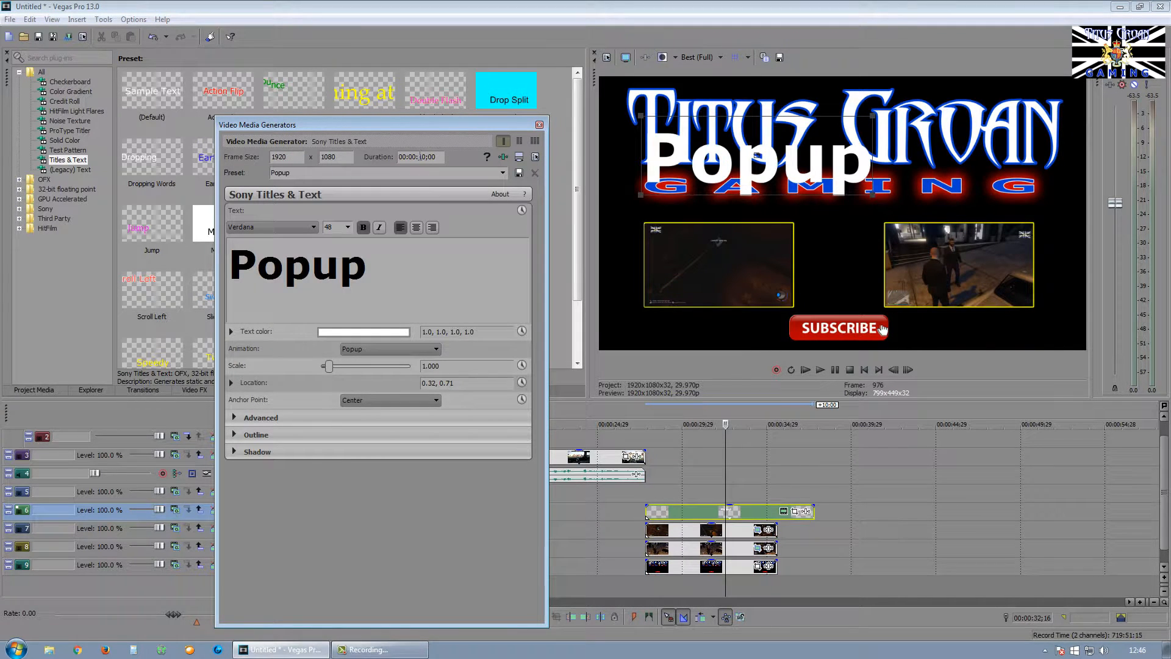
# Step: Trim the end of the popup title so it finishes with the preview clips at 00:00:35;18
pyautogui.click(777, 587)
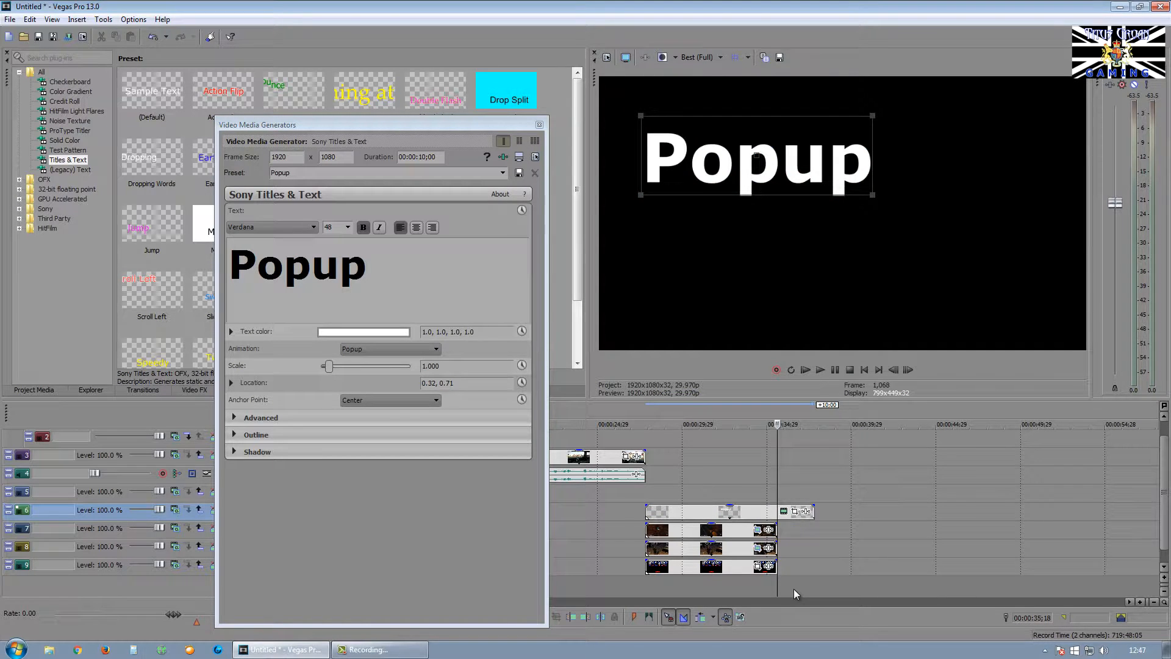
pyautogui.click(813, 509)
pyautogui.moveTo(813, 509); pyautogui.dragTo(776, 510)
pyautogui.click(732, 511)
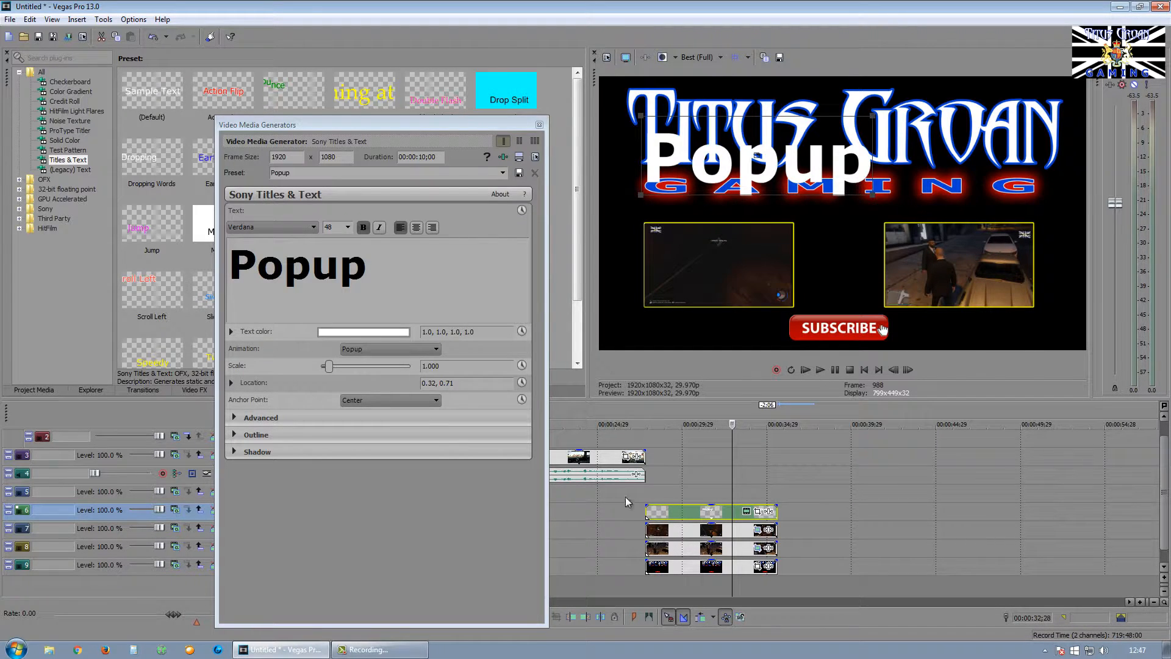
# Step: Examine frame by frame how the popup title's start and end line up with the preview clips and end screen image
pyautogui.click(645, 582)
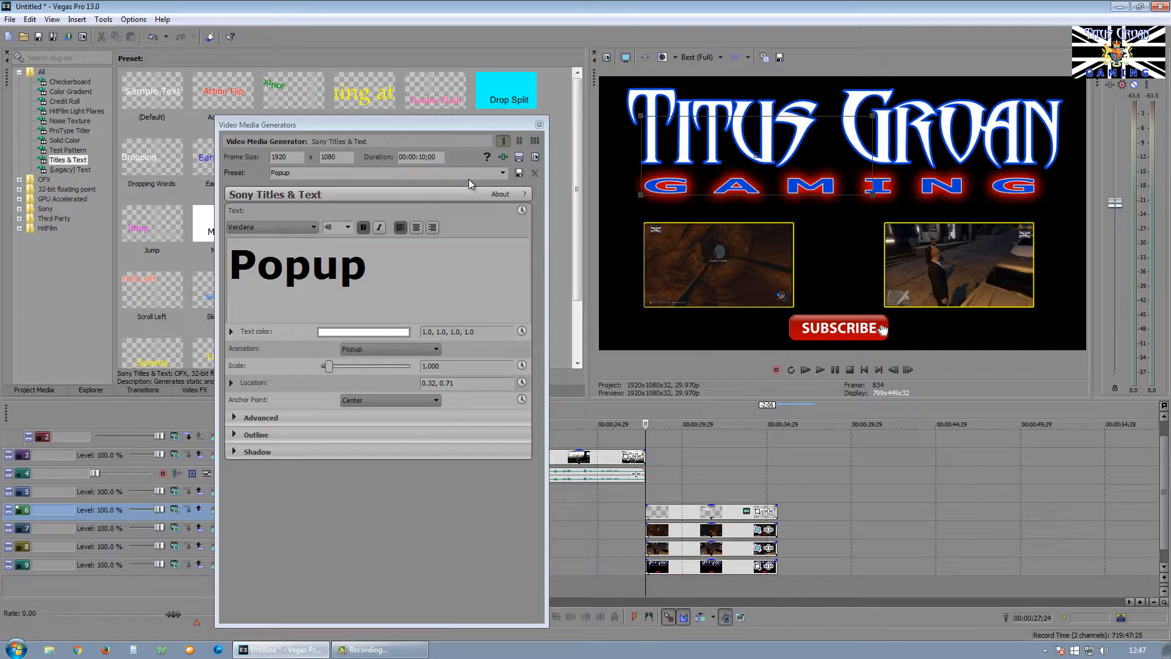
pyautogui.moveTo(428, 126); pyautogui.dragTo(492, 38)
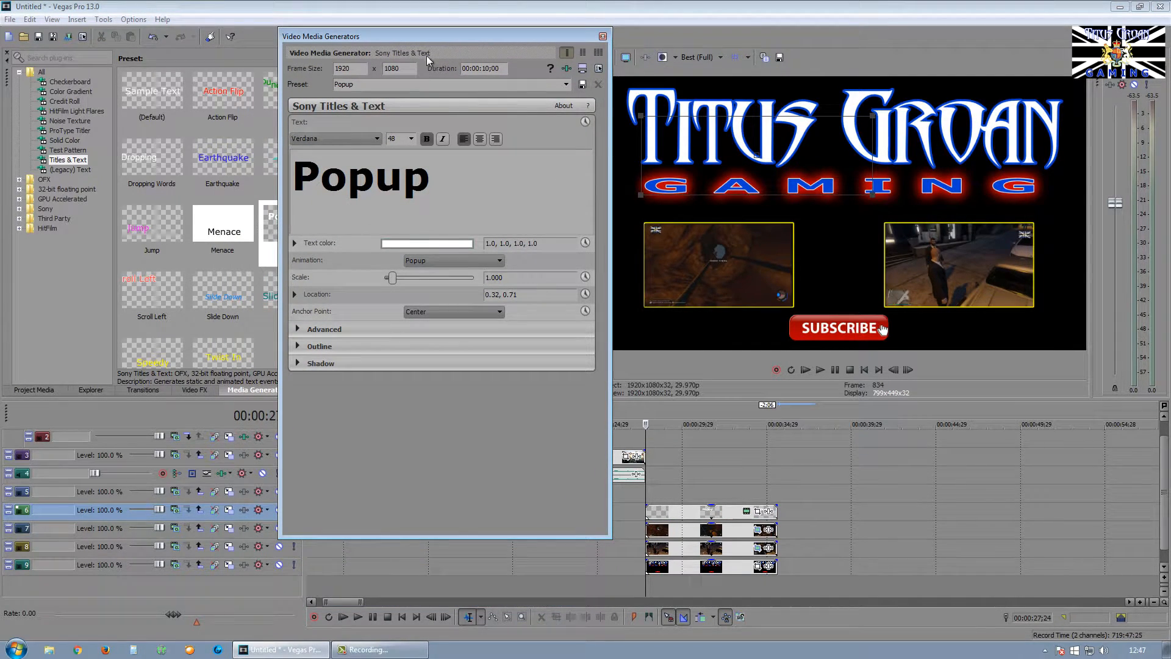
pyautogui.moveTo(438, 36); pyautogui.dragTo(369, 16)
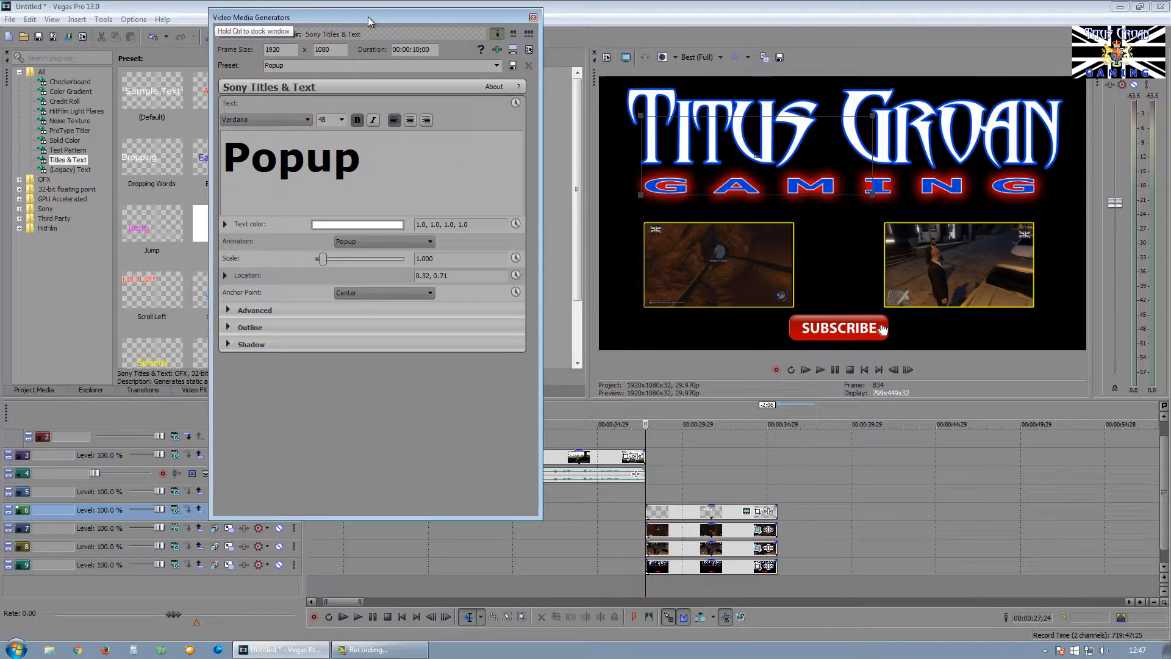
pyautogui.click(778, 585)
pyautogui.press('Left')
pyautogui.press('Right')
pyautogui.press('Left')
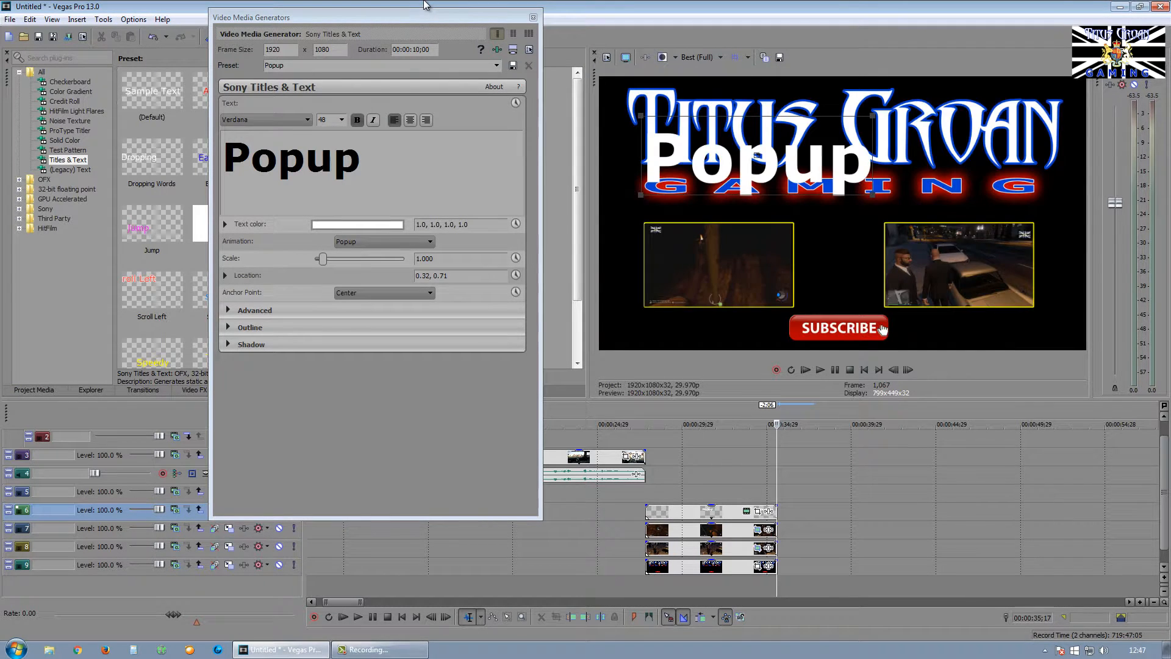
pyautogui.press('Right')
pyautogui.press('Left')
pyautogui.scroll(6, 823, 470)
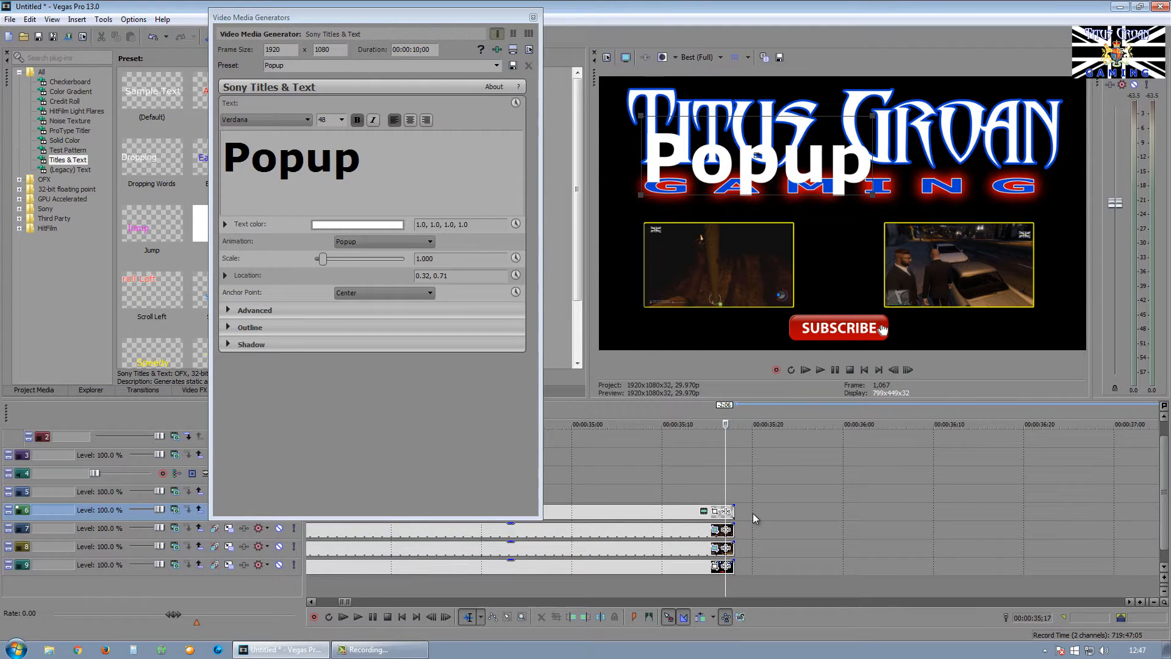
pyautogui.scroll(3, 752, 514)
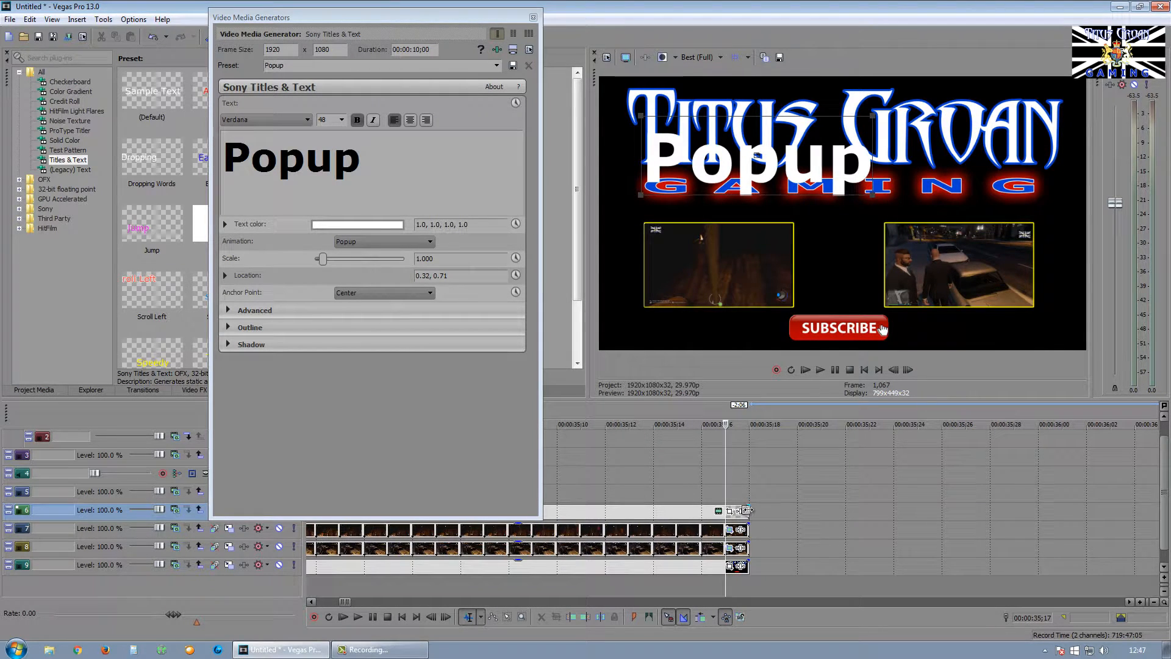
pyautogui.click(745, 510)
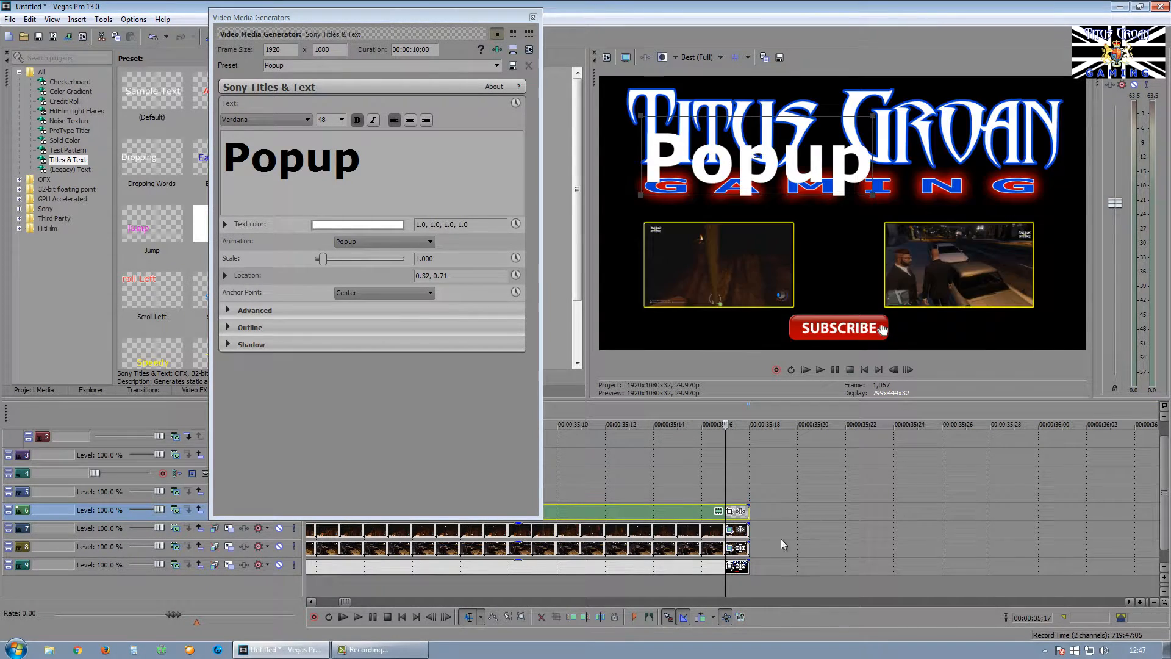
pyautogui.click(749, 585)
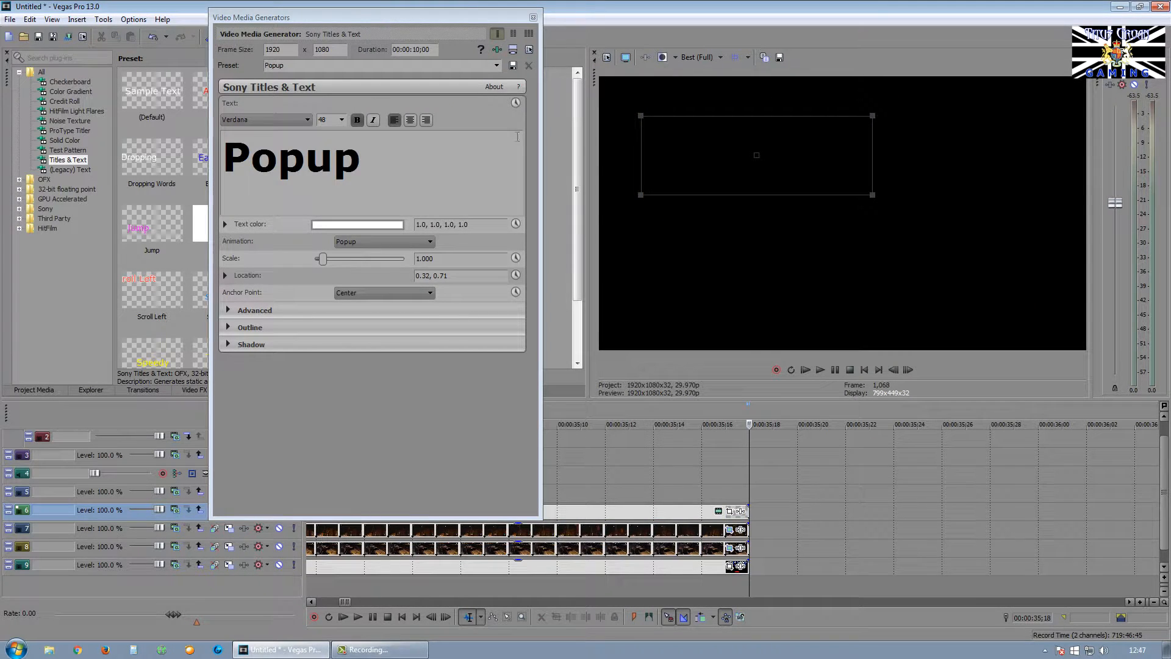
pyautogui.moveTo(430, 21); pyautogui.dragTo(589, 8)
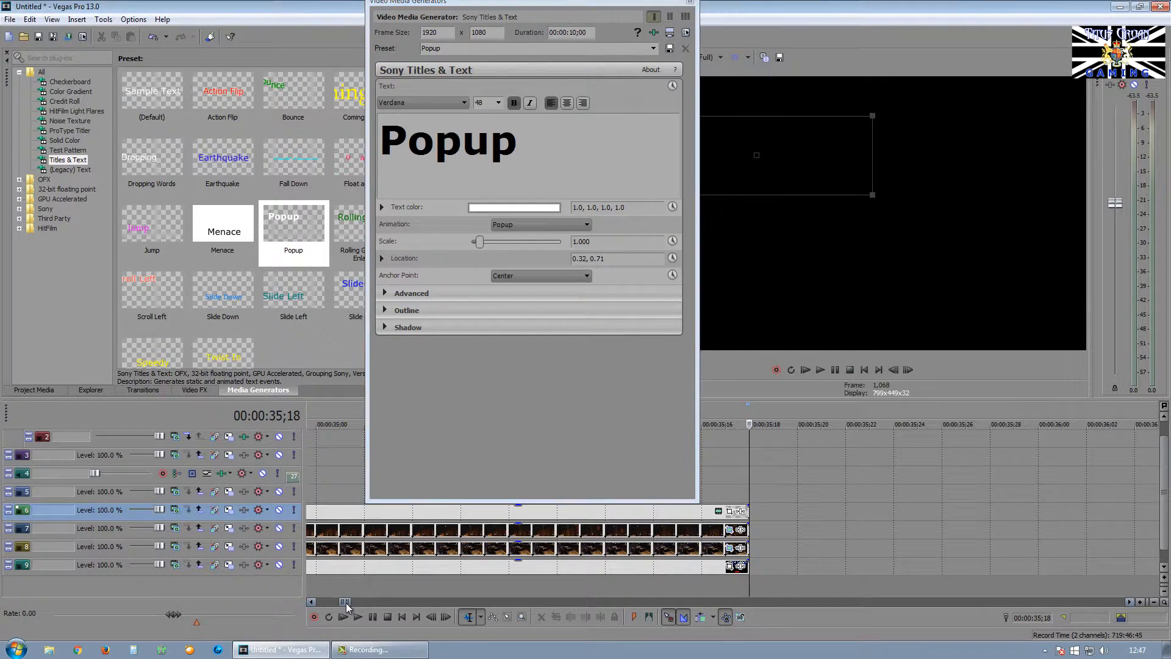
pyautogui.scroll(-2, 402, 587)
pyautogui.scroll(-3, 401, 587)
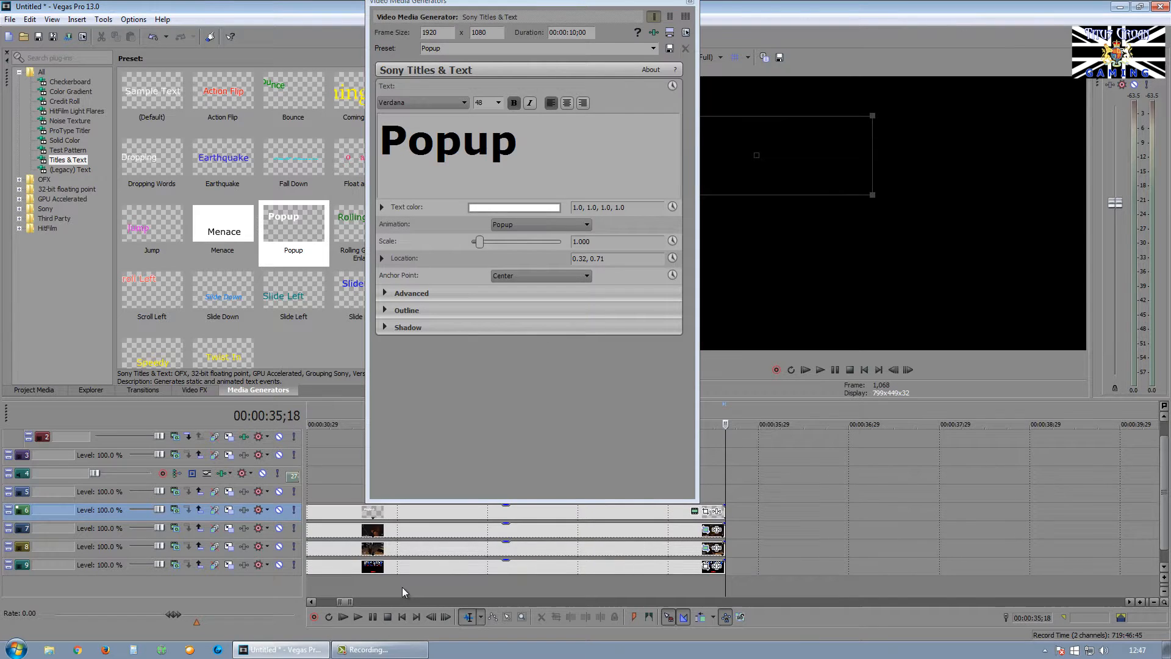
pyautogui.click(461, 588)
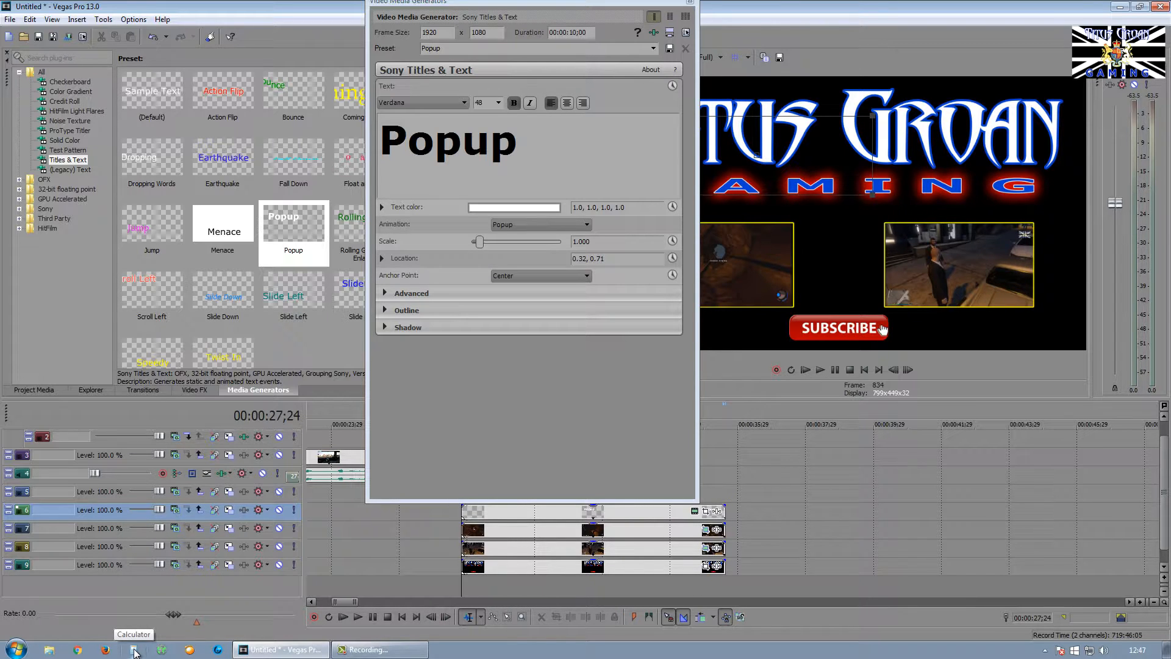
pyautogui.click(725, 585)
# Step: Replace the popup title's text with "GTA Online"
pyautogui.click(526, 144)
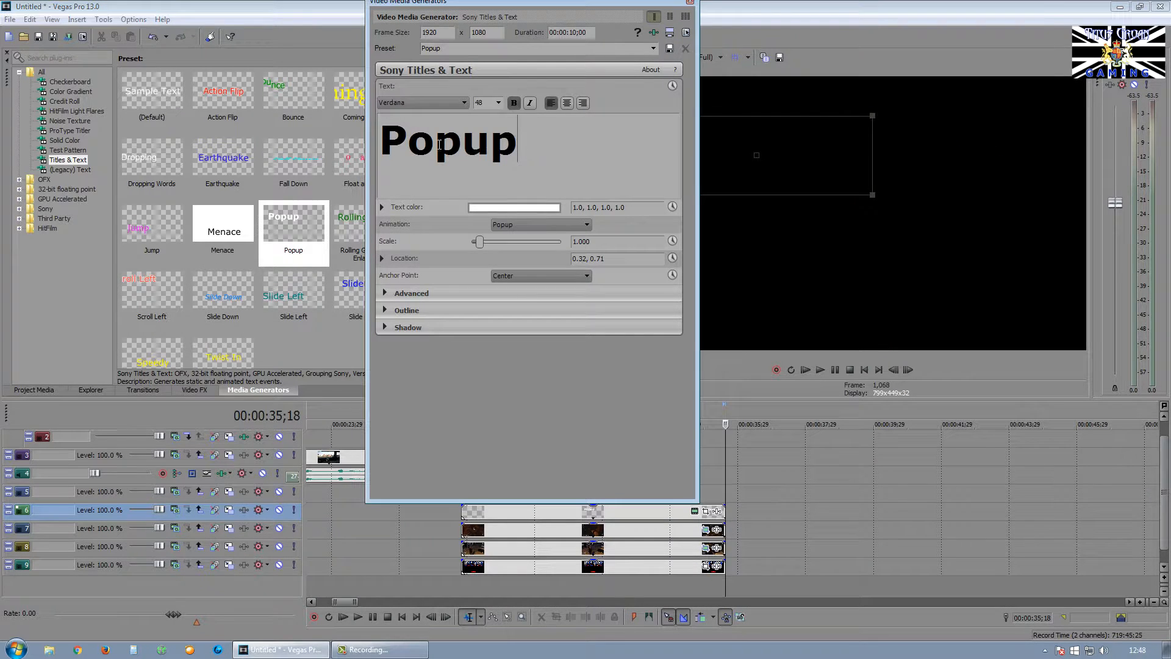
pyautogui.moveTo(526, 145); pyautogui.dragTo(322, 144)
pyautogui.moveTo(533, 1); pyautogui.dragTo(225, 29)
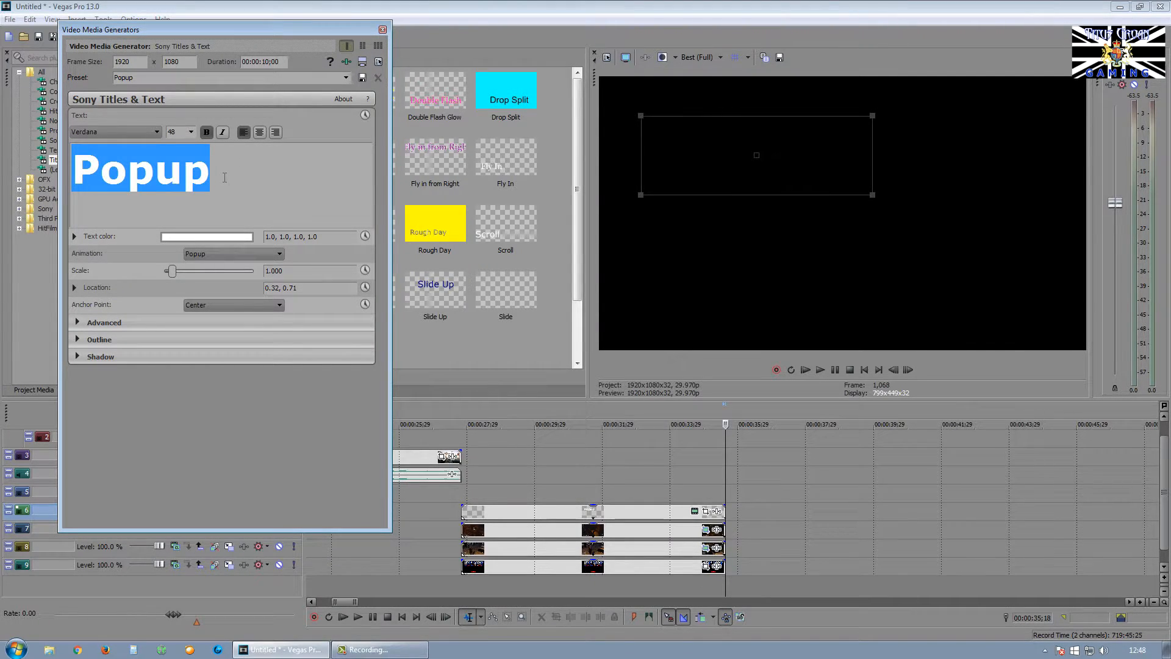
pyautogui.write('GTA Obk')
pyautogui.press('BackSpace')
pyautogui.press('BackSpace')
pyautogui.write('nline')
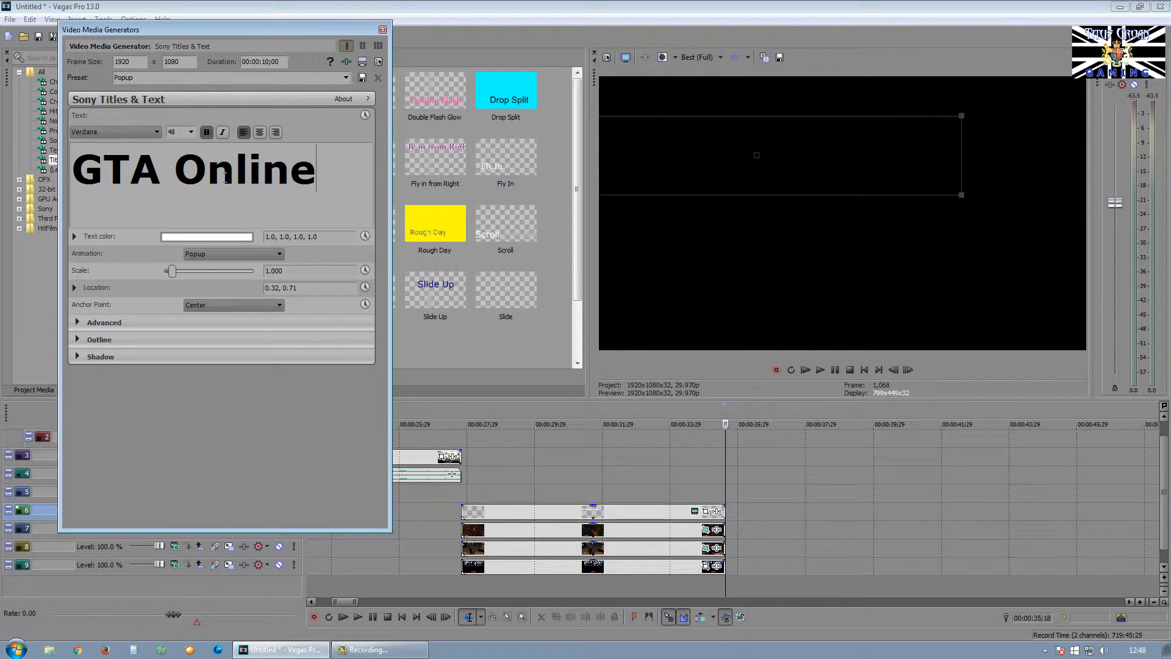
# Step: Center-align the title's text and set its font size to 16, with the title shown over the end screen
pyautogui.hotkey('ctrl', 'a')
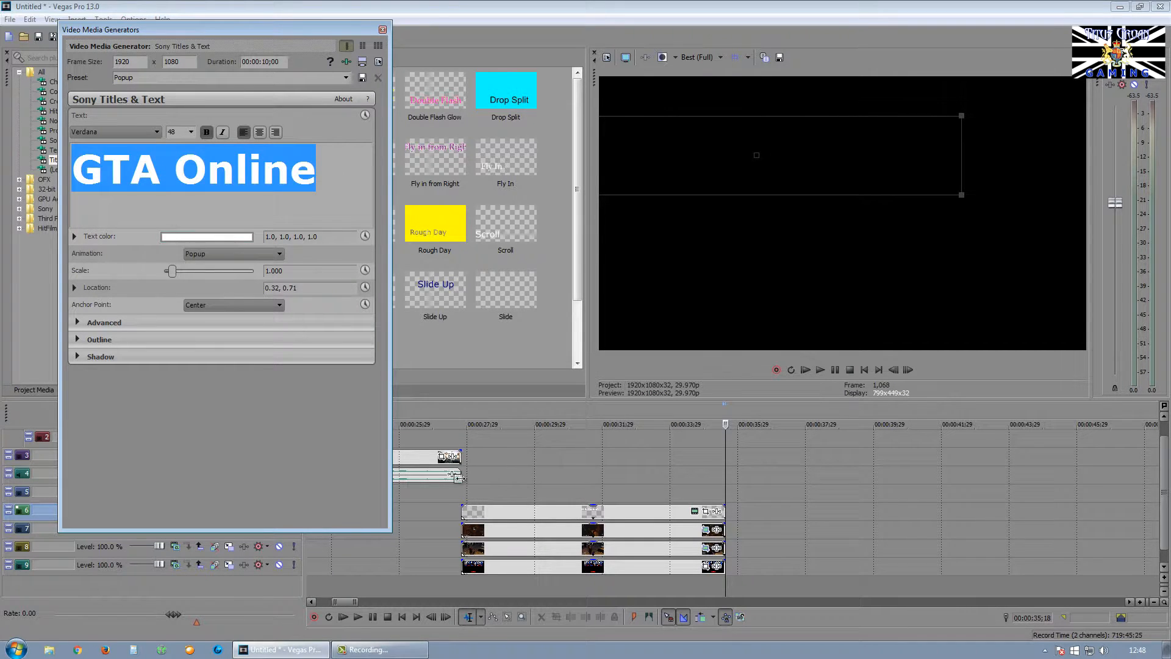
pyautogui.click(562, 587)
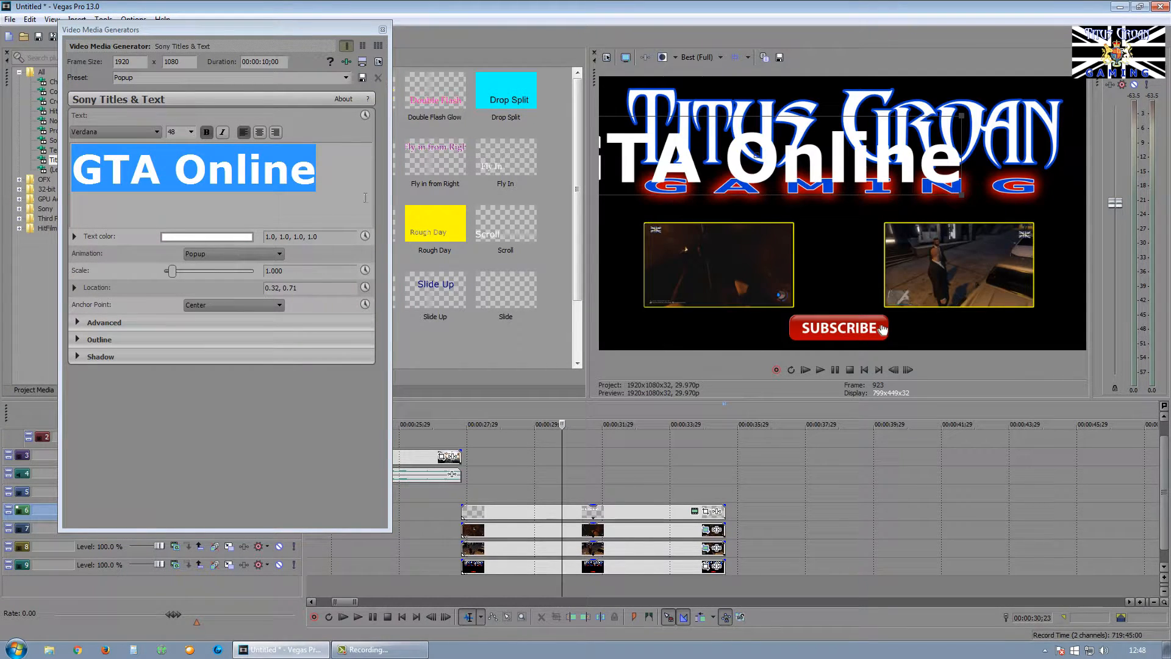
pyautogui.click(259, 131)
pyautogui.click(191, 132)
pyautogui.click(191, 175)
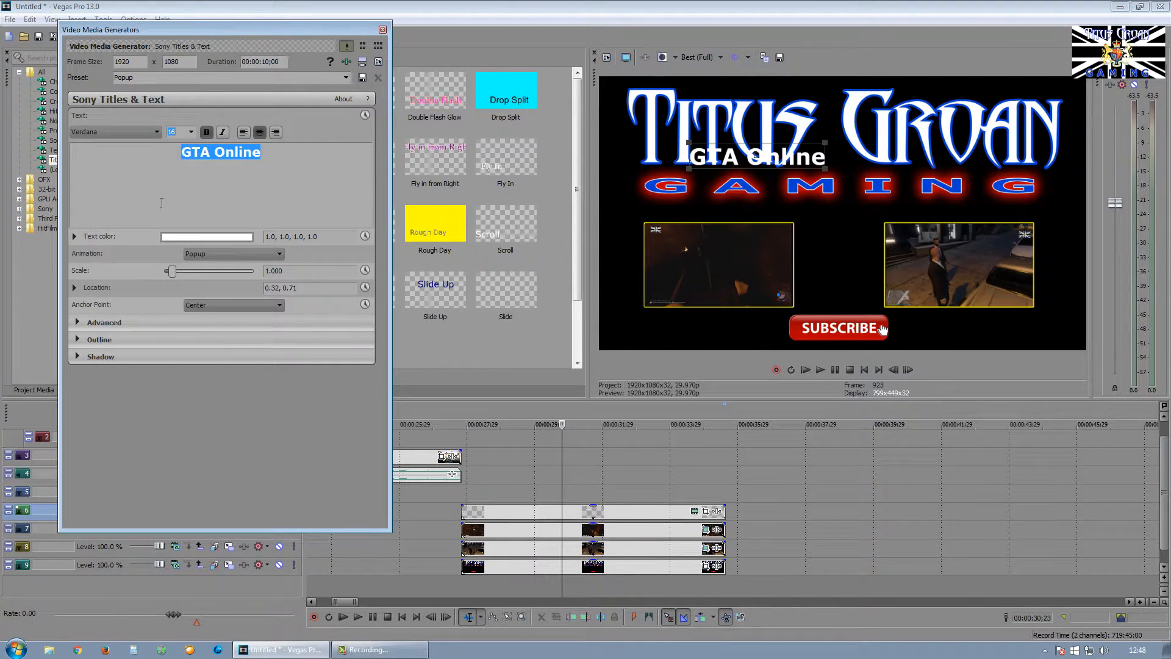
pyautogui.write('13')
# Step: Replace the popup title's text with "Watch Sex & Shopping"
pyautogui.click(235, 224)
pyautogui.write('Watch')
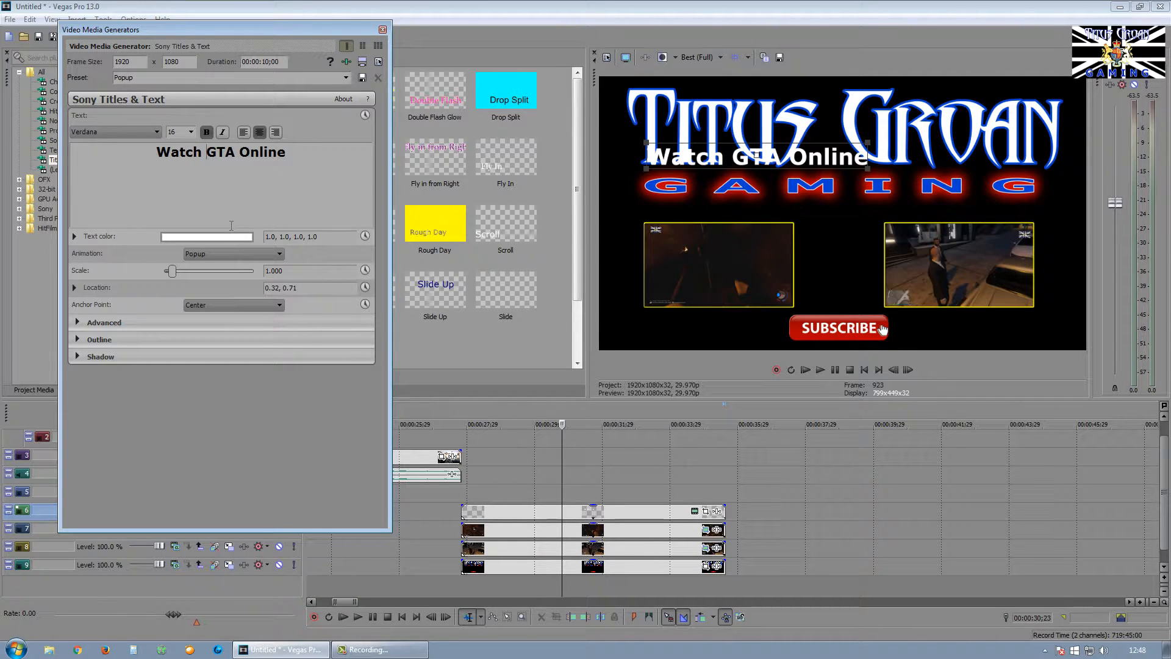
pyautogui.press('Delete')
pyautogui.press('Delete')
pyautogui.press('Delete')
pyautogui.press('Delete')
pyautogui.press('Delete')
pyautogui.press('Delete')
pyautogui.press('Delete')
pyautogui.press('Delete')
pyautogui.press('Delete')
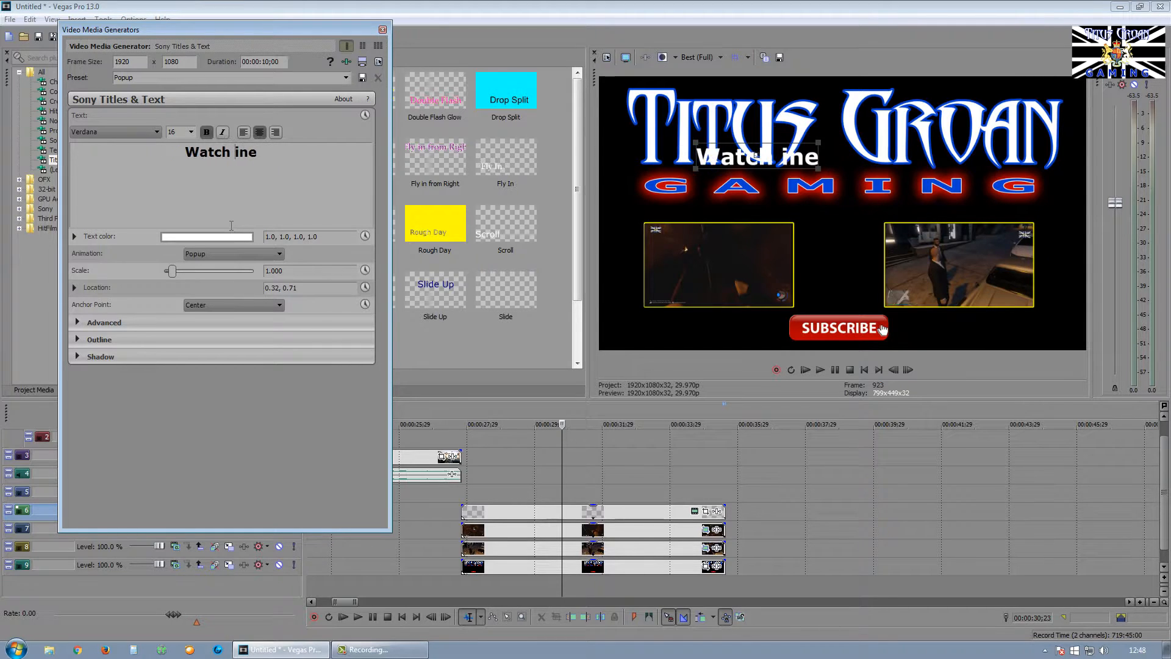
pyautogui.press('Delete')
pyautogui.write('Sex ')
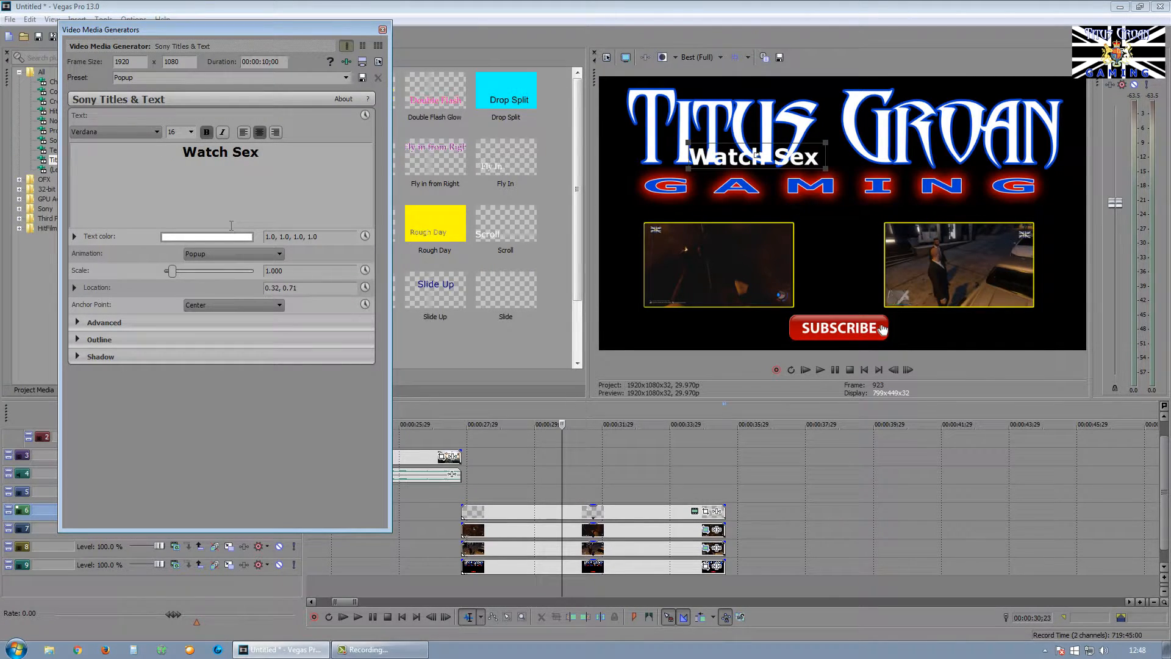
pyautogui.write('& Sho')
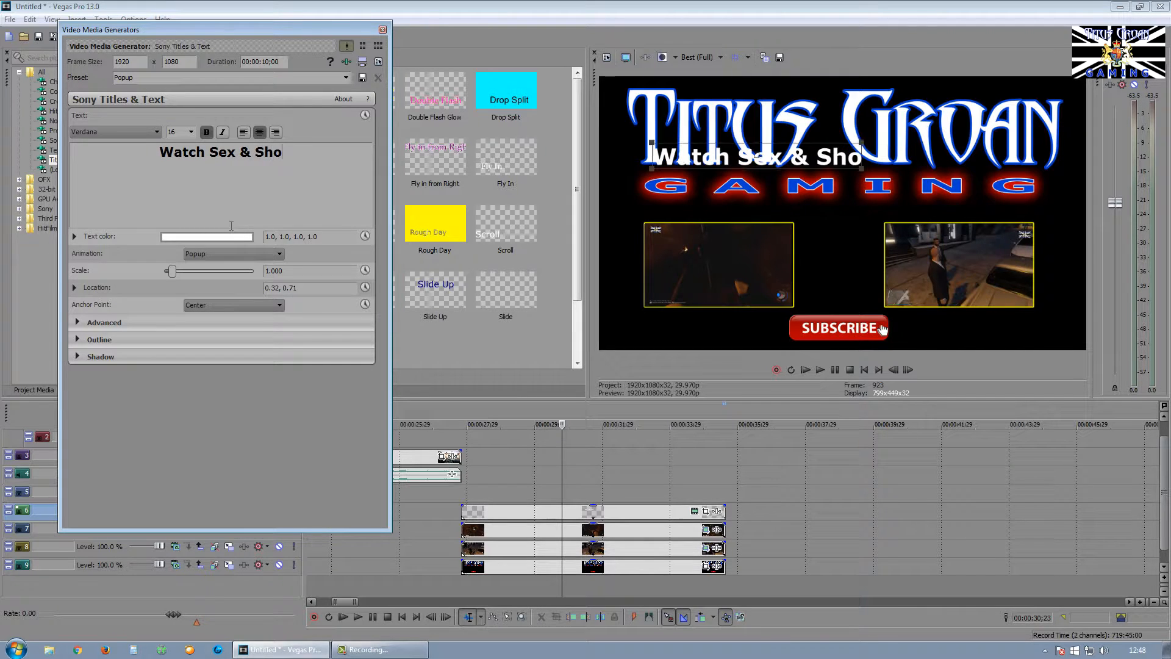
pyautogui.write('ppingh')
pyautogui.press('BackSpace')
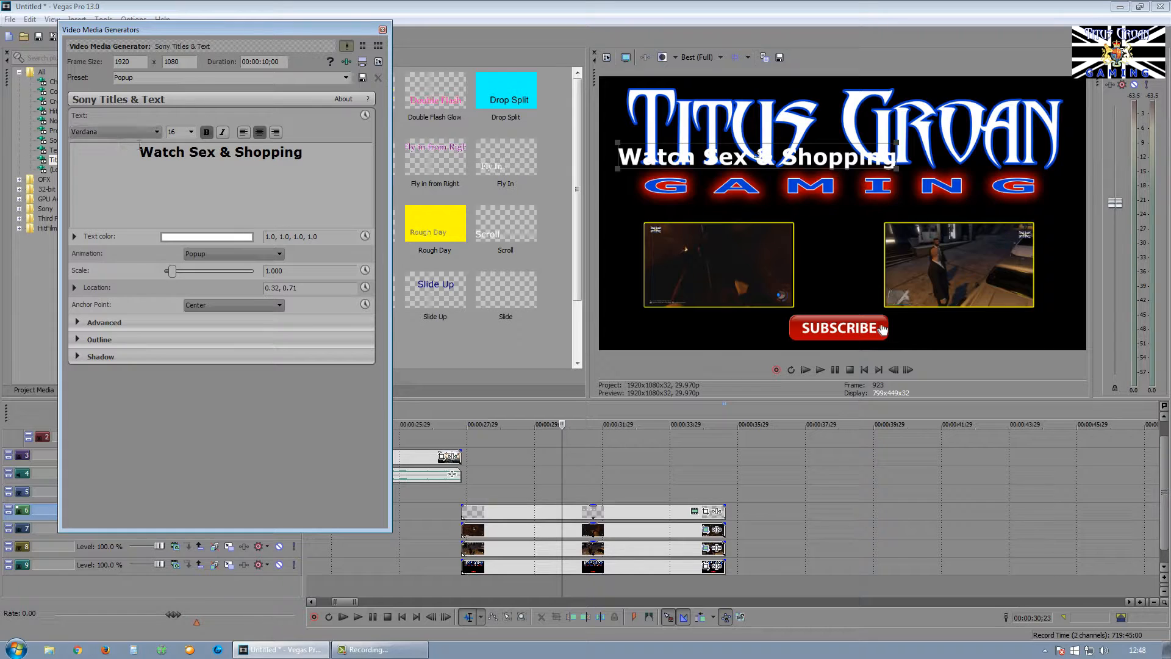
# Step: Set the "Watch Sex & Shopping" title's font size to 9 and place it just above the right-hand preview, at about 0.74, 0.51
pyautogui.moveTo(142, 152); pyautogui.dragTo(316, 152)
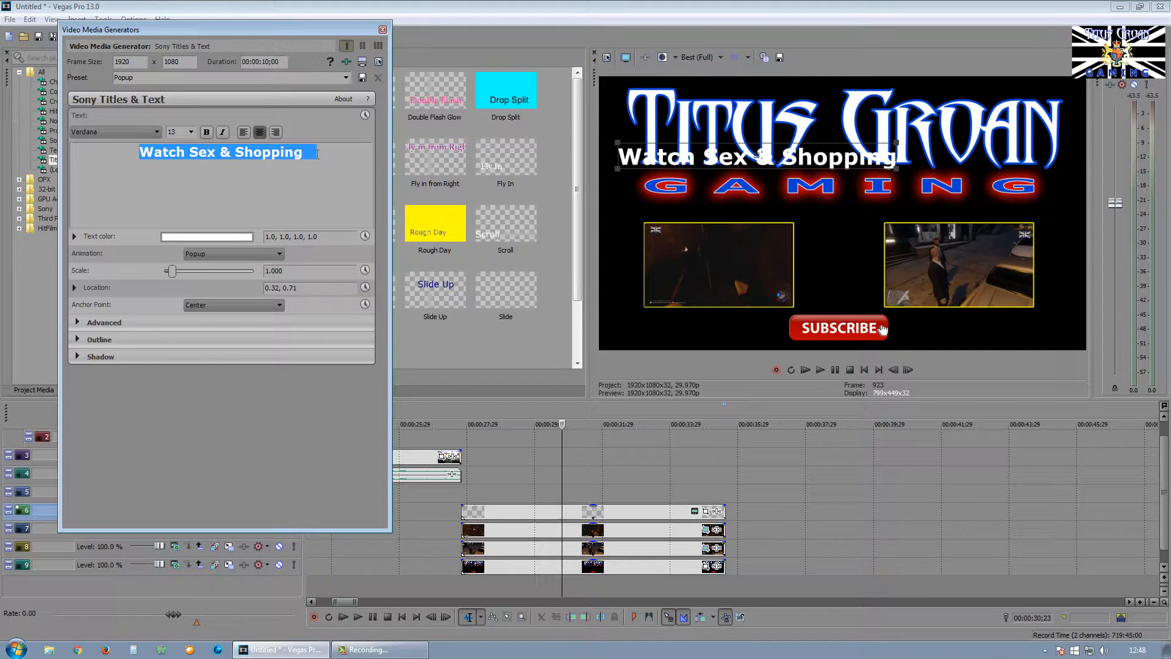
pyautogui.click(190, 132)
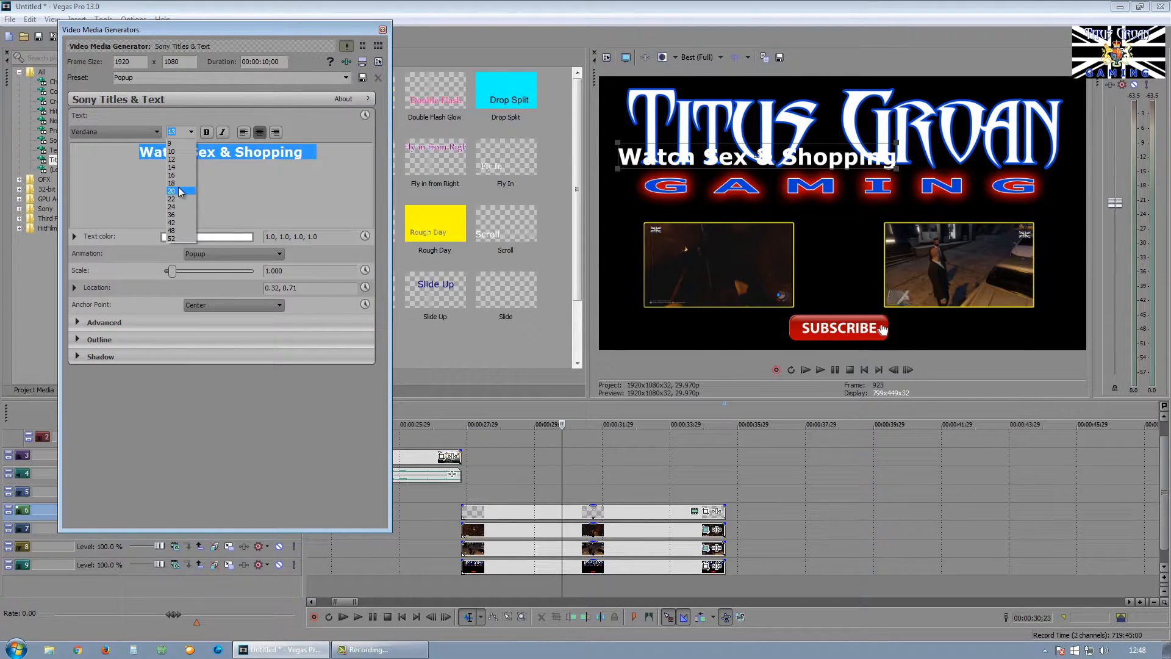
pyautogui.click(173, 152)
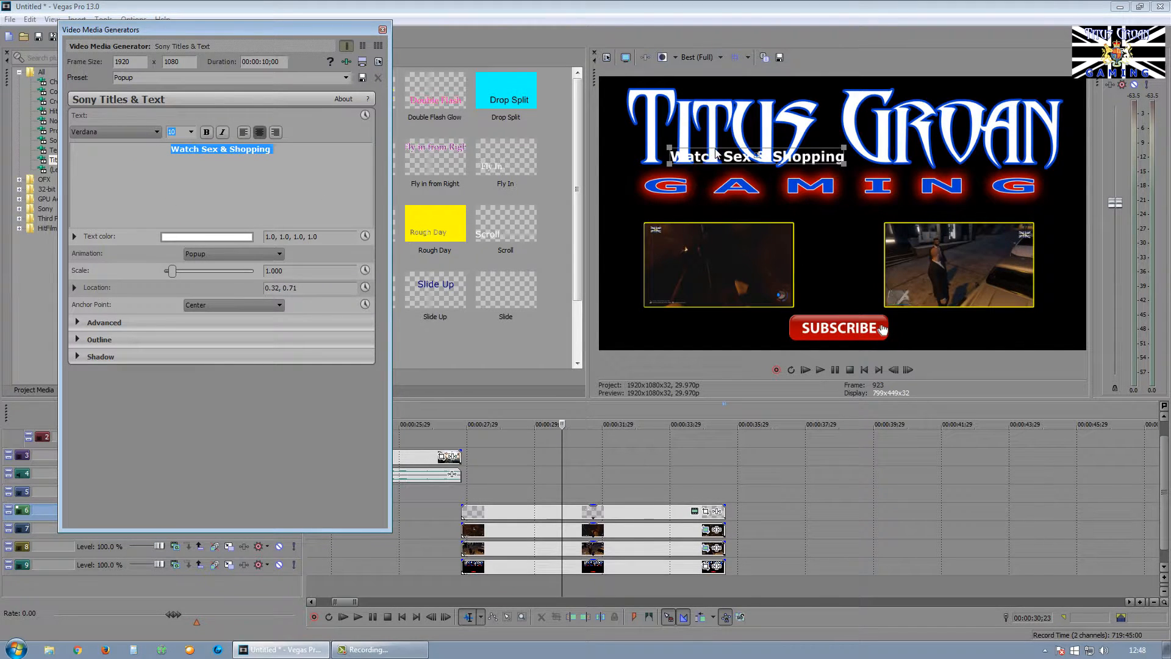
pyautogui.moveTo(712, 153); pyautogui.dragTo(927, 212)
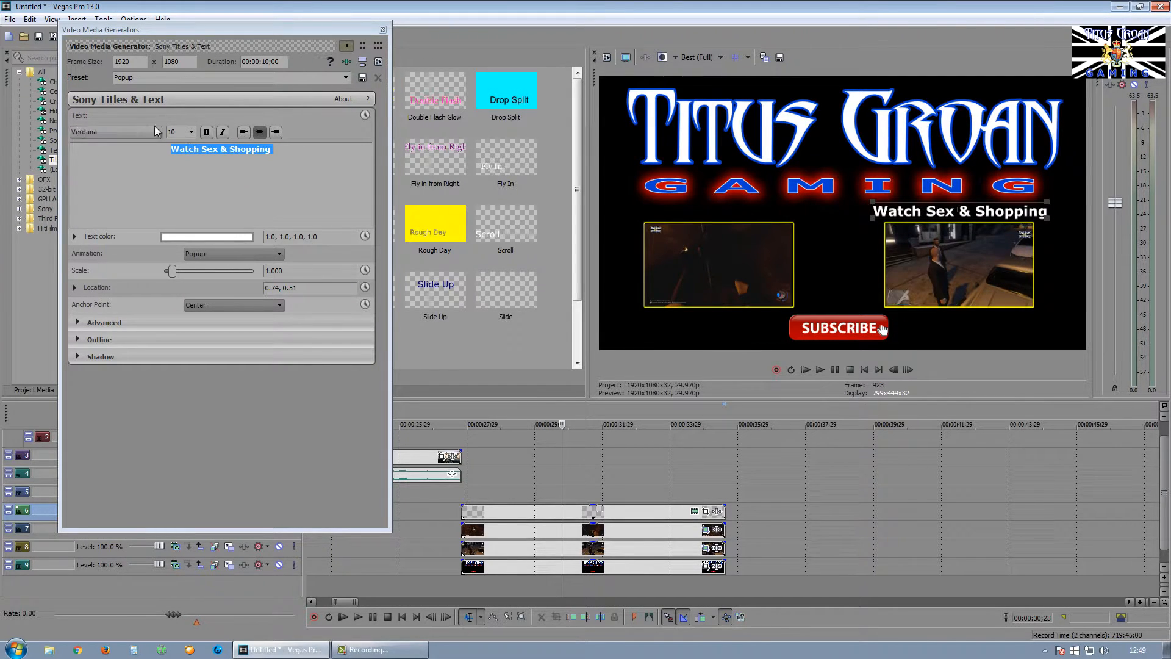
pyautogui.click(191, 133)
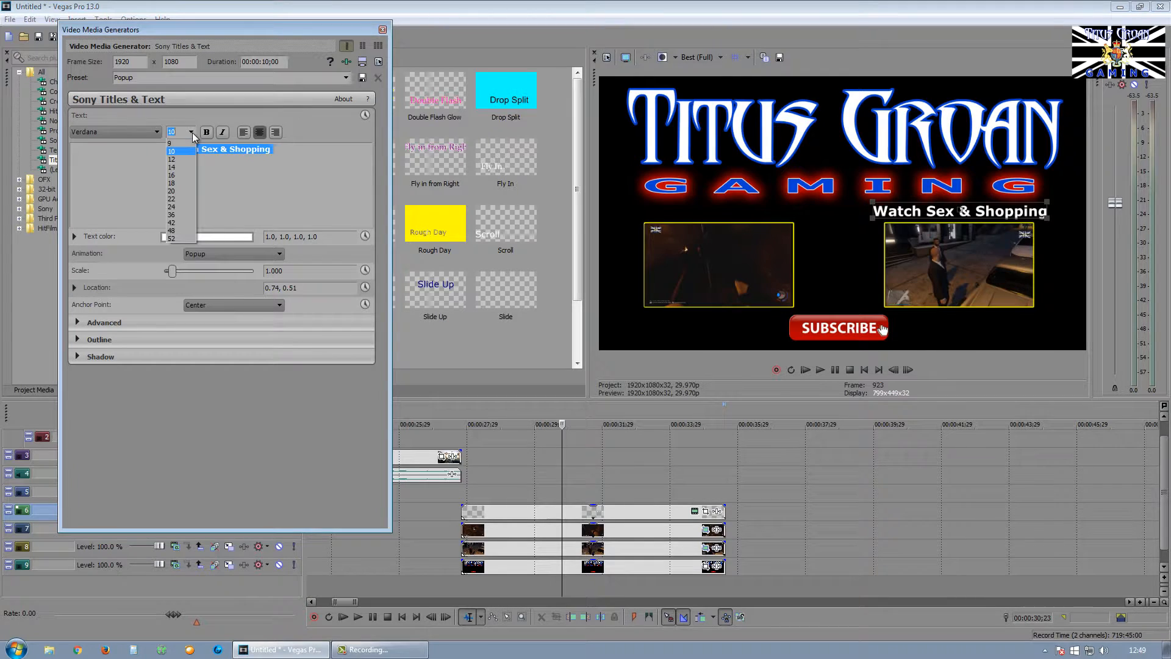
pyautogui.click(189, 144)
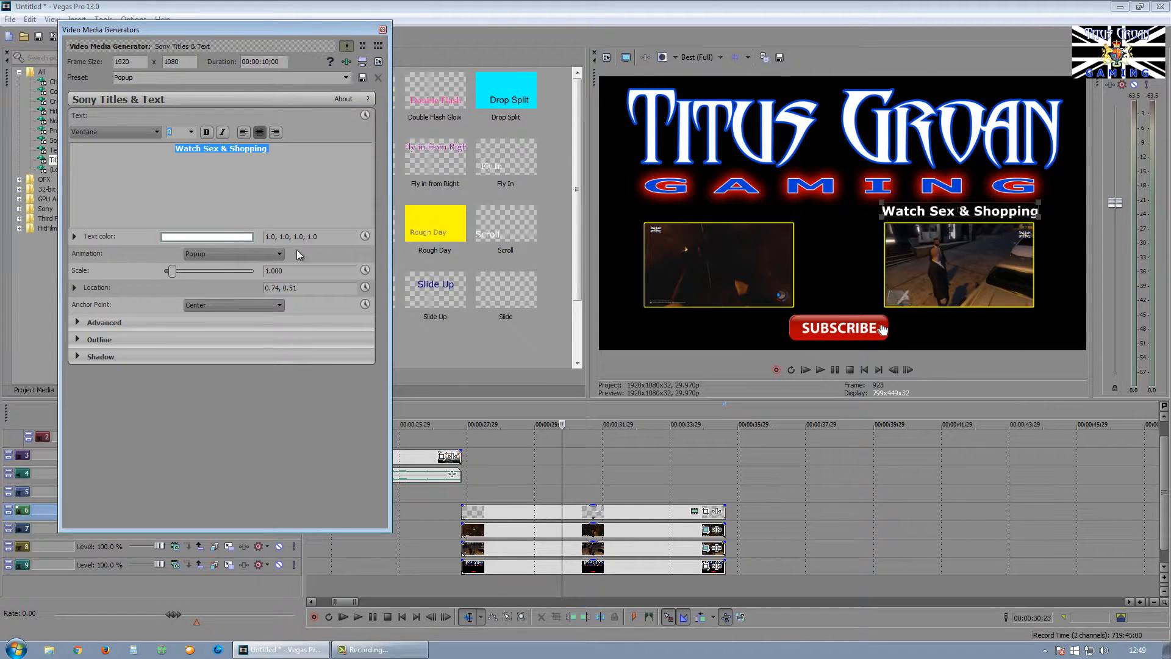
# Step: Give the title a 10.000 wide outline in the light blue sampled from the edge of the "Titus Groan" logo lettering
pyautogui.click(78, 339)
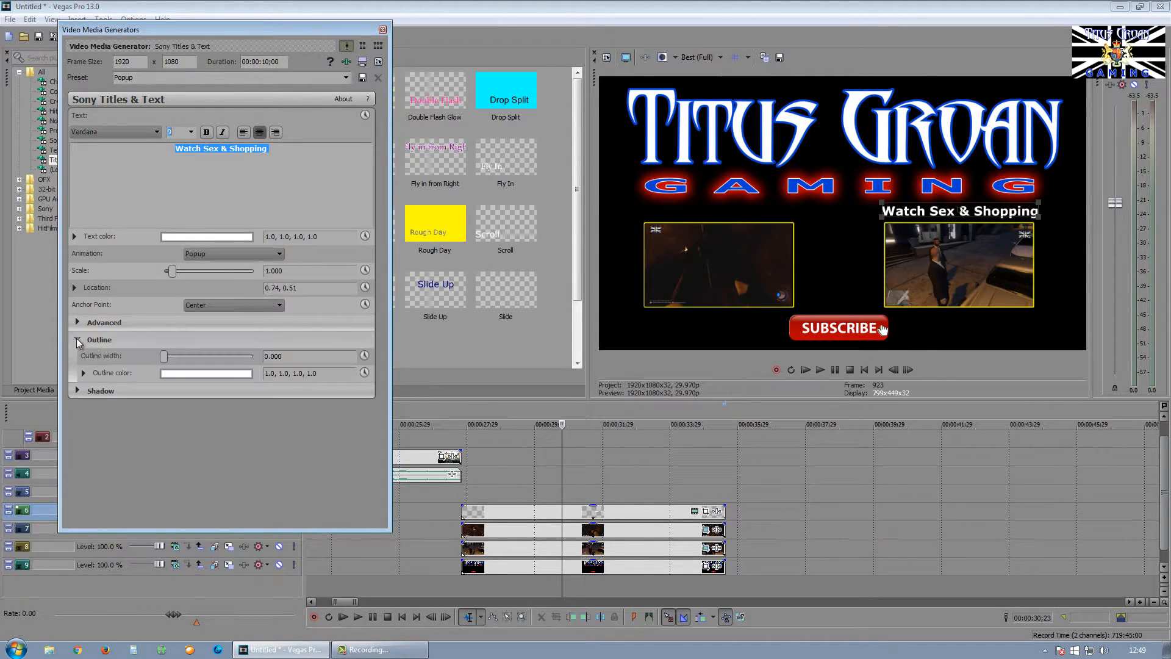
pyautogui.moveTo(163, 357); pyautogui.dragTo(253, 357)
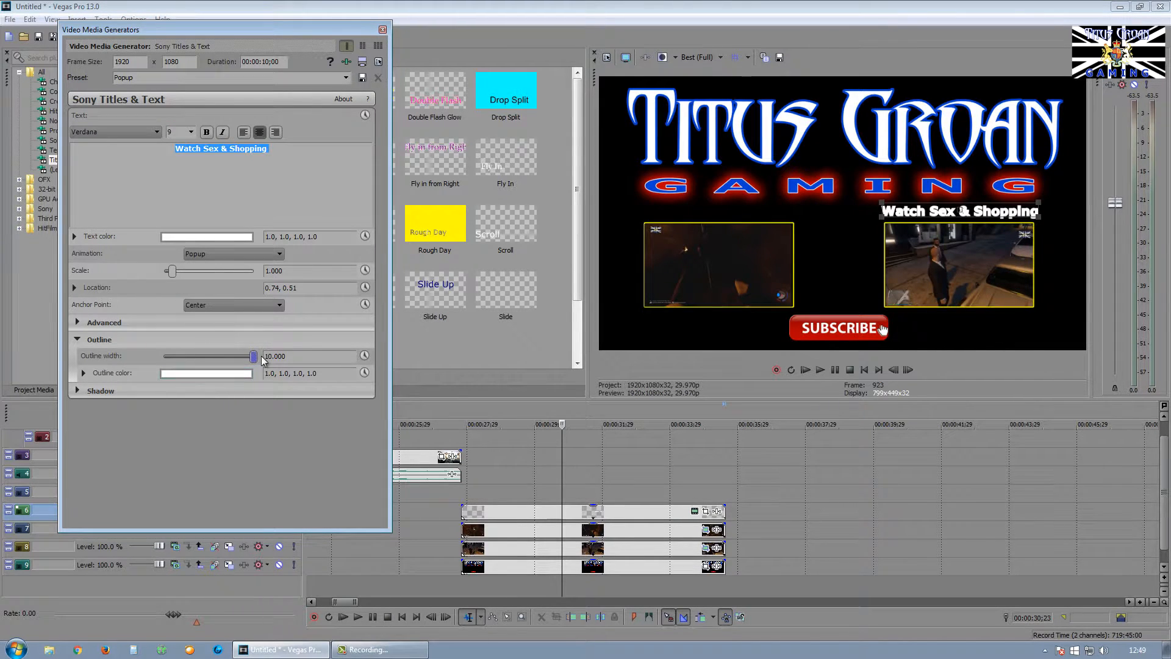
pyautogui.click(199, 374)
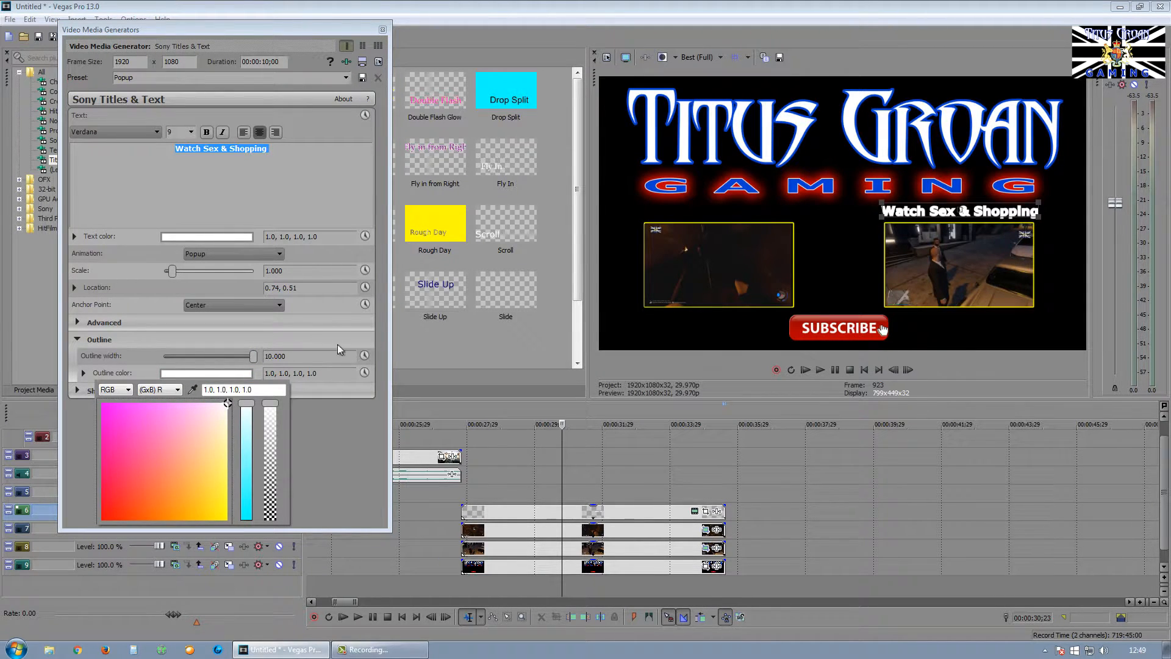
pyautogui.click(193, 390)
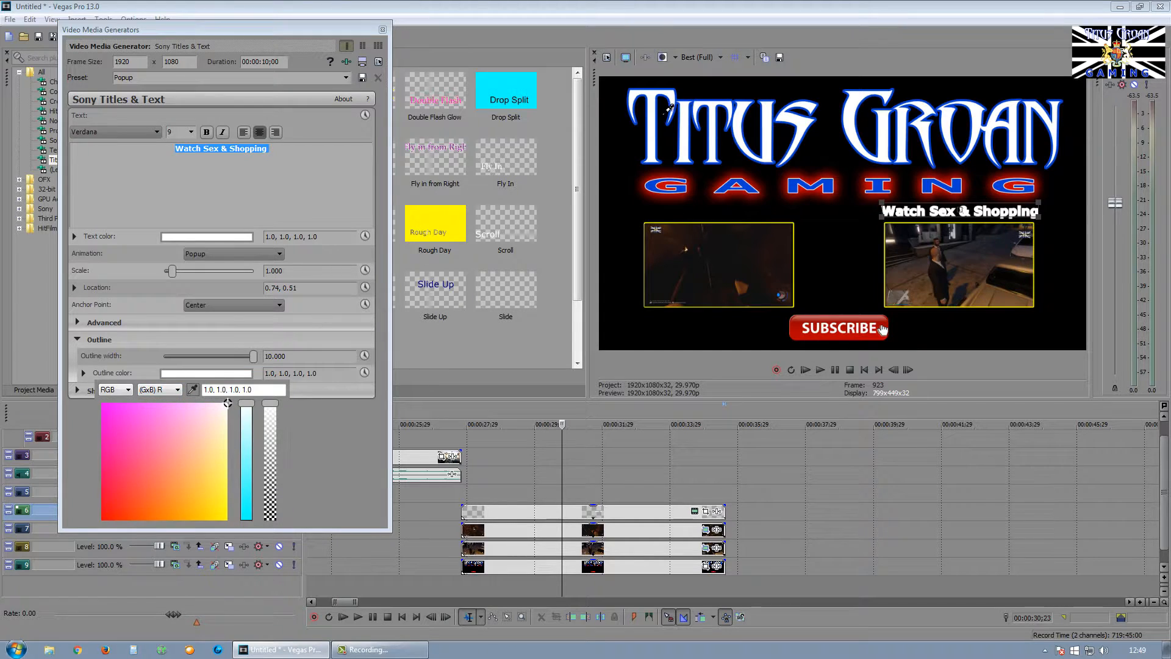
pyautogui.click(674, 89)
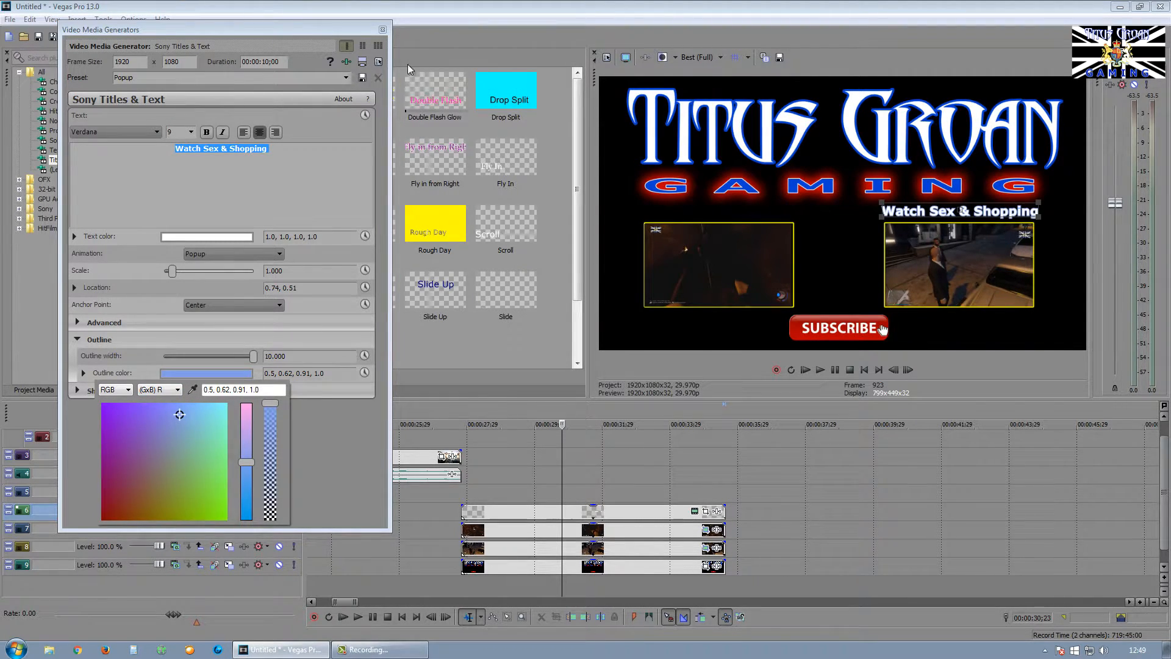
pyautogui.click(383, 30)
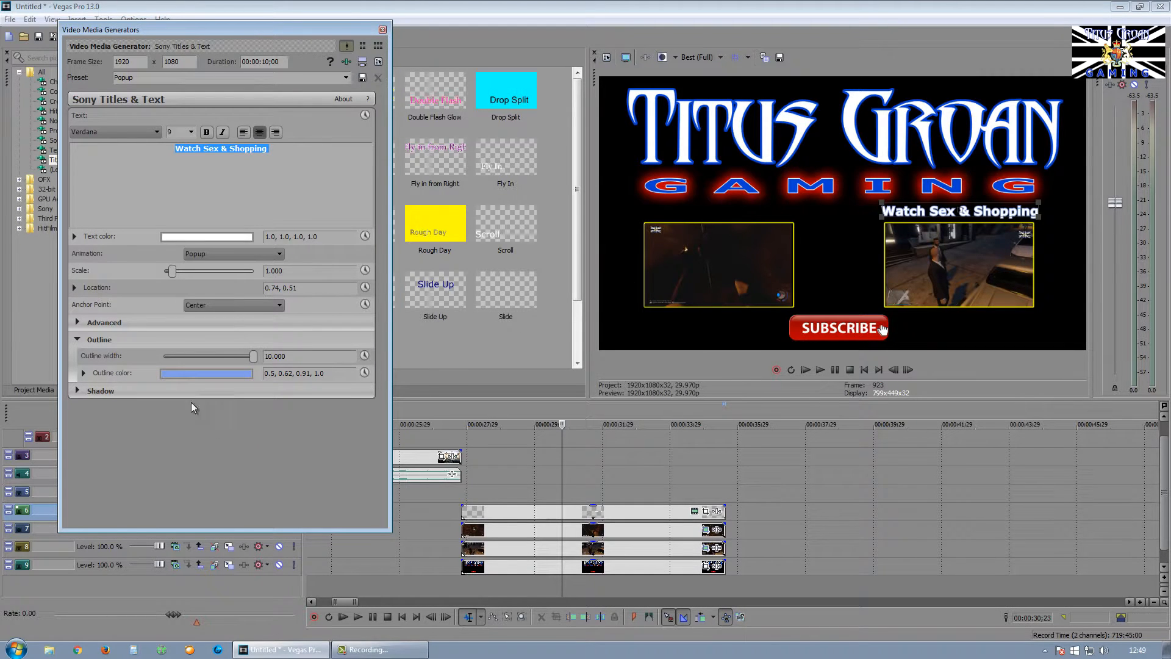
# Step: Change the title's outline color to the deep blue sampled from the "GAMING" lettering (0.01, 0.25, 0.82) and close the title settings
pyautogui.click(192, 375)
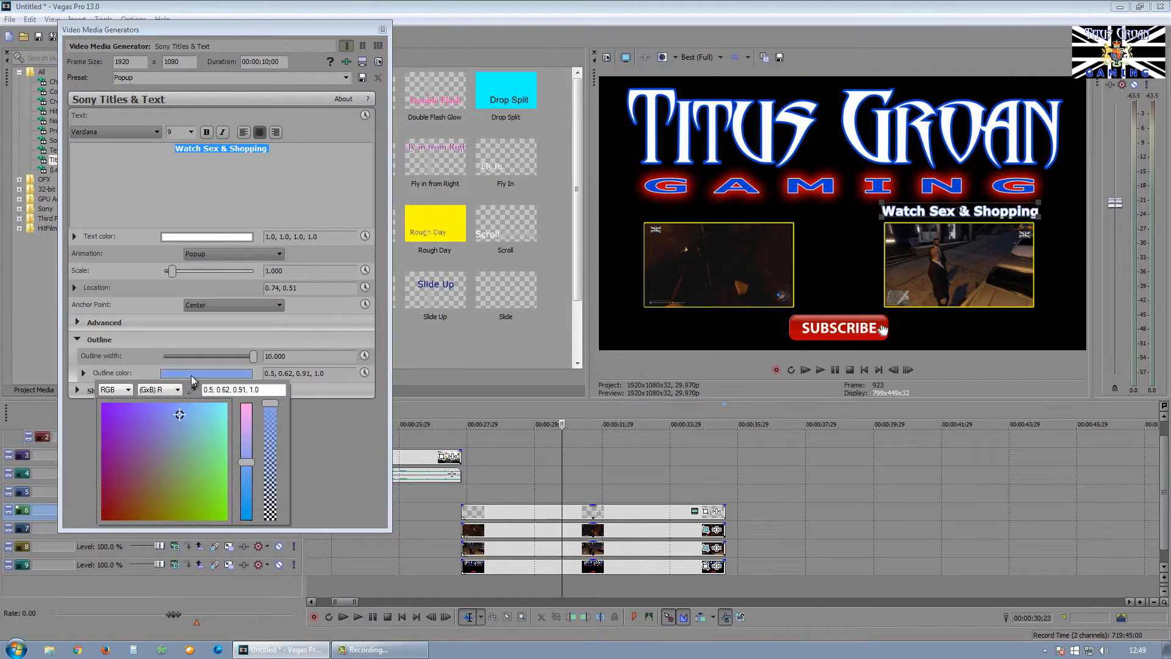
pyautogui.moveTo(244, 461); pyautogui.dragTo(245, 486)
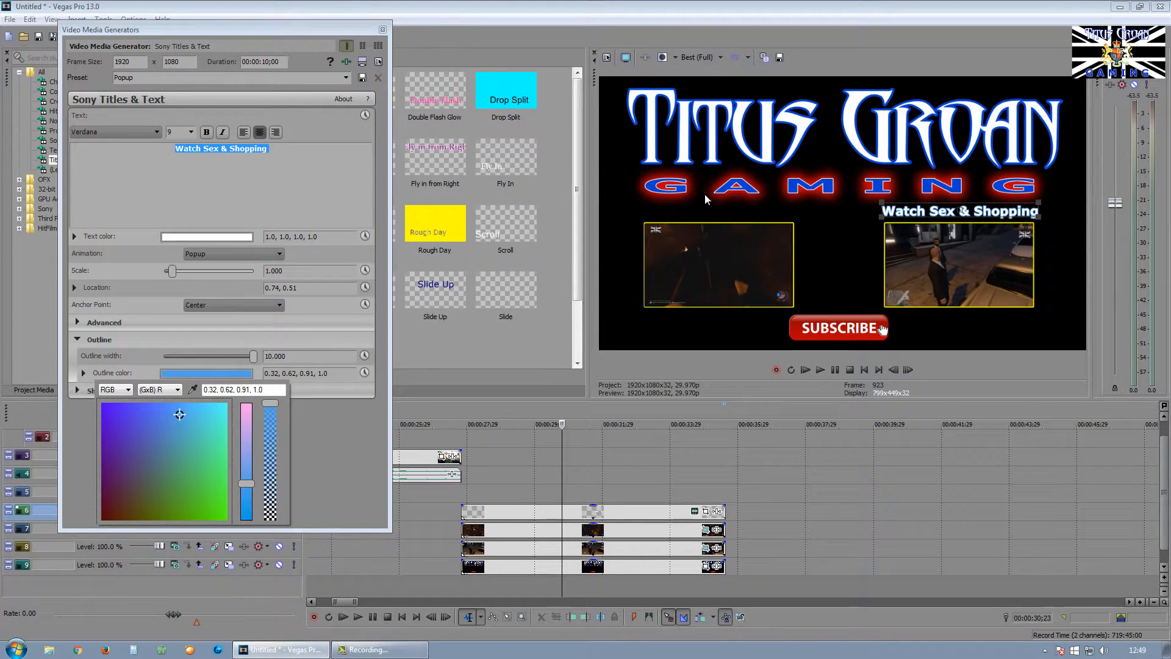
pyautogui.click(193, 388)
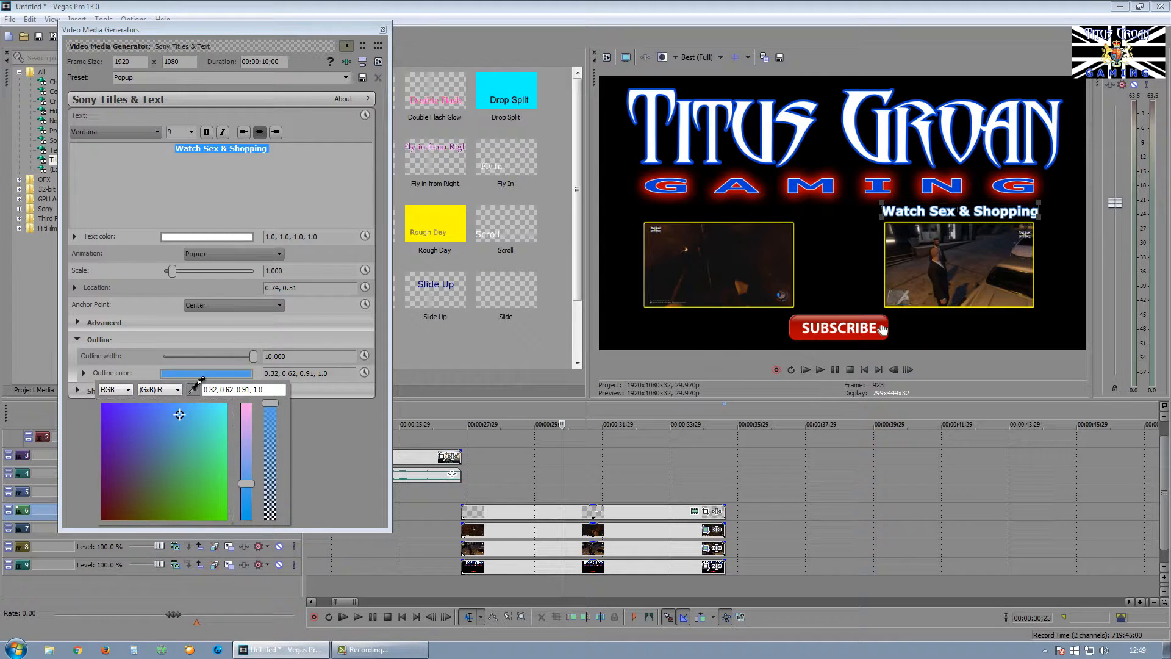
pyautogui.click(794, 184)
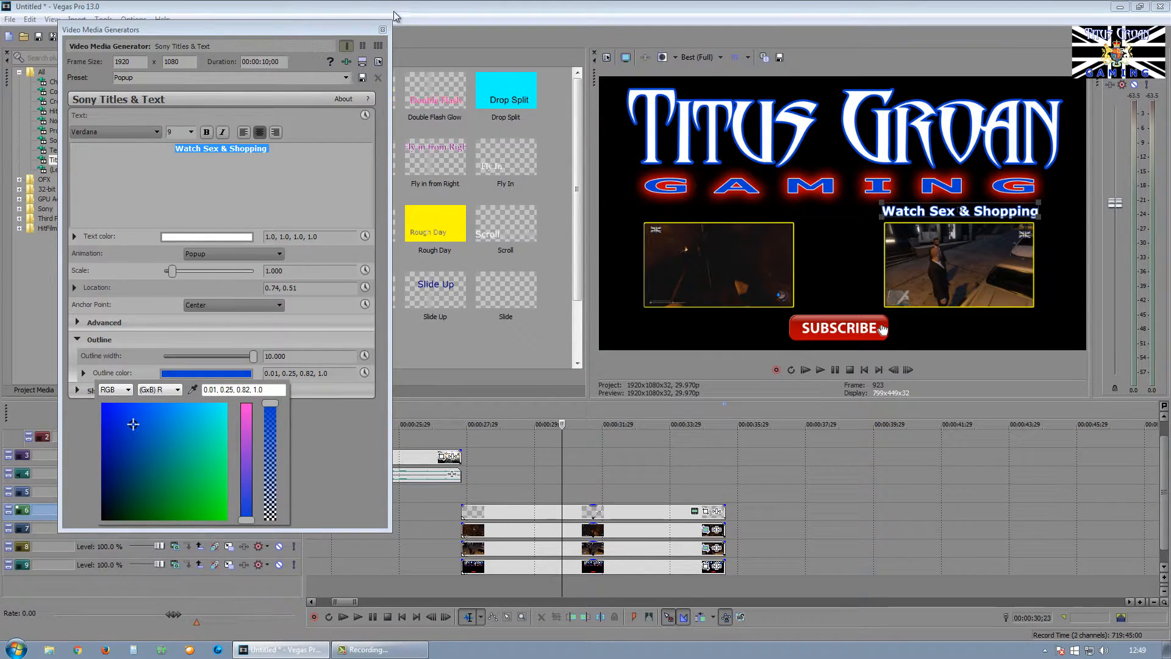
pyautogui.click(384, 30)
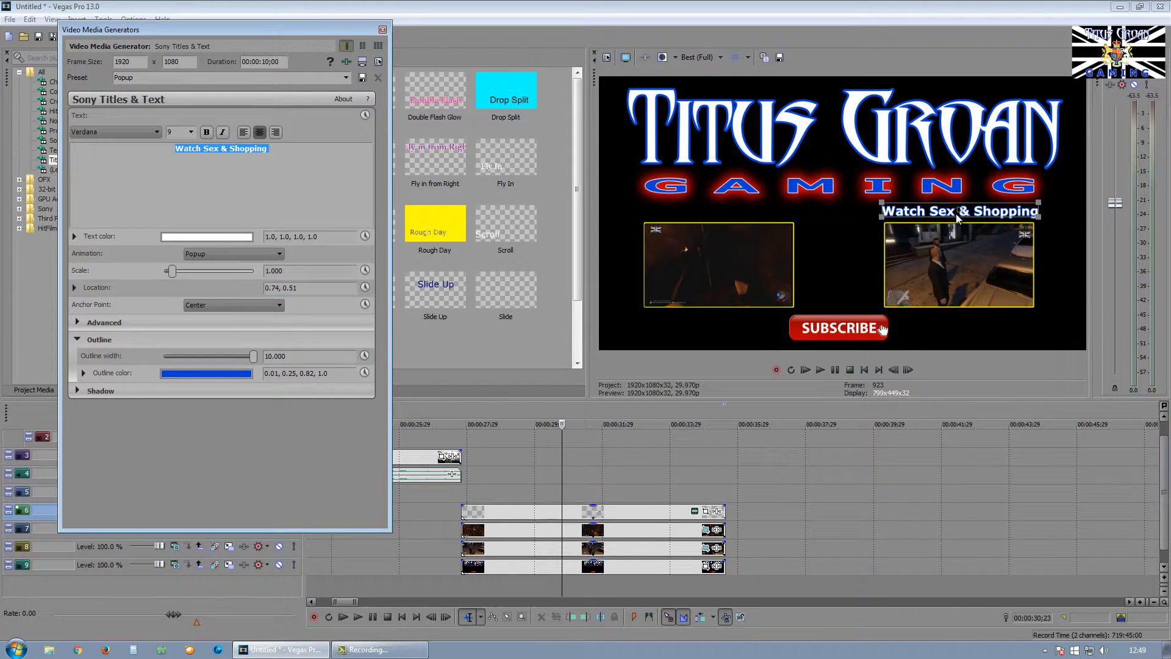
pyautogui.click(383, 30)
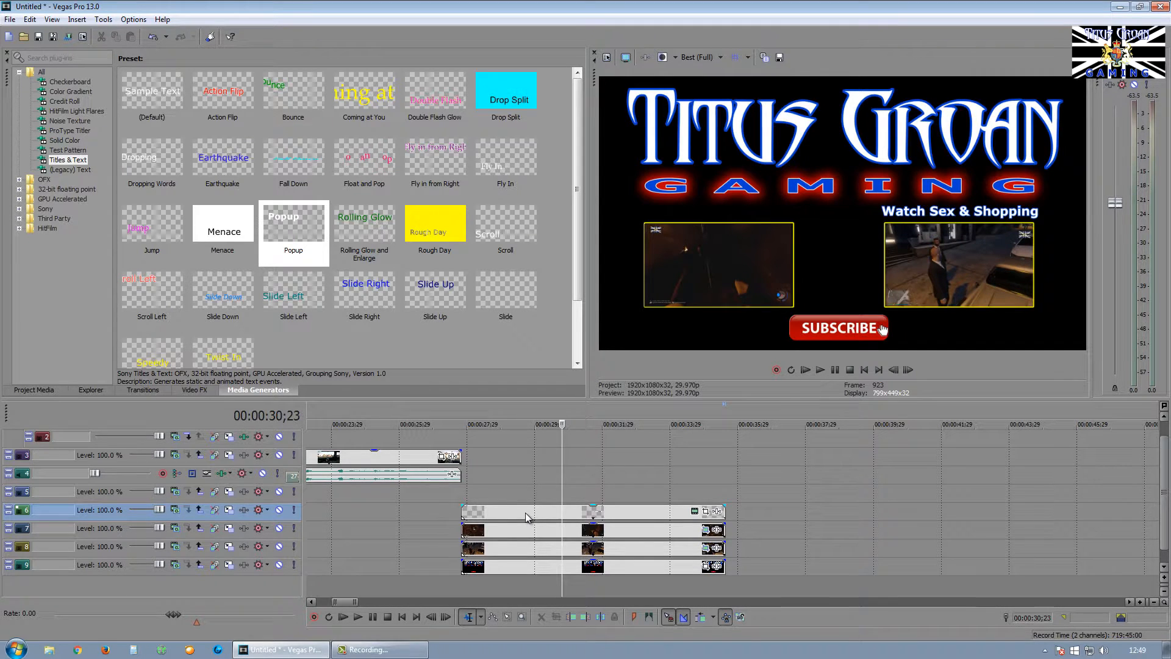
# Step: Set the popup title's media duration to 00:00:08;00 and check its settings from the start of the end screen clips
pyautogui.click(695, 511)
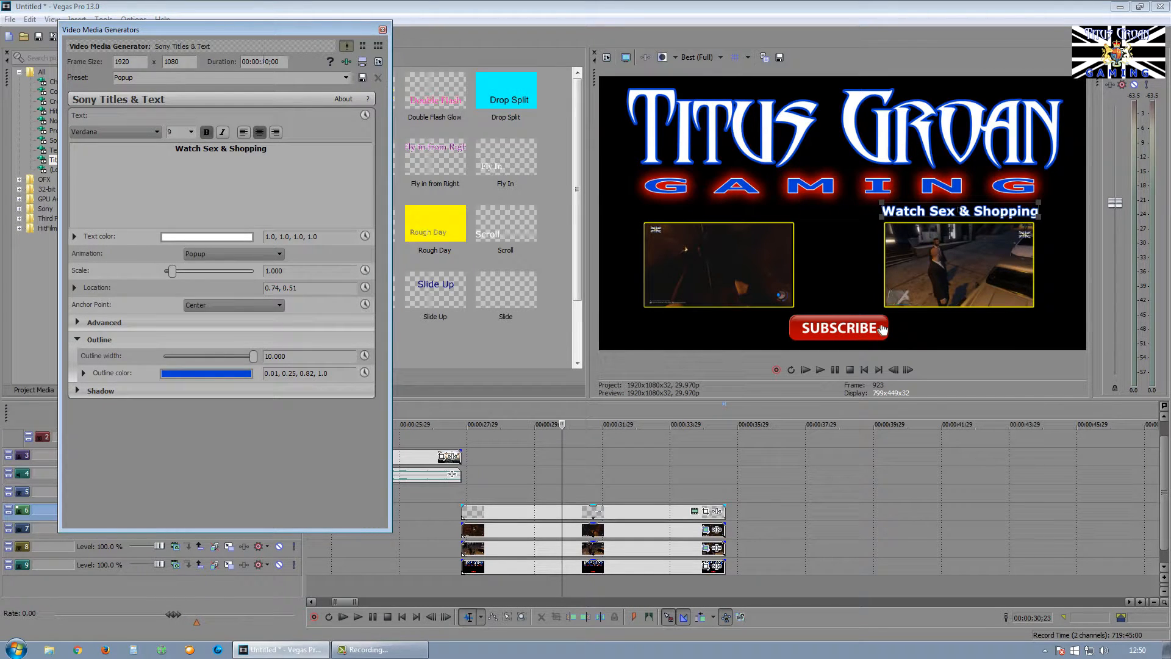
pyautogui.click(383, 30)
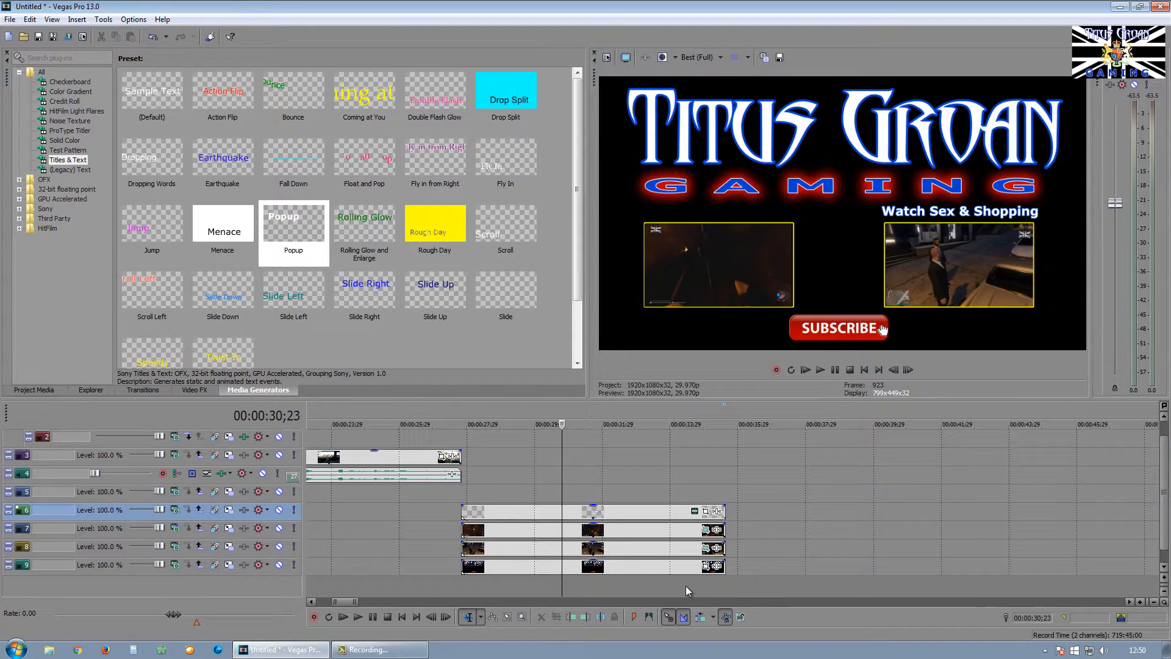
pyautogui.click(461, 584)
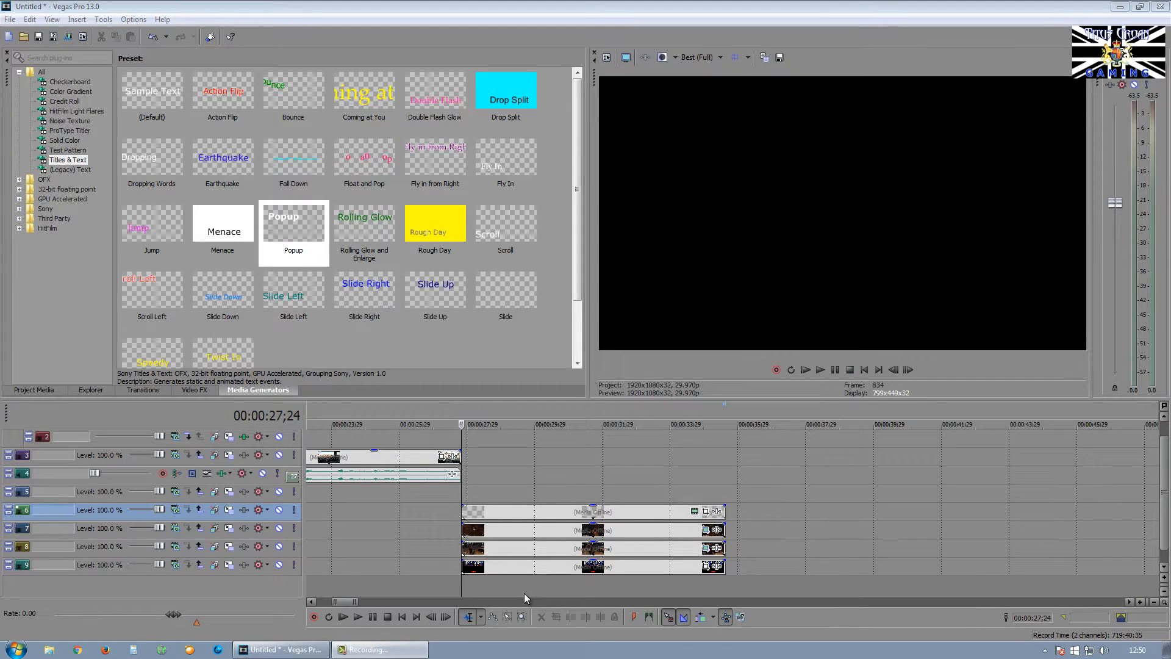
pyautogui.click(694, 511)
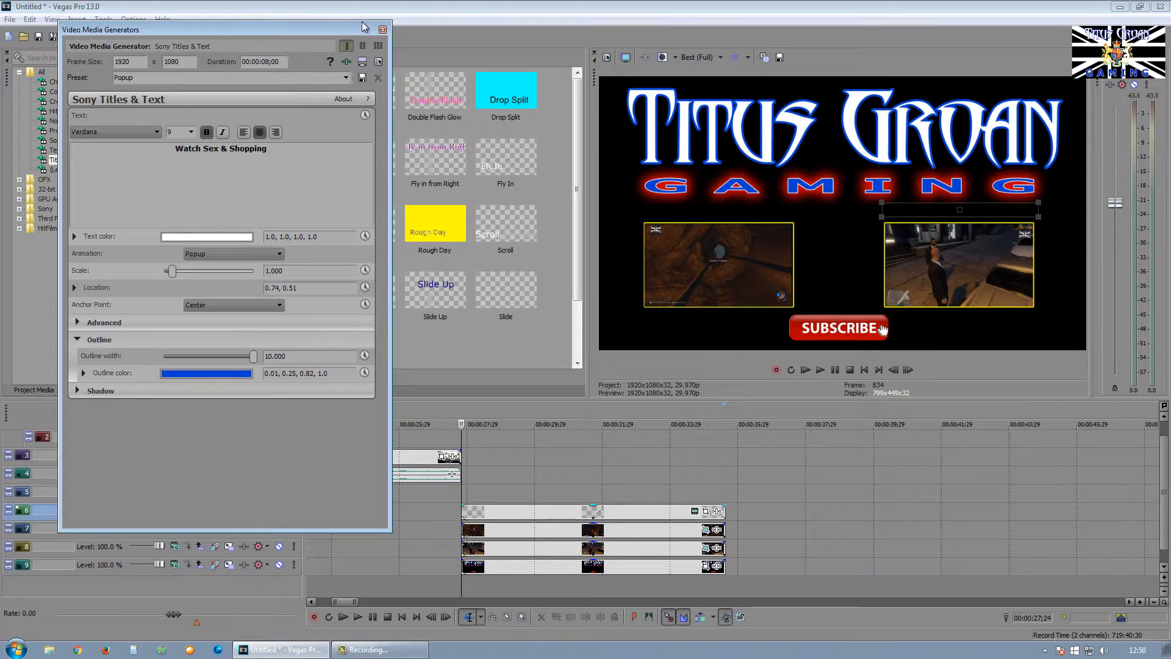
pyautogui.click(383, 30)
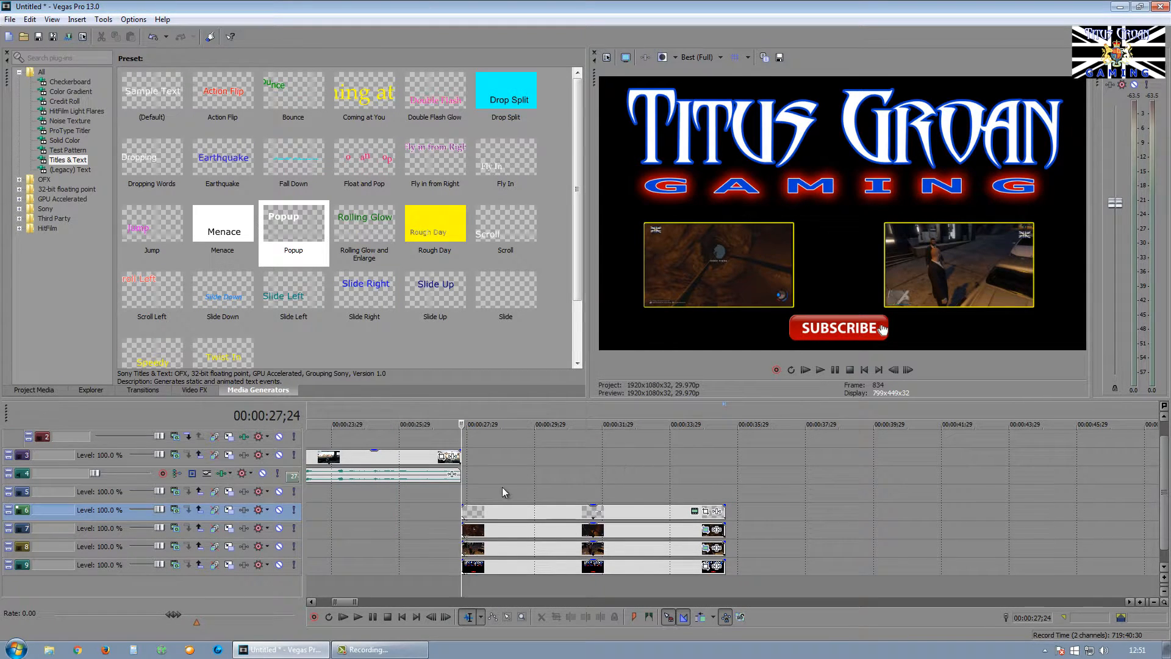
# Step: Copy the popup title onto the empty track above it at 00:00:27;24 as a new copy of the source media
pyautogui.click(514, 510)
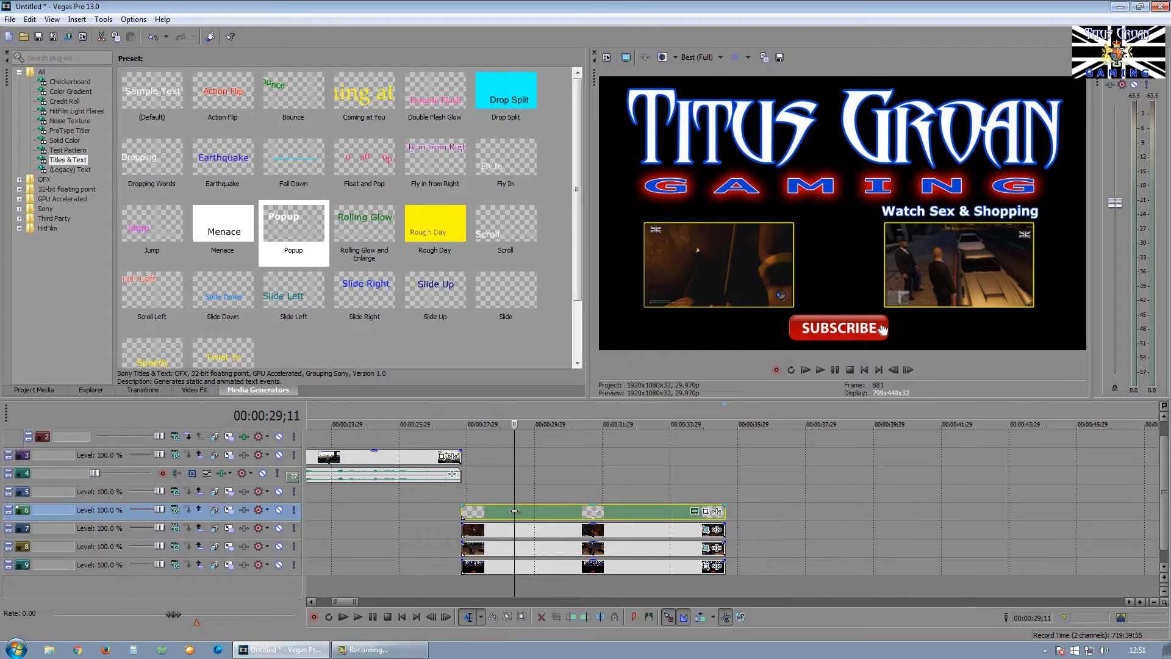
pyautogui.hotkey('ctrl', 'c')
pyautogui.click(464, 499)
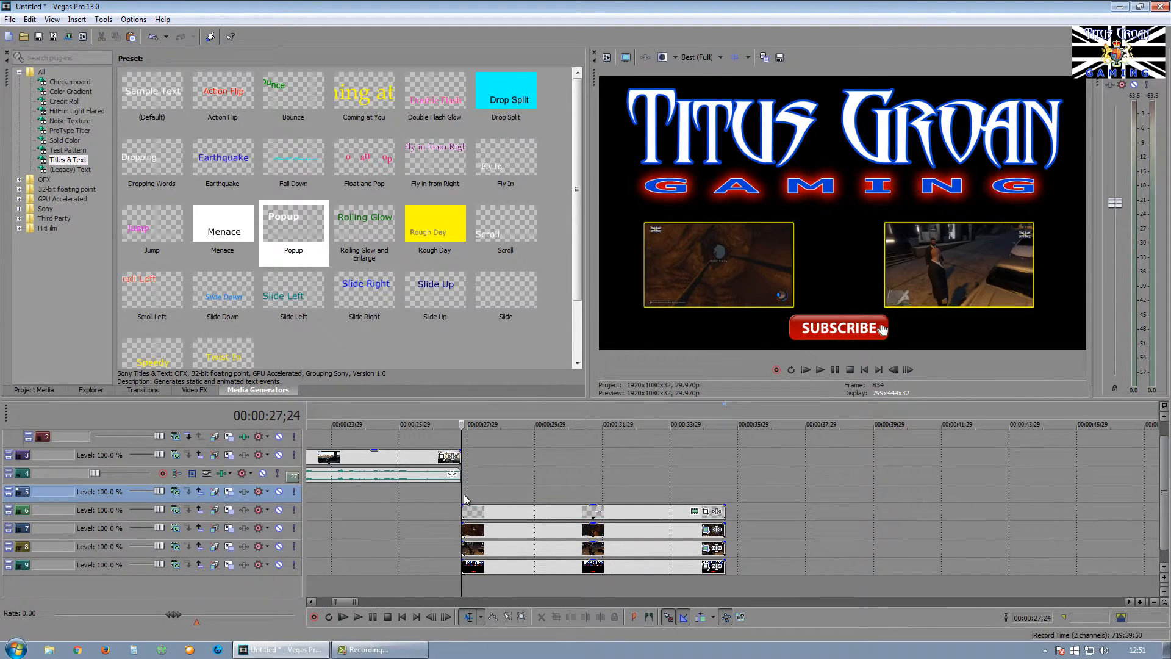
pyautogui.hotkey('ctrl', 'v')
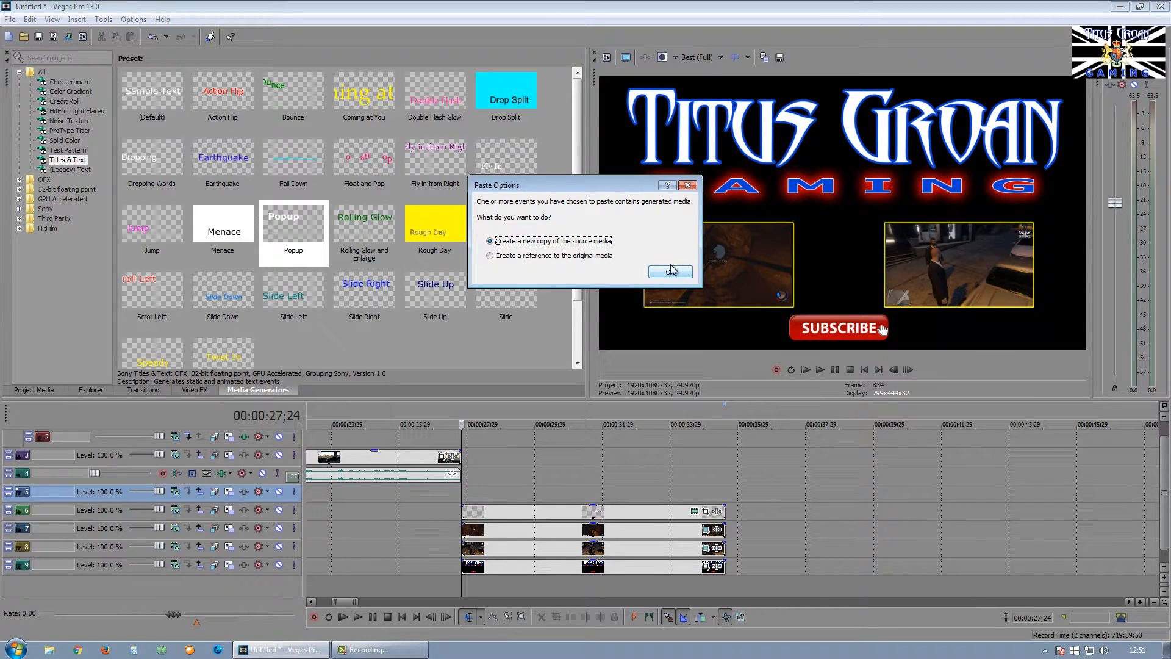
pyautogui.click(669, 272)
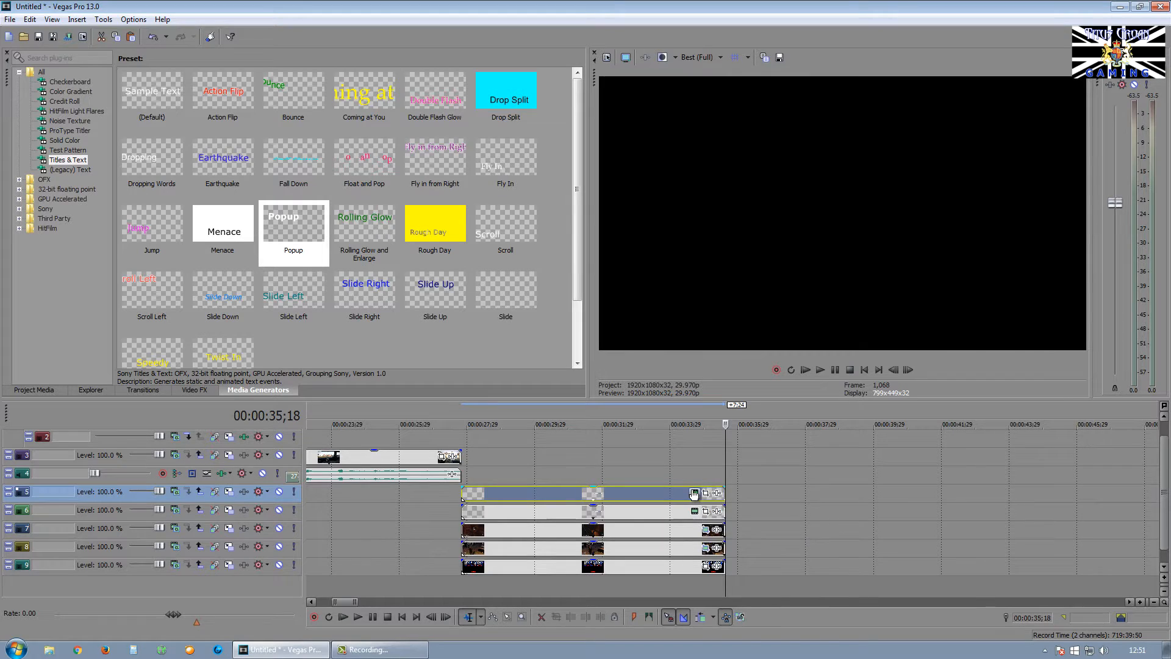
# Step: Replace the copied popup title's text with "Watch SBBW Cave Mutants" and close its settings
pyautogui.click(585, 585)
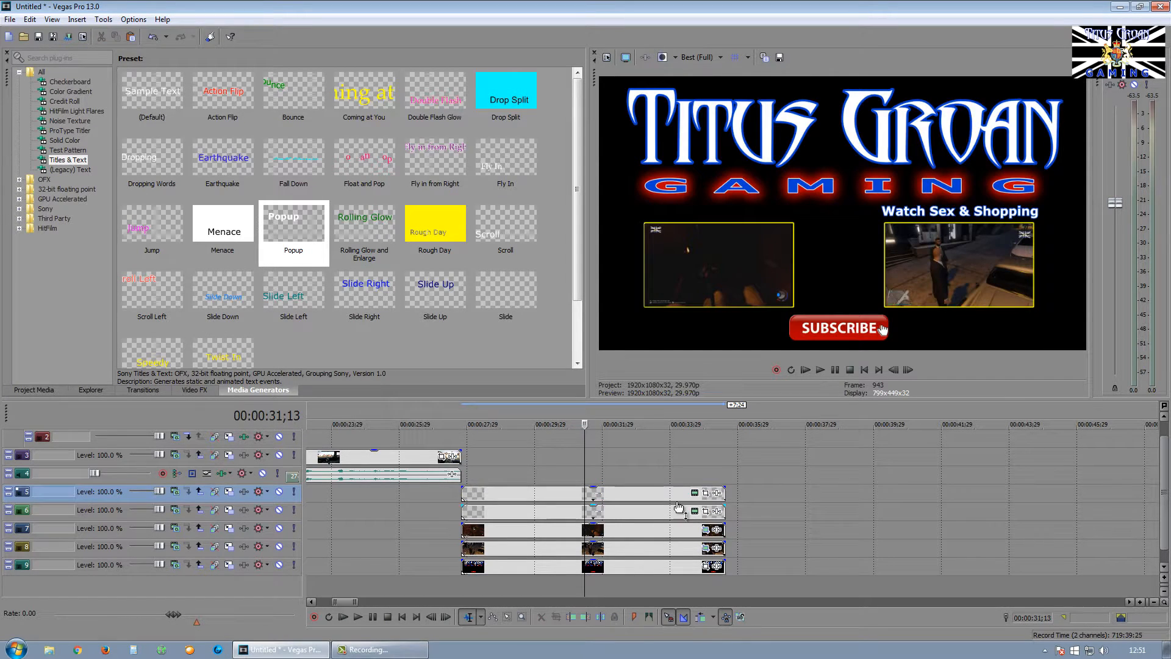
pyautogui.click(695, 493)
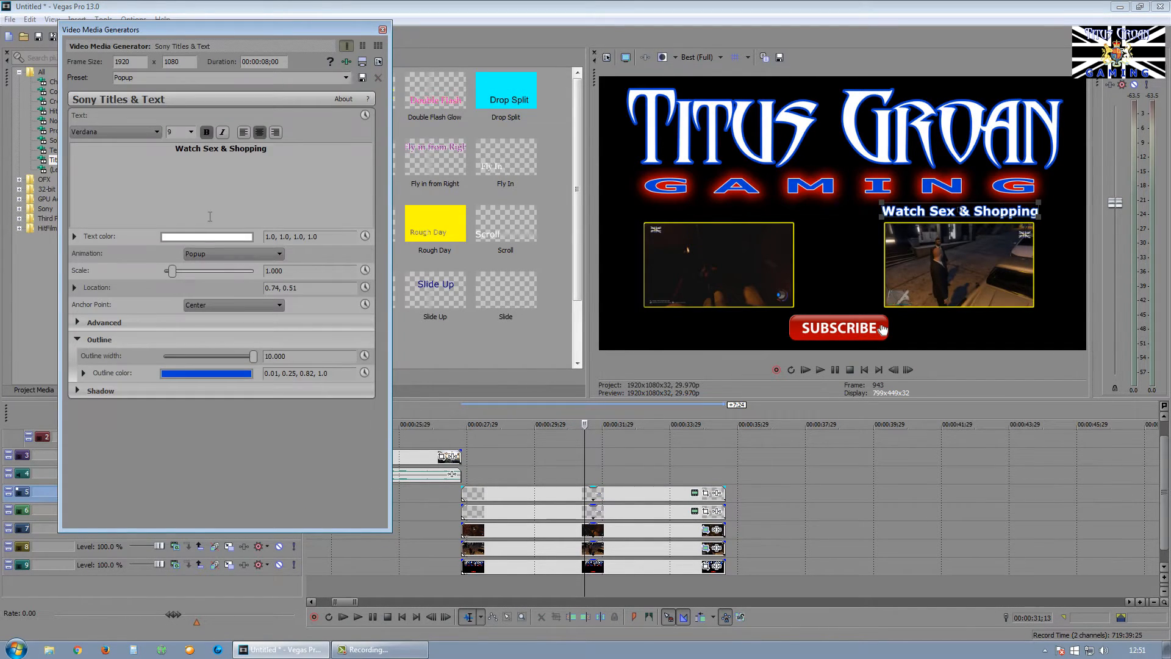
pyautogui.tripleClick(273, 148)
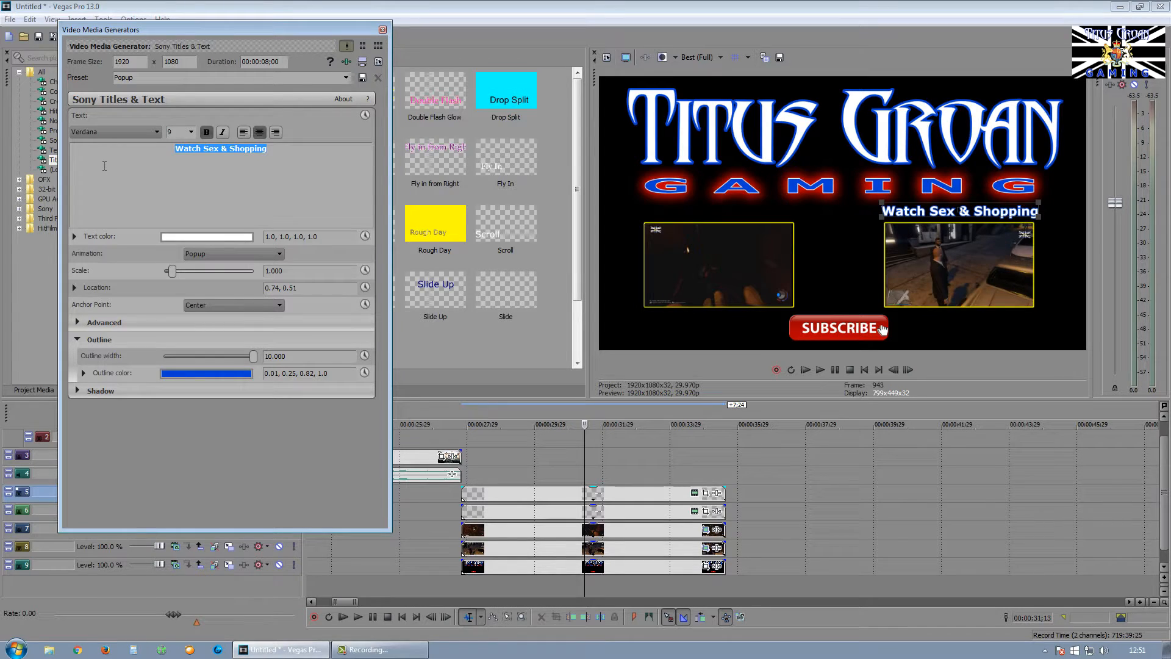
pyautogui.write('Watch ')
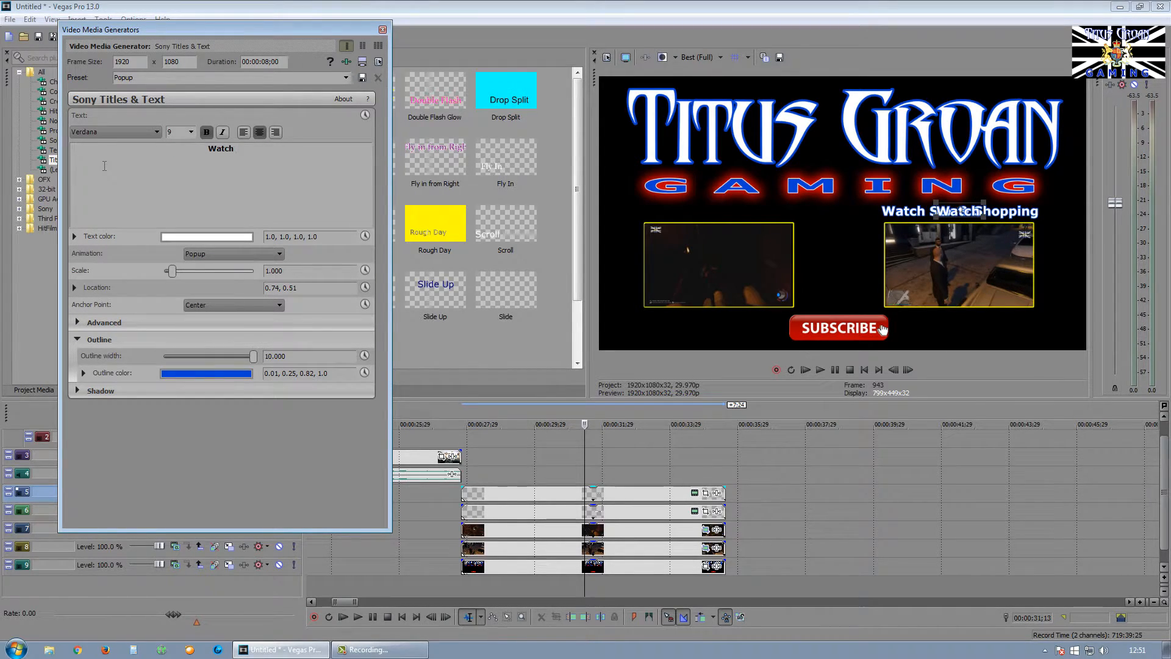
pyautogui.write('S')
pyautogui.press('BackSpace')
pyautogui.write('SBBW')
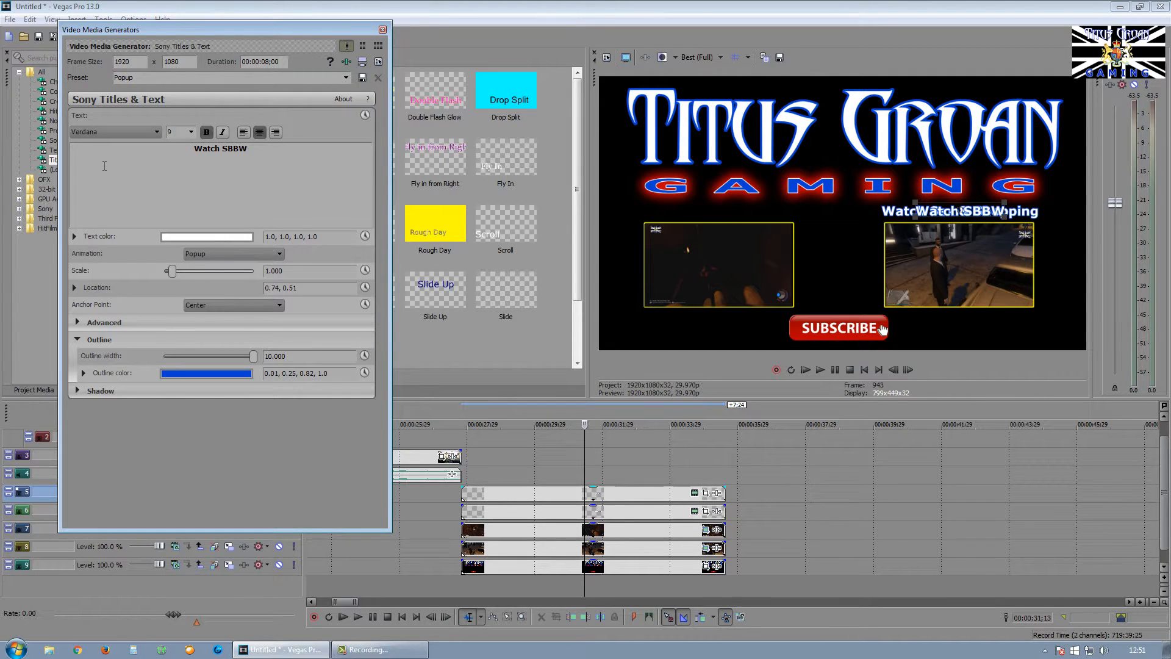
pyautogui.write(' M')
pyautogui.press('BackSpace')
pyautogui.write('Cave Mut')
pyautogui.write('ut')
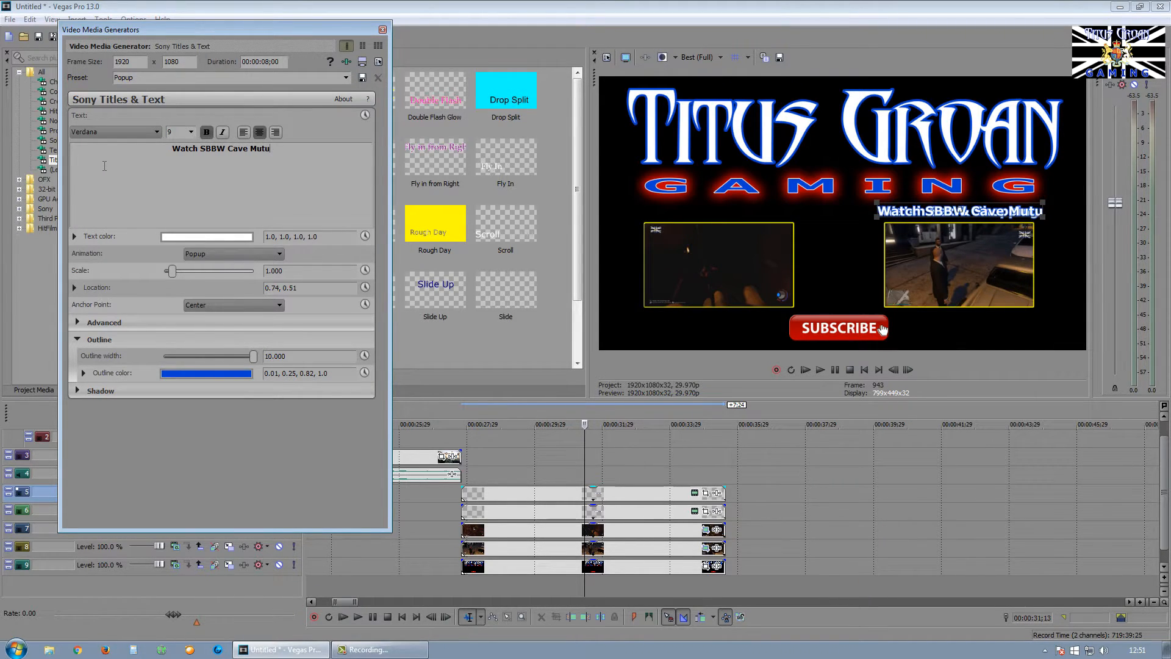
pyautogui.write('ants')
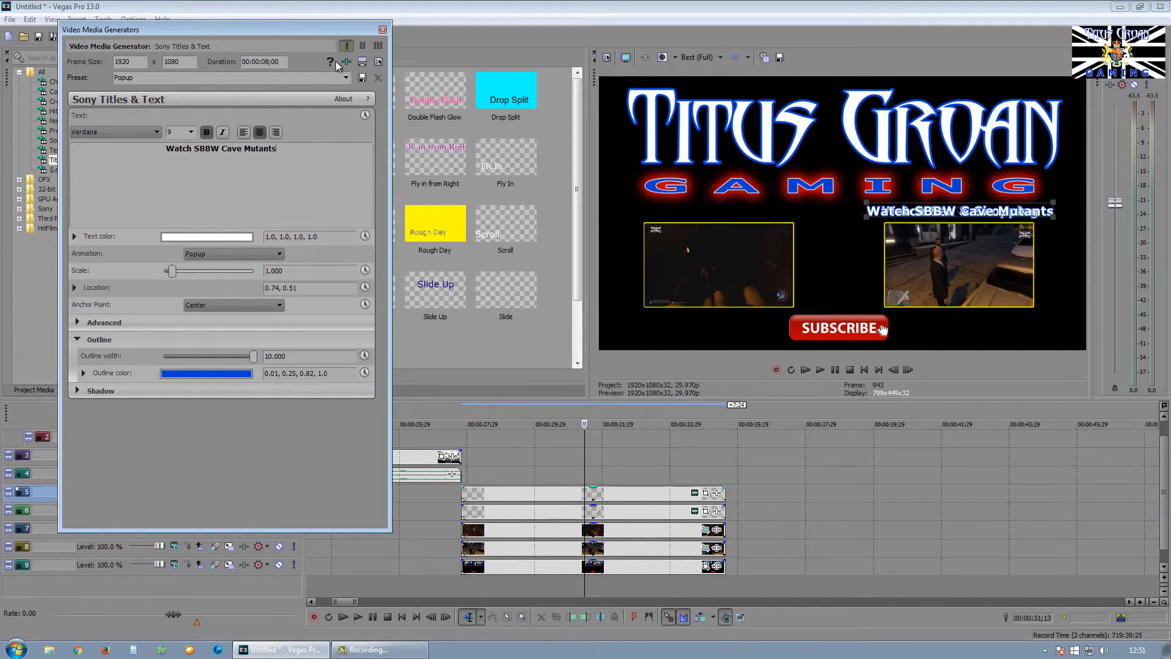
pyautogui.click(383, 29)
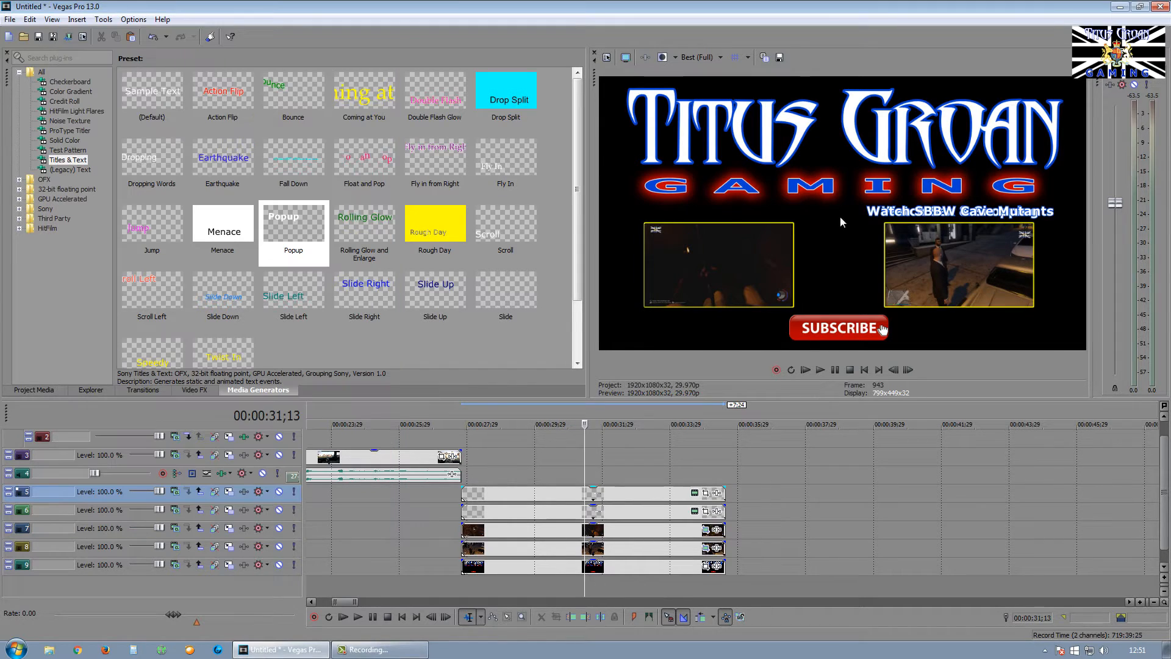
# Step: Place the "Watch SBBW Cave Mutants" caption above the left preview at 0.24, 0.51, and shrink it with font size 7 and scale 0.841
pyautogui.click(690, 493)
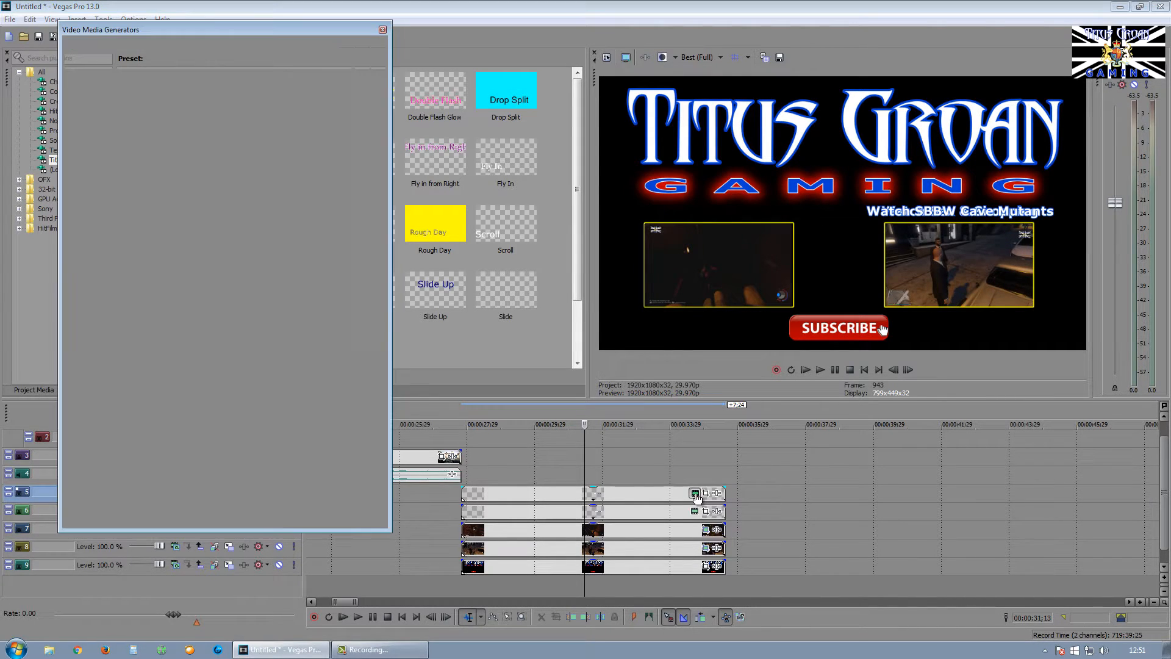
pyautogui.moveTo(925, 214); pyautogui.dragTo(681, 214)
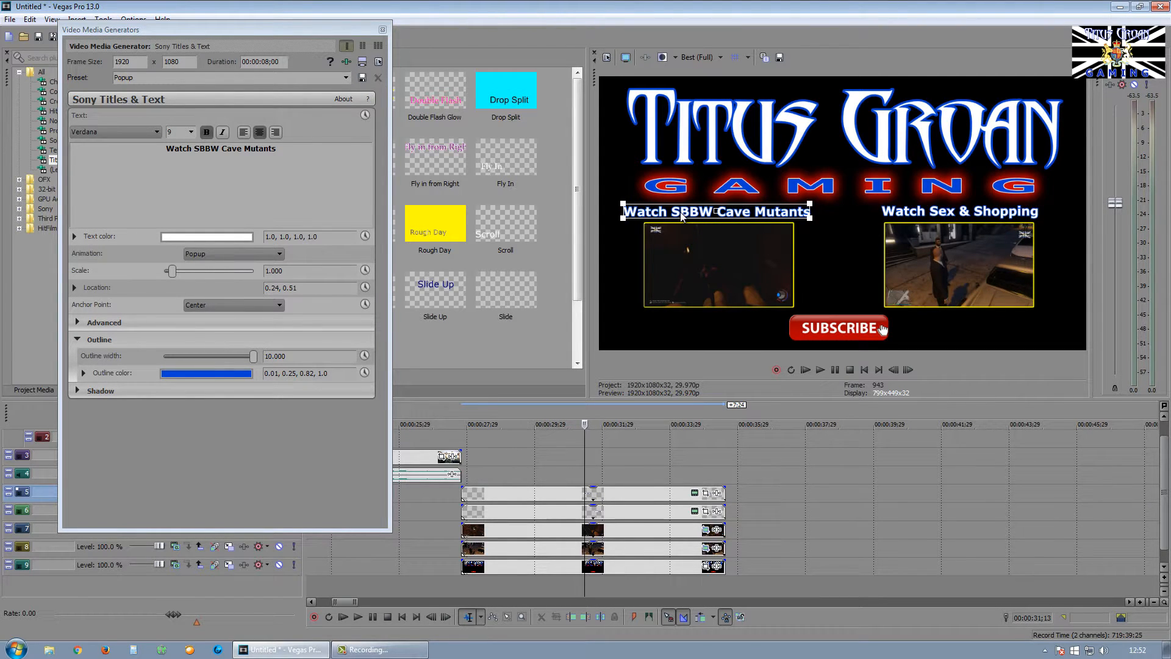
pyautogui.click(175, 132)
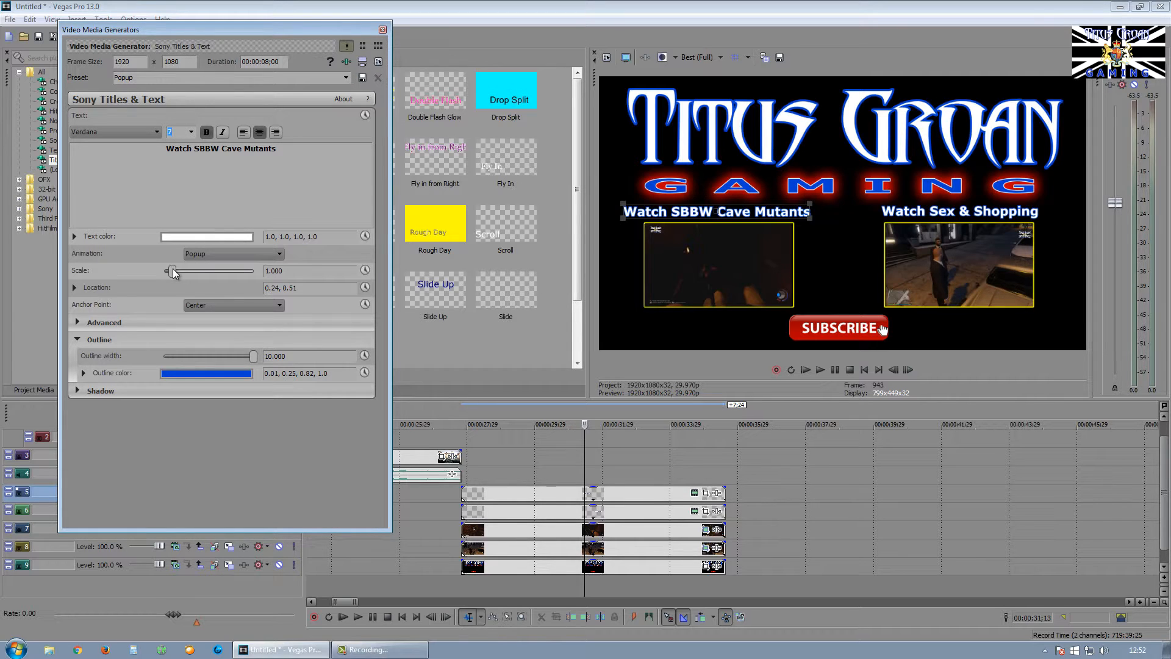
pyautogui.moveTo(174, 274); pyautogui.dragTo(173, 274)
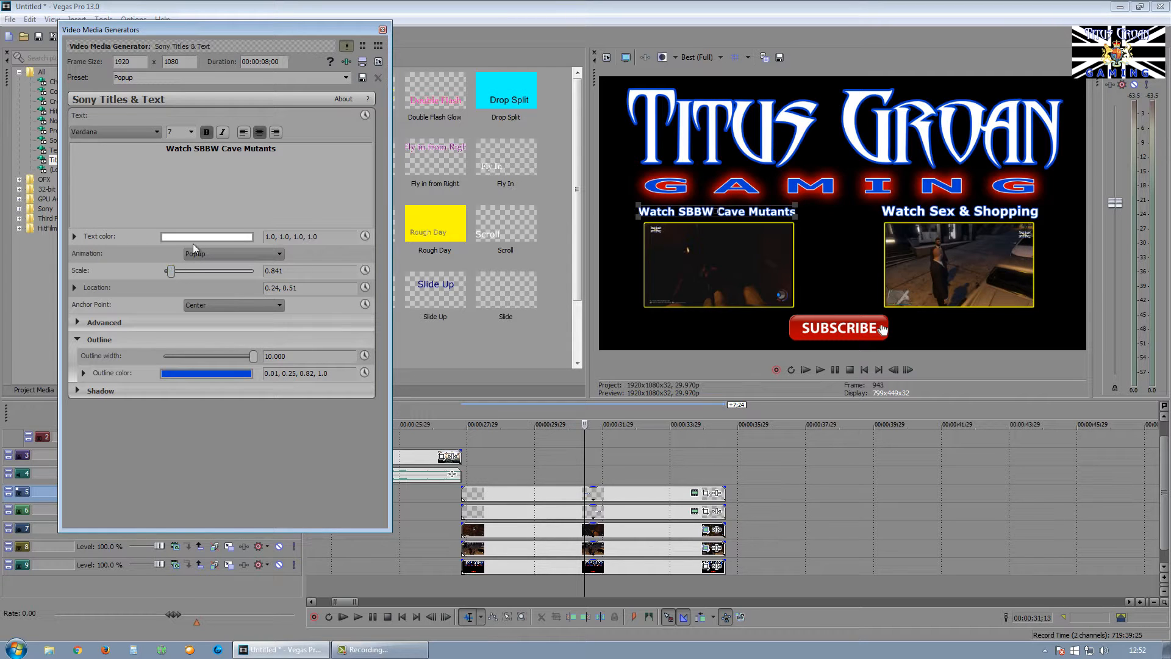
pyautogui.click(382, 30)
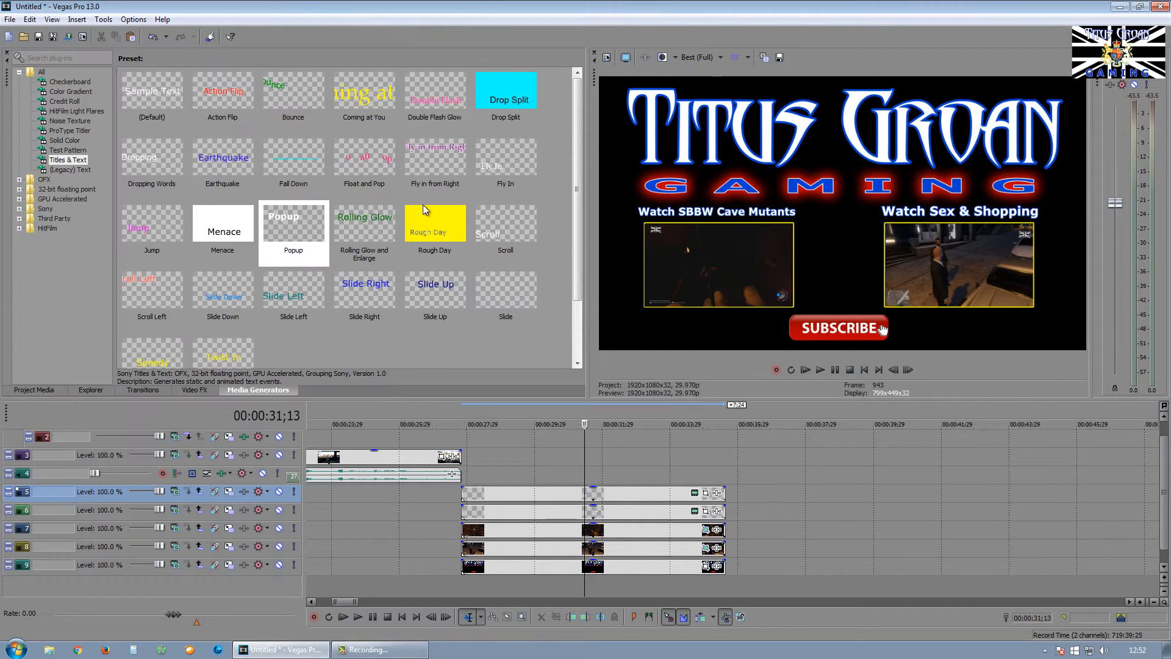
# Step: Play back the end screen from 00:00:27;18 to check both popup captions over the framed previews
pyautogui.click(455, 587)
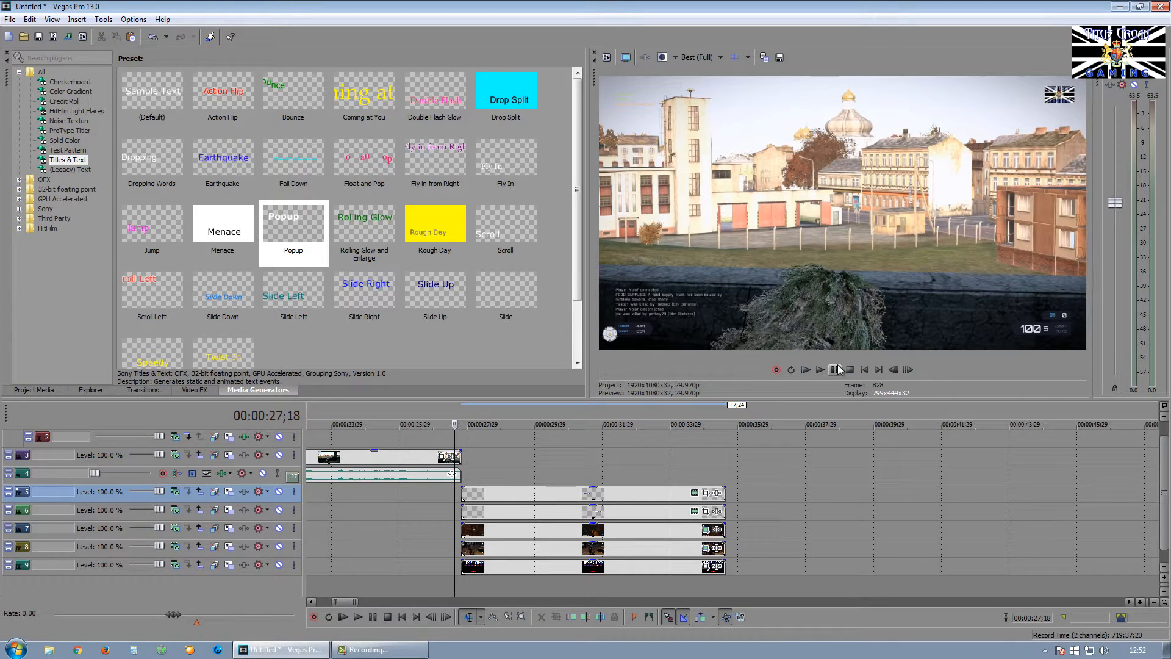
pyautogui.click(835, 371)
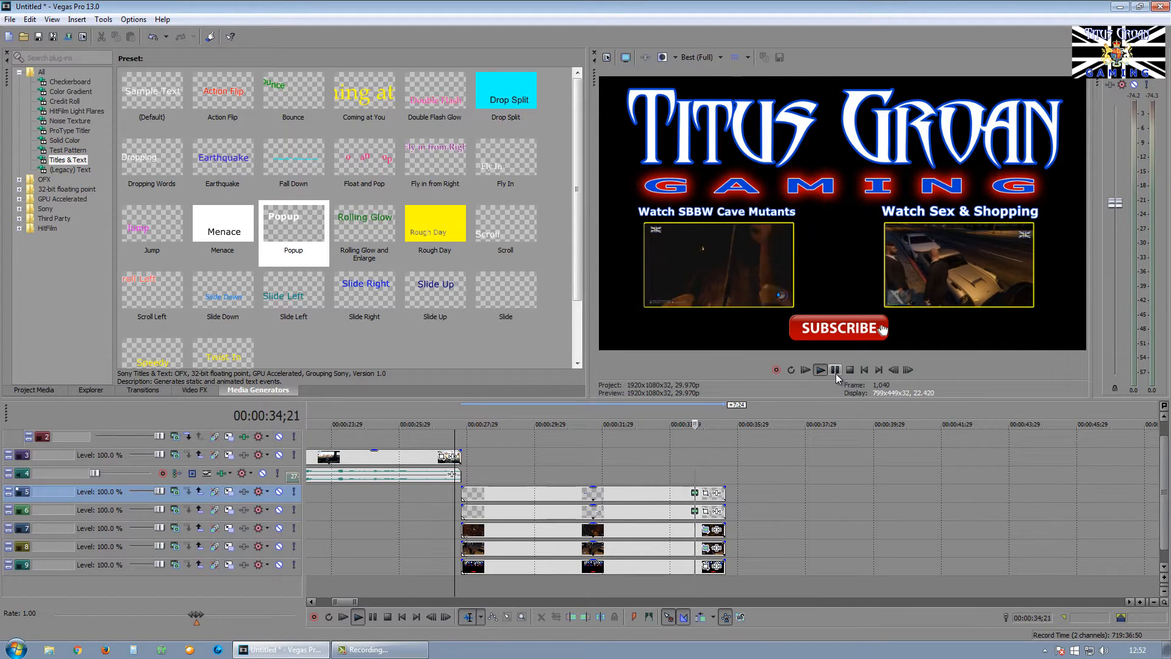
pyautogui.click(835, 372)
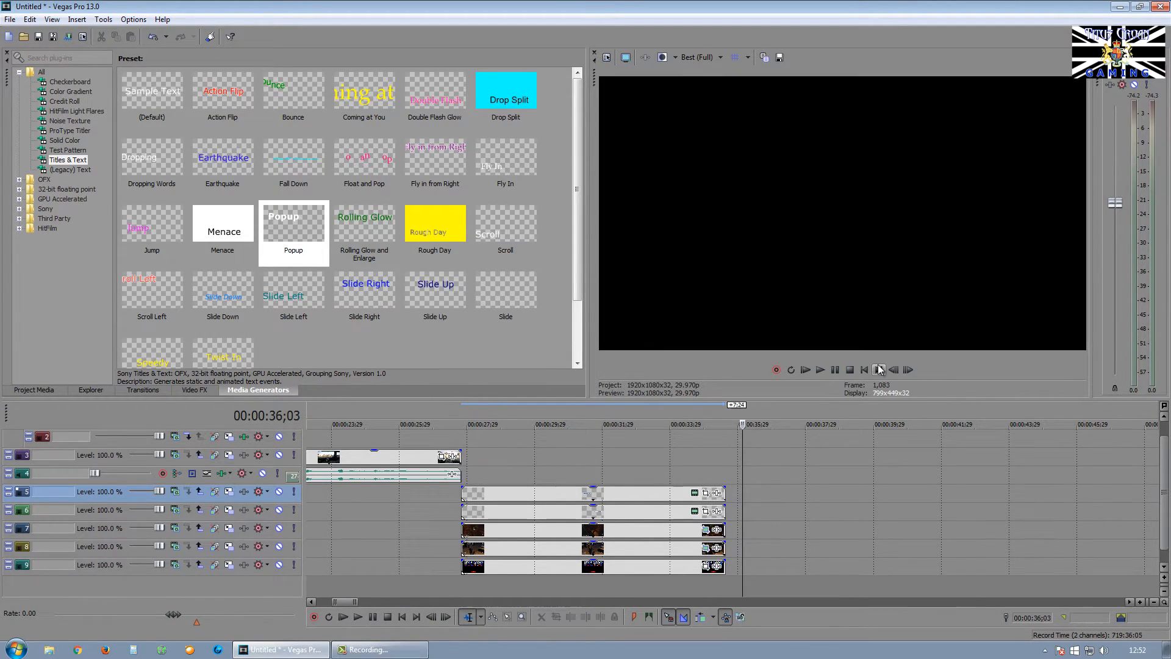
pyautogui.click(662, 591)
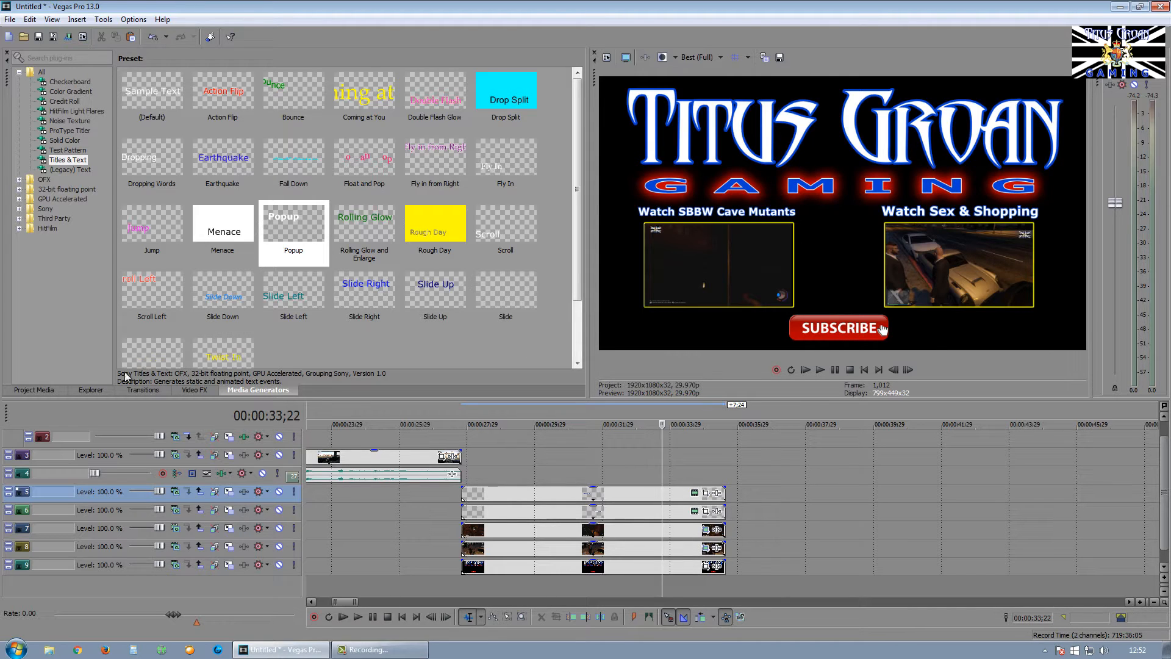
# Step: Show the project media and play the whole video from the beginning to review all the sections
pyautogui.click(57, 389)
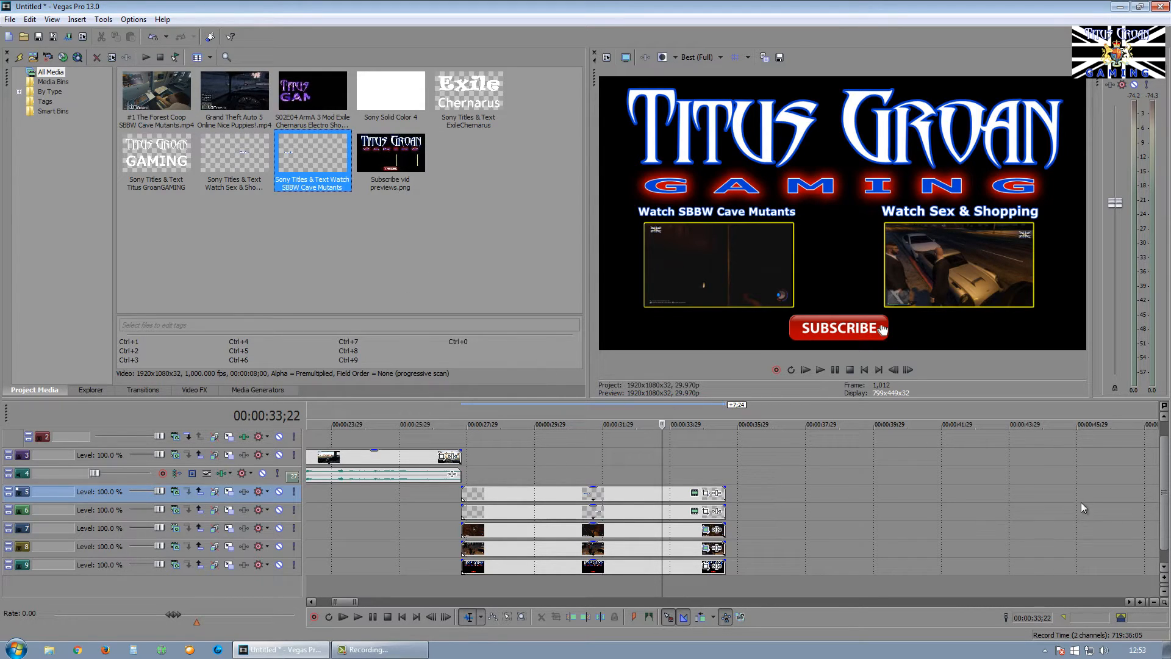
pyautogui.scroll(-15, 865, 458)
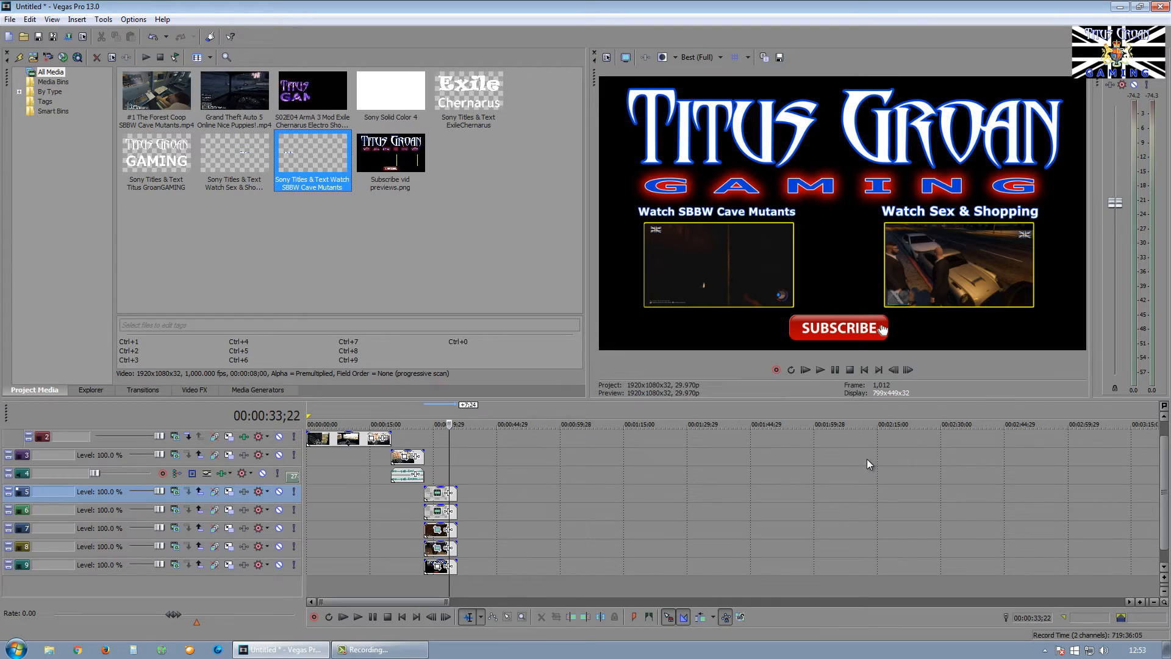
pyautogui.click(864, 369)
pyautogui.click(819, 370)
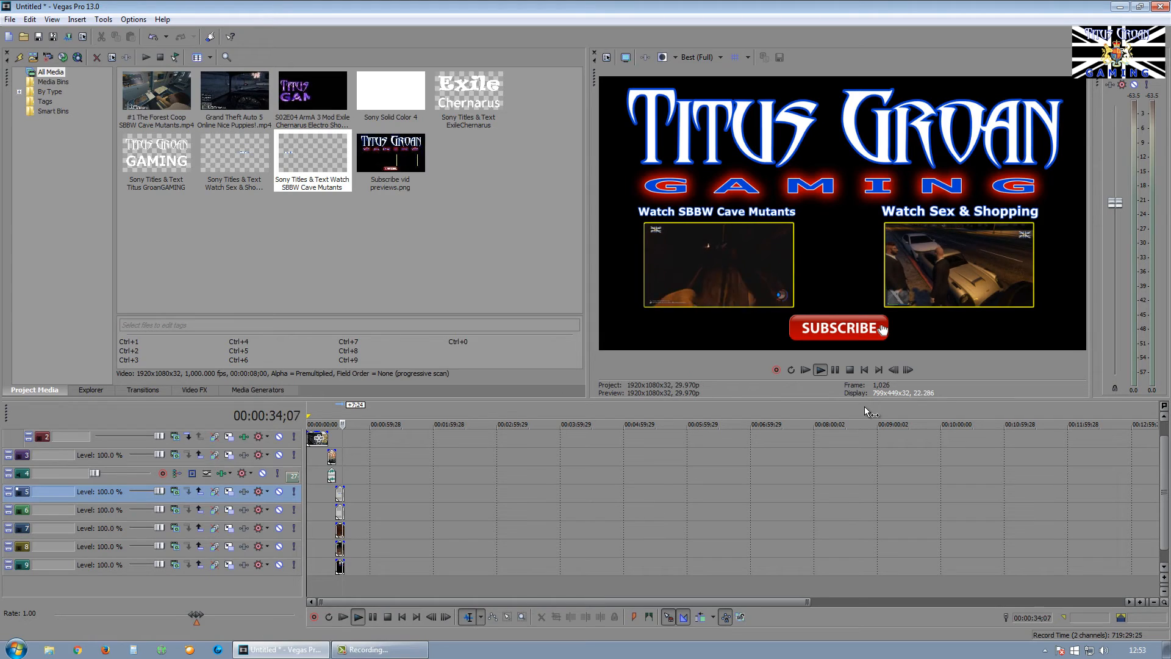
pyautogui.click(849, 369)
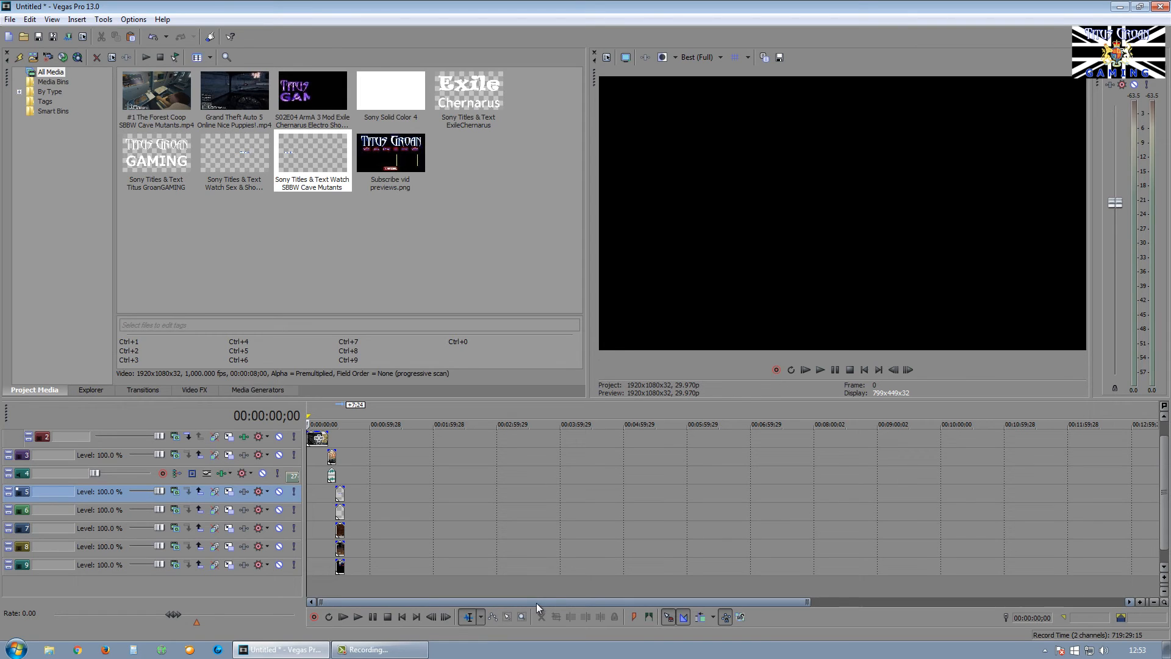
pyautogui.scroll(-3, 579, 496)
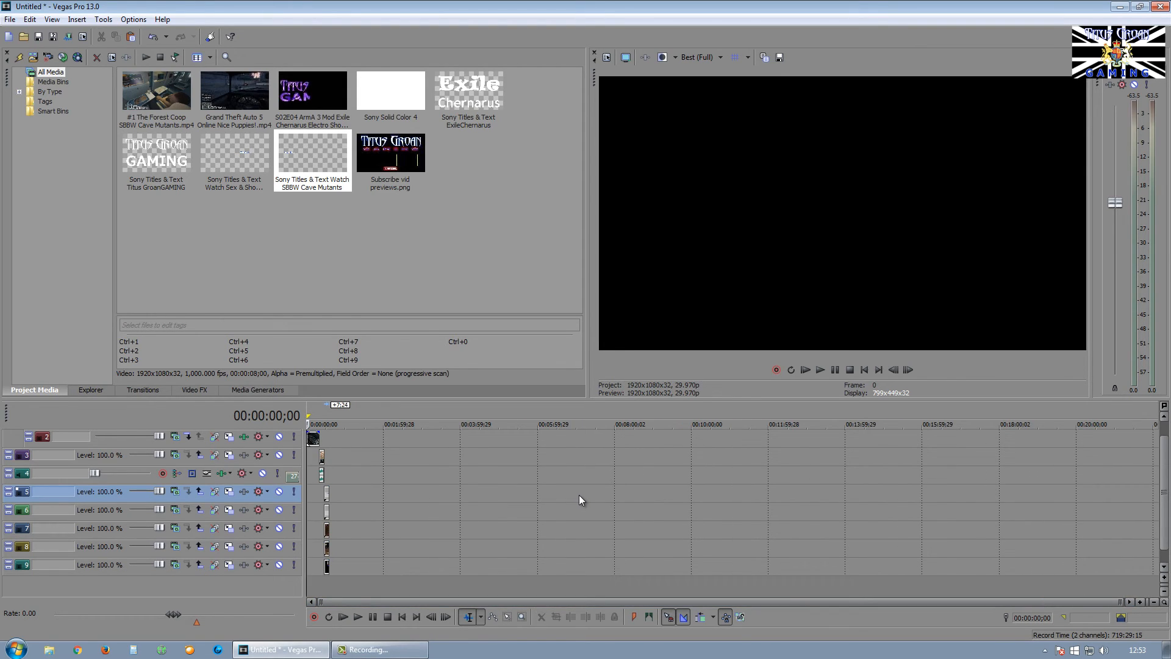